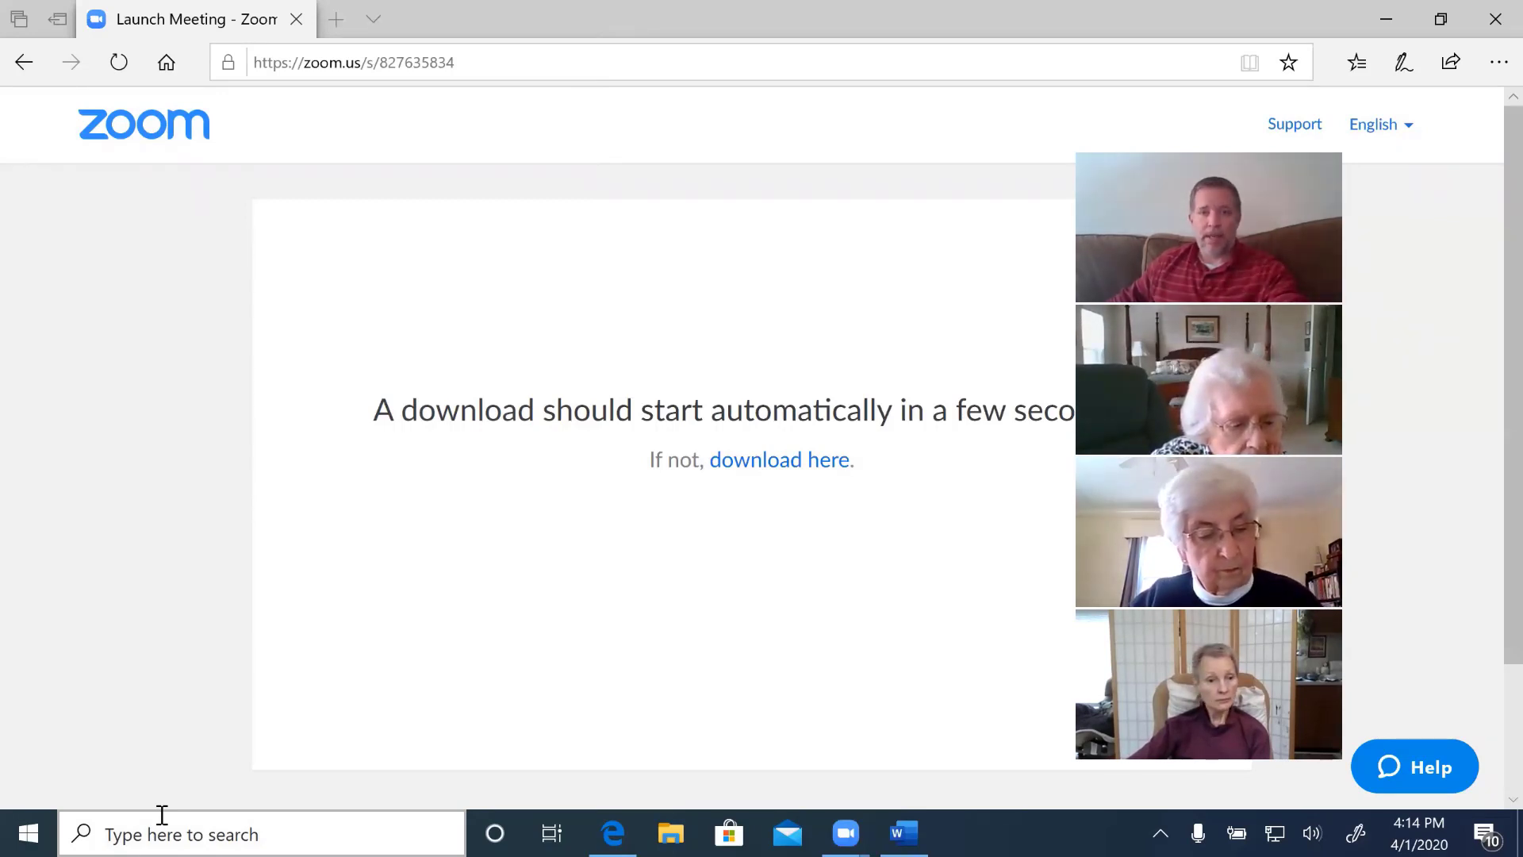
# Search Windows for "calc", open the Calculator app from the results, and close it again
pyautogui.press('super')
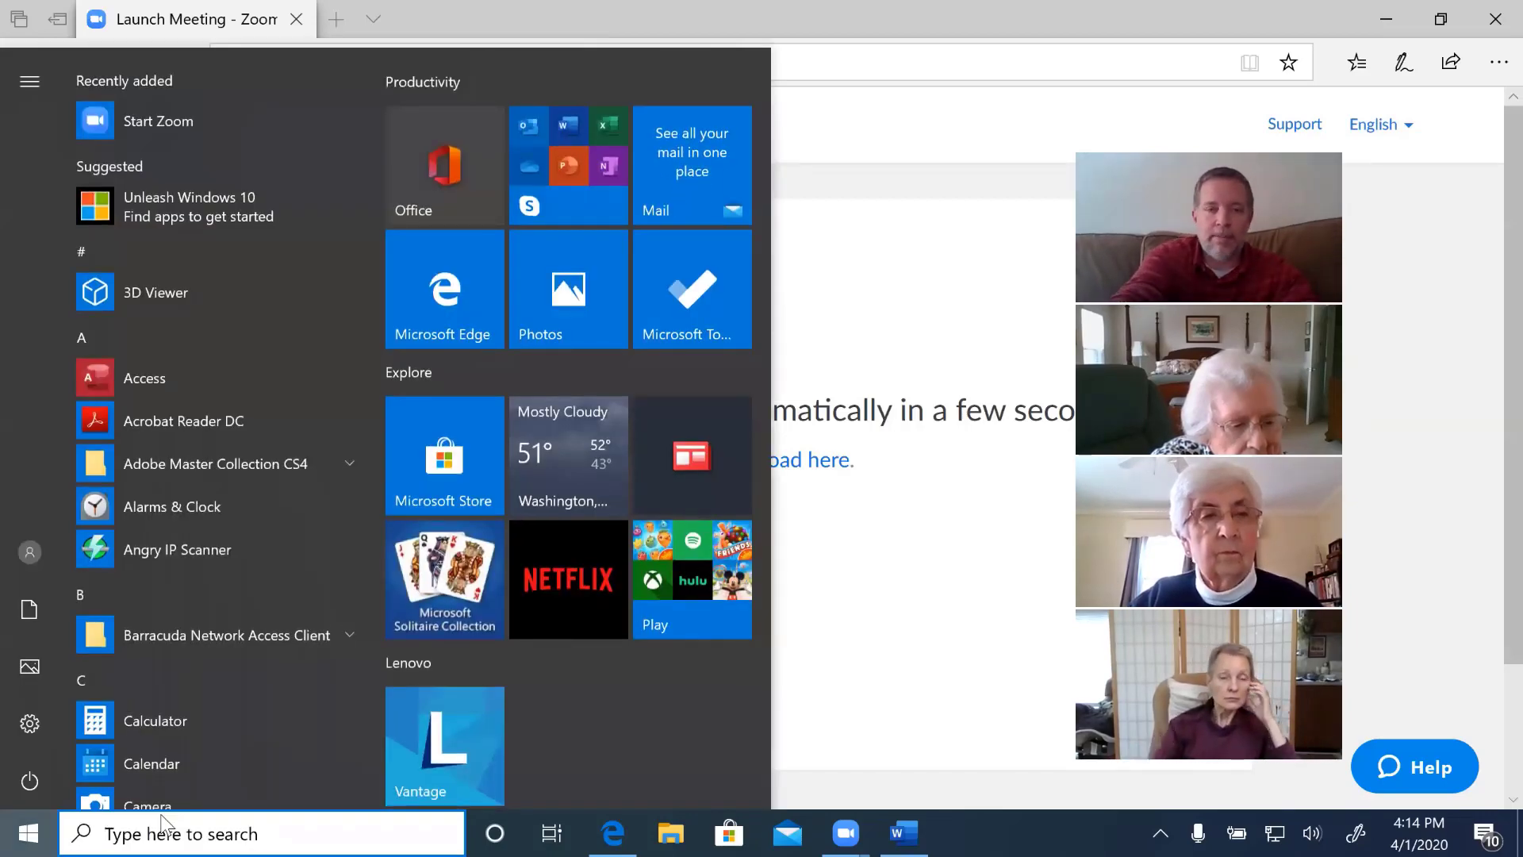
pyautogui.write('calc')
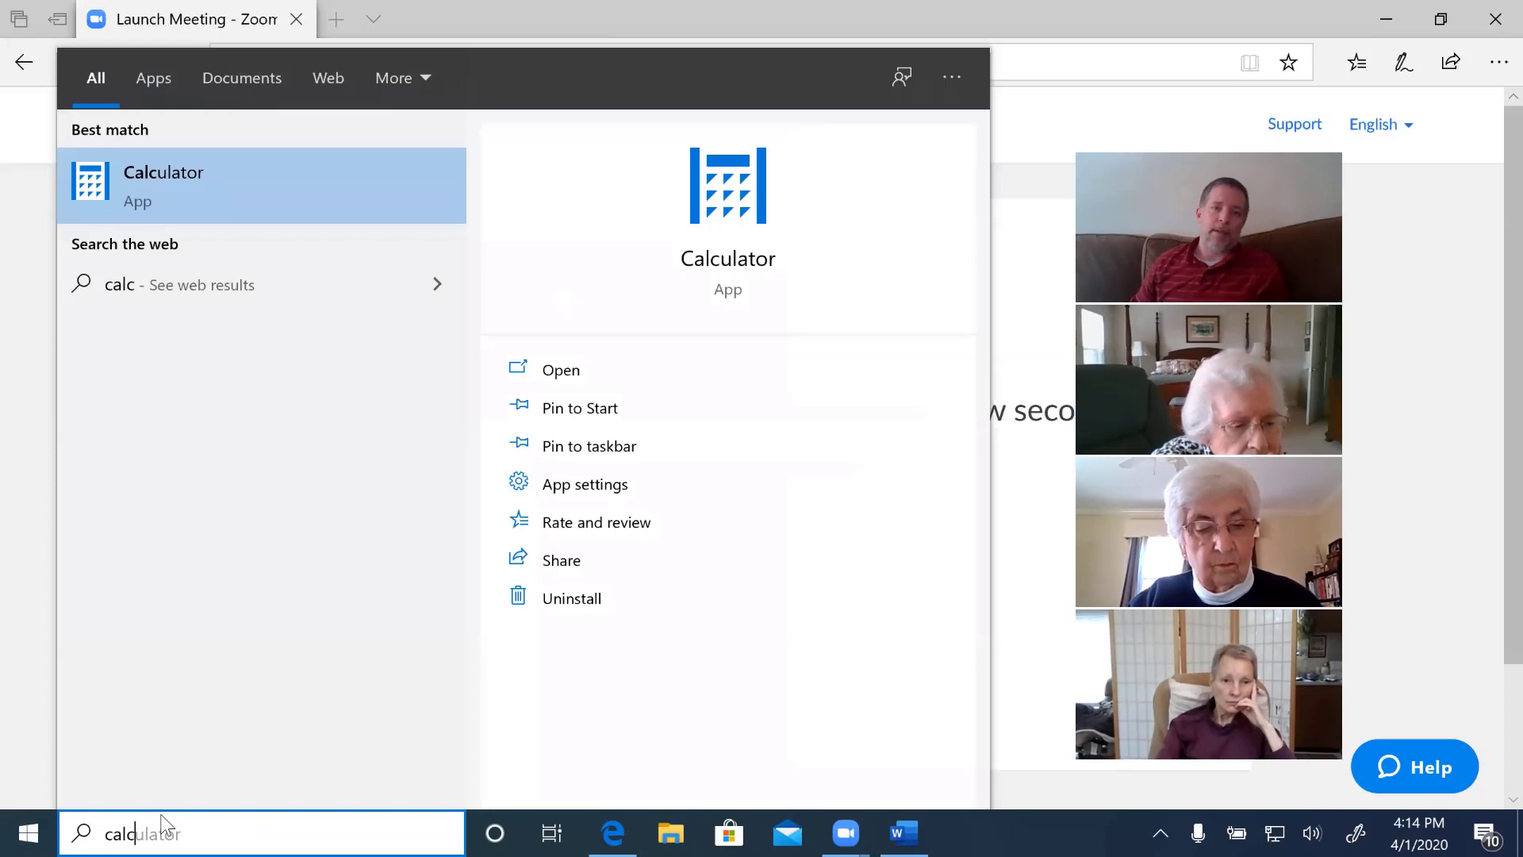
pyautogui.click(203, 183)
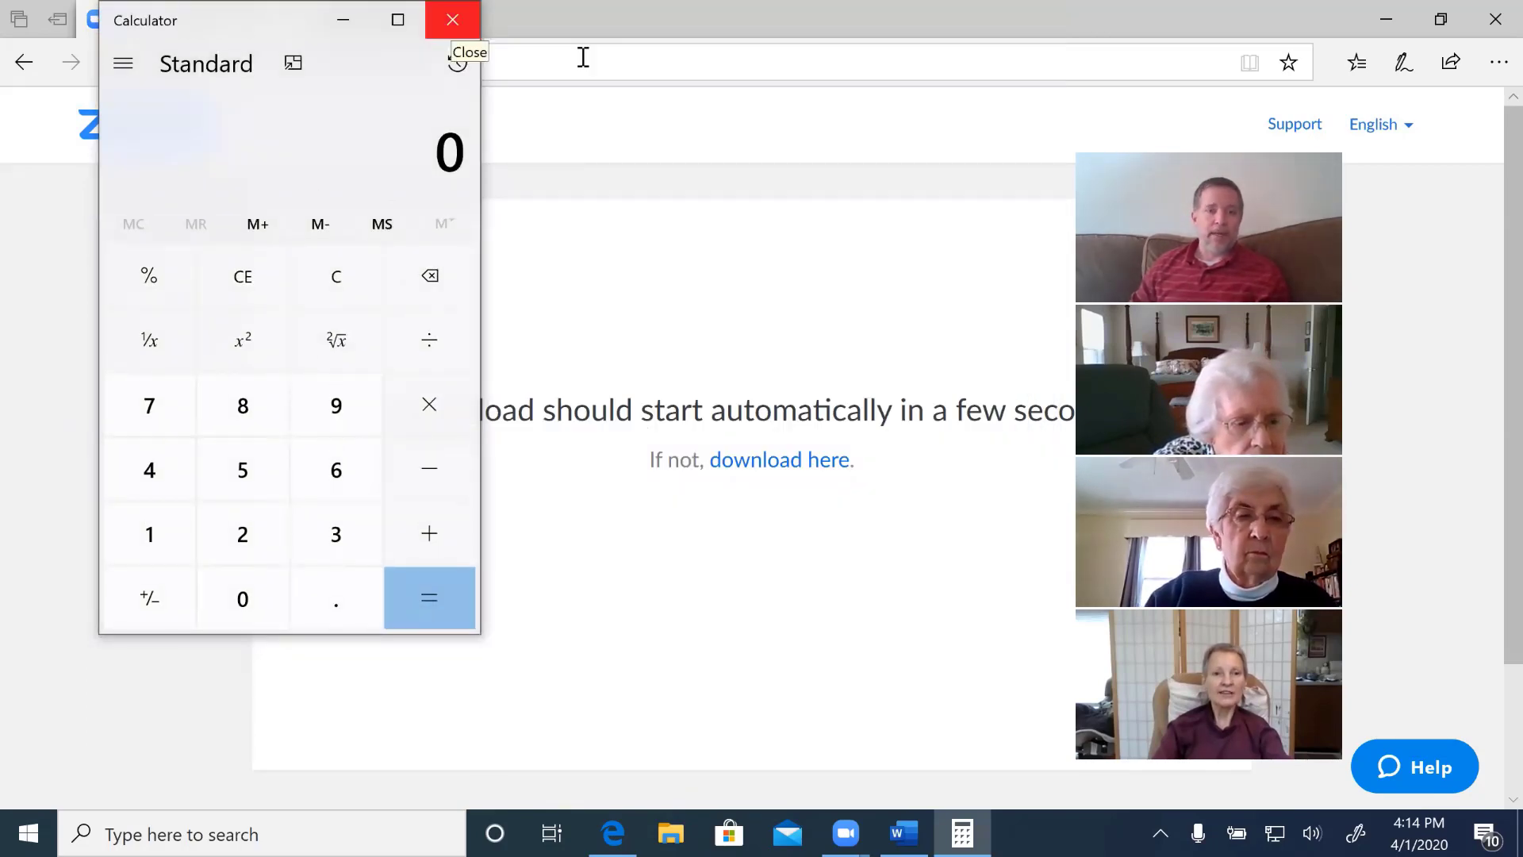
pyautogui.click(453, 20)
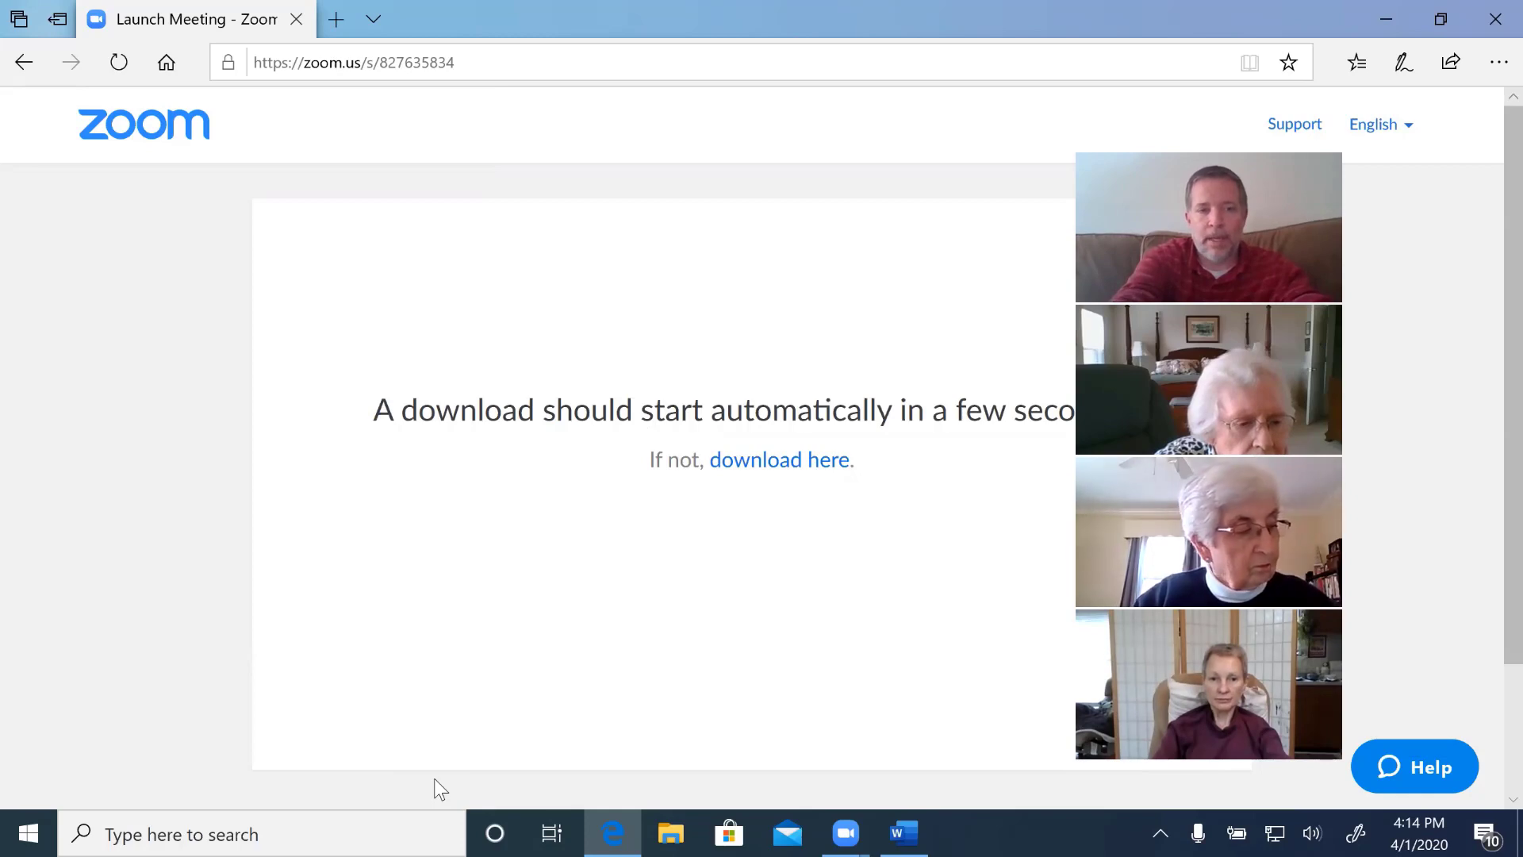
# Search Windows for "word", launch the Word app, and close it from its start screen
pyautogui.press('super')
pyautogui.write('word')
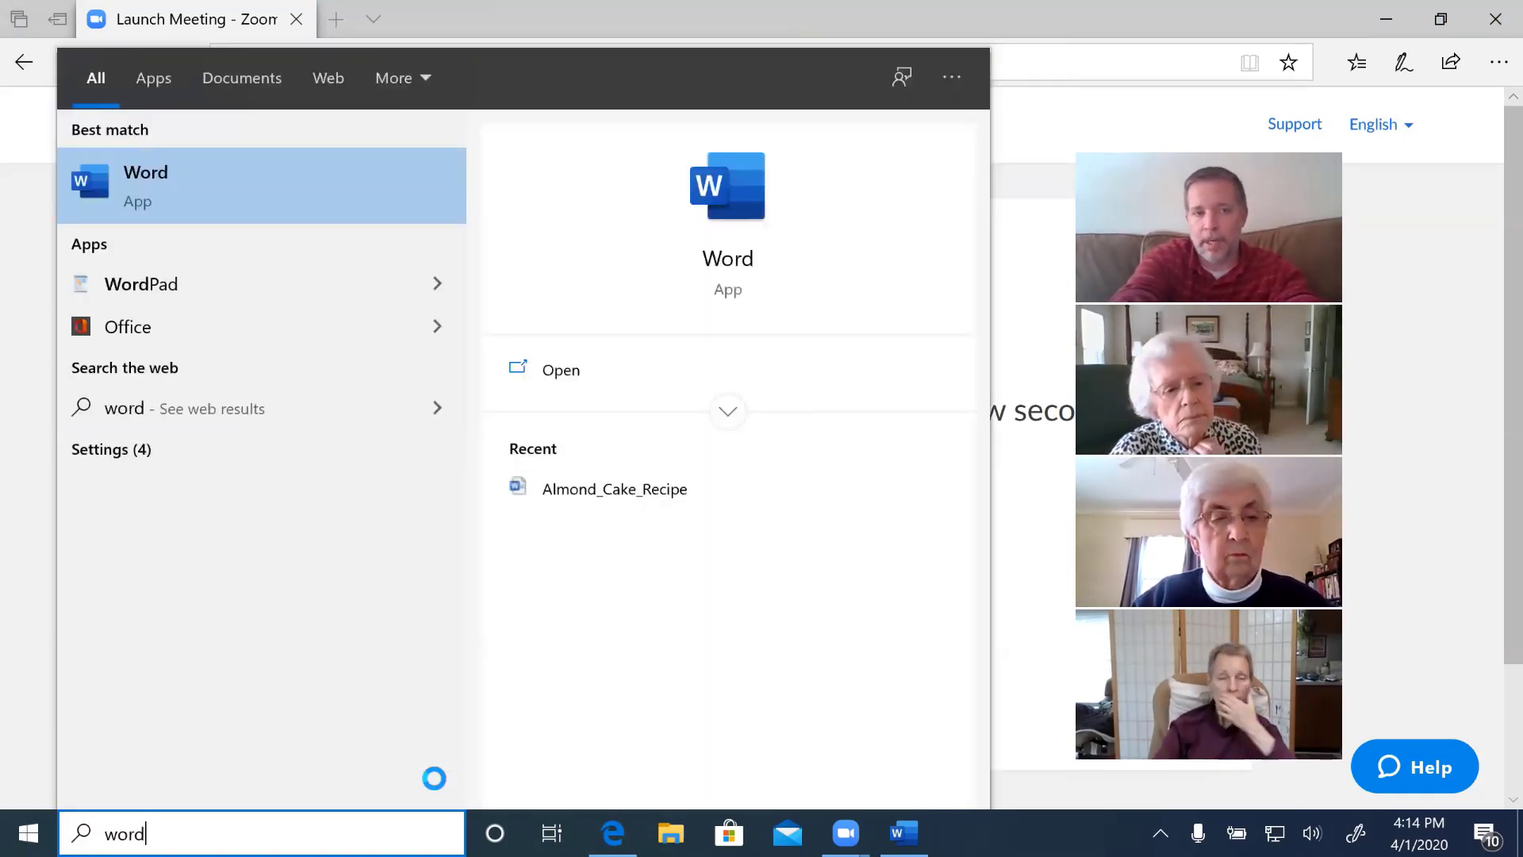
pyautogui.press('Return')
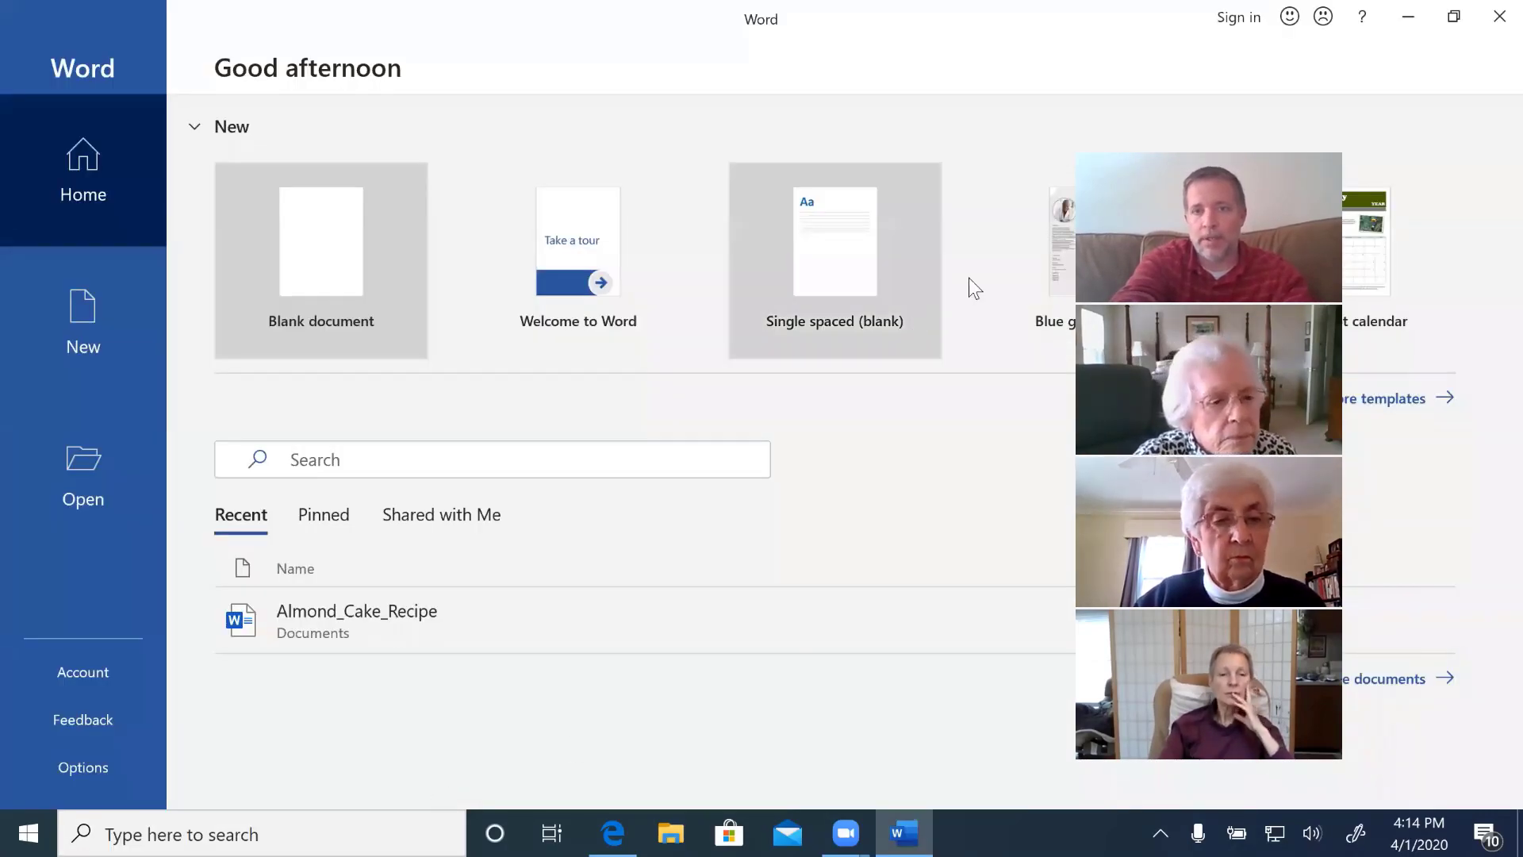
pyautogui.click(1497, 17)
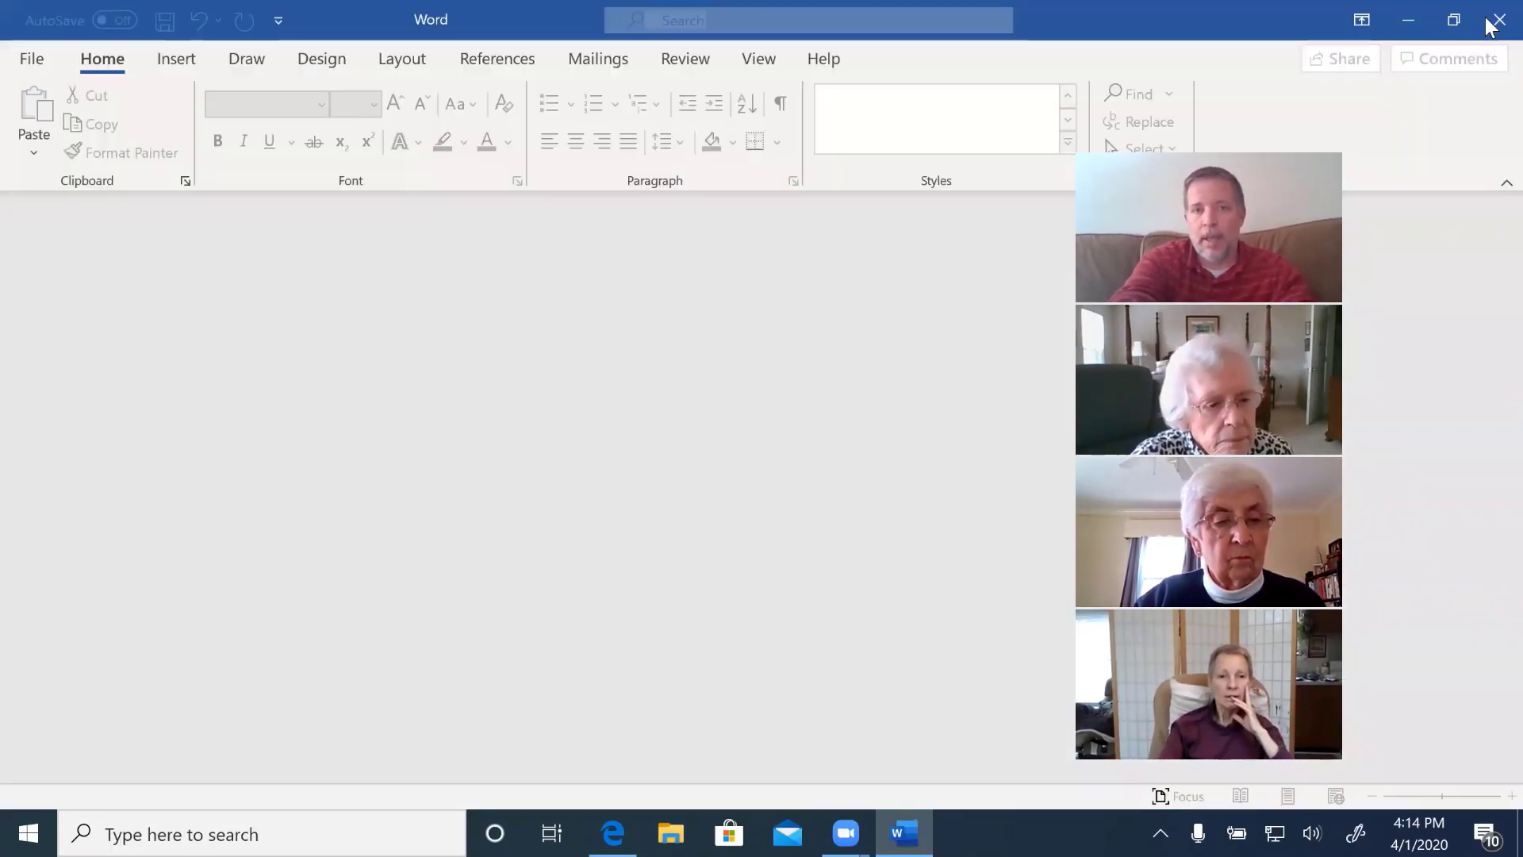
# Search Windows for "resolut" to find the display resolution setting, and dismiss the results
pyautogui.click(39, 829)
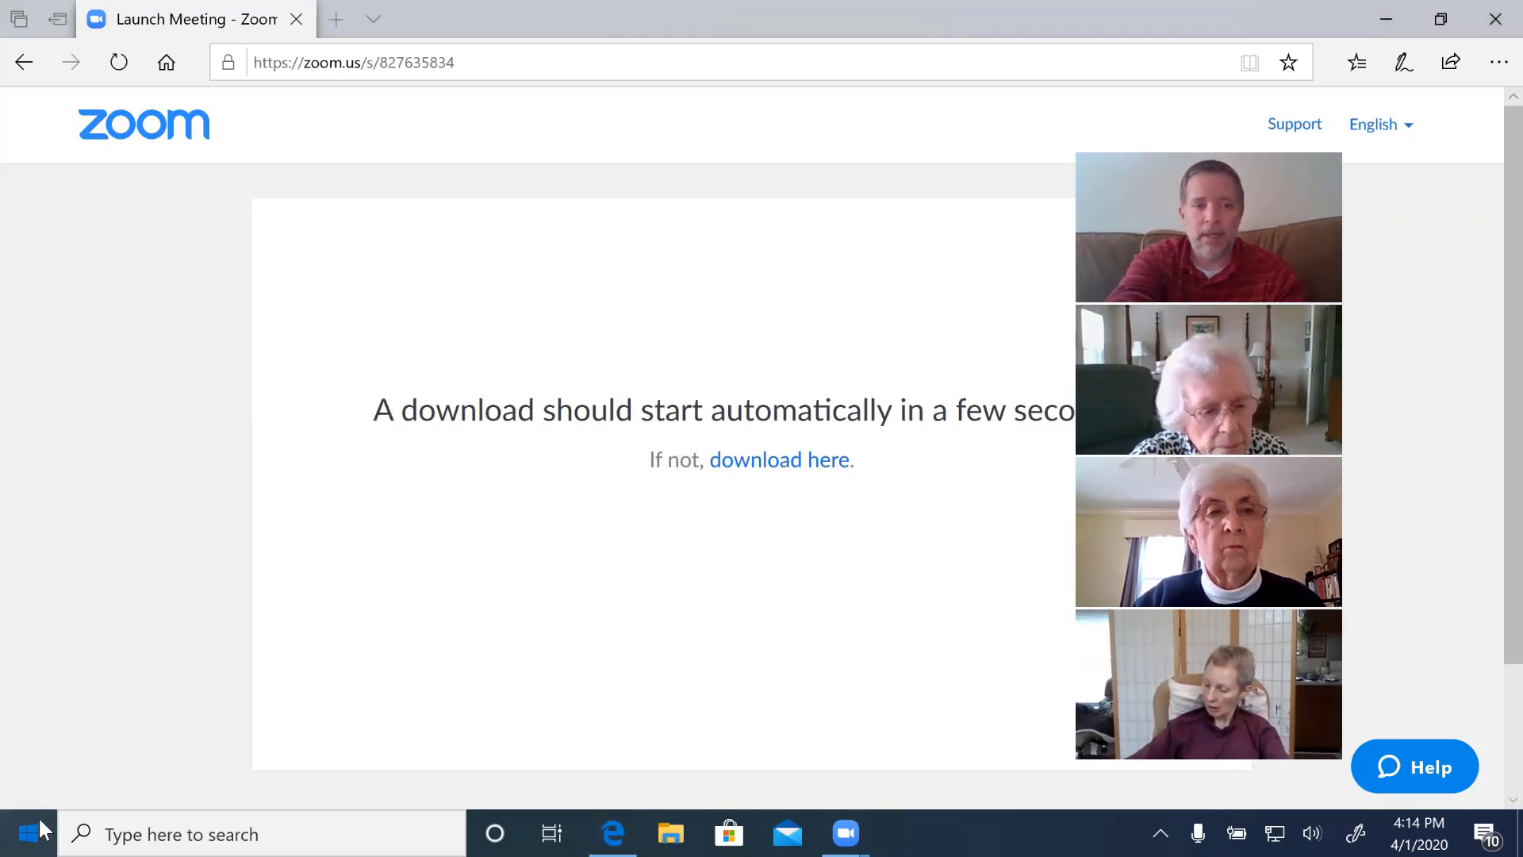
pyautogui.write('resolut')
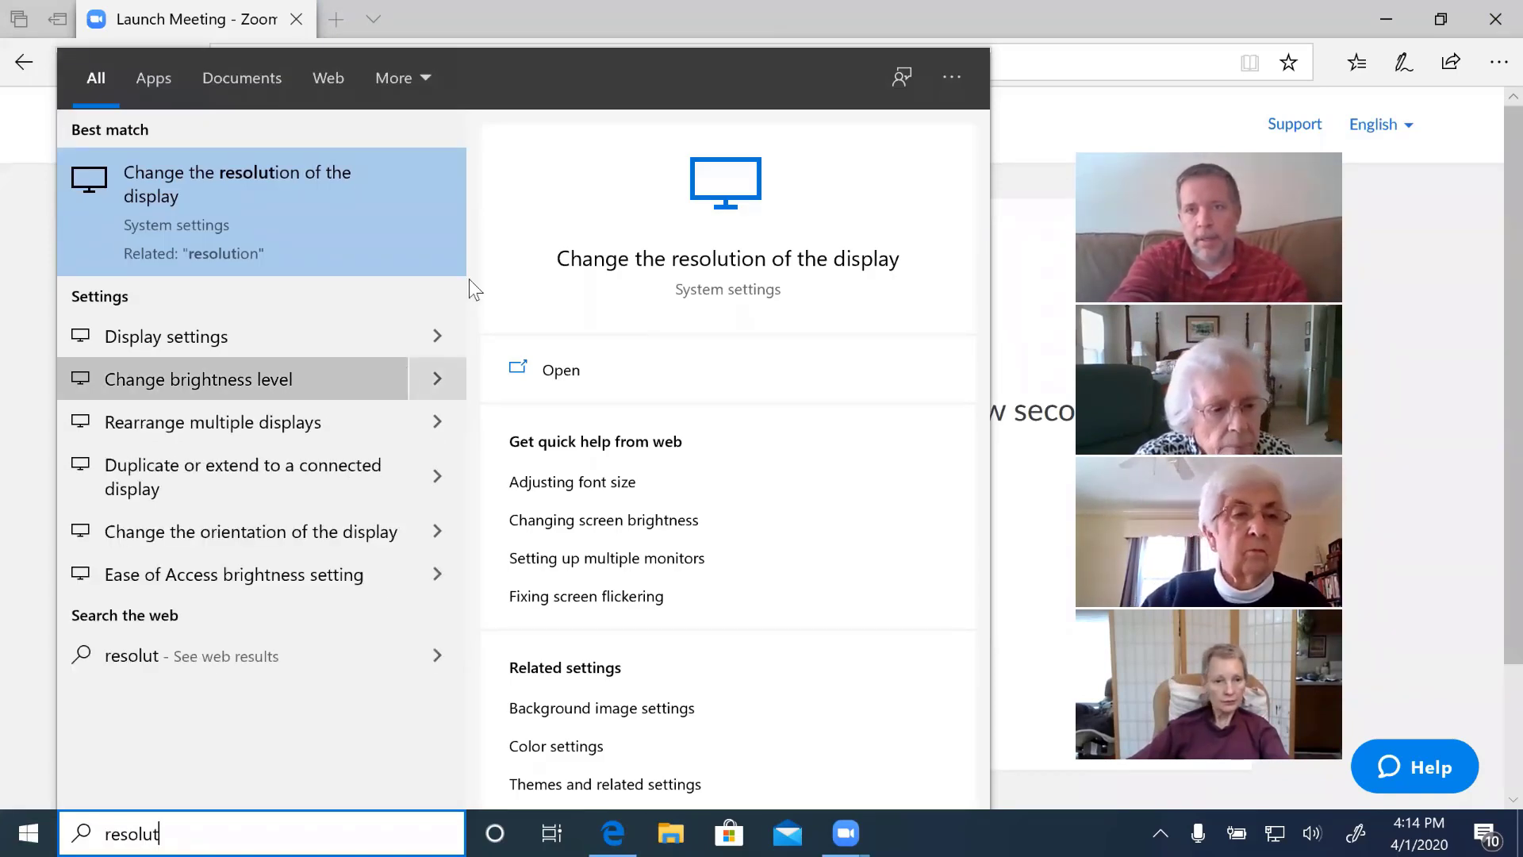
pyautogui.click(1288, 11)
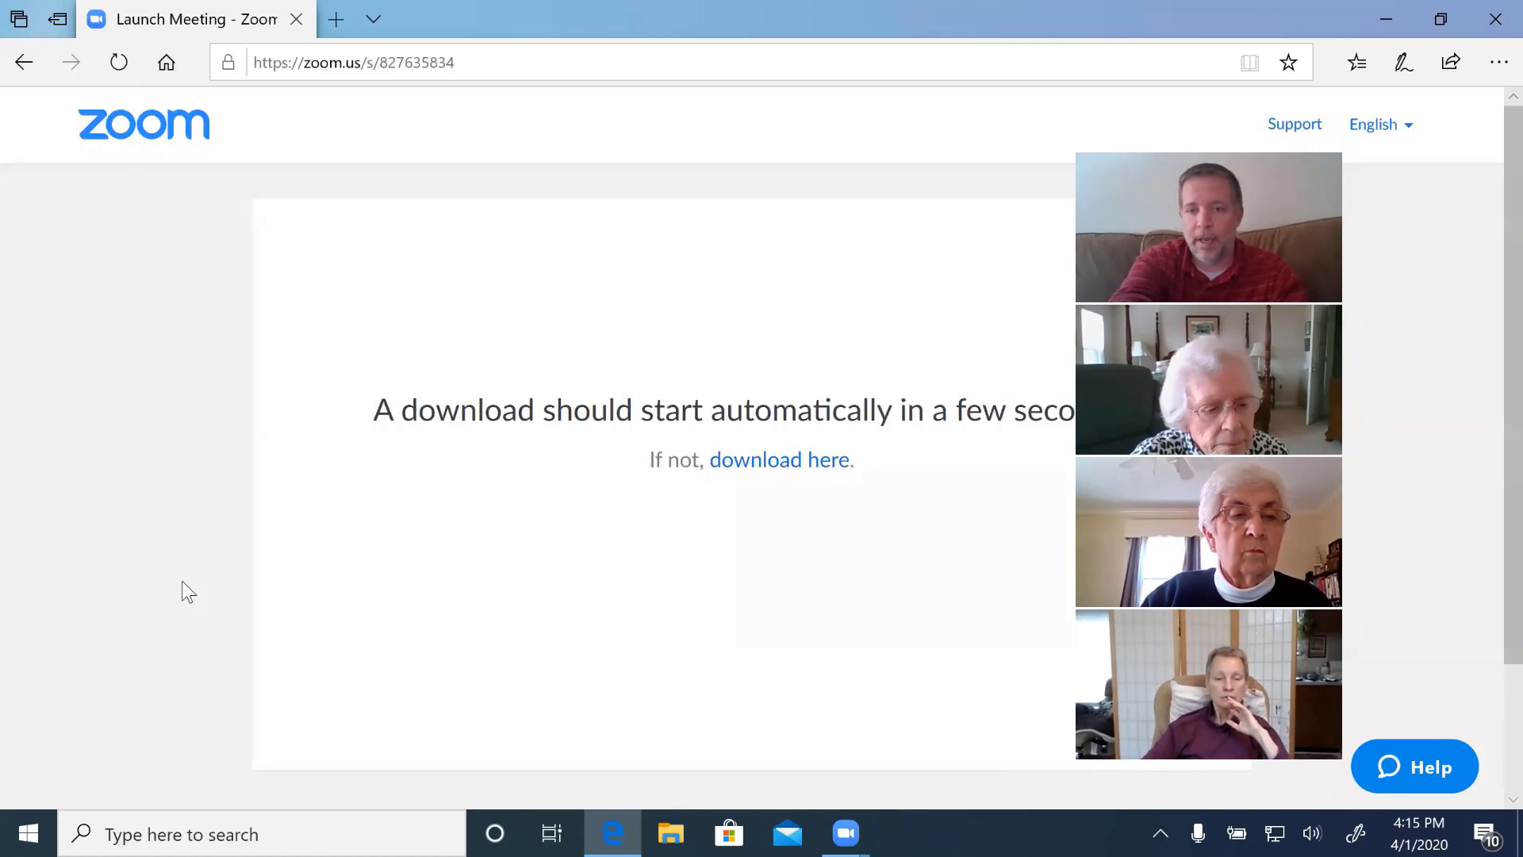
# Search Windows for the Almond_Cake_Recipe document using "almon", and dismiss the results
pyautogui.click(26, 829)
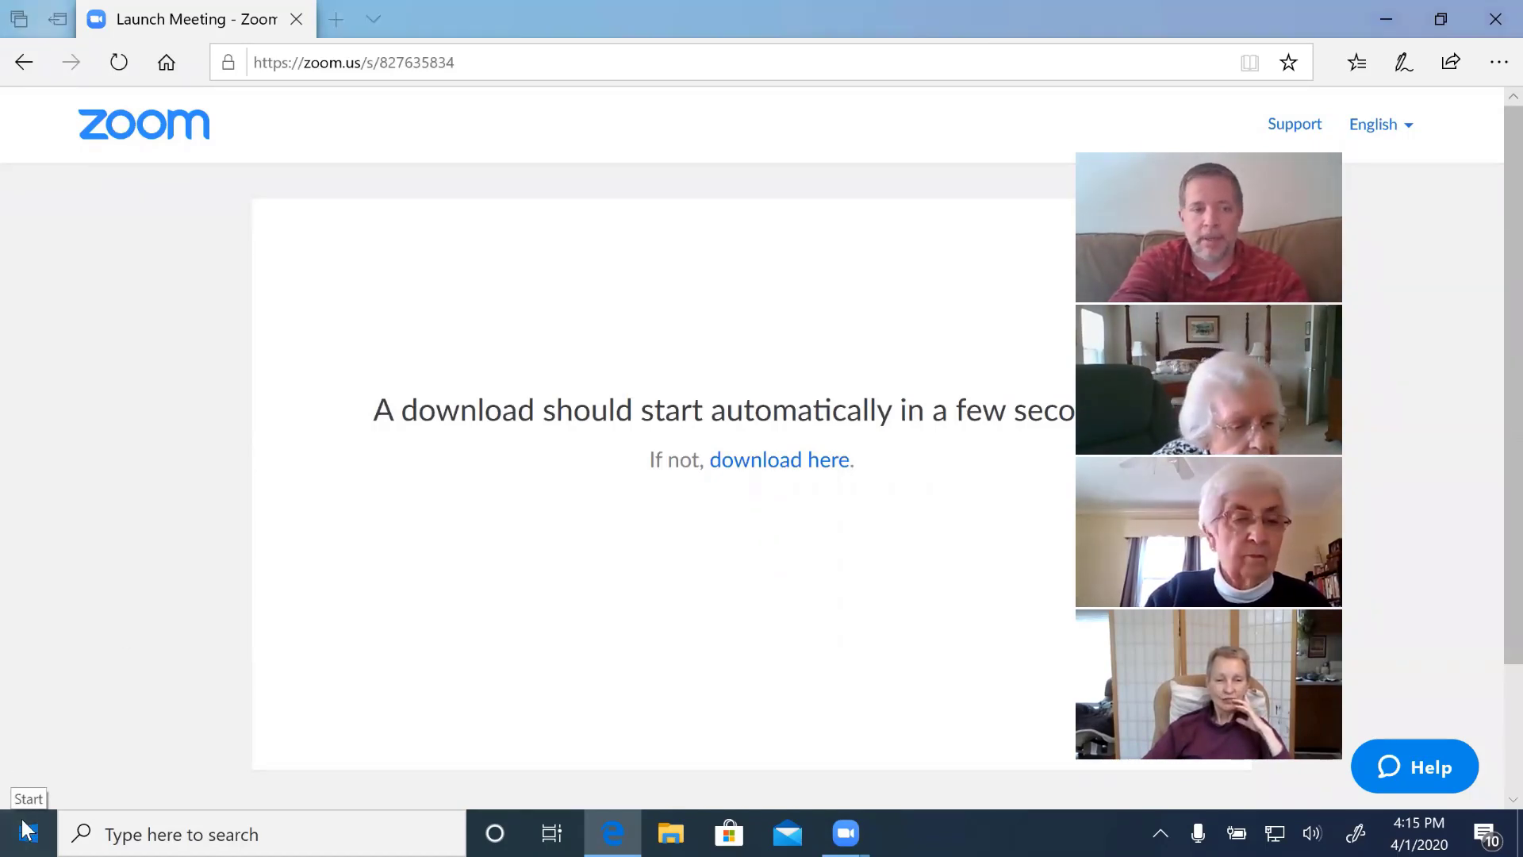
pyautogui.write('almon')
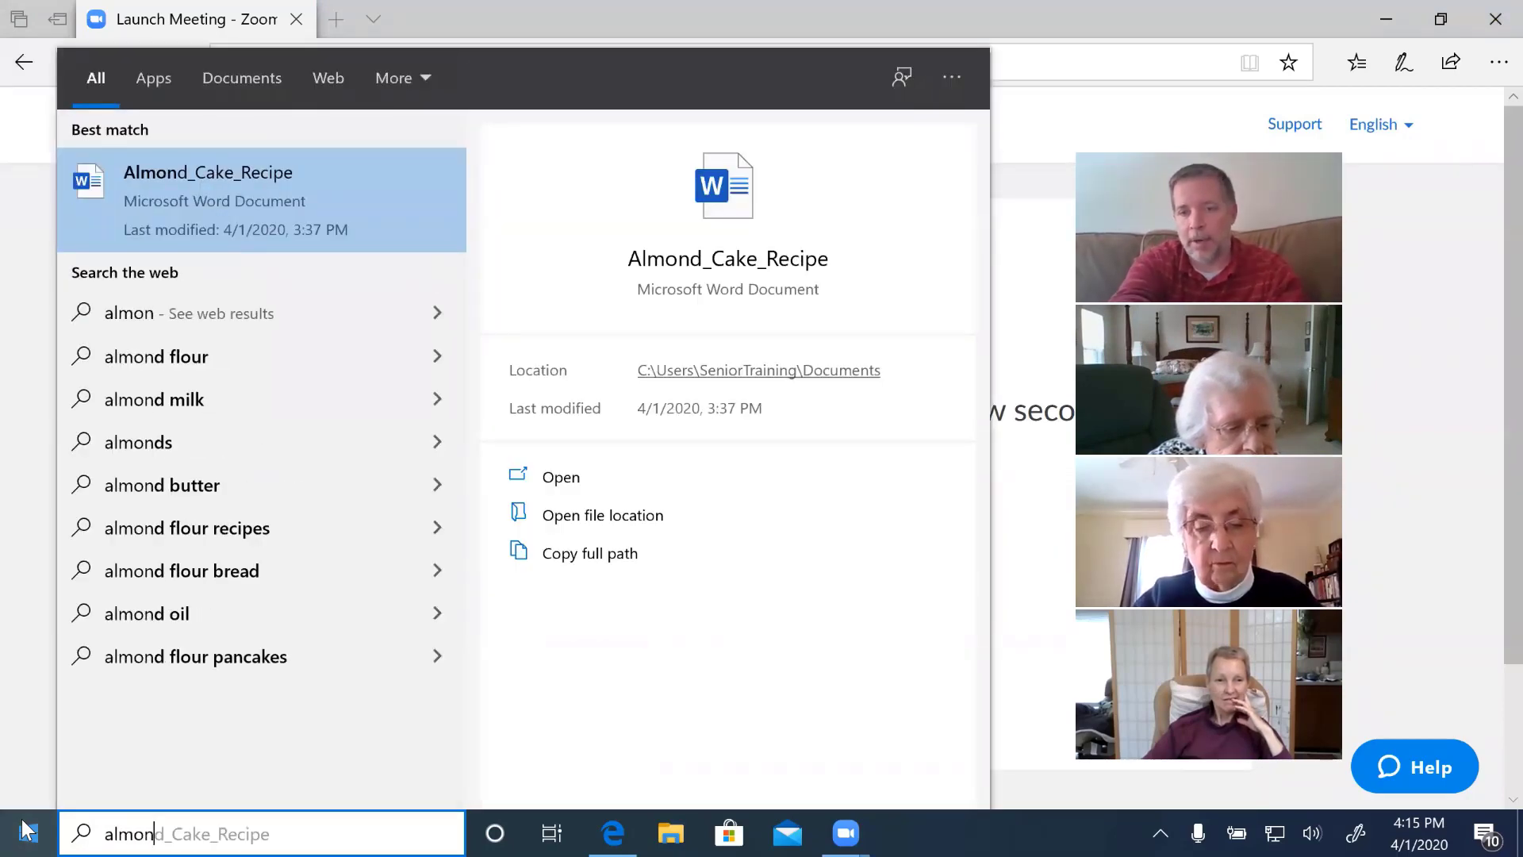
pyautogui.write('d')
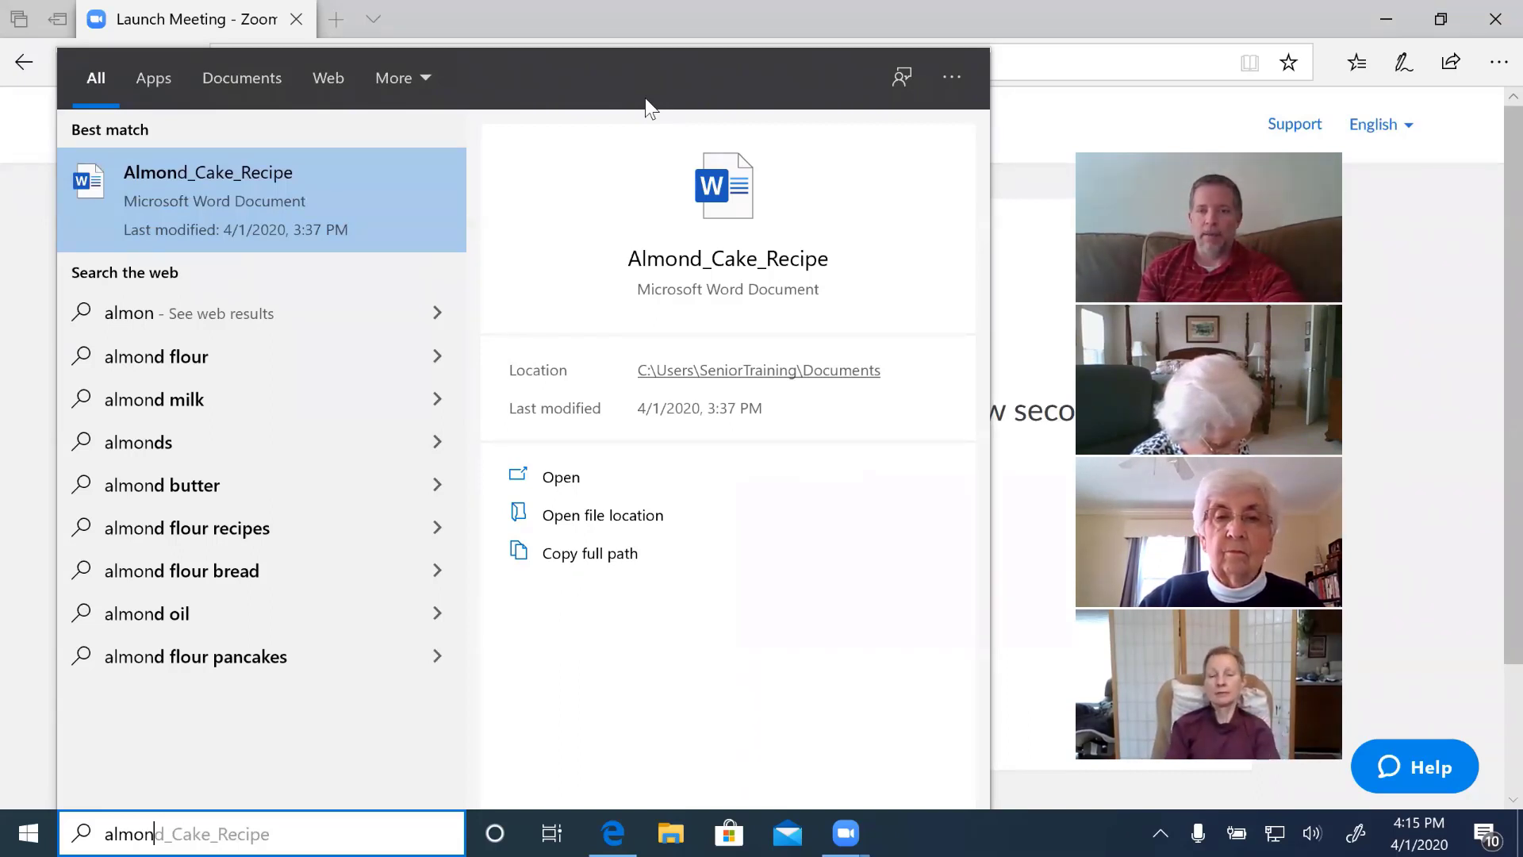
pyautogui.press('Escape')
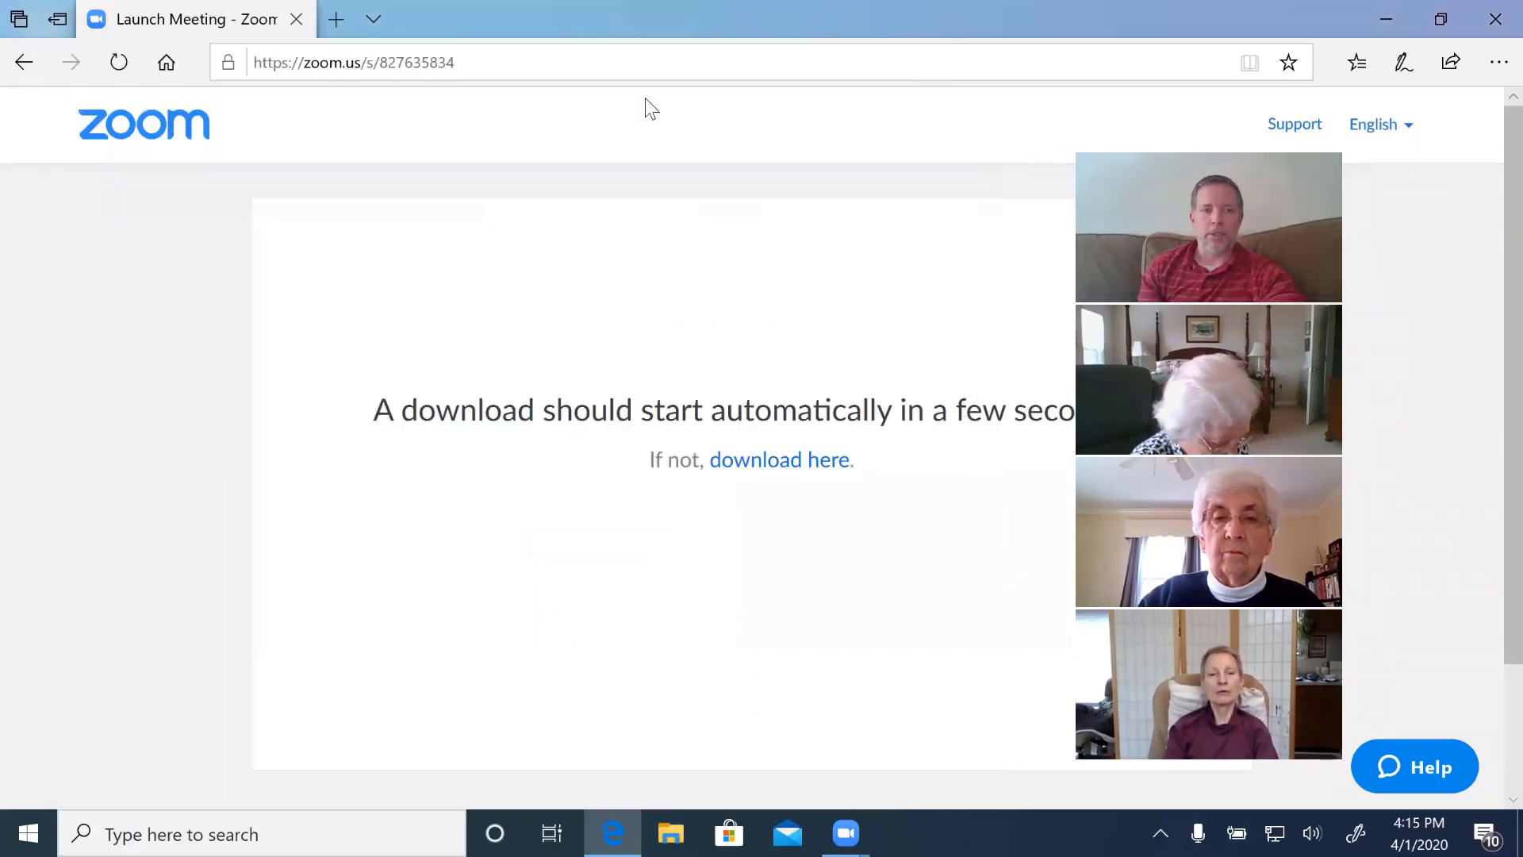
# Search Windows for "almond", open the "almond flour" web suggestion in the browser, and close its tab
pyautogui.click(28, 830)
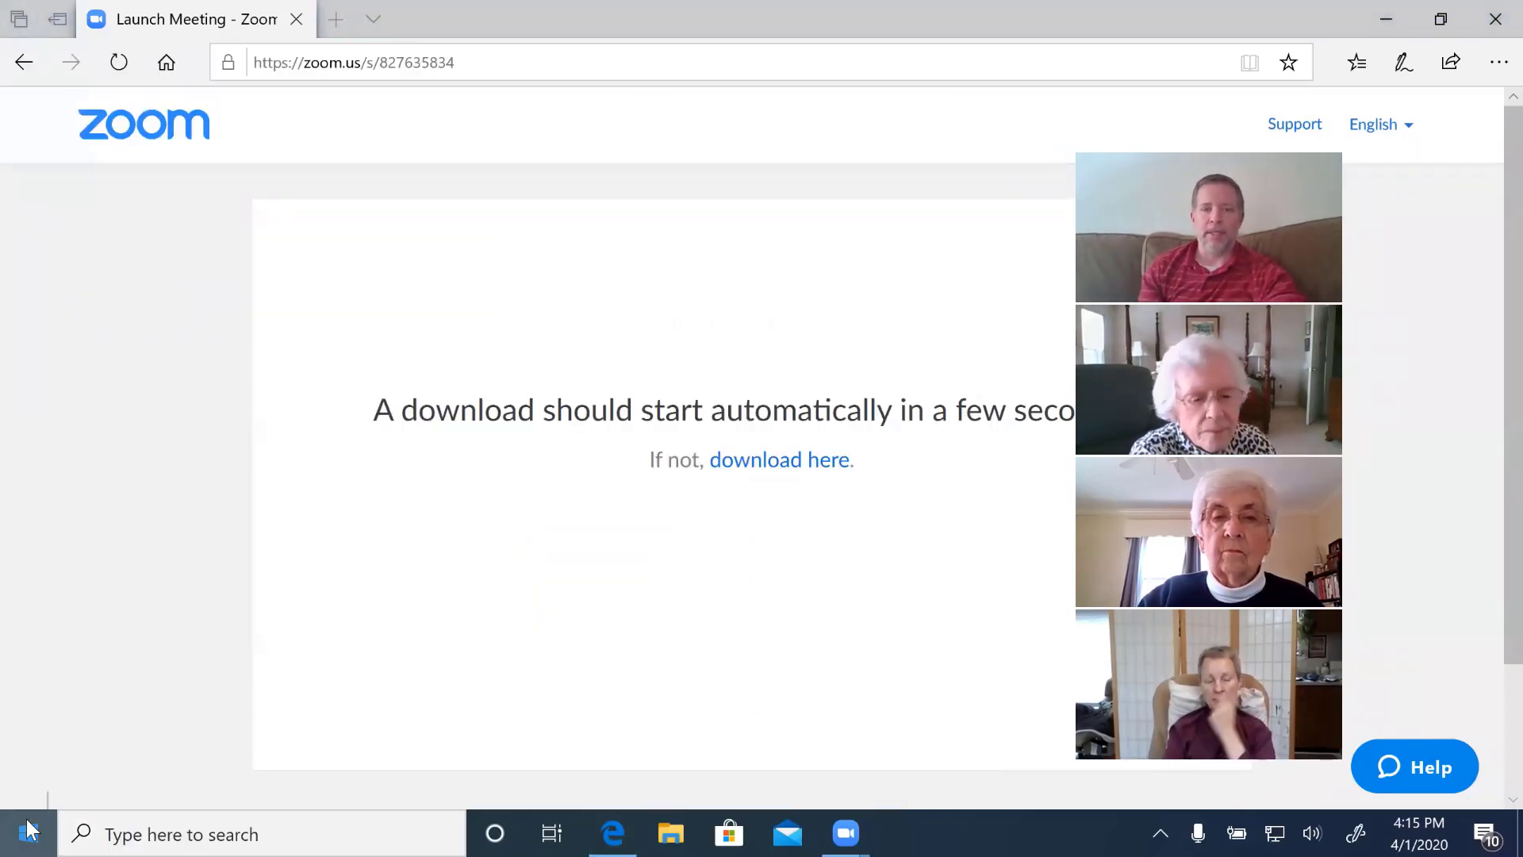
pyautogui.write('almond')
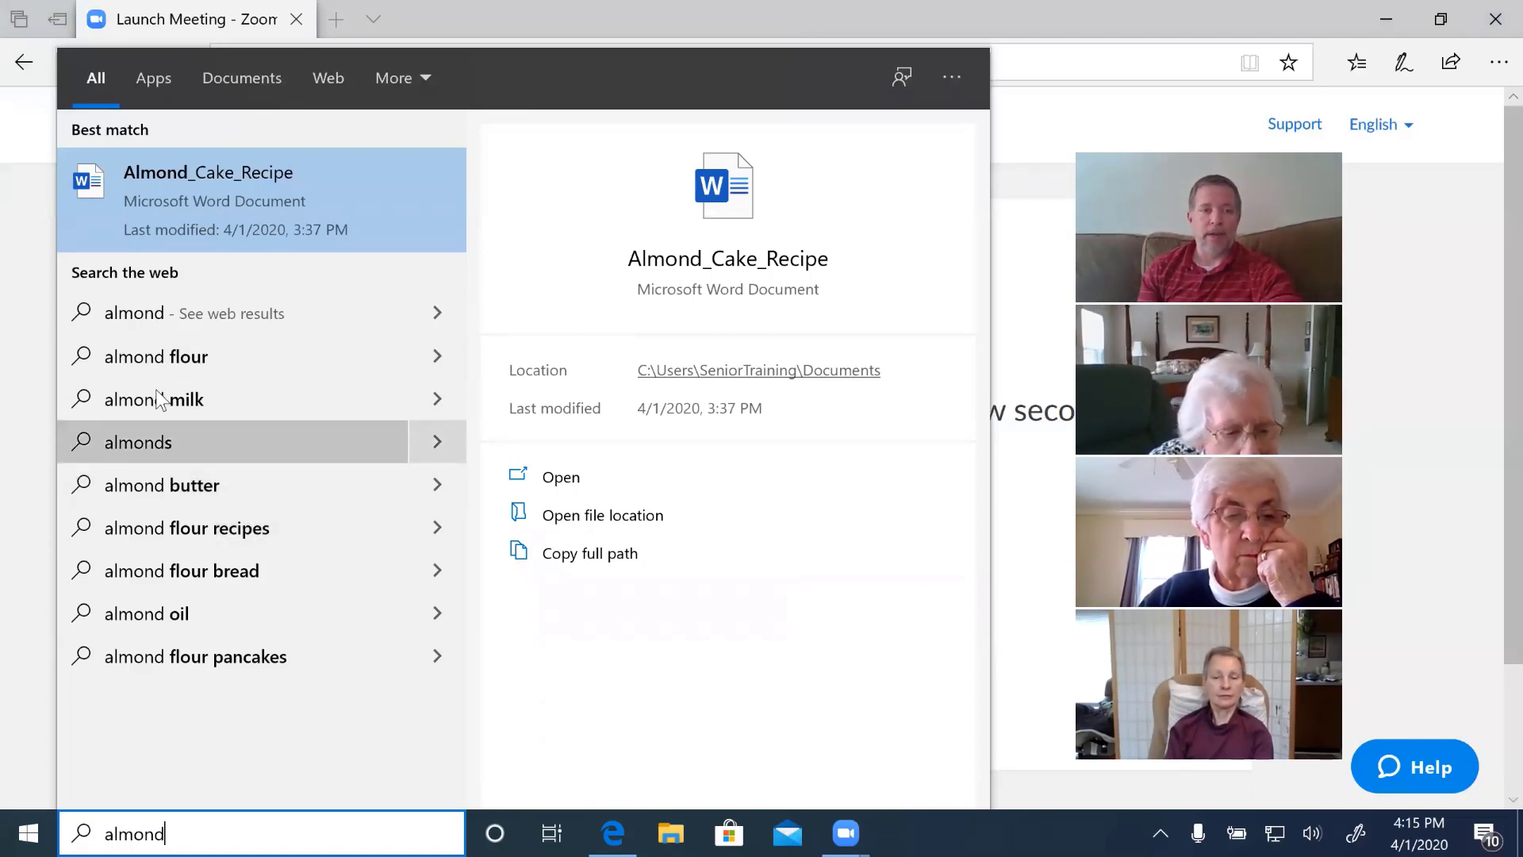
pyautogui.click(164, 344)
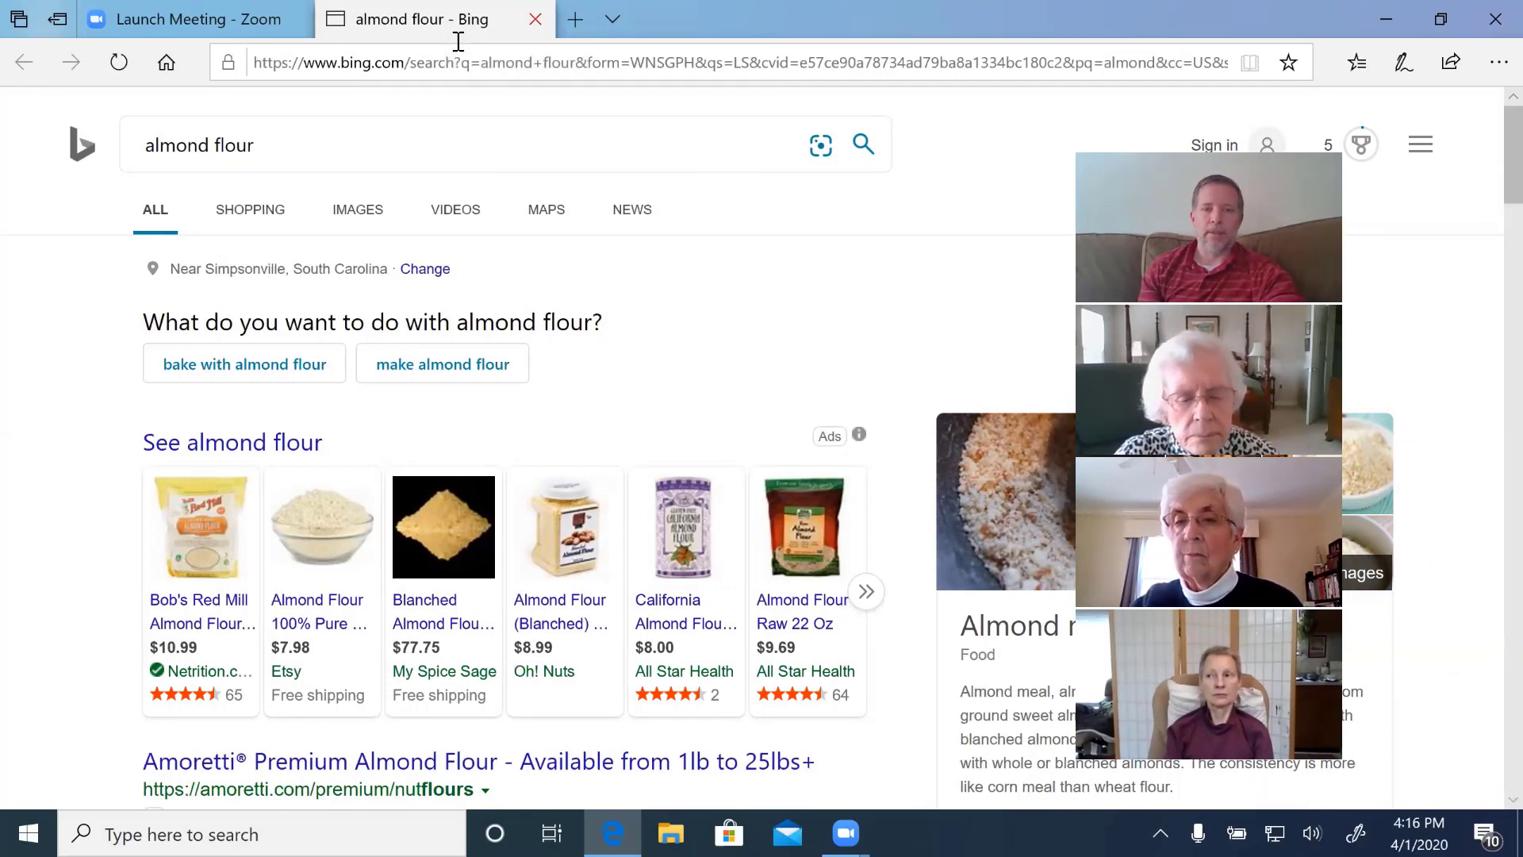
pyautogui.click(517, 37)
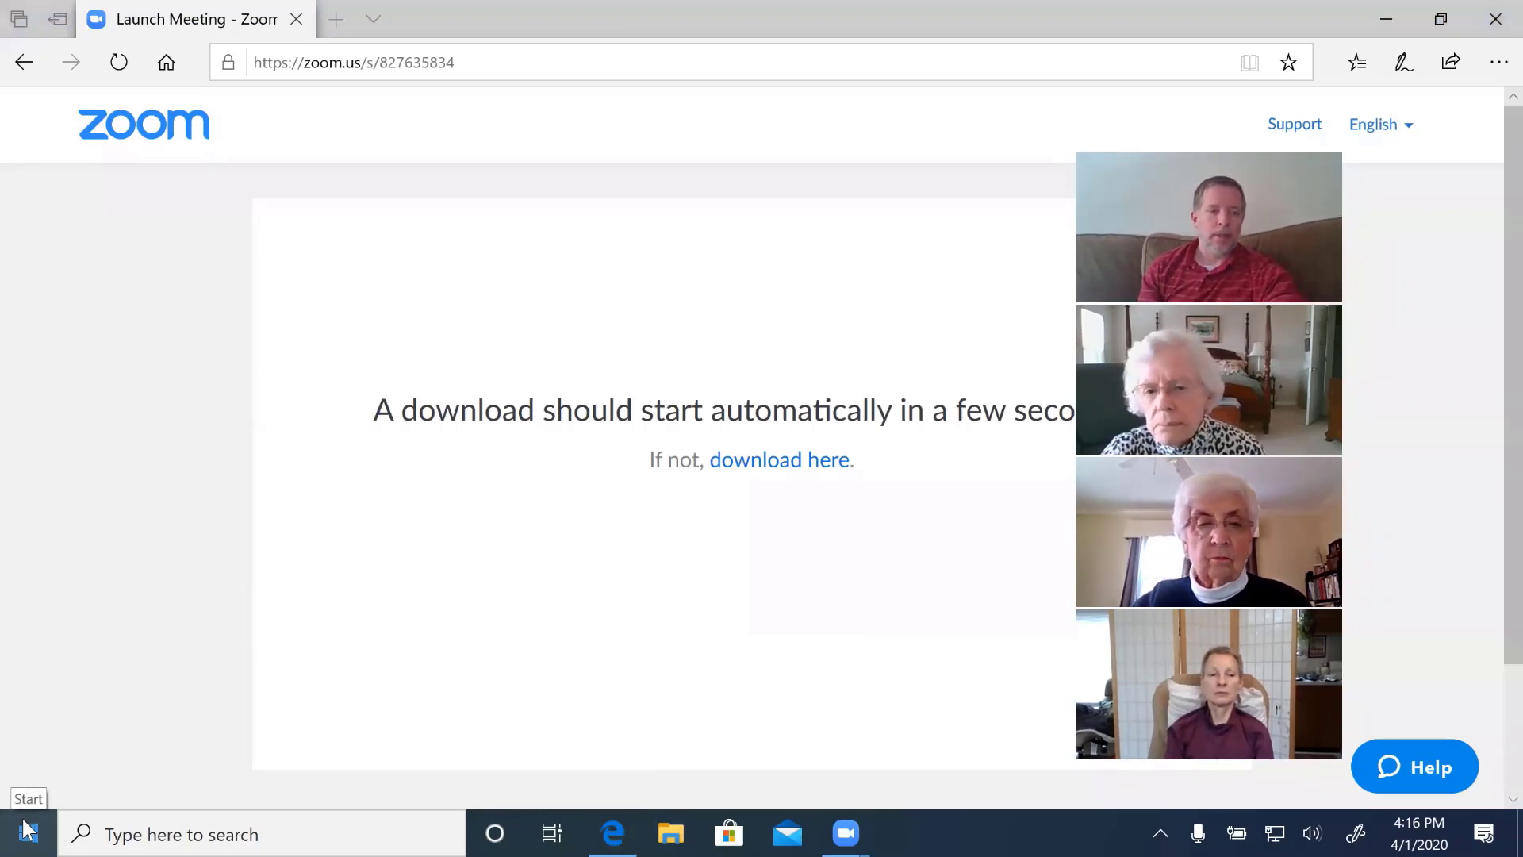
# Look up "how tall is donald trump" through the Windows search, and dismiss the results
pyautogui.click(28, 829)
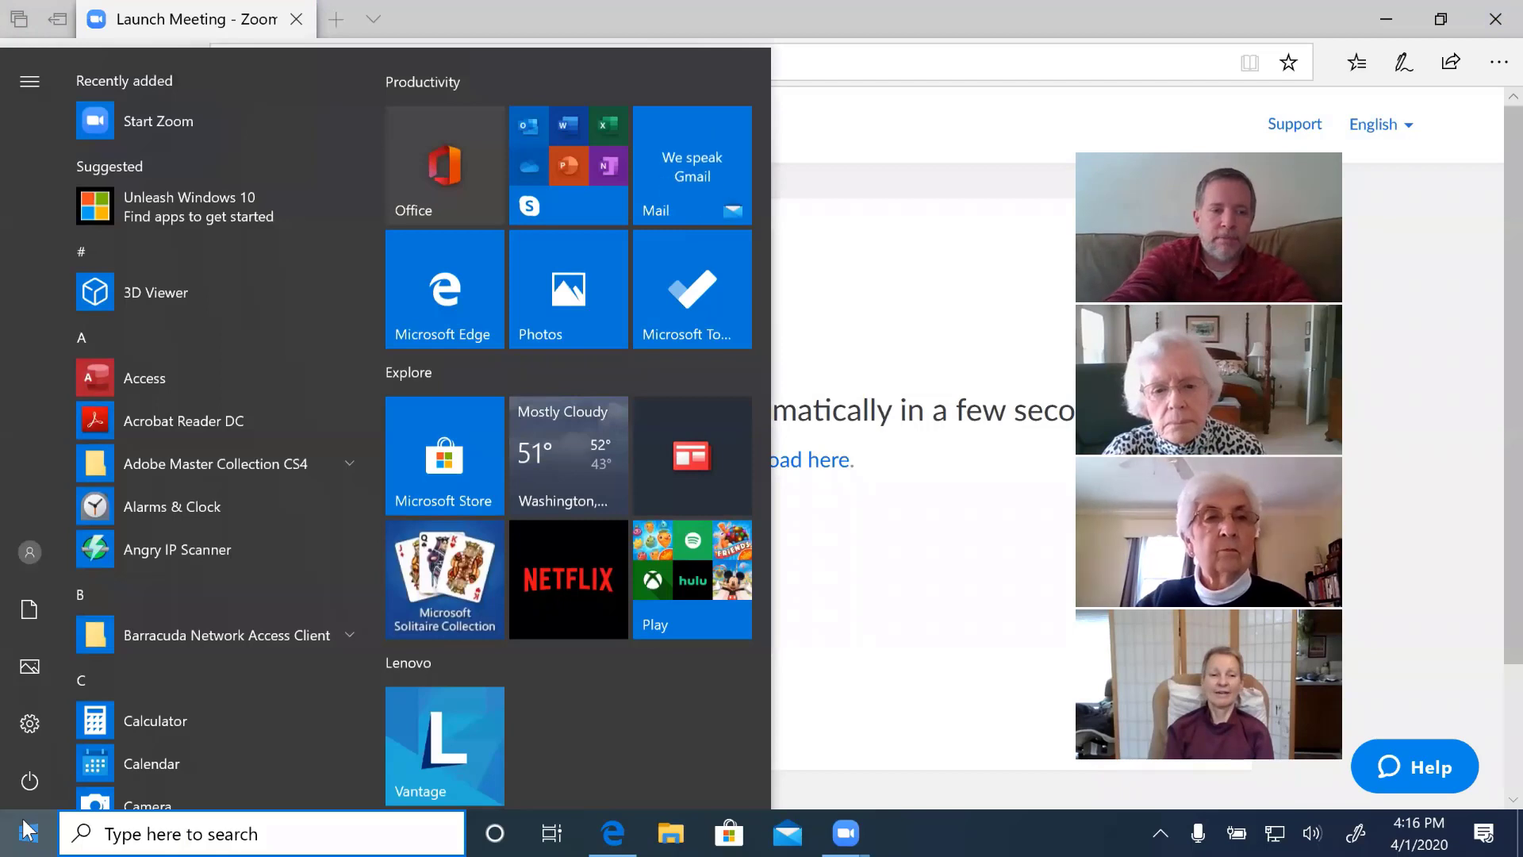
pyautogui.write('how tall i')
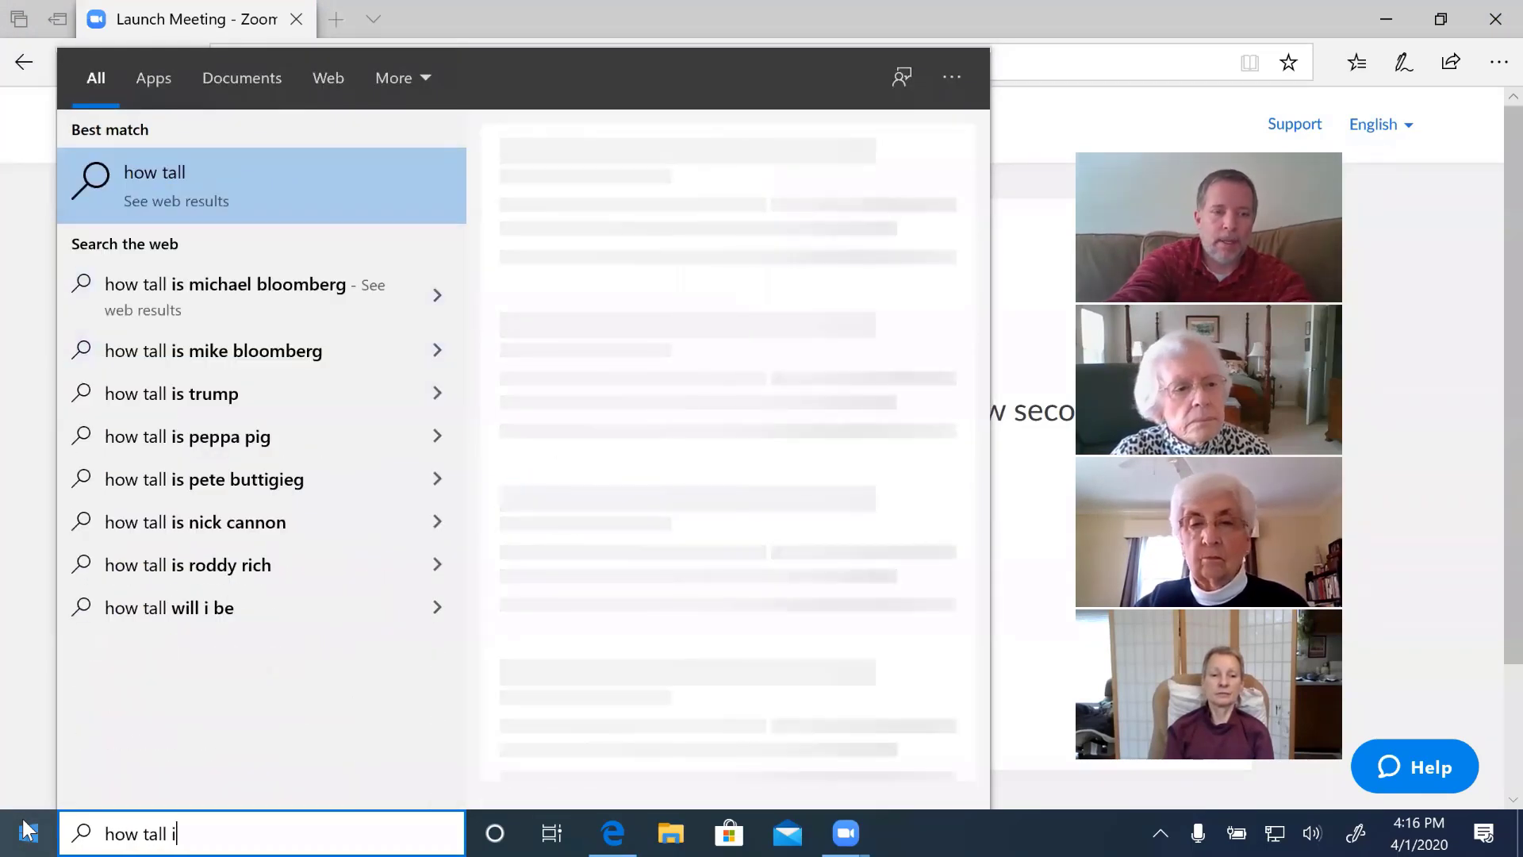
pyautogui.write('s donald trump')
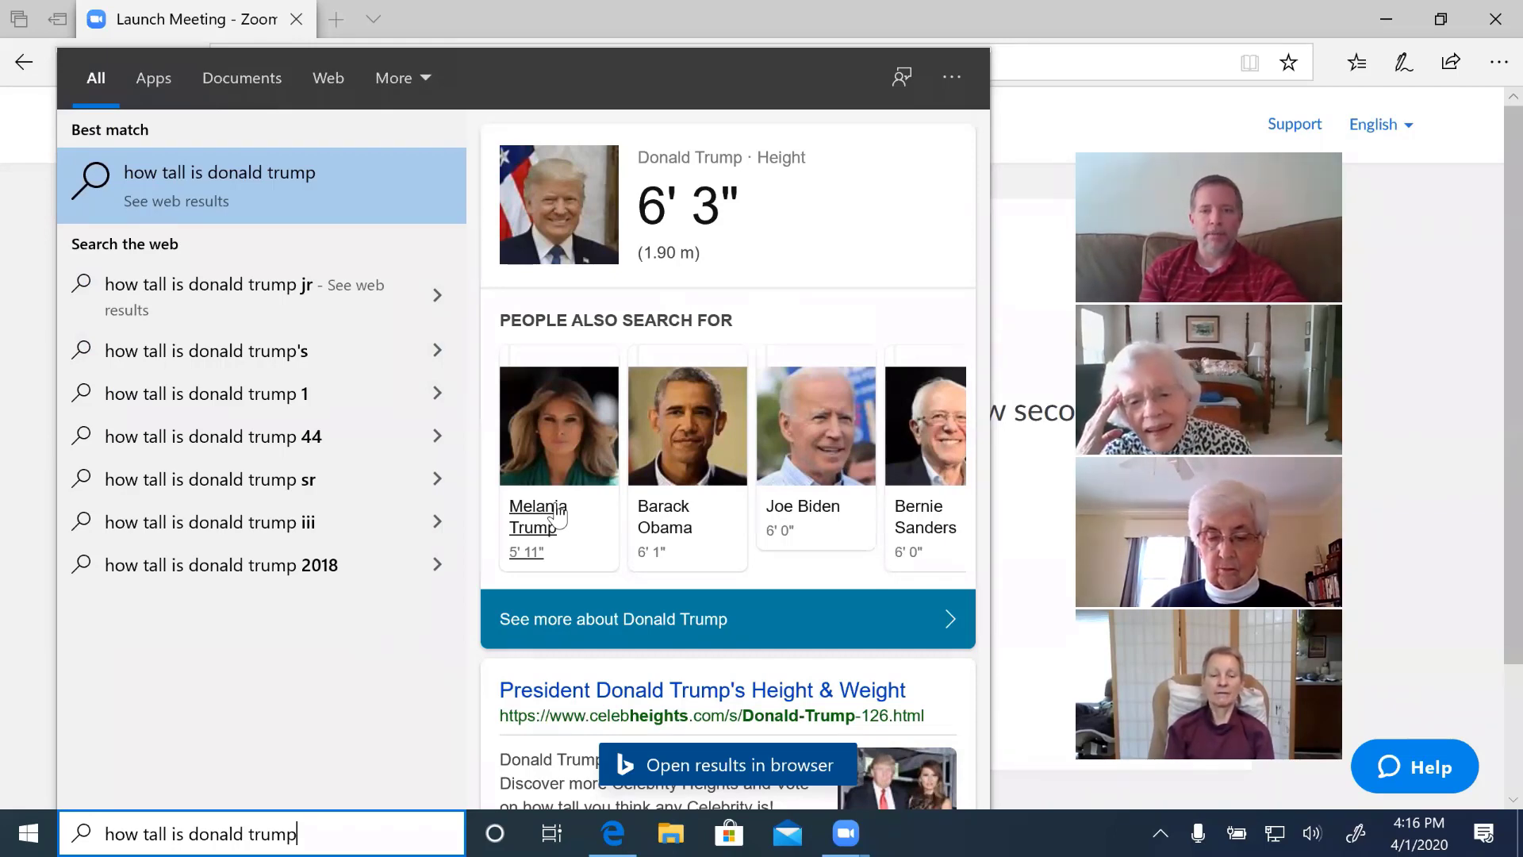
pyautogui.press('Escape')
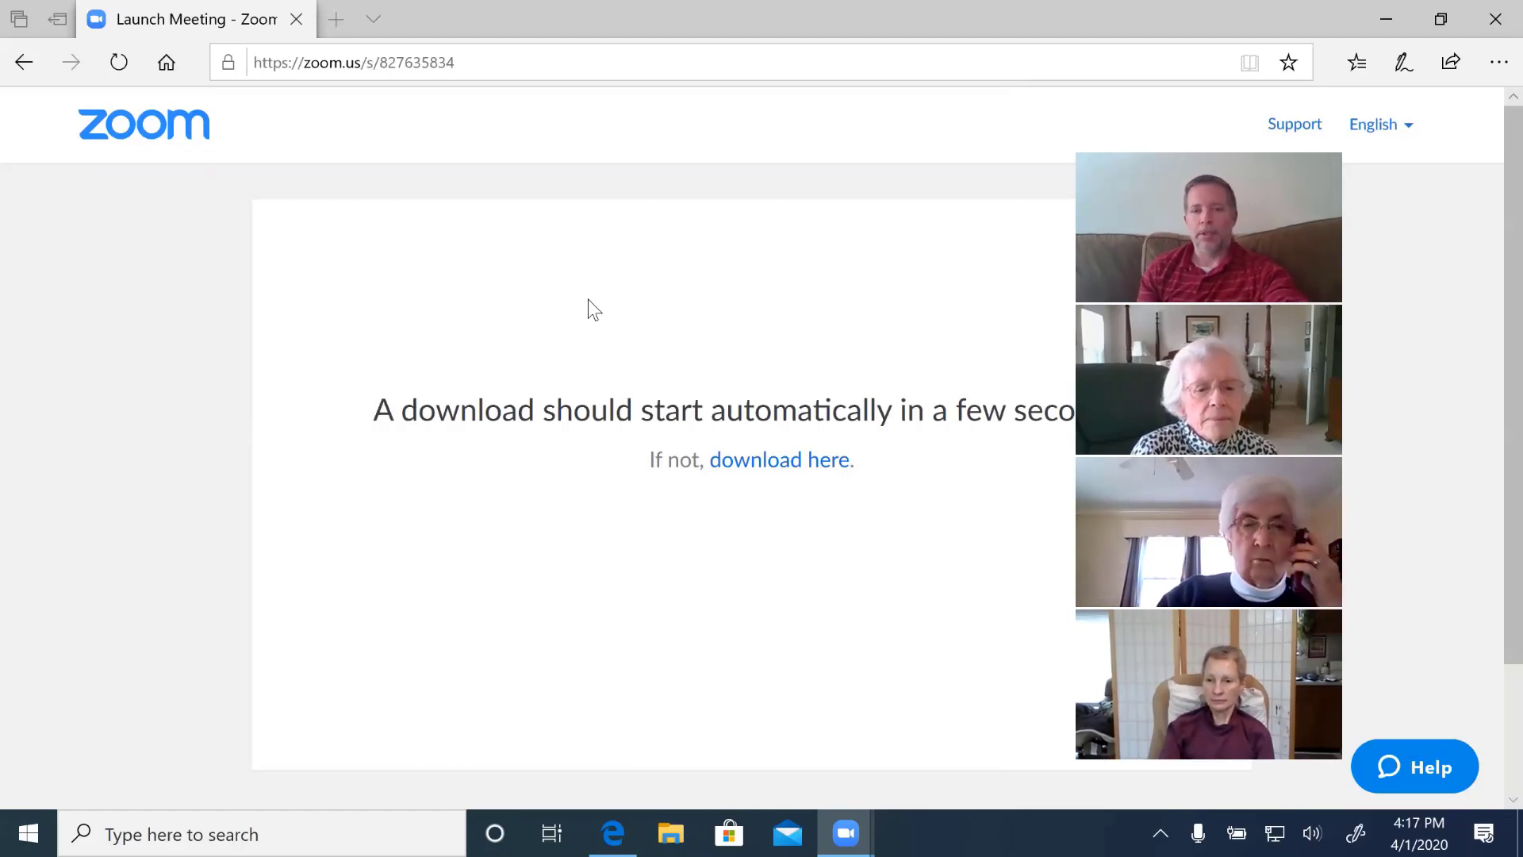
# Search Windows for "word" to show the matching apps and recent documents, and dismiss the results
pyautogui.press('super')
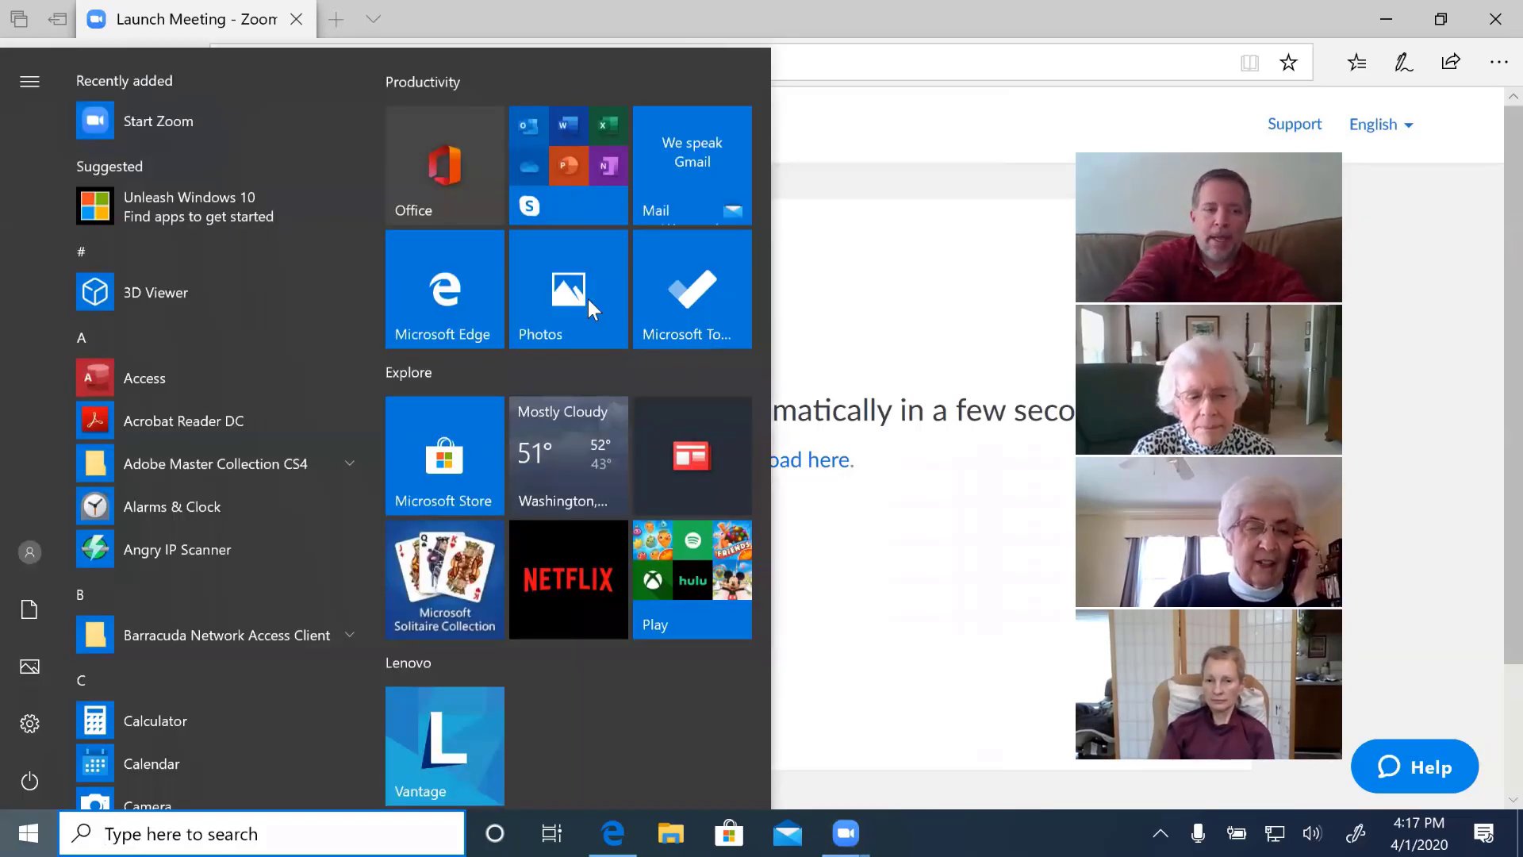
pyautogui.write('word')
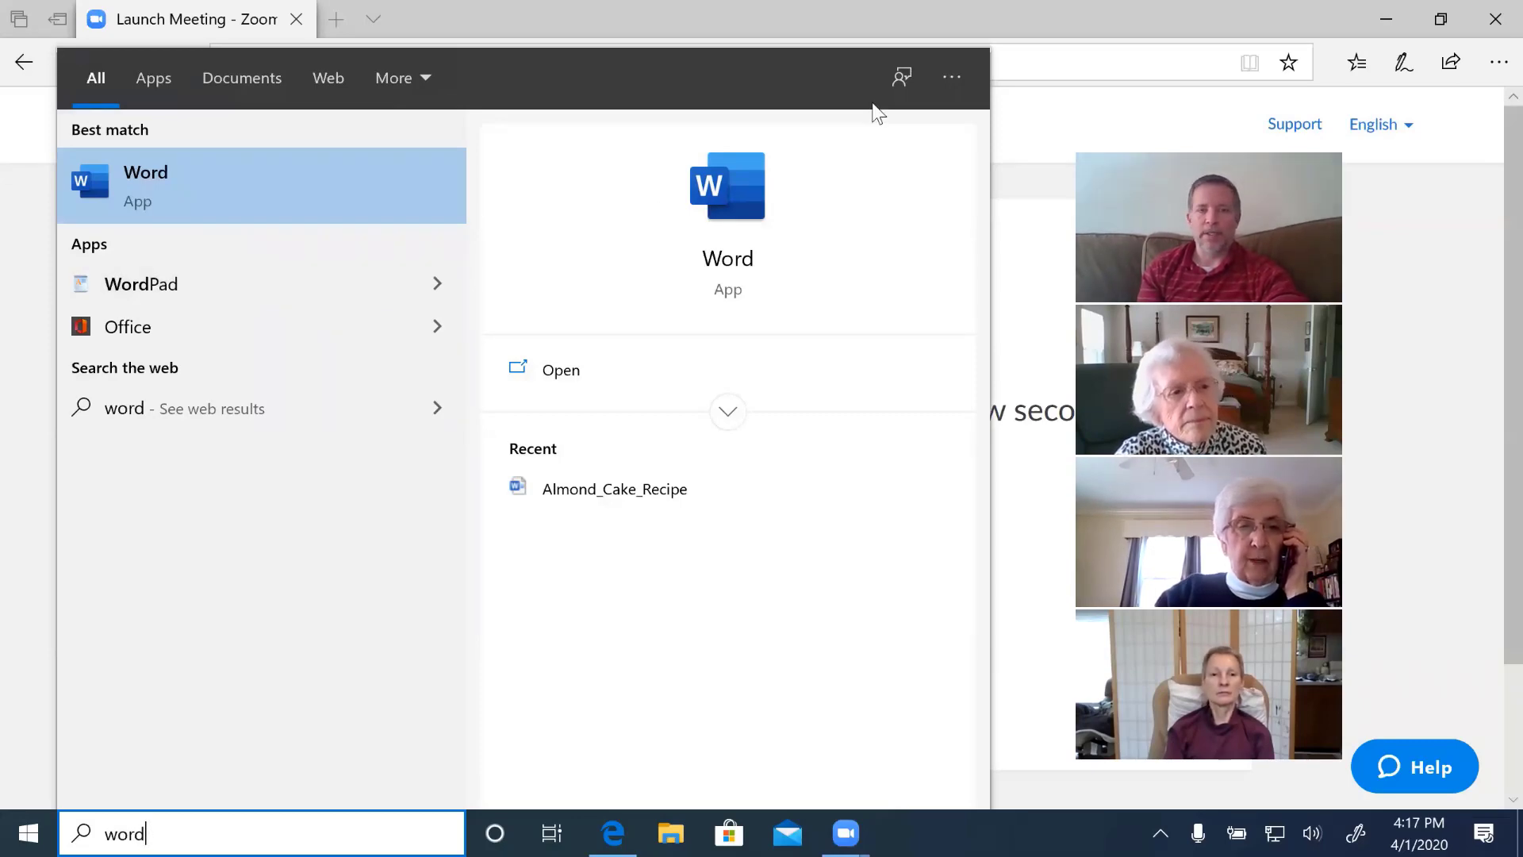
pyautogui.press('Escape')
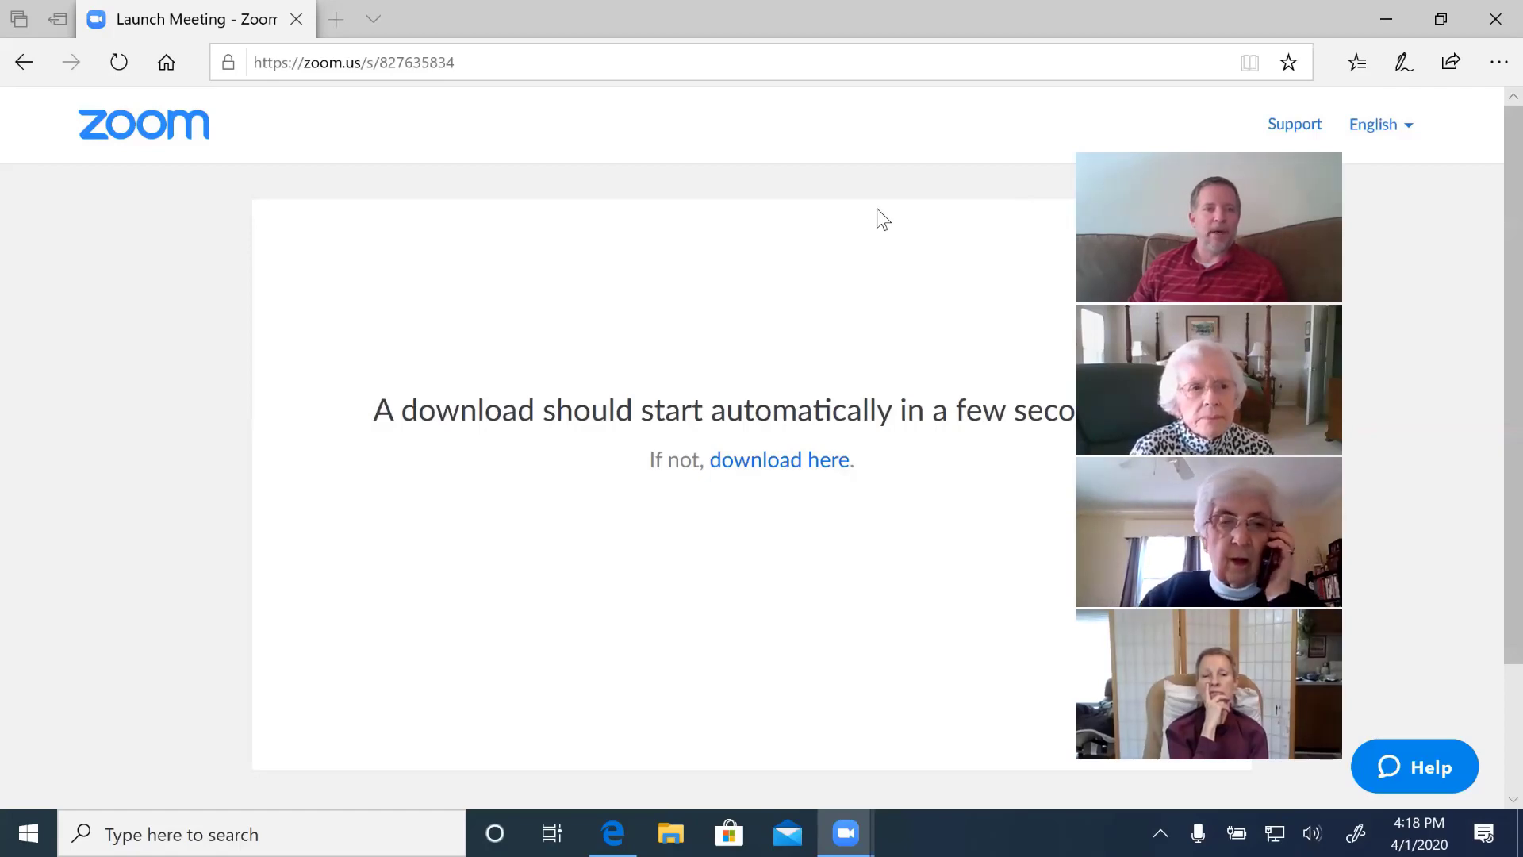
# Minimize the browser window to show the desktop, and unpin Microsoft Store and Mail from the taskbar
pyautogui.click(1384, 21)
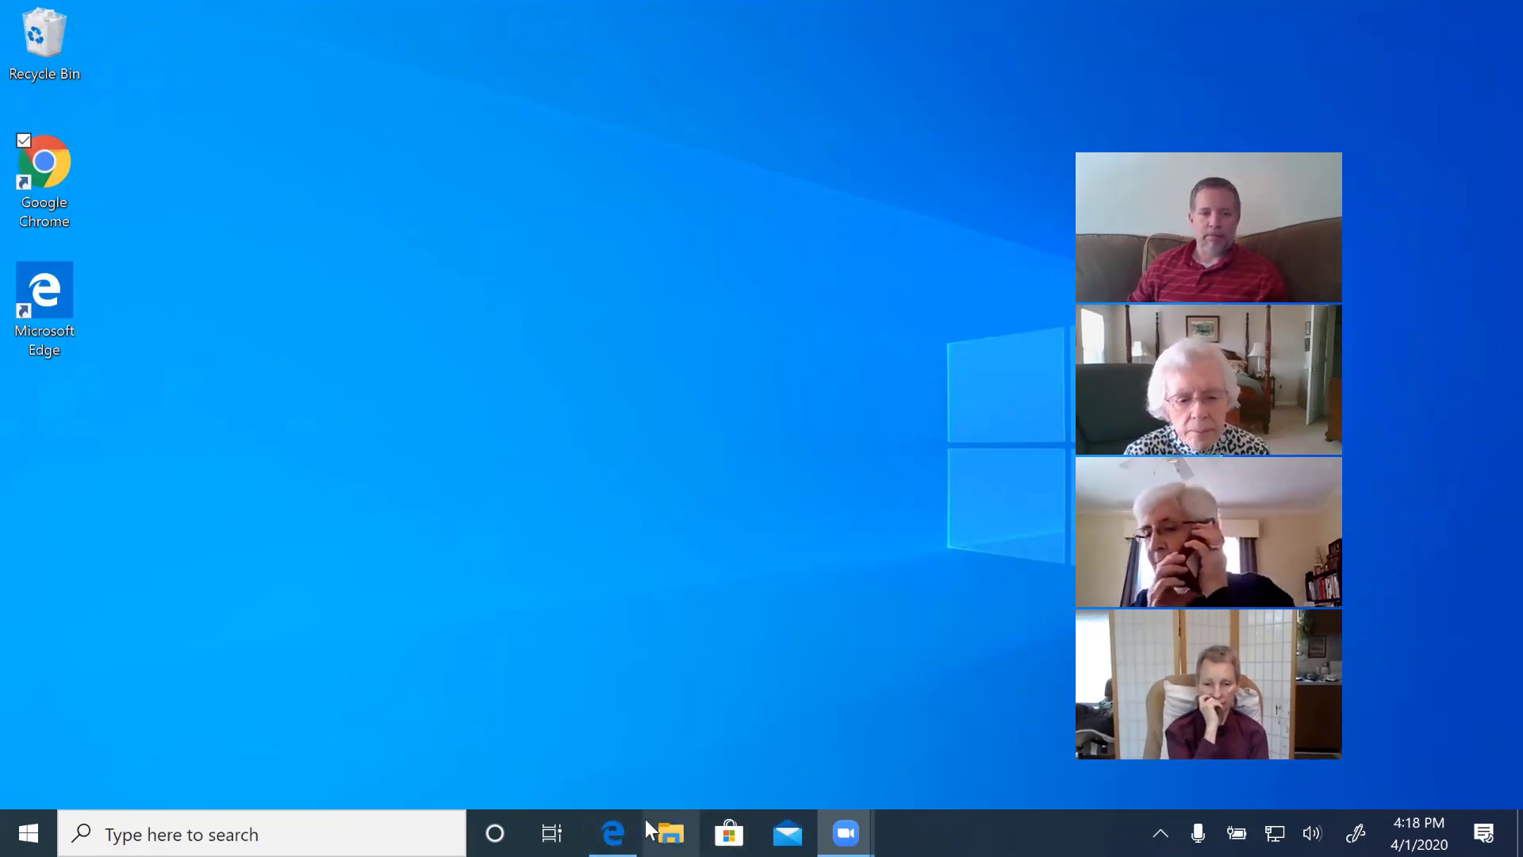
pyautogui.click(853, 829)
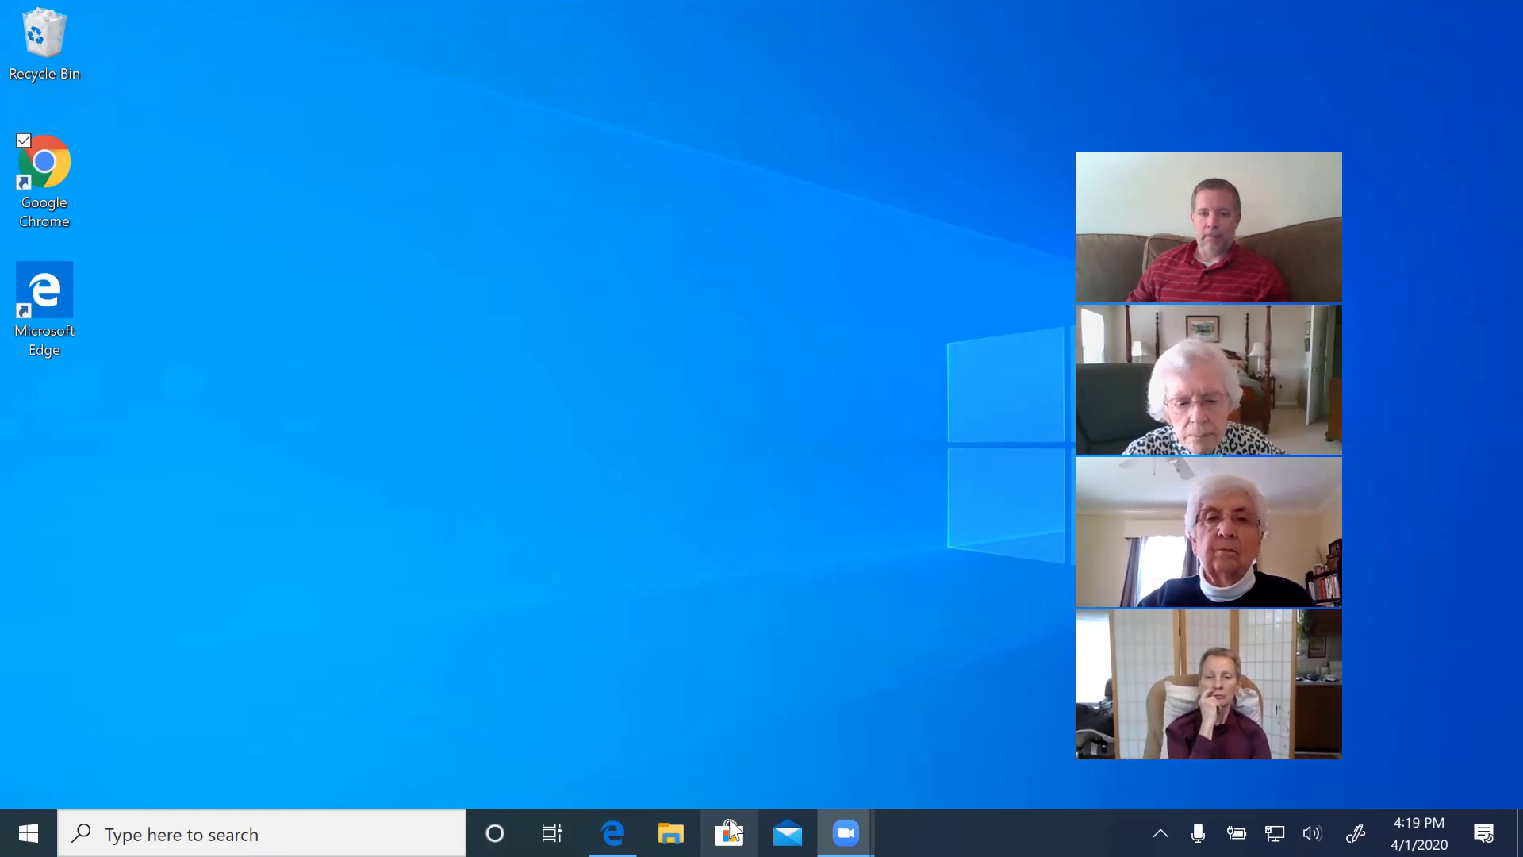
pyautogui.rightClick(732, 829)
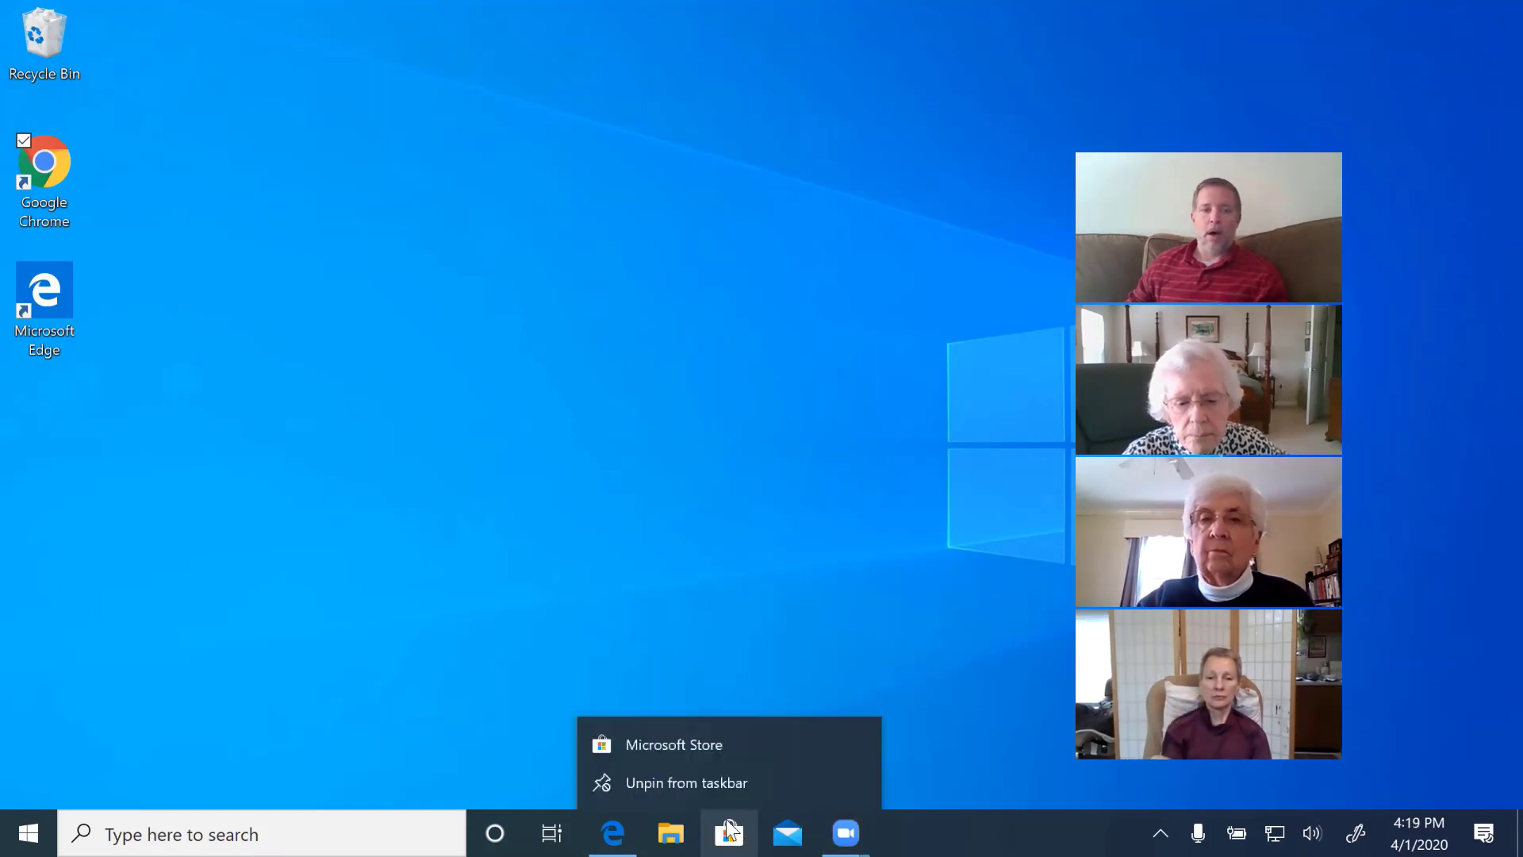
pyautogui.click(671, 782)
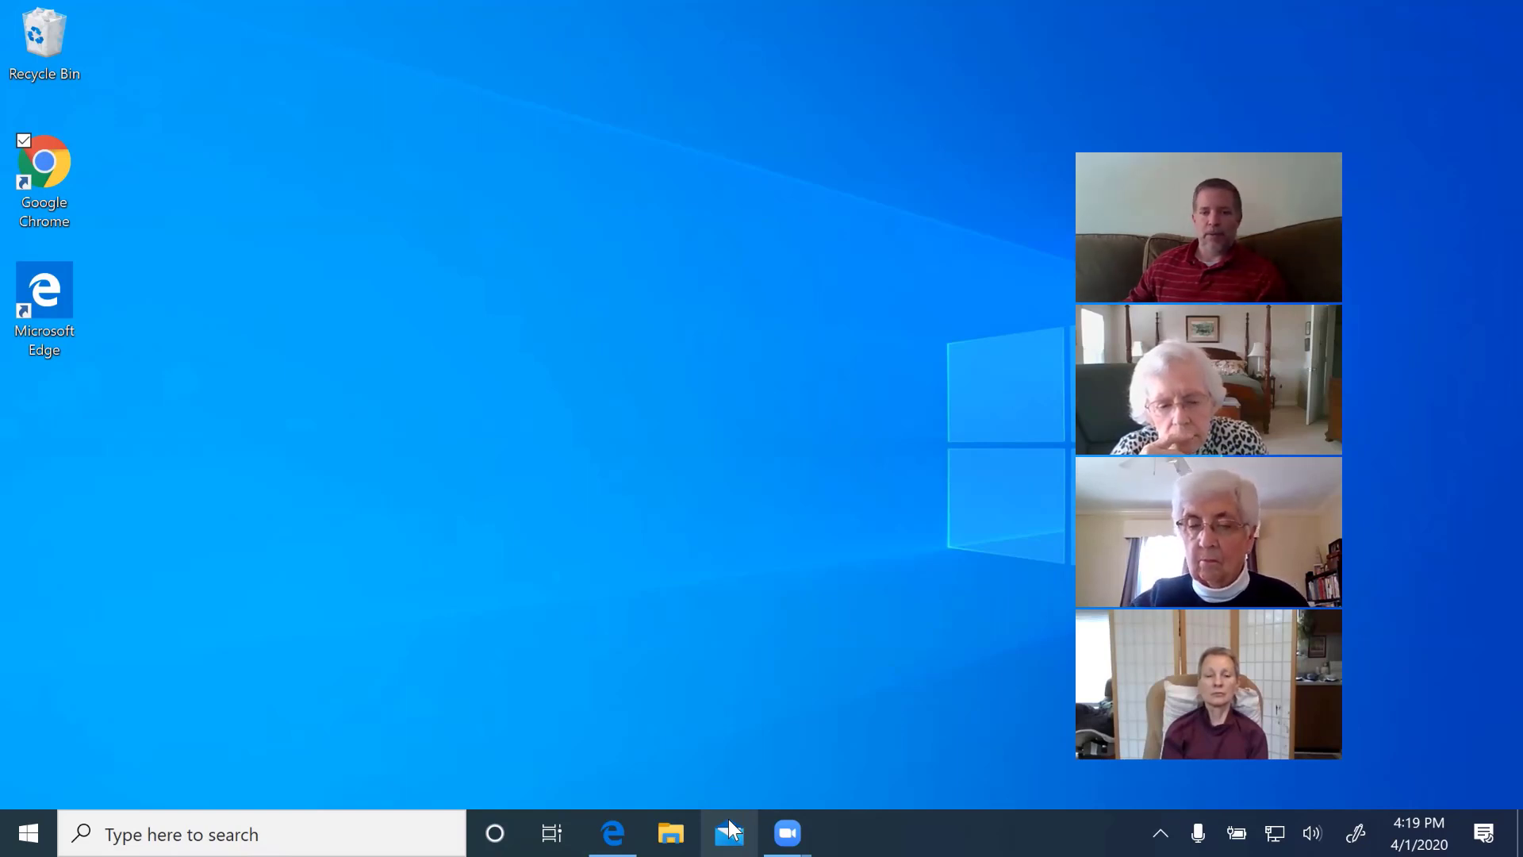
pyautogui.rightClick(729, 829)
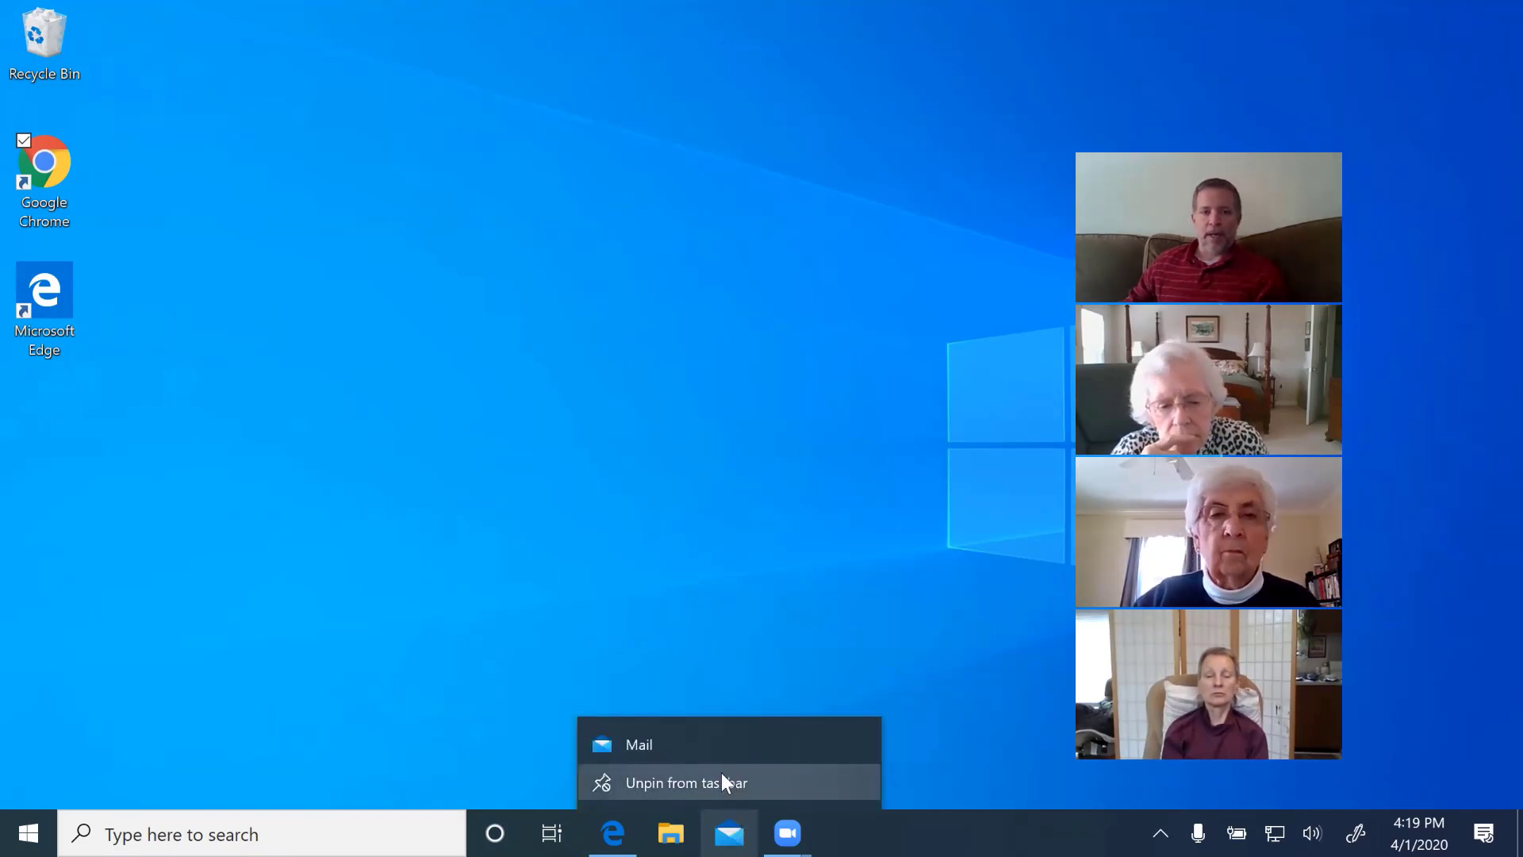
pyautogui.click(716, 777)
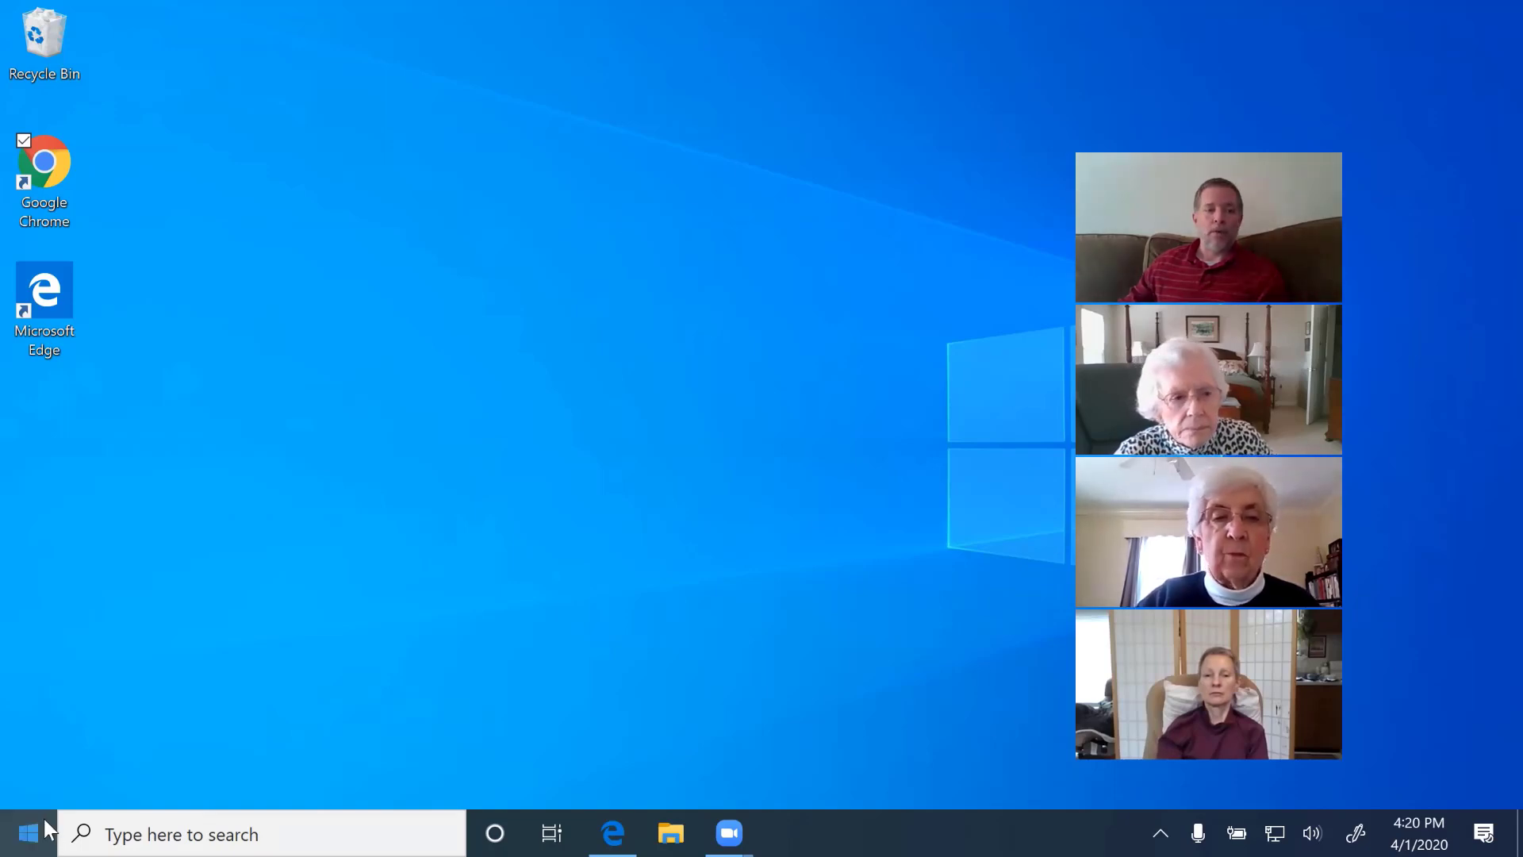
# Open the Start menu to examine its app list and its Productivity and Explore tiles
pyautogui.press('super')
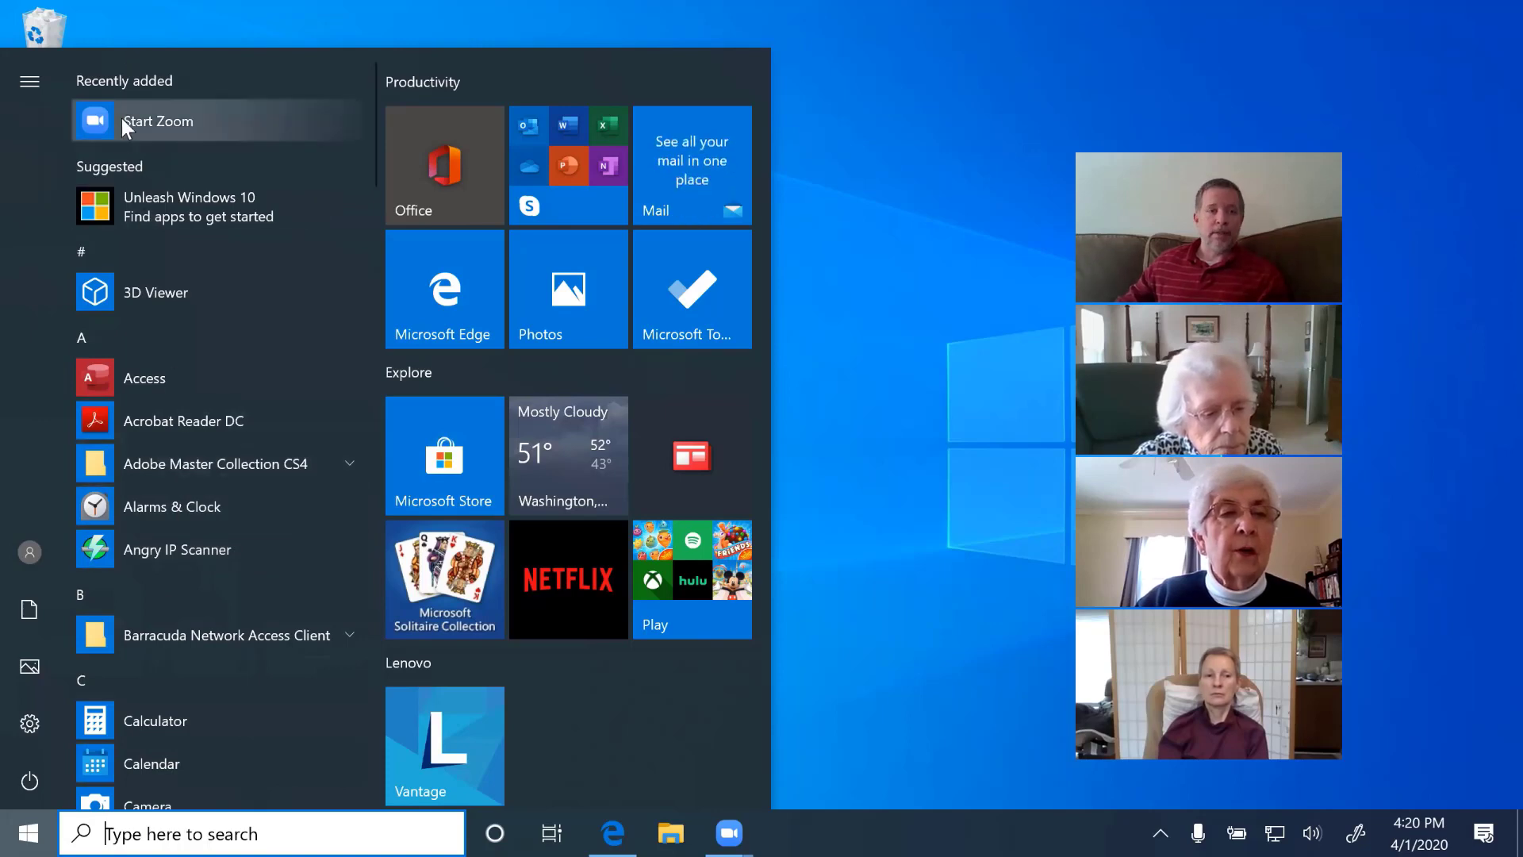
pyautogui.click(923, 438)
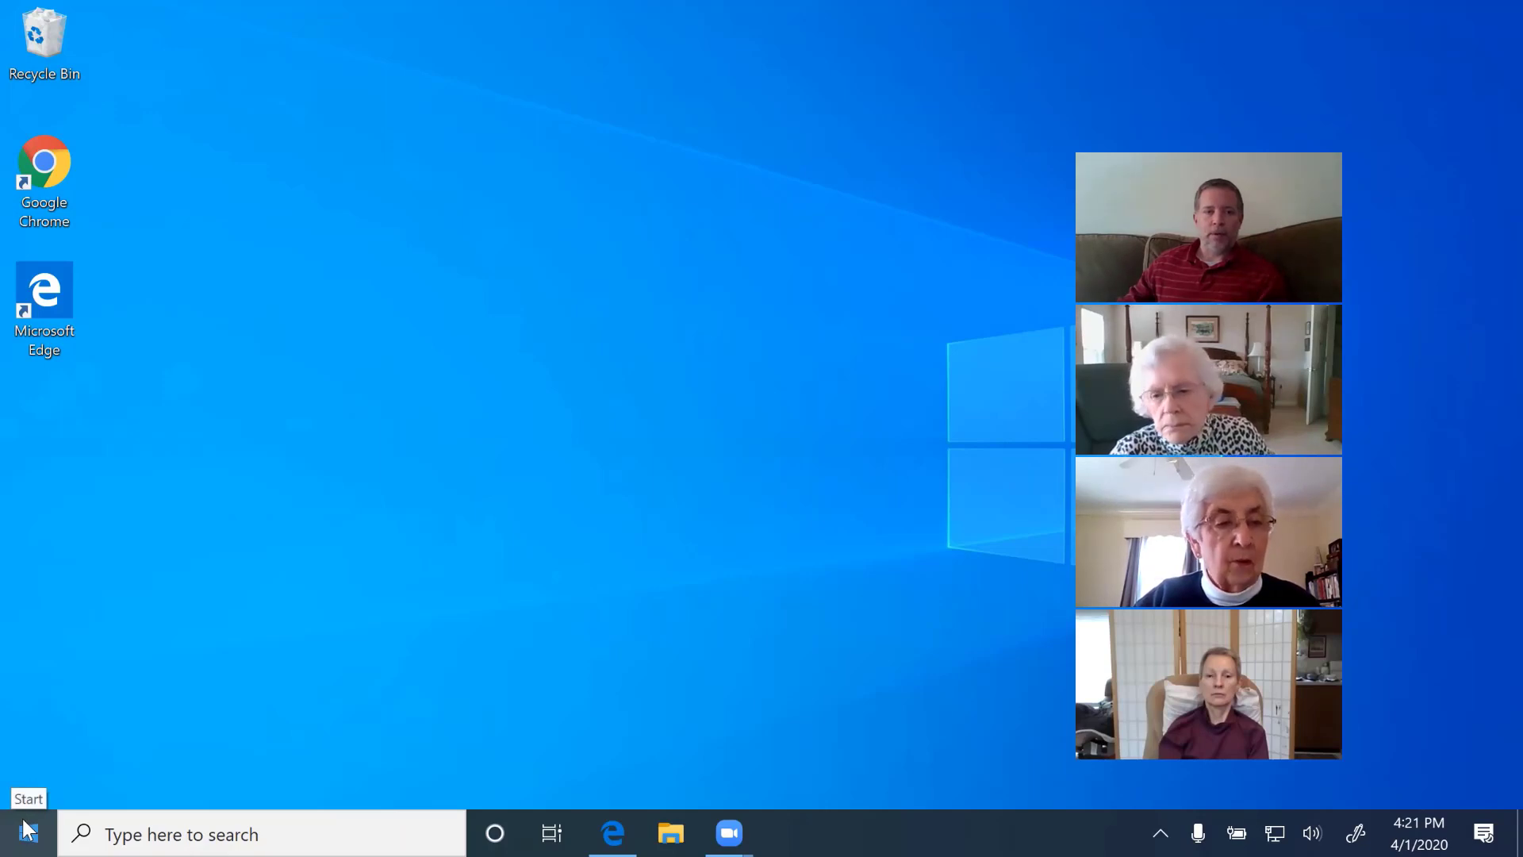
pyautogui.click(27, 829)
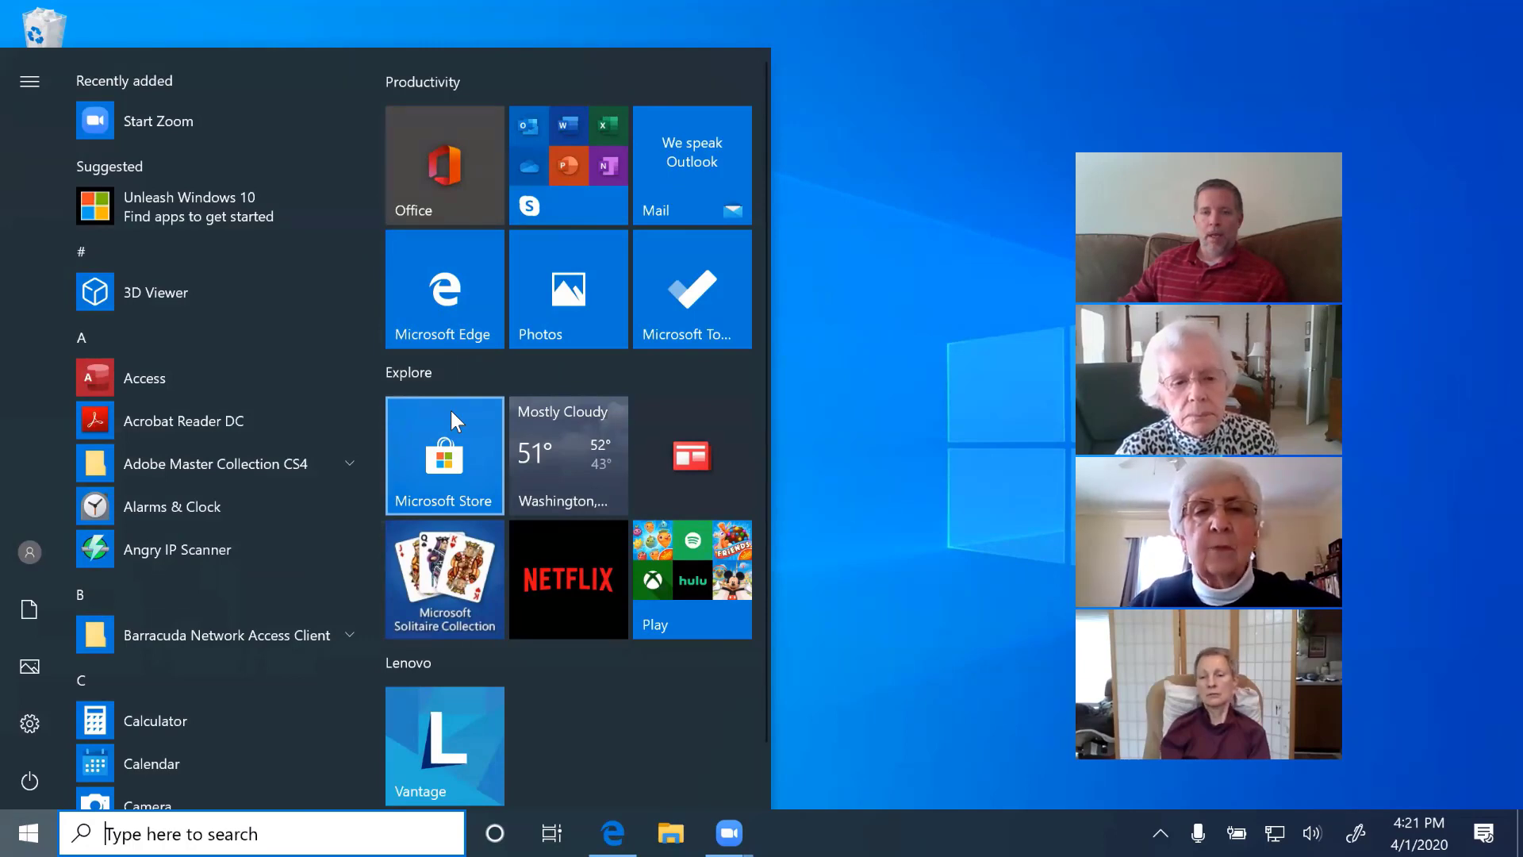
pyautogui.press('Right')
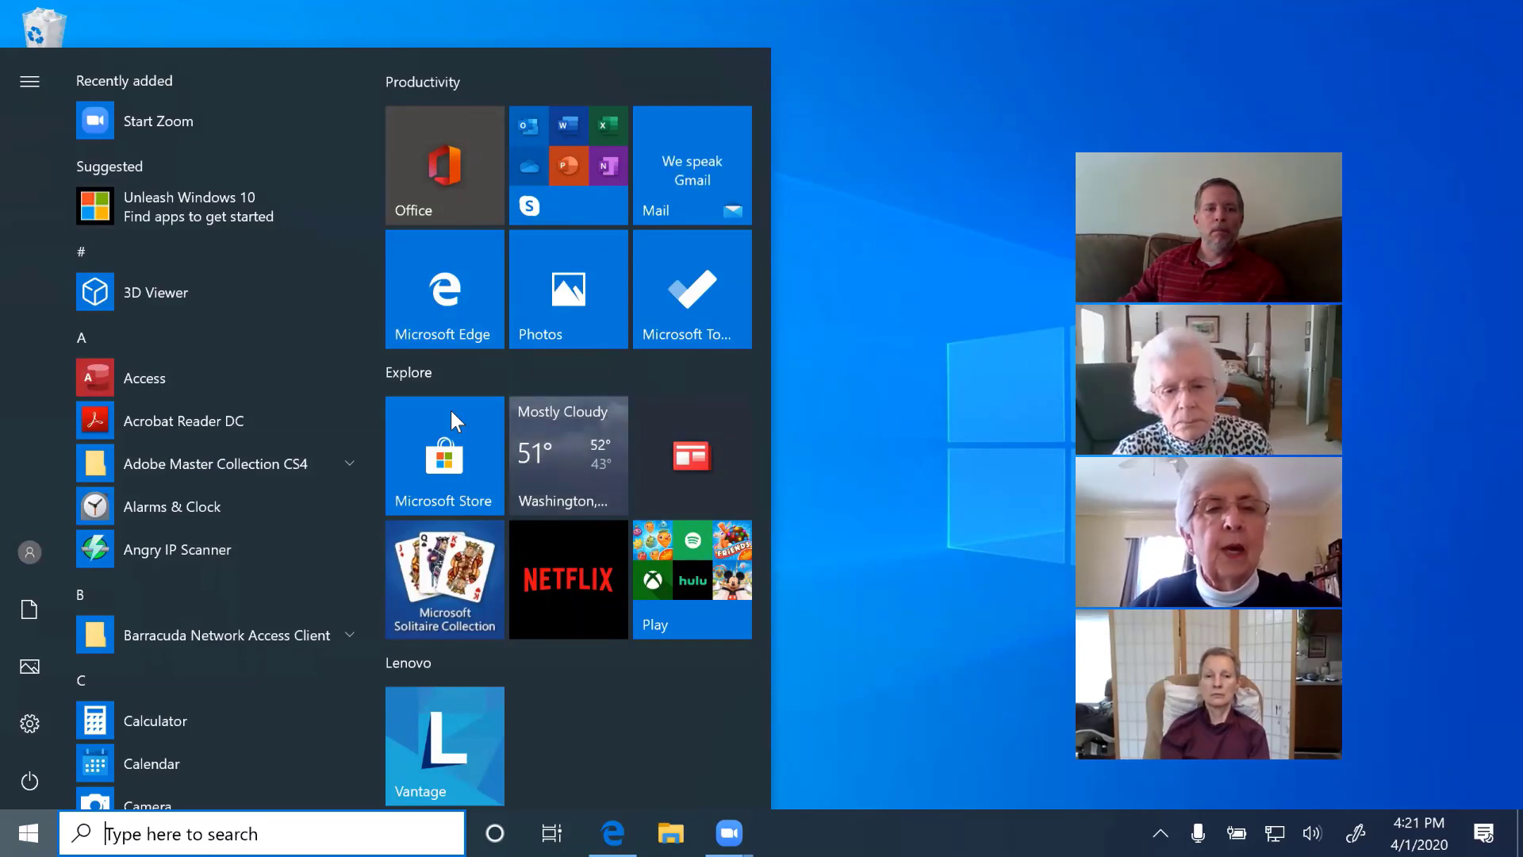
# Dismiss the Start menu and pin the Google Chrome desktop shortcut to the taskbar
pyautogui.click(902, 366)
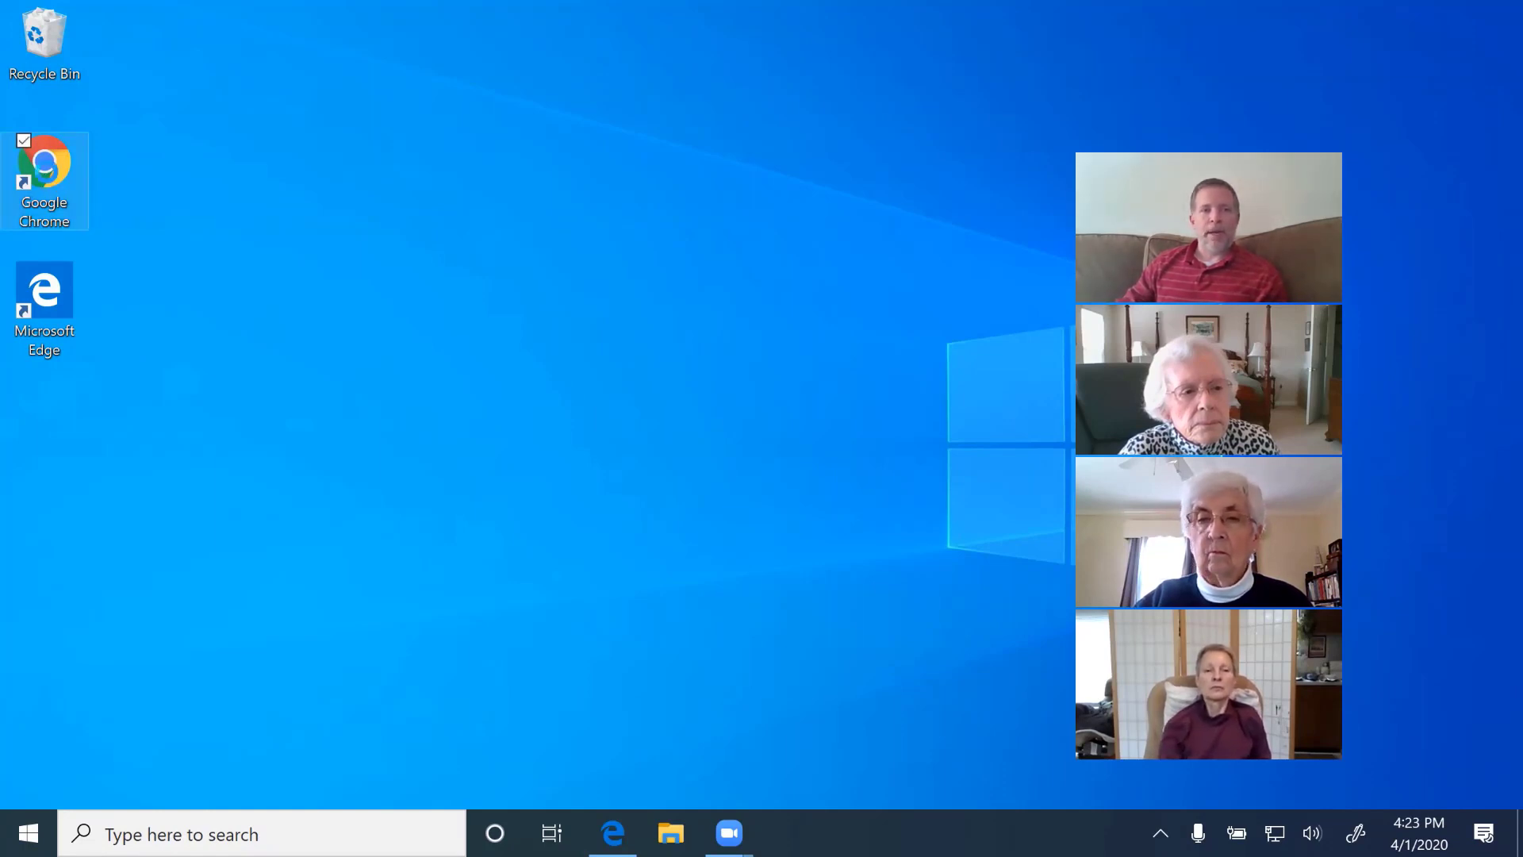
pyautogui.rightClick(48, 171)
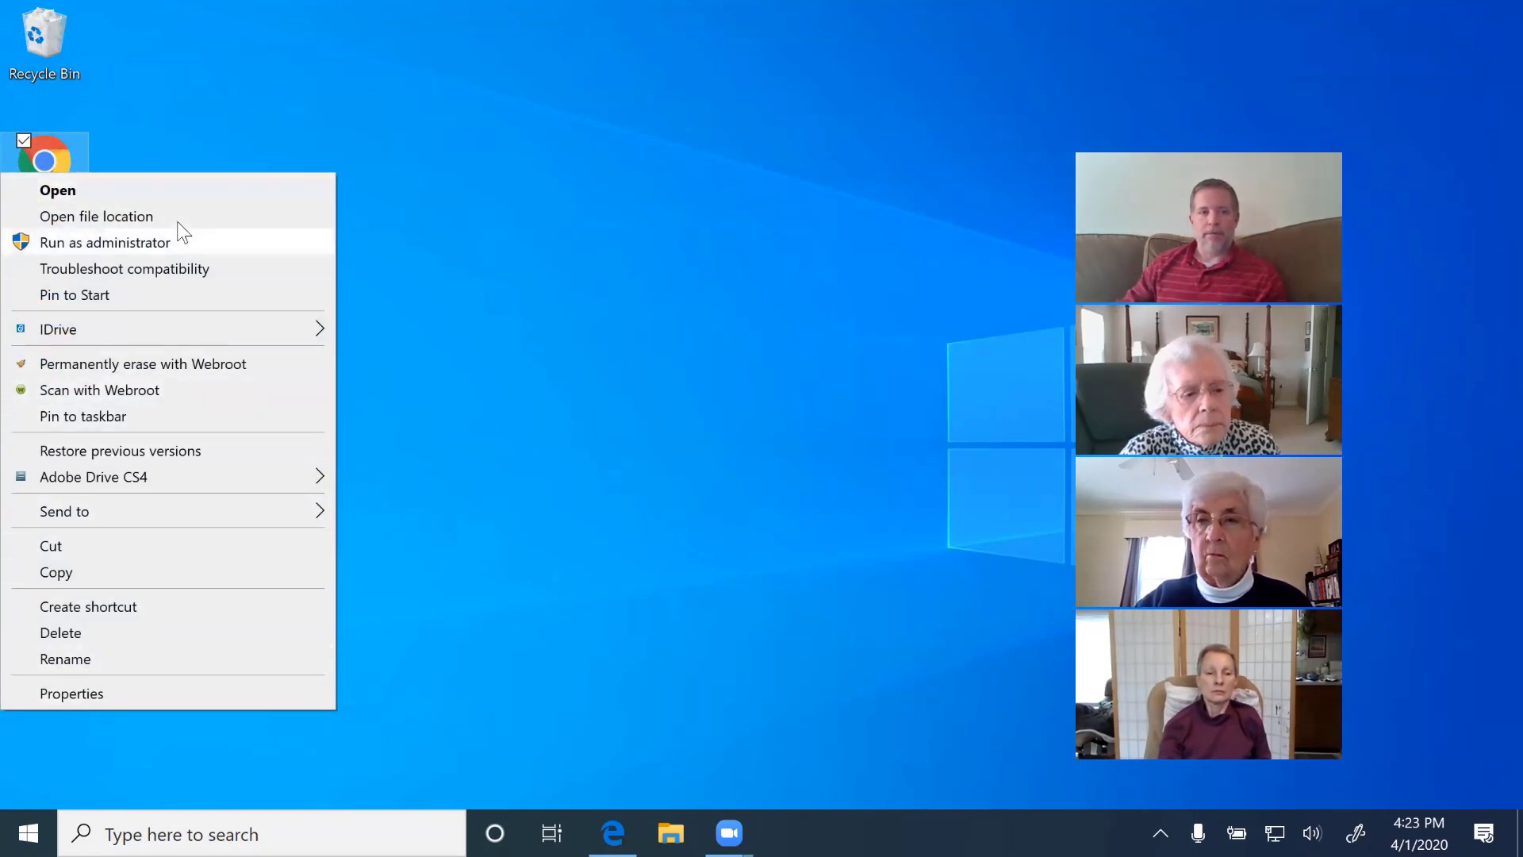
pyautogui.click(68, 414)
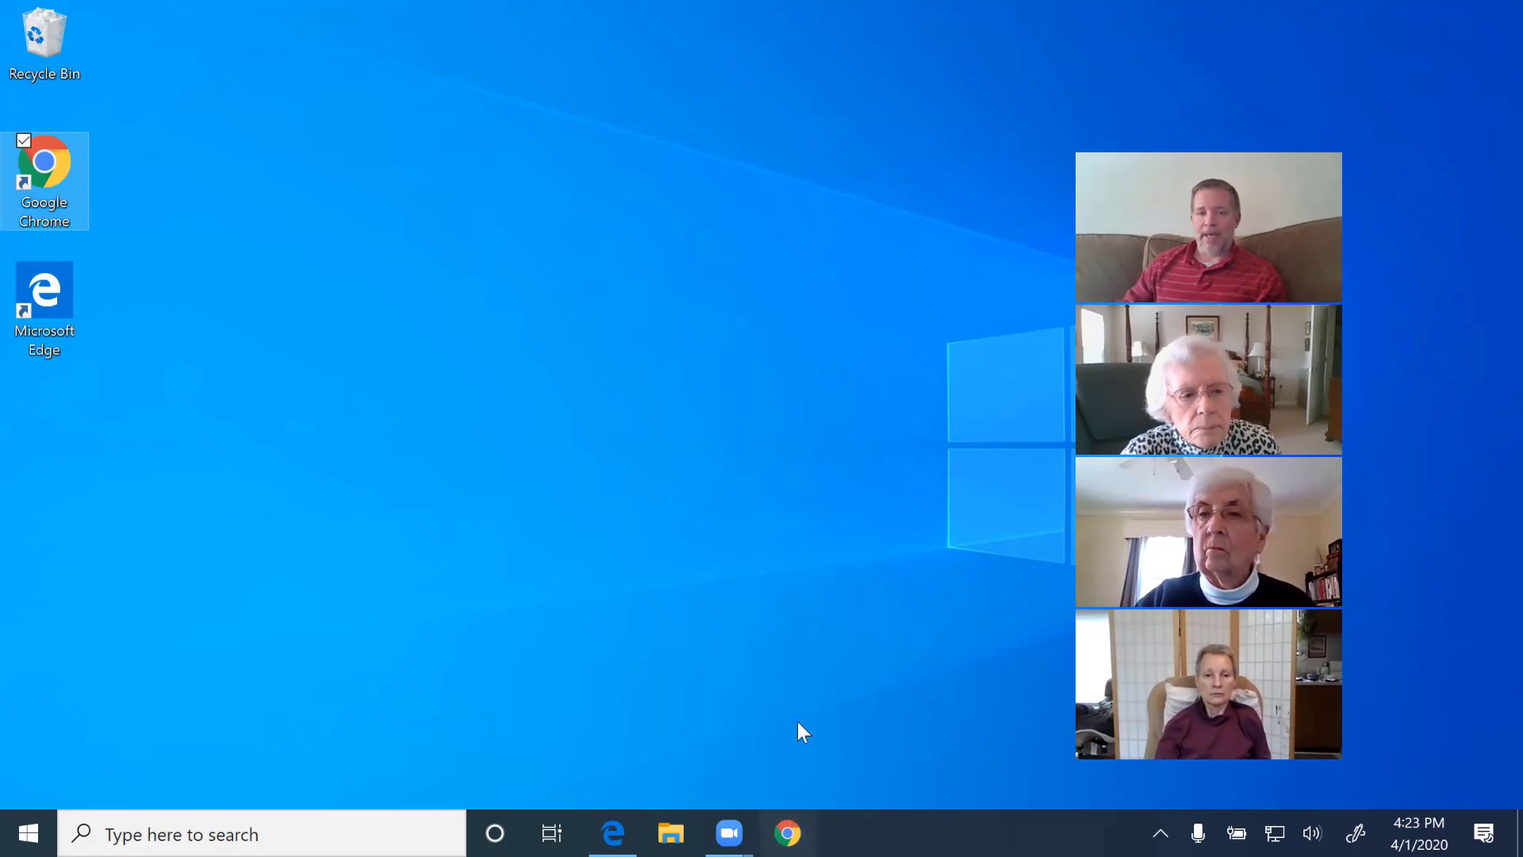
# Launch Google Chrome from its new taskbar pin and close its window to return to the desktop
pyautogui.click(797, 822)
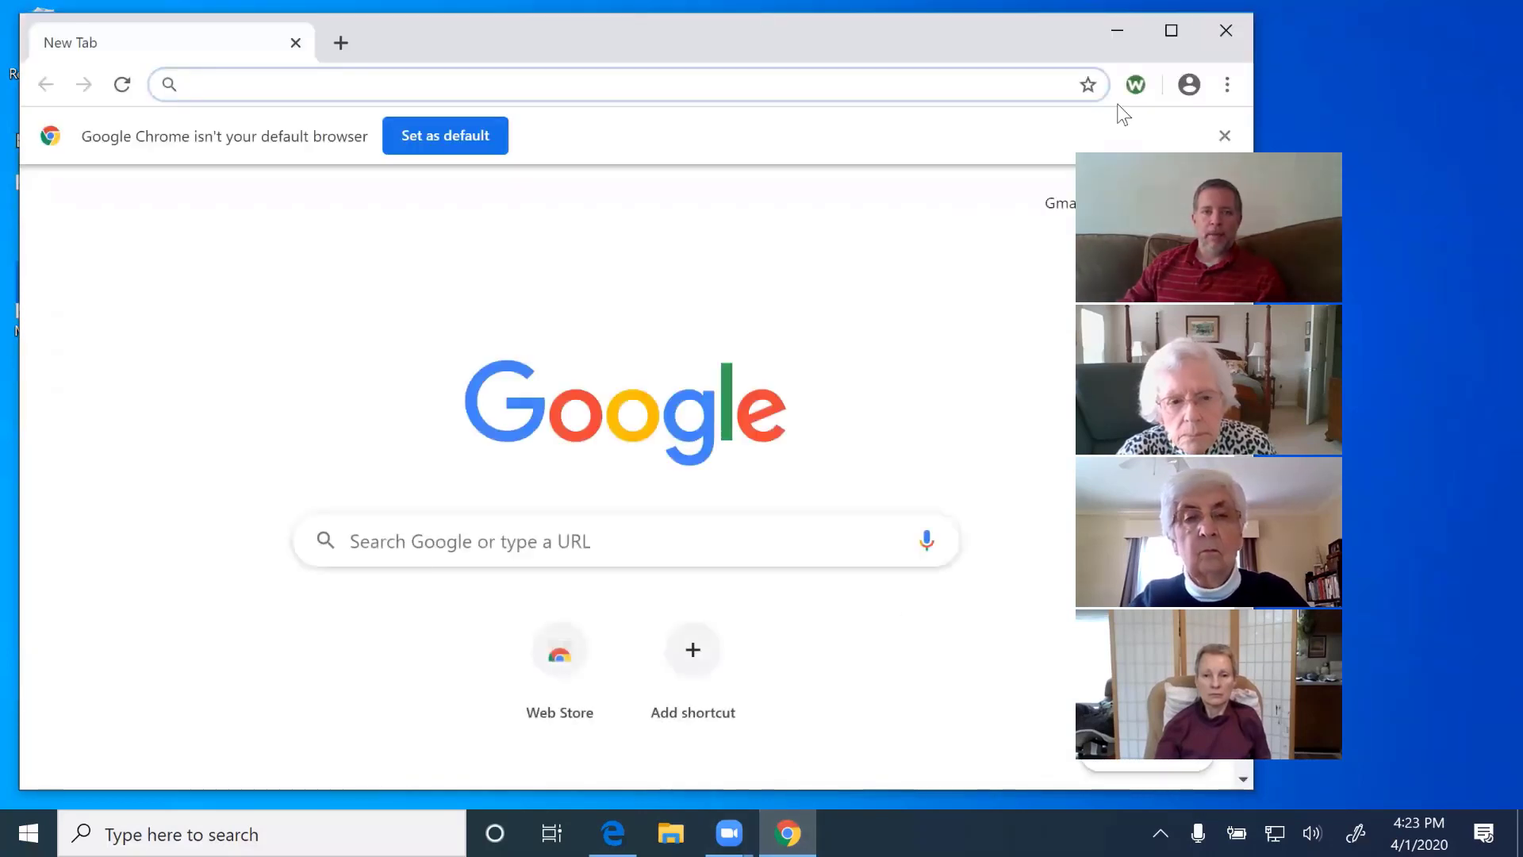
pyautogui.click(1113, 27)
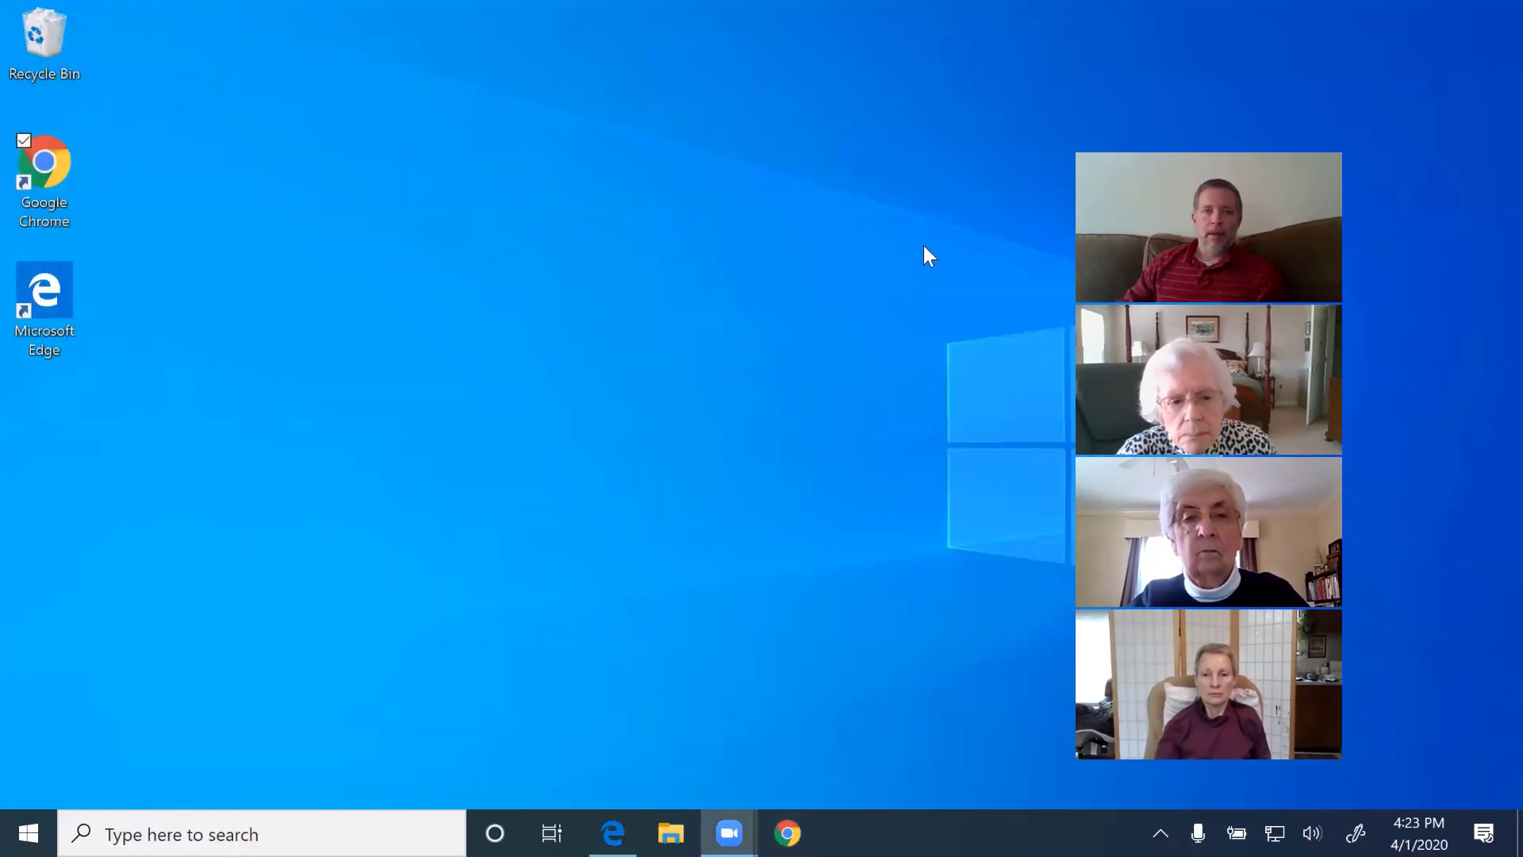
pyautogui.click(933, 527)
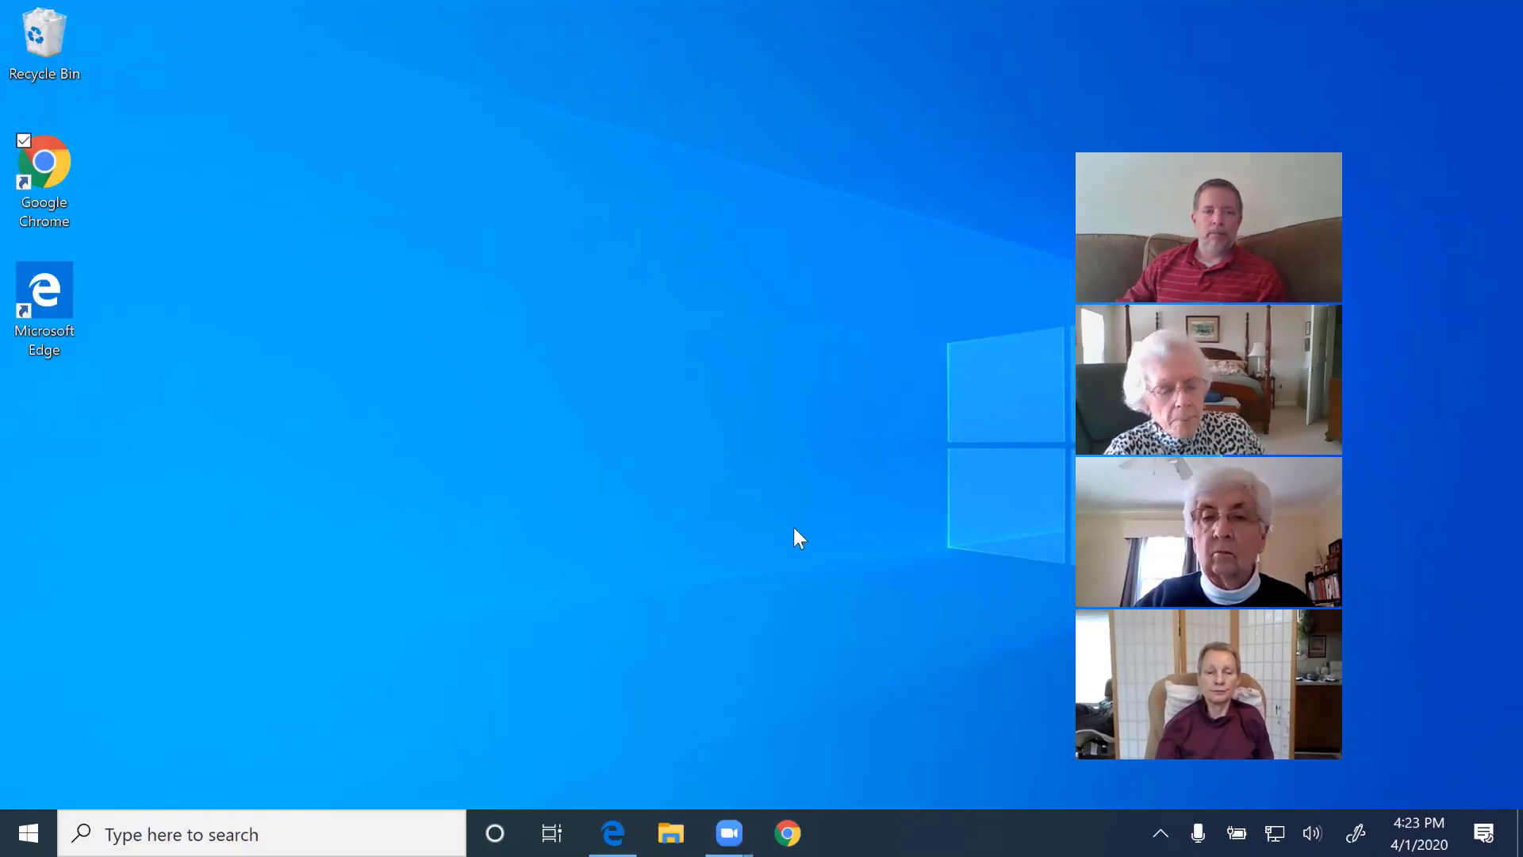
# Search Windows for "calc", pin the Calculator app to the taskbar, and dismiss the results
pyautogui.click(30, 832)
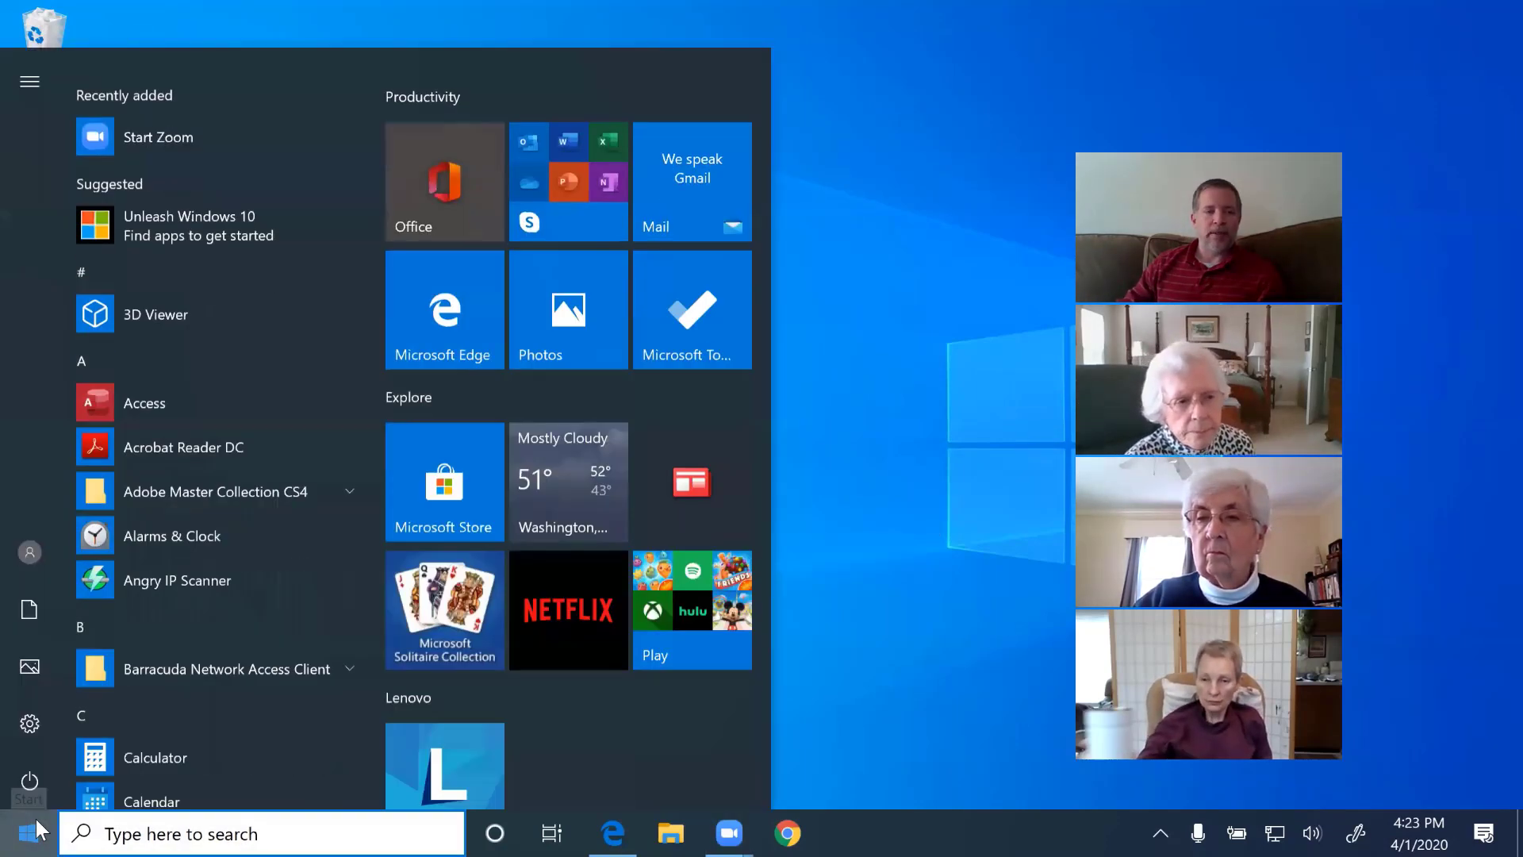
pyautogui.write('calc')
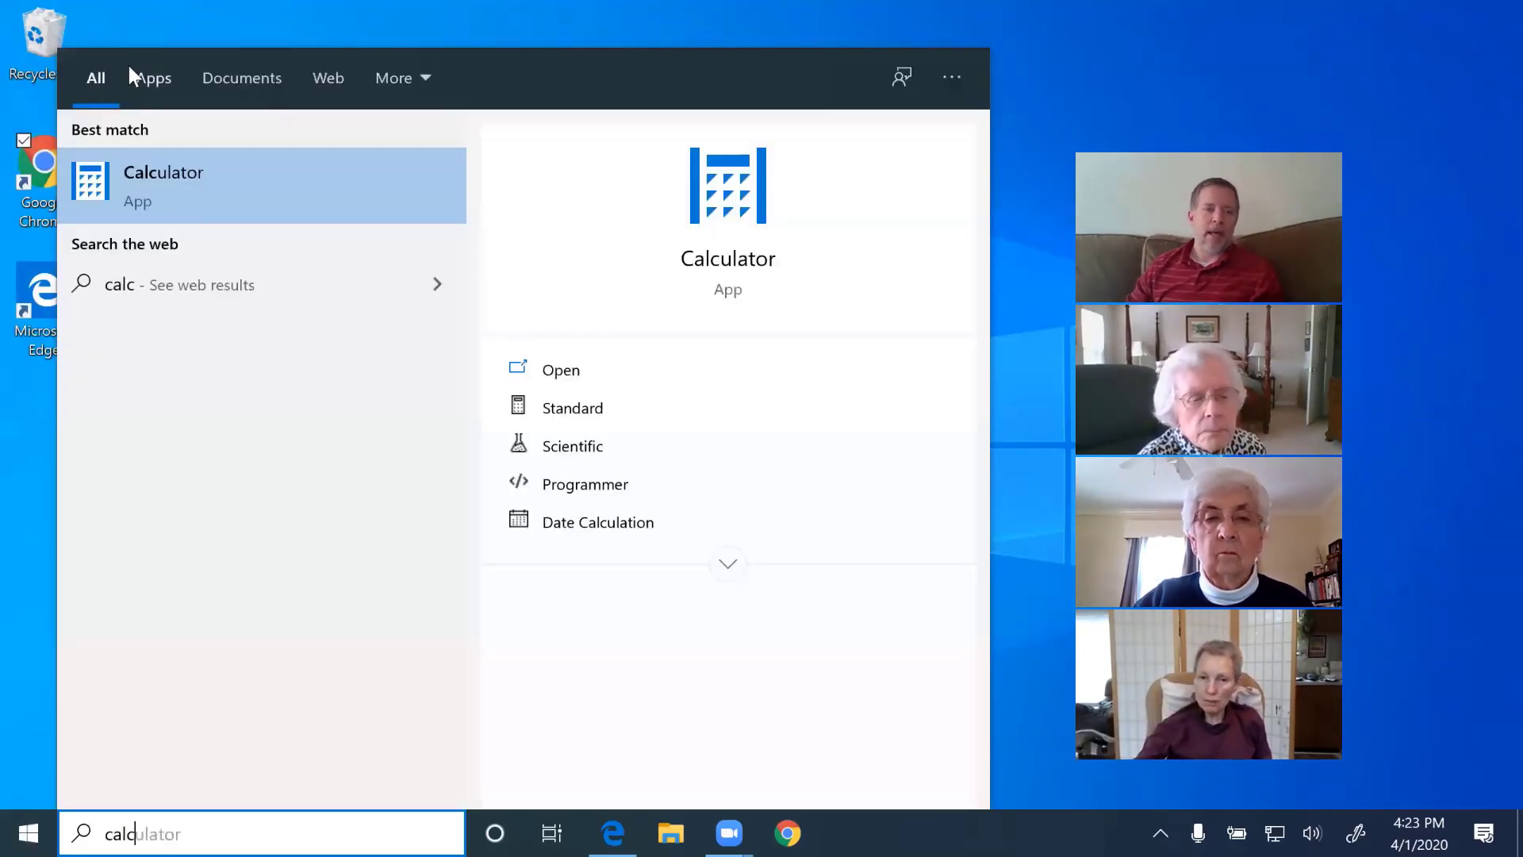
pyautogui.rightClick(152, 174)
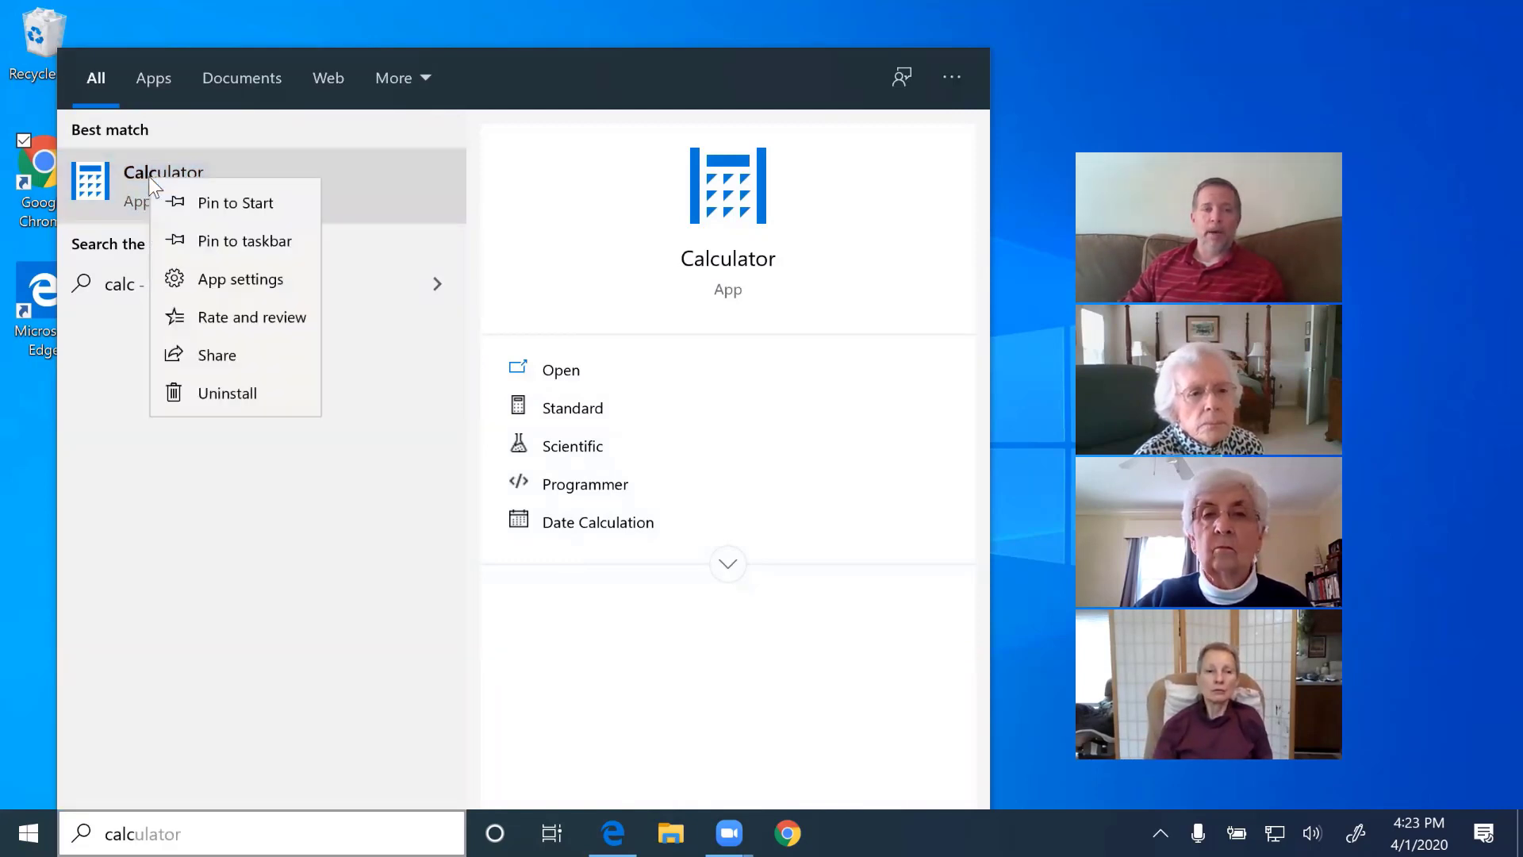
pyautogui.click(245, 241)
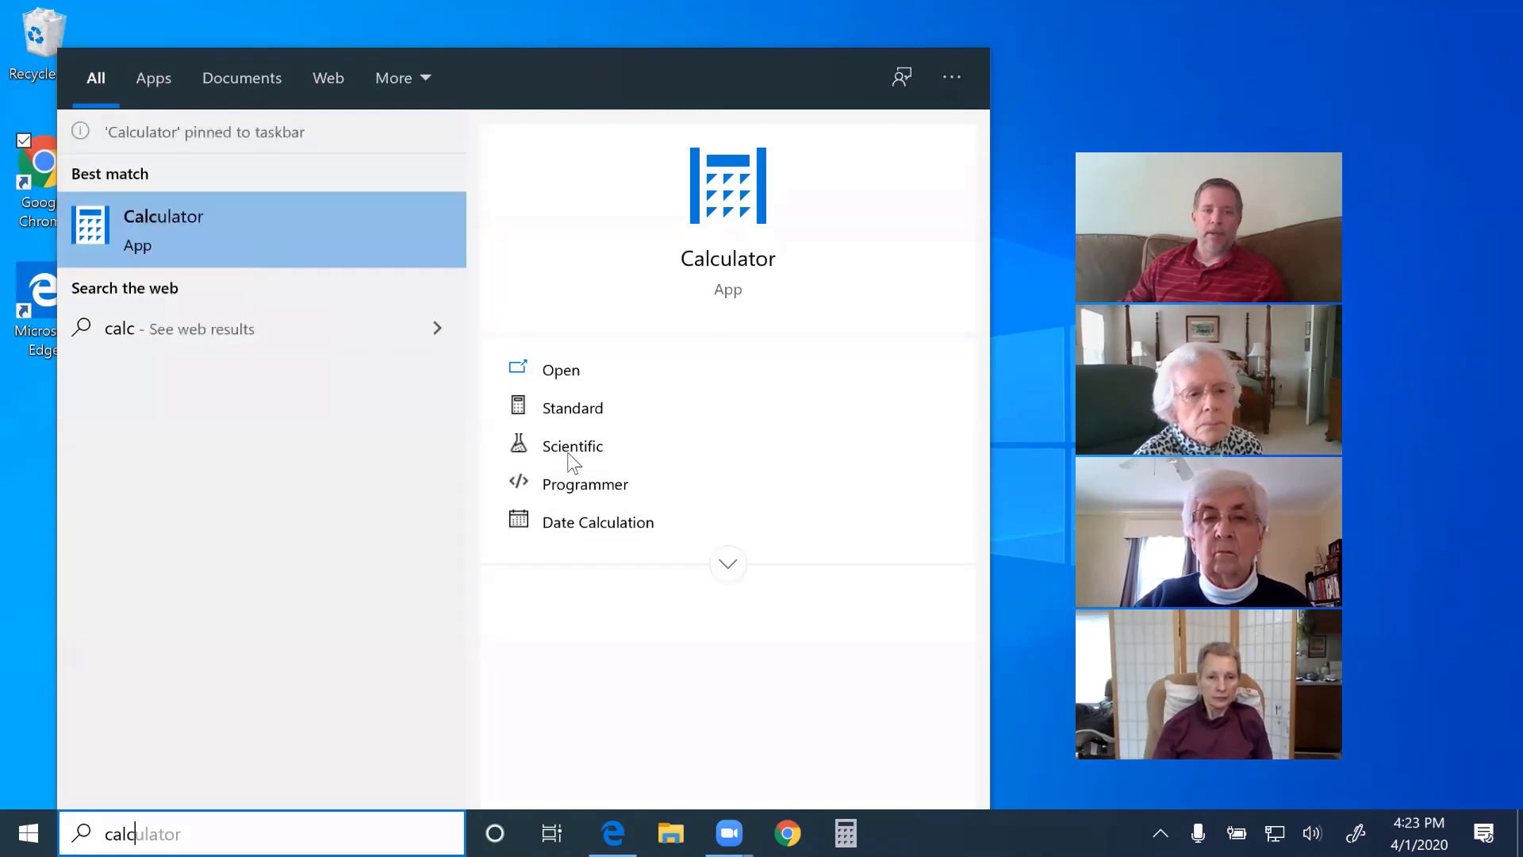
pyautogui.click(1004, 568)
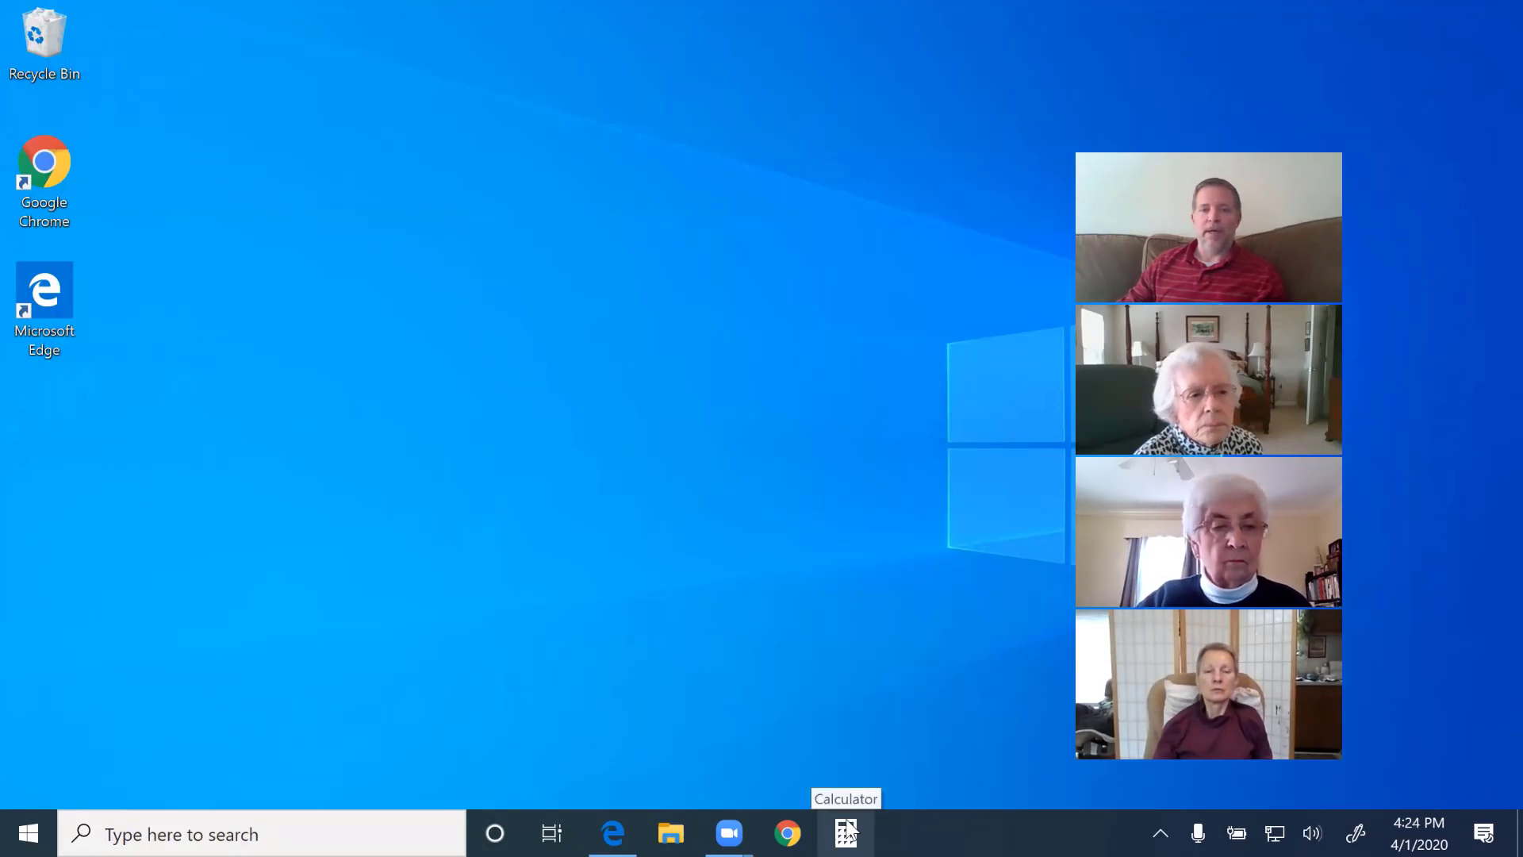
# Launch Calculator and Google Chrome in turn from their taskbar pins, closing each one
pyautogui.click(847, 831)
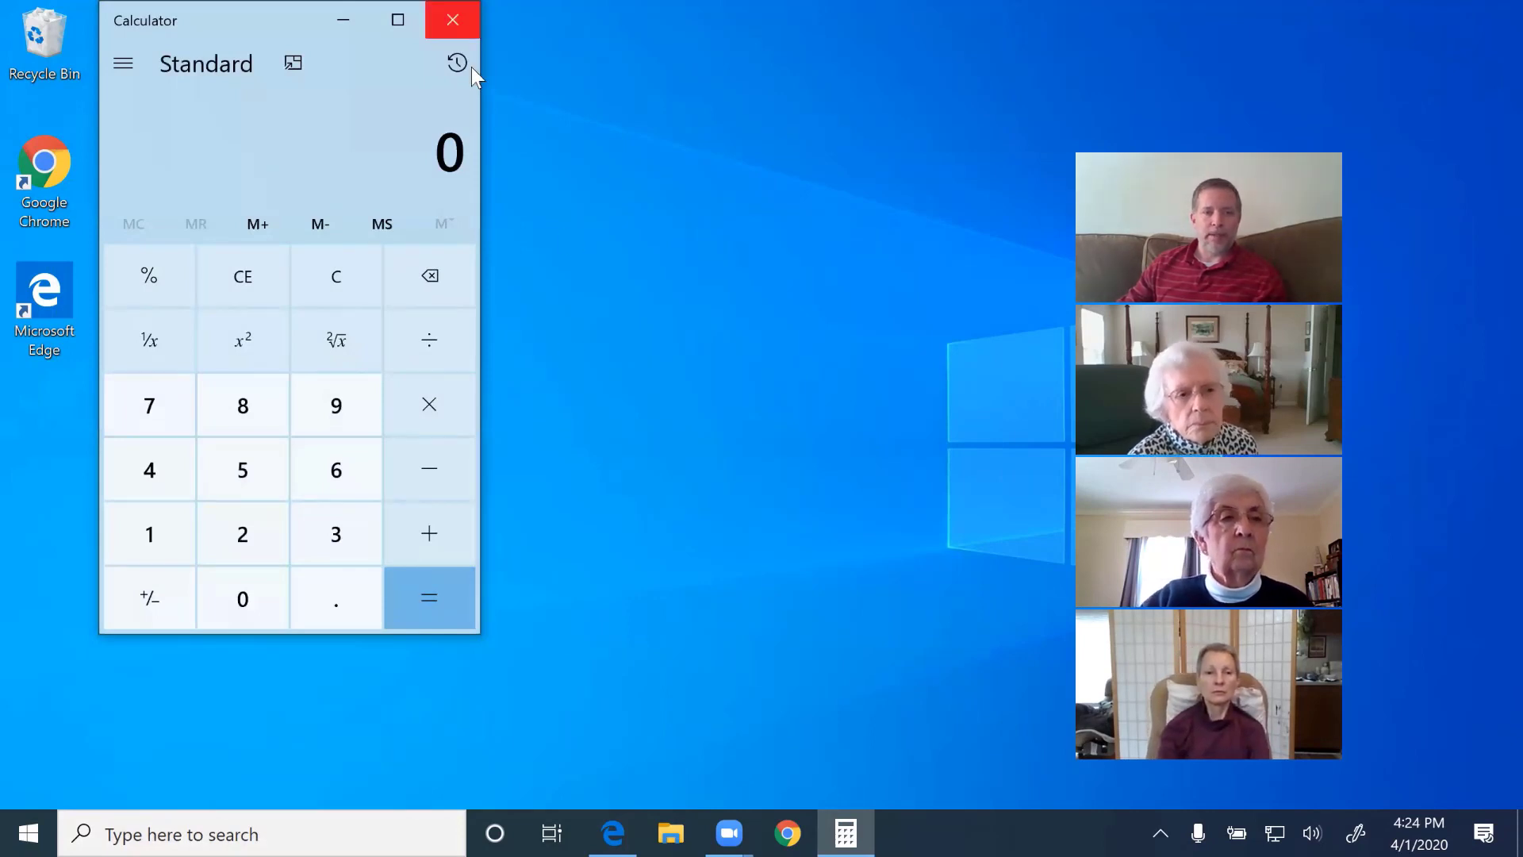
pyautogui.click(468, 24)
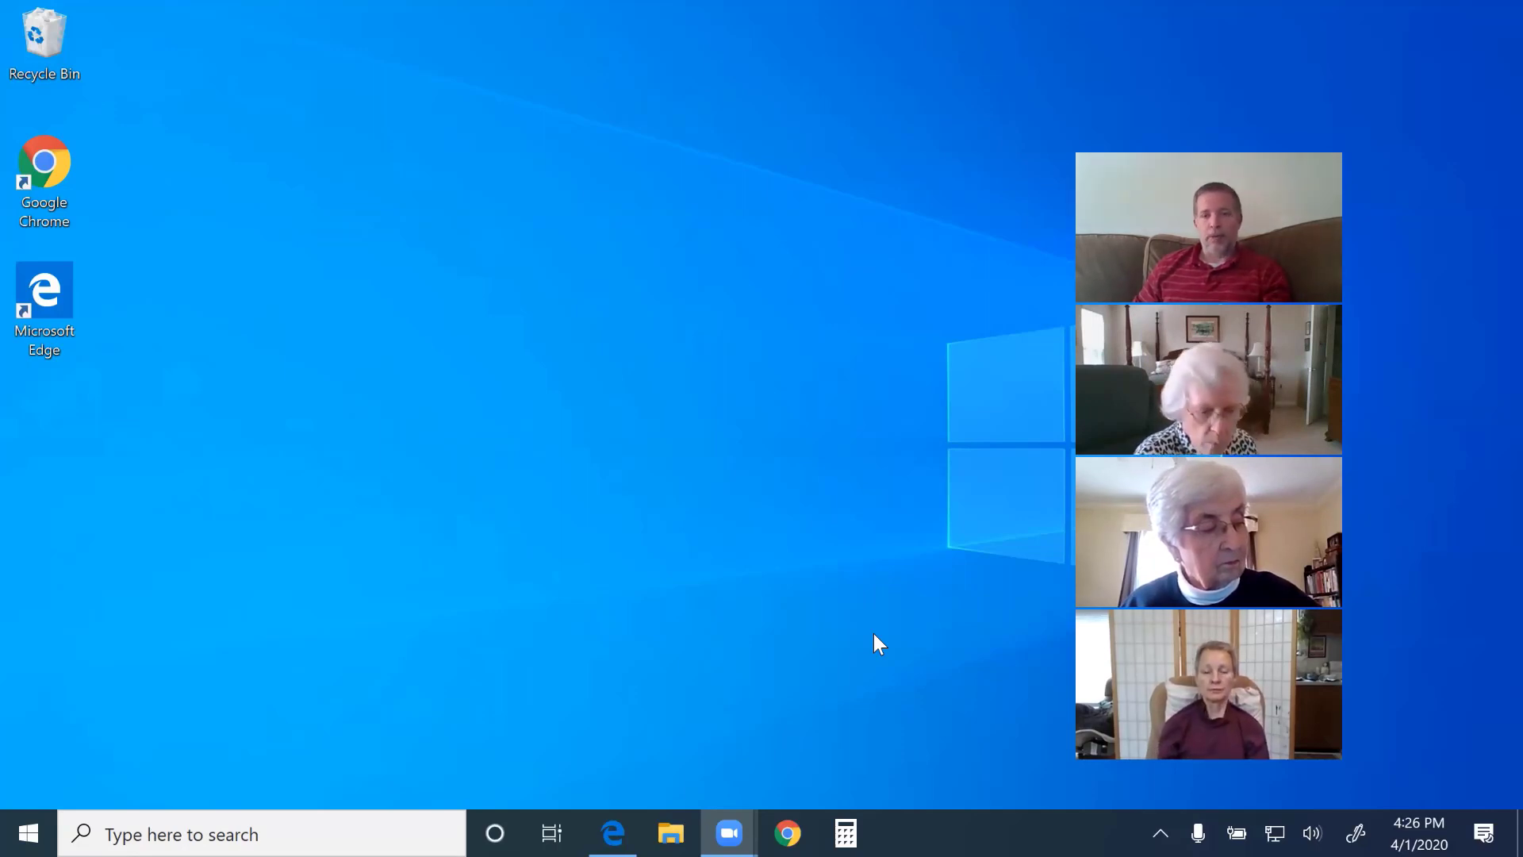
pyautogui.click(789, 832)
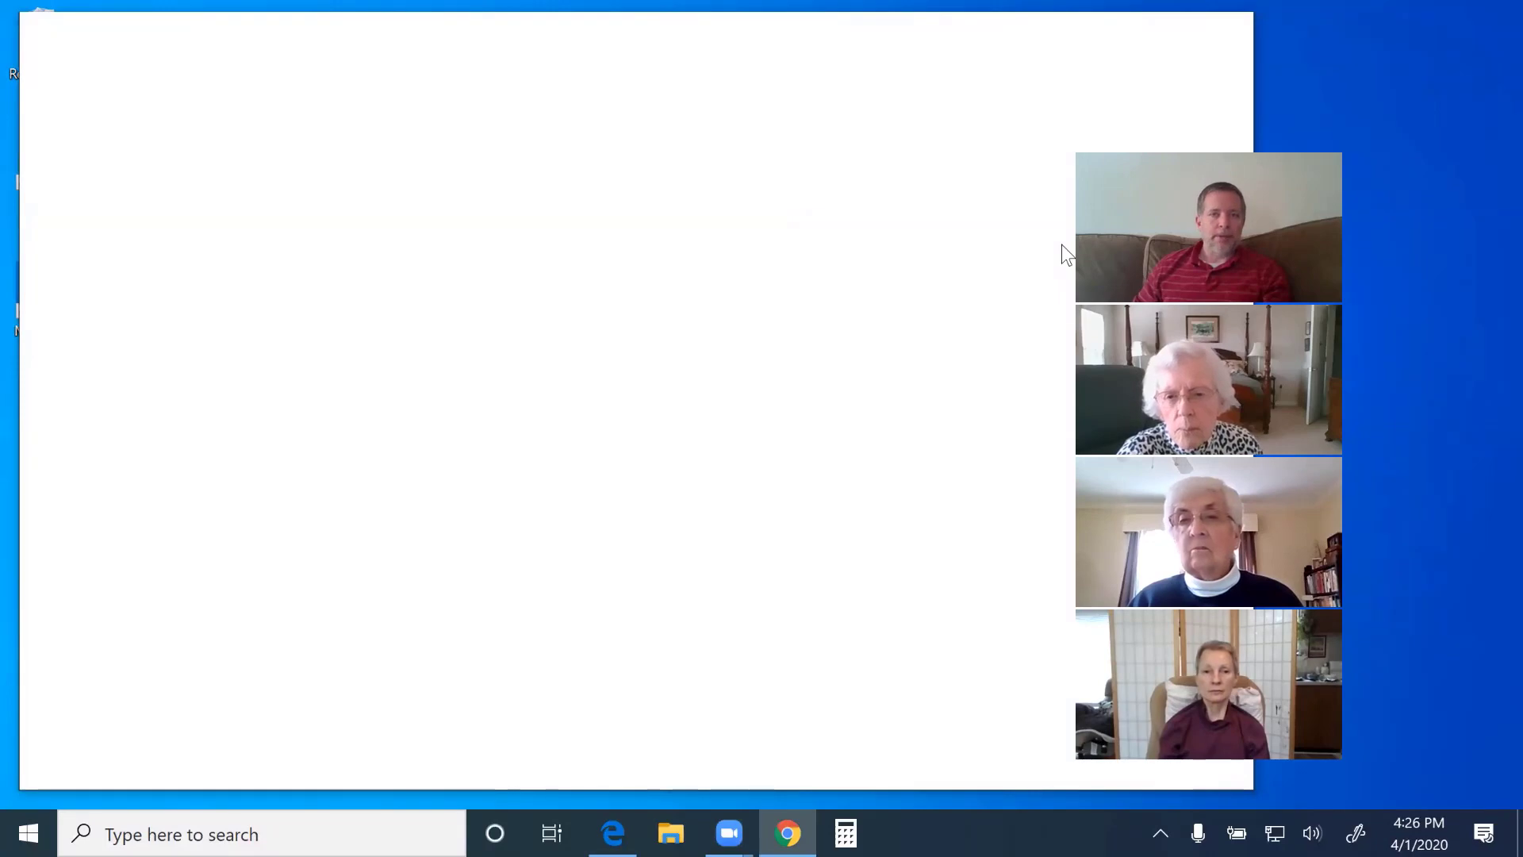
pyautogui.hotkey('alt', 'F4')
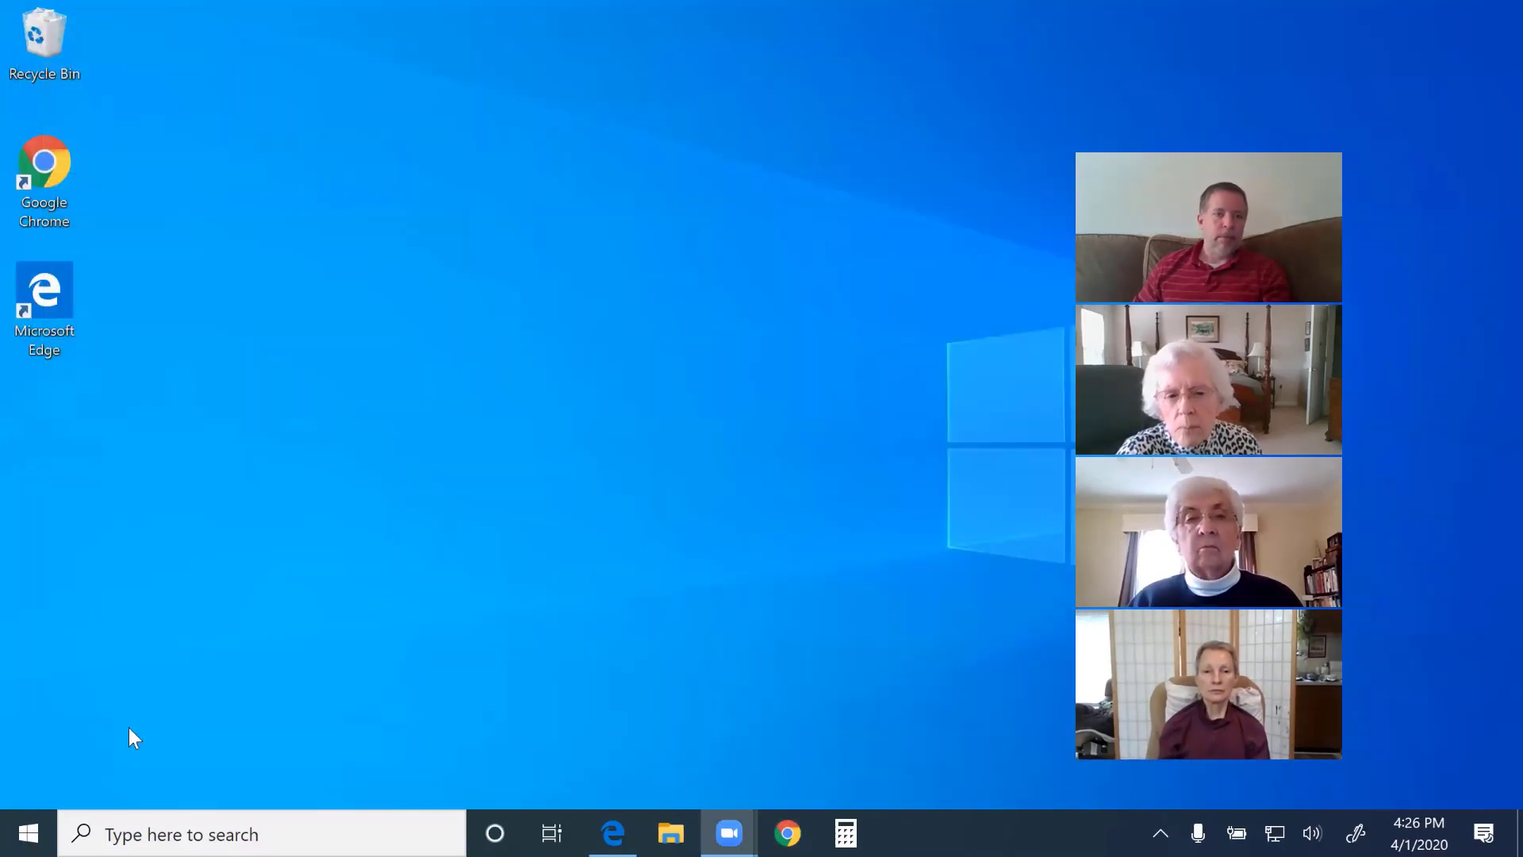
# Search Windows for "inet" to find Internet Explorer, and dismiss the results
pyautogui.click(24, 830)
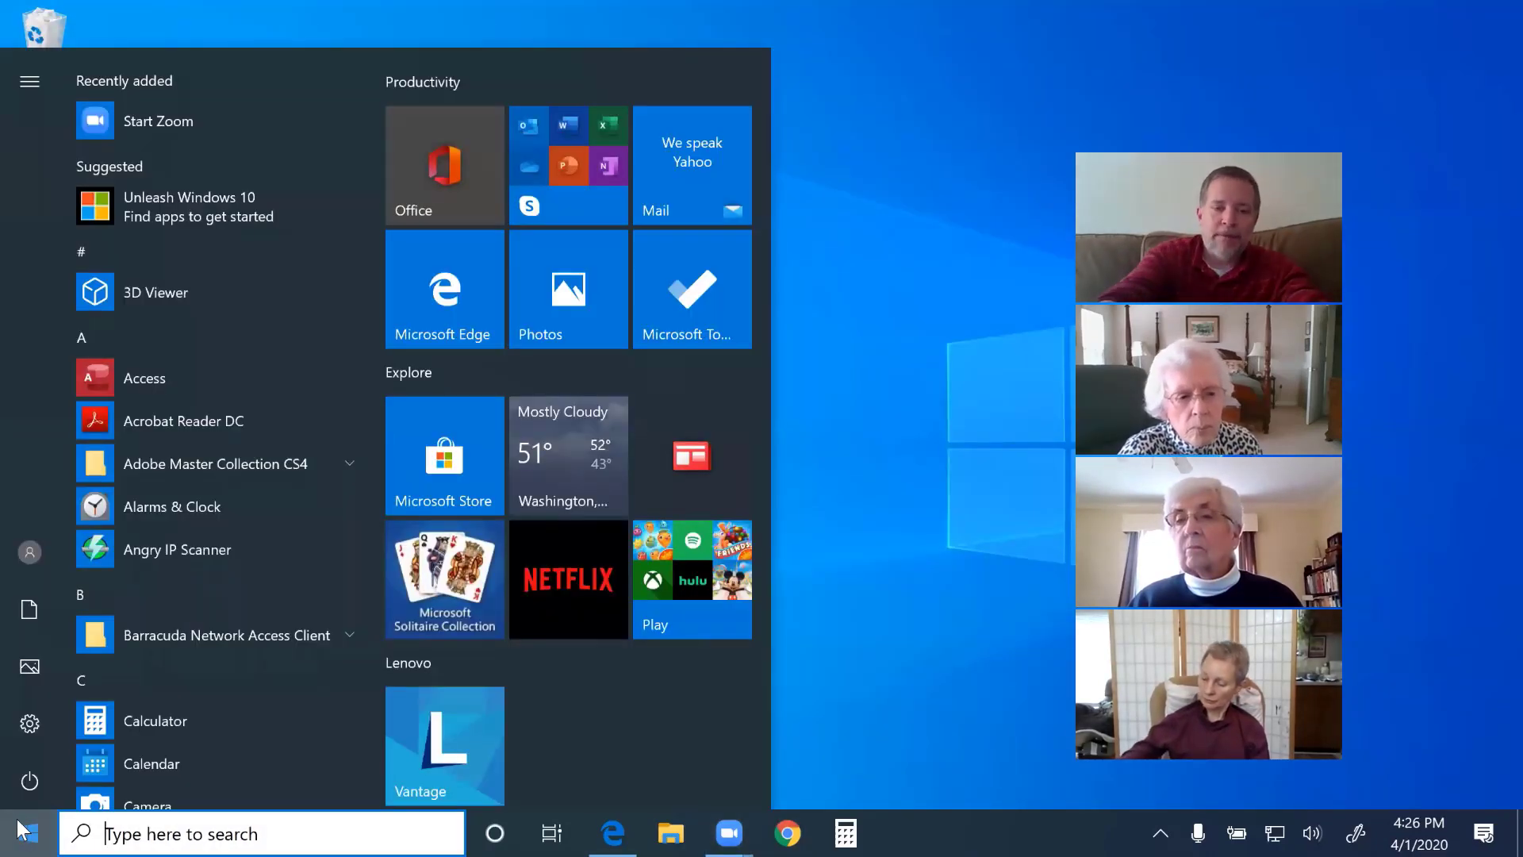
pyautogui.click(23, 830)
pyautogui.click(24, 830)
pyautogui.write('inet')
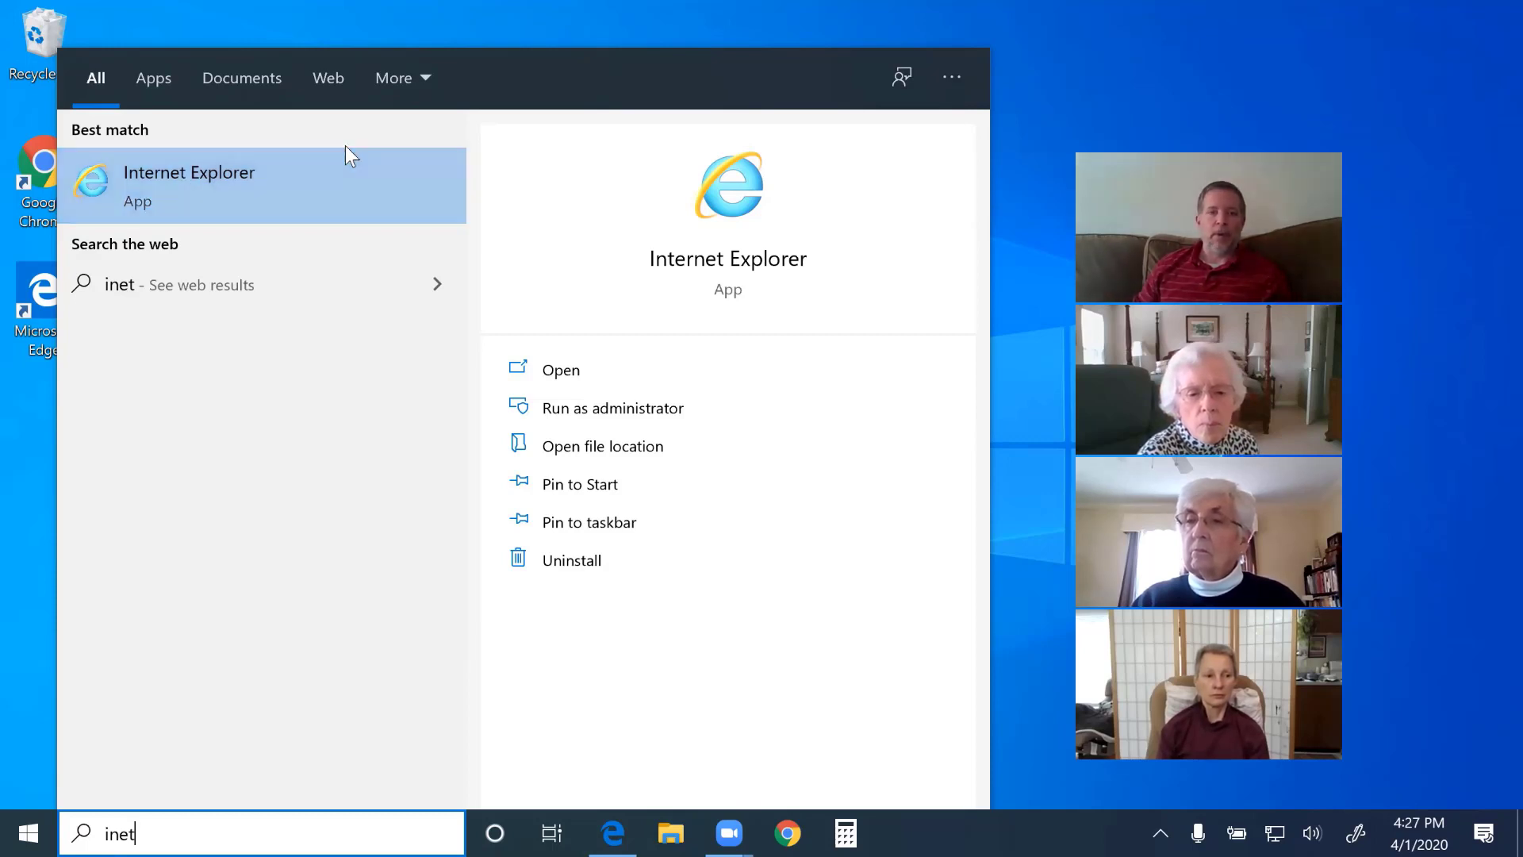
pyautogui.click(1088, 56)
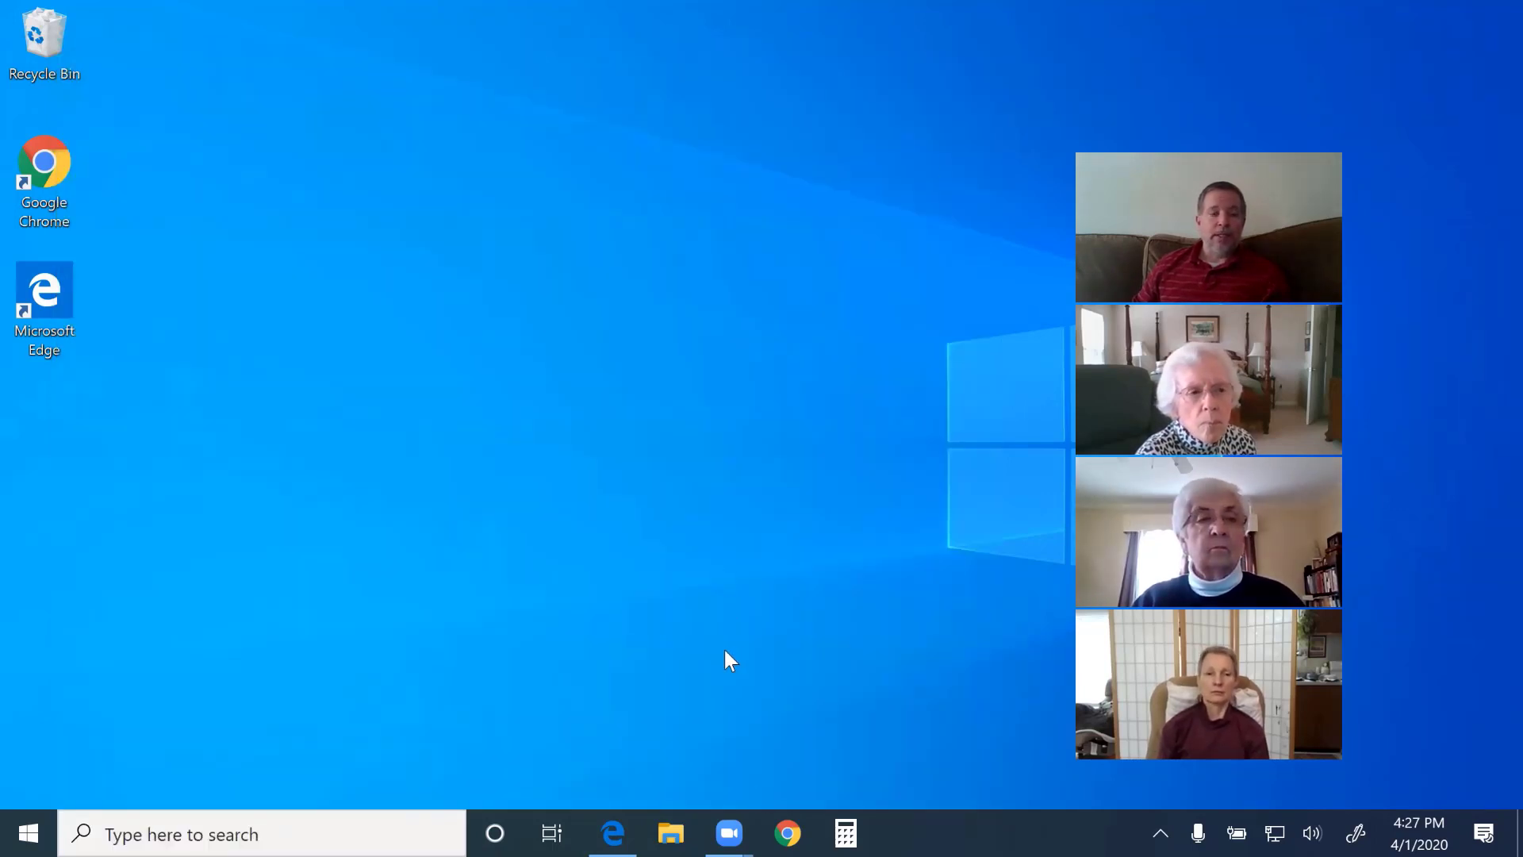
# Switch to the minimized Microsoft Edge window, and open and close a Google Chrome window over it for comparison
pyautogui.moveTo(613, 821)
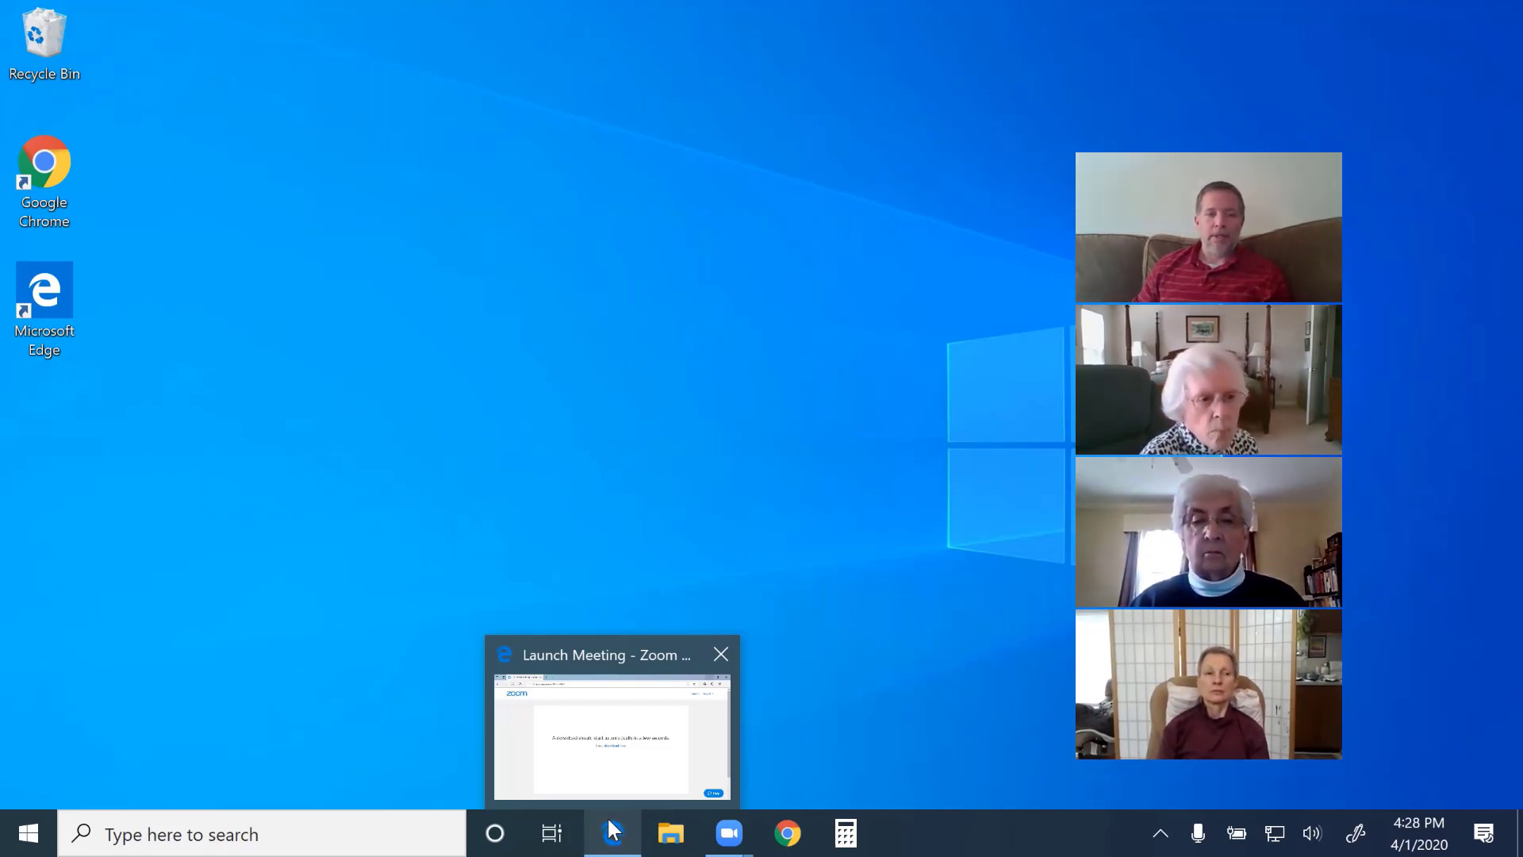
pyautogui.moveTo(527, 697)
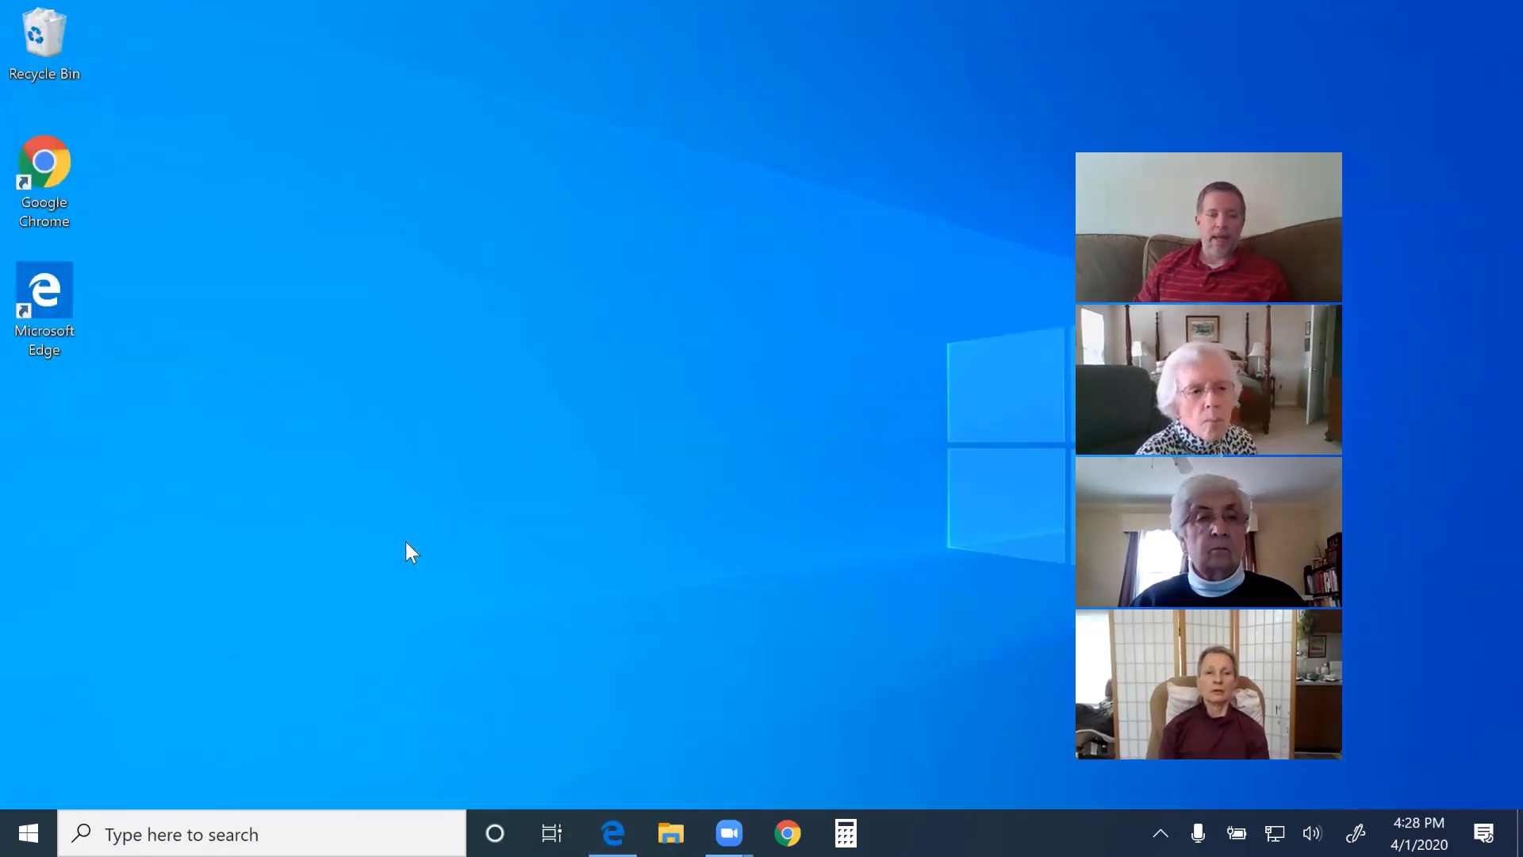
pyautogui.click(613, 819)
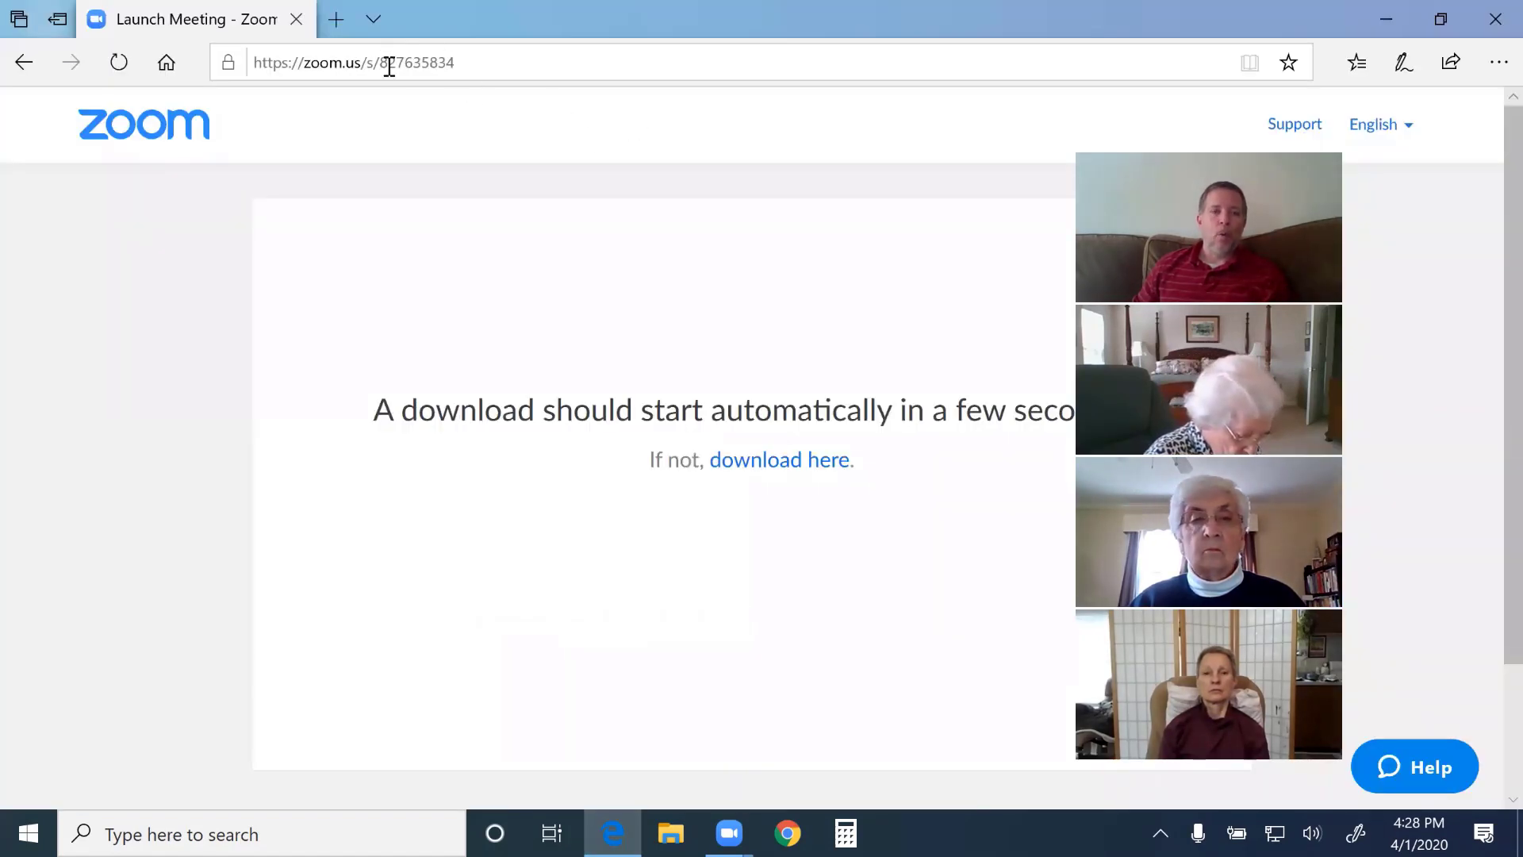
pyautogui.click(789, 832)
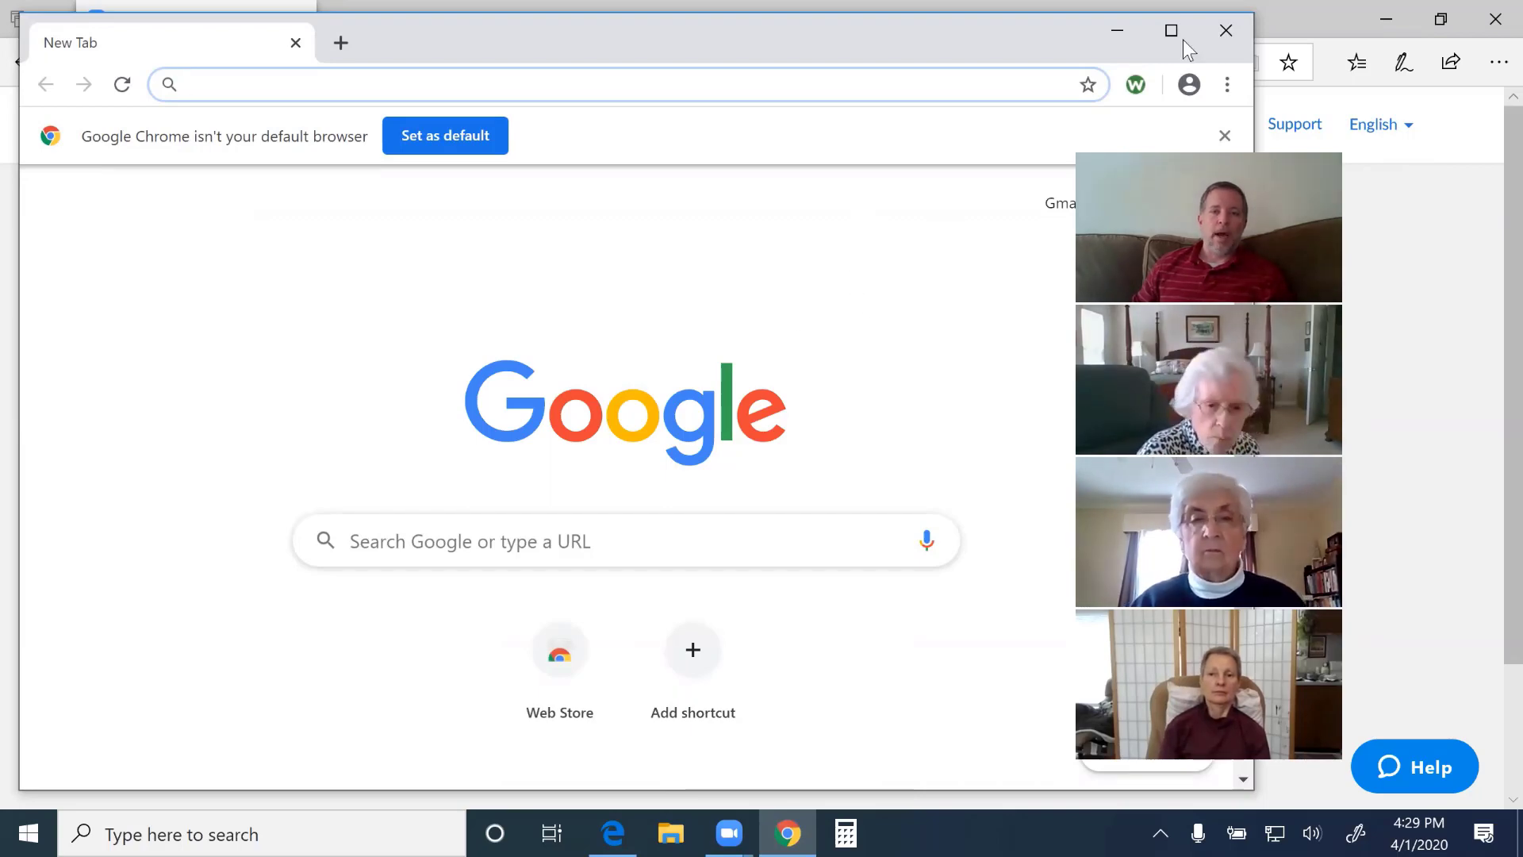
pyautogui.click(1225, 31)
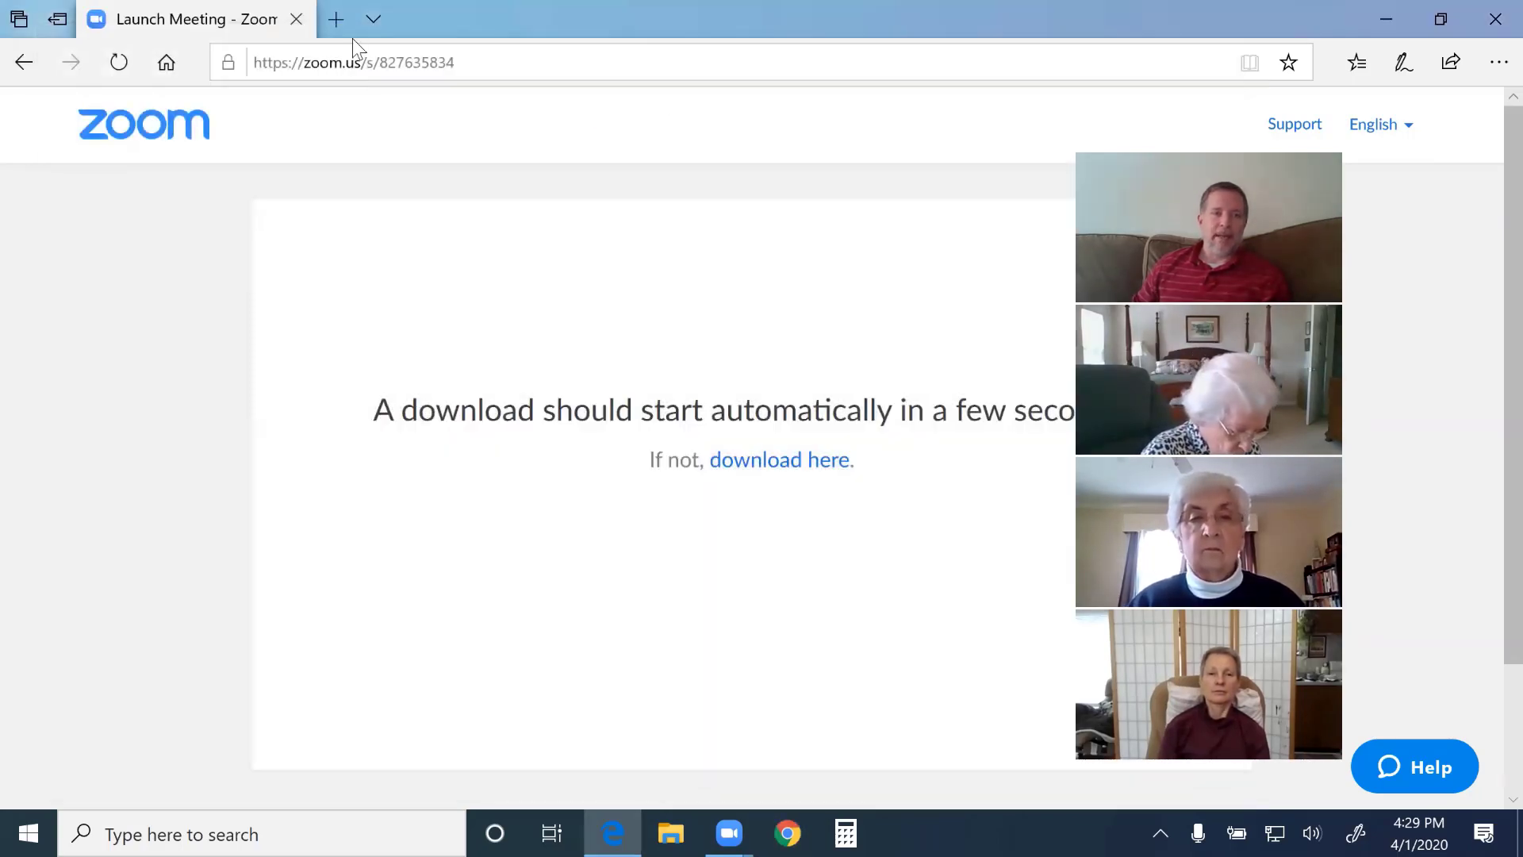
# Go to google.com/chrome in a new Edge tab to reach the Chrome download page
pyautogui.click(336, 30)
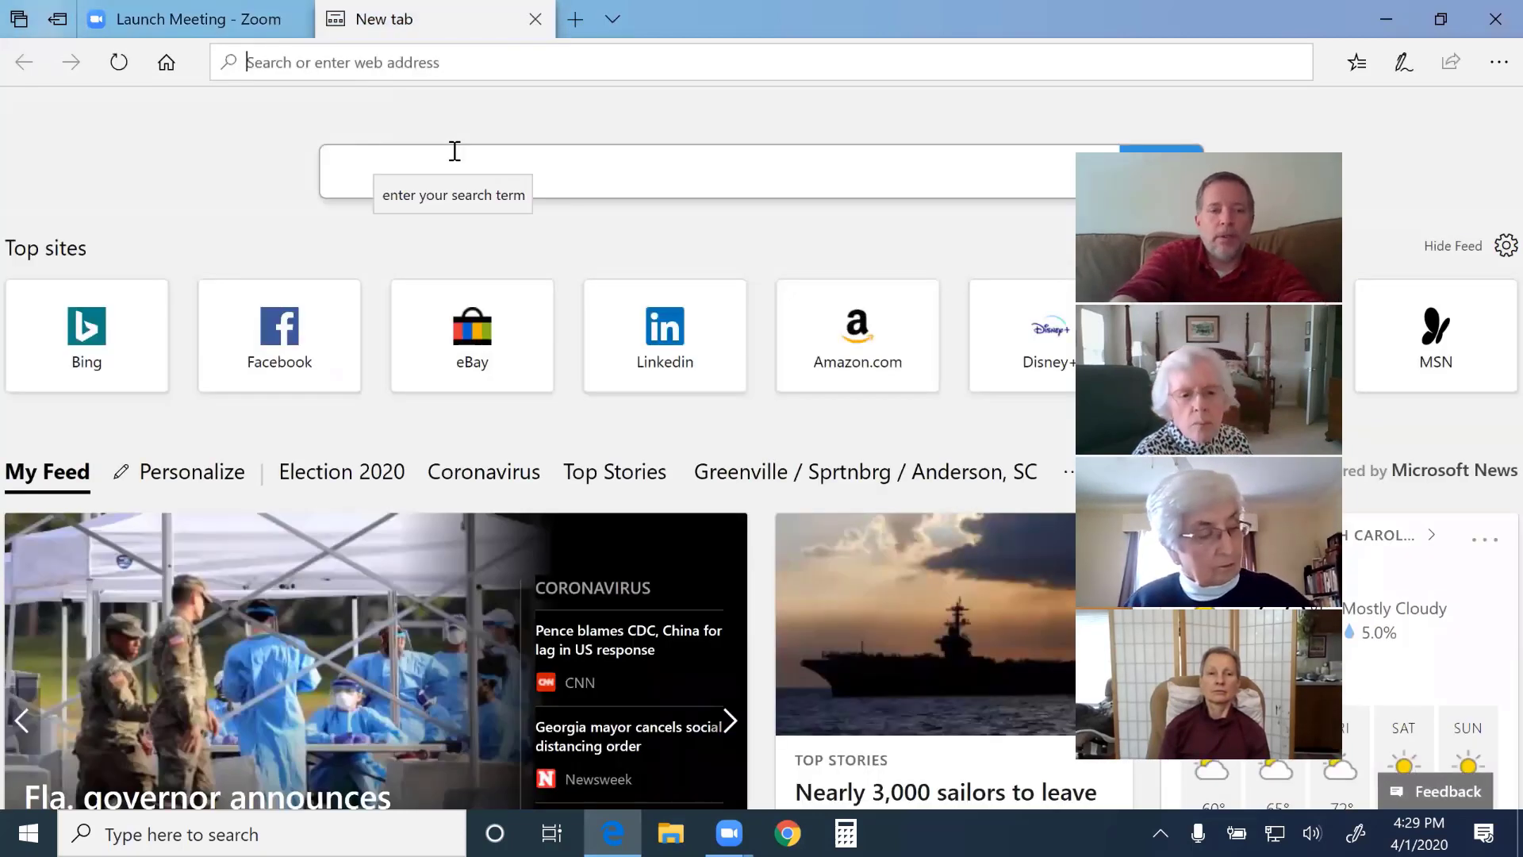
pyautogui.write('google.com')
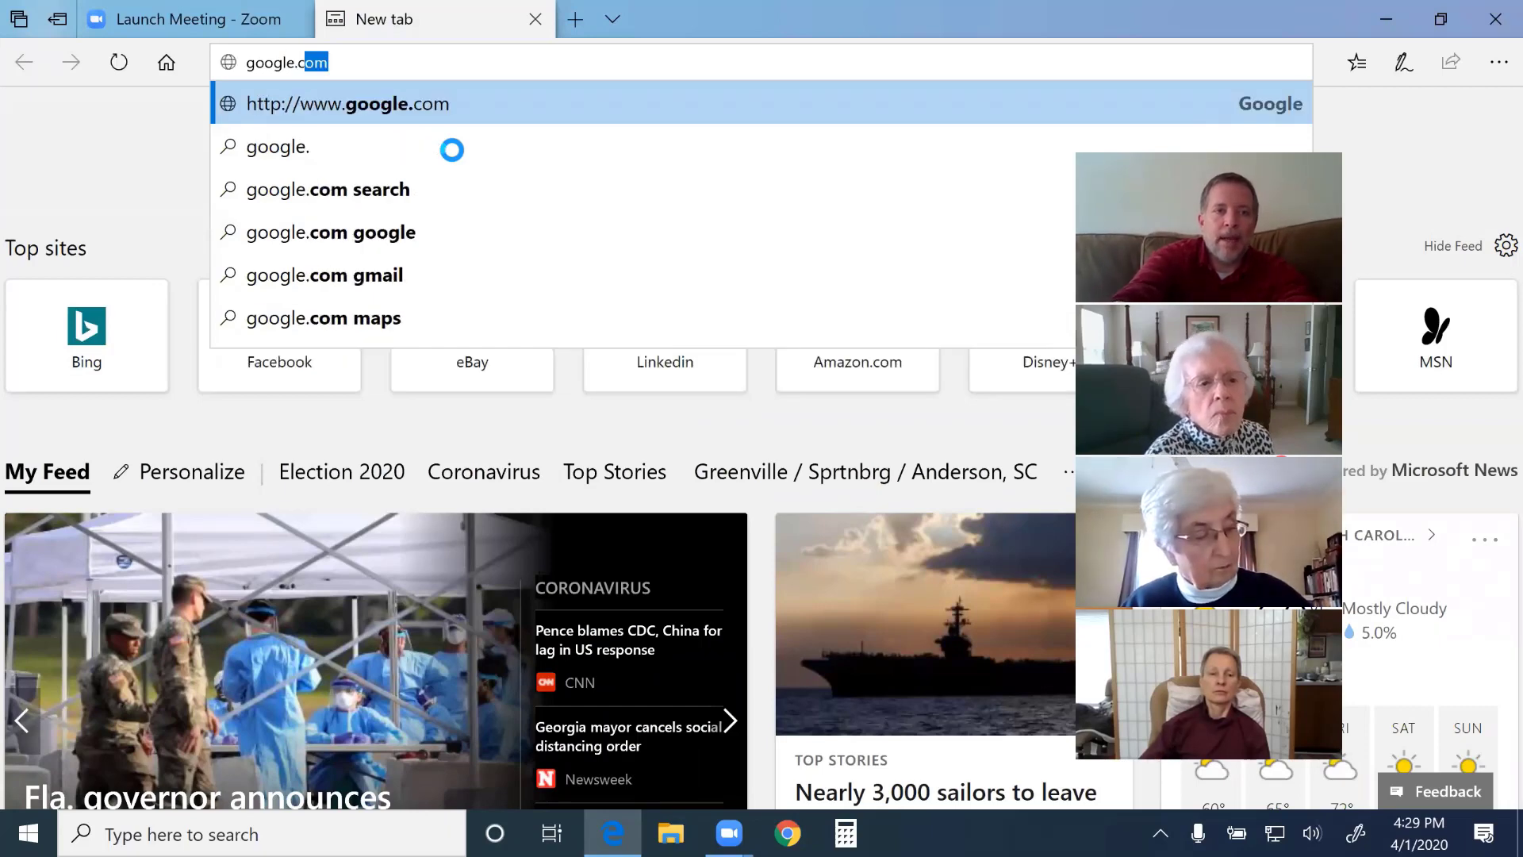
pyautogui.write('/c')
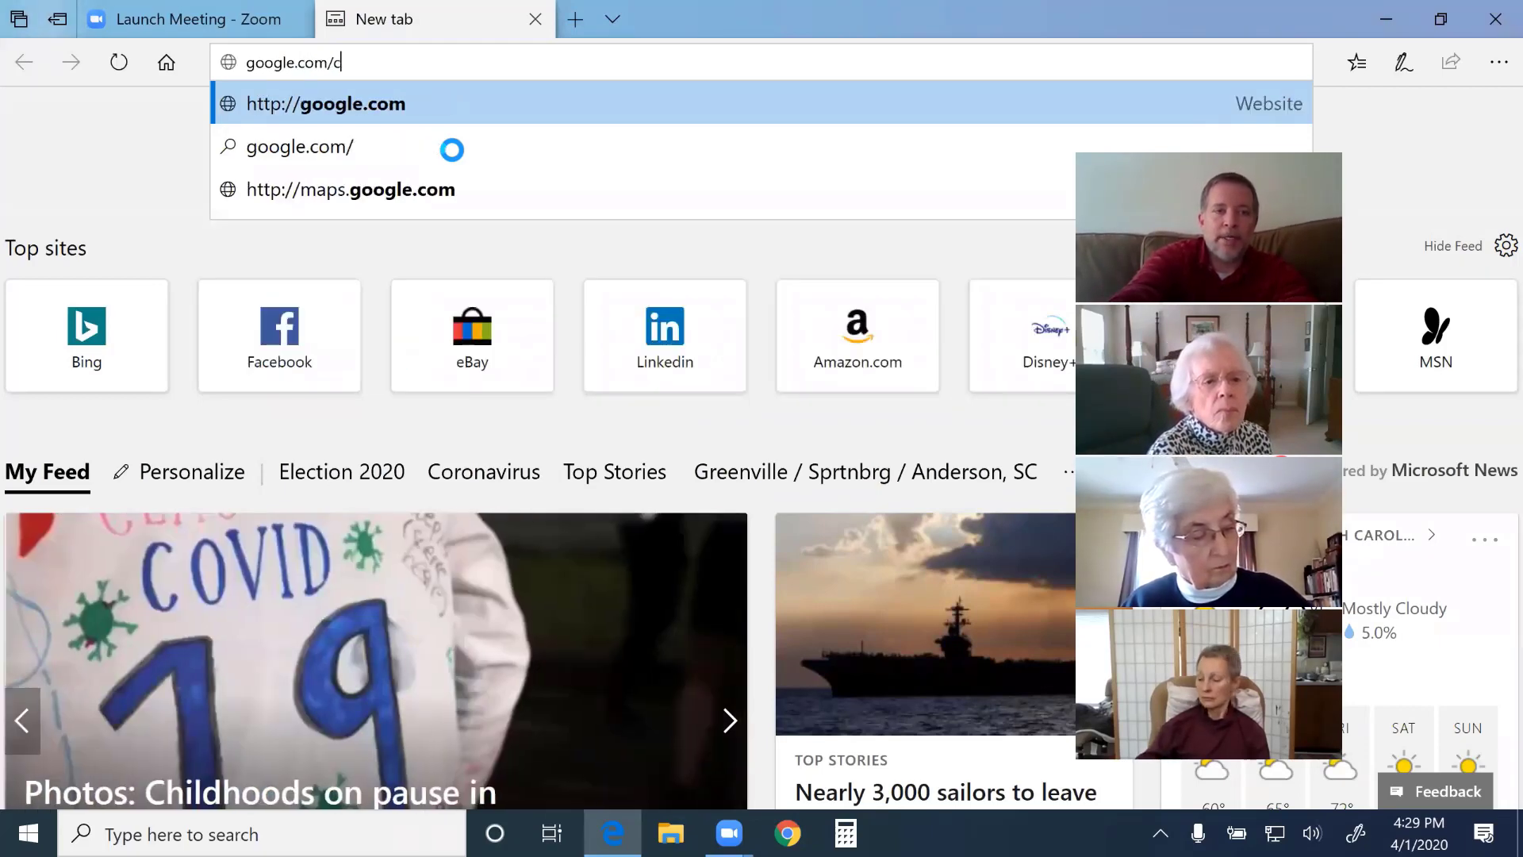
pyautogui.write('hrome')
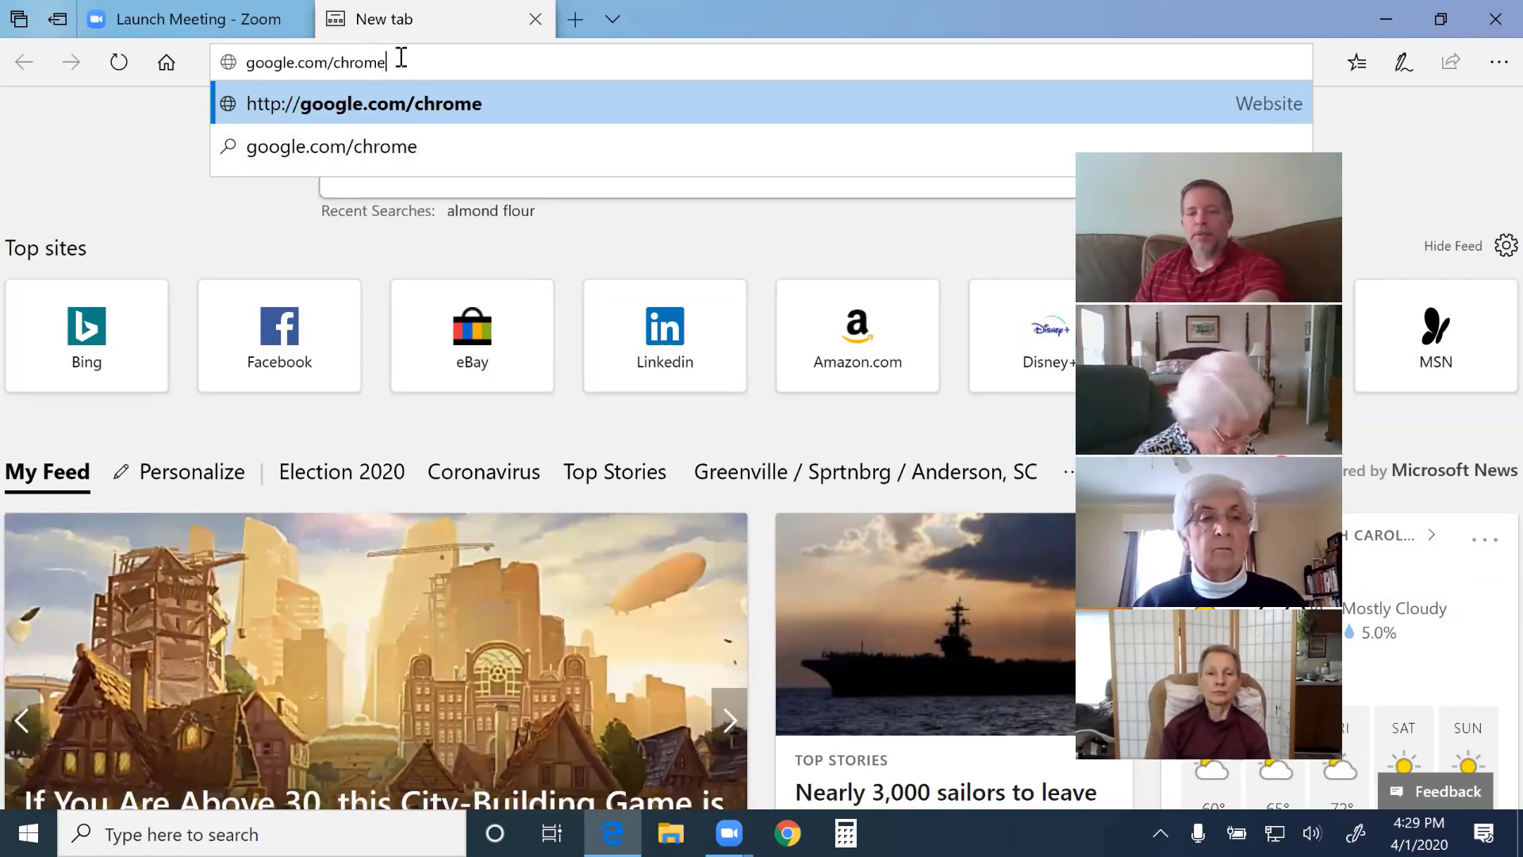
pyautogui.press('Return')
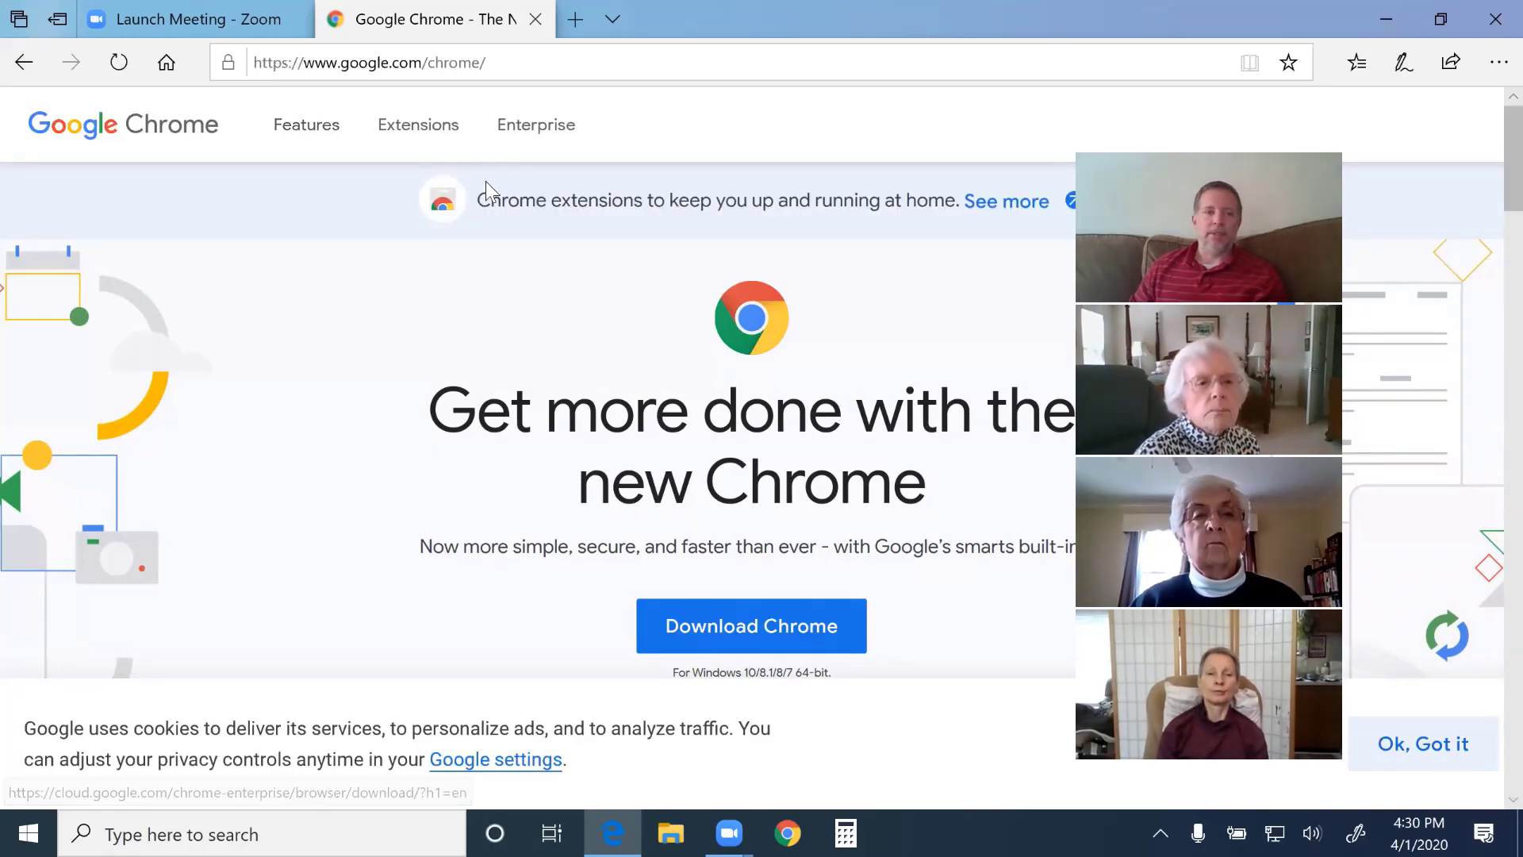
# Run a Bing search for "google chrome" in the same tab and look through the results down to the related searches
pyautogui.click(476, 67)
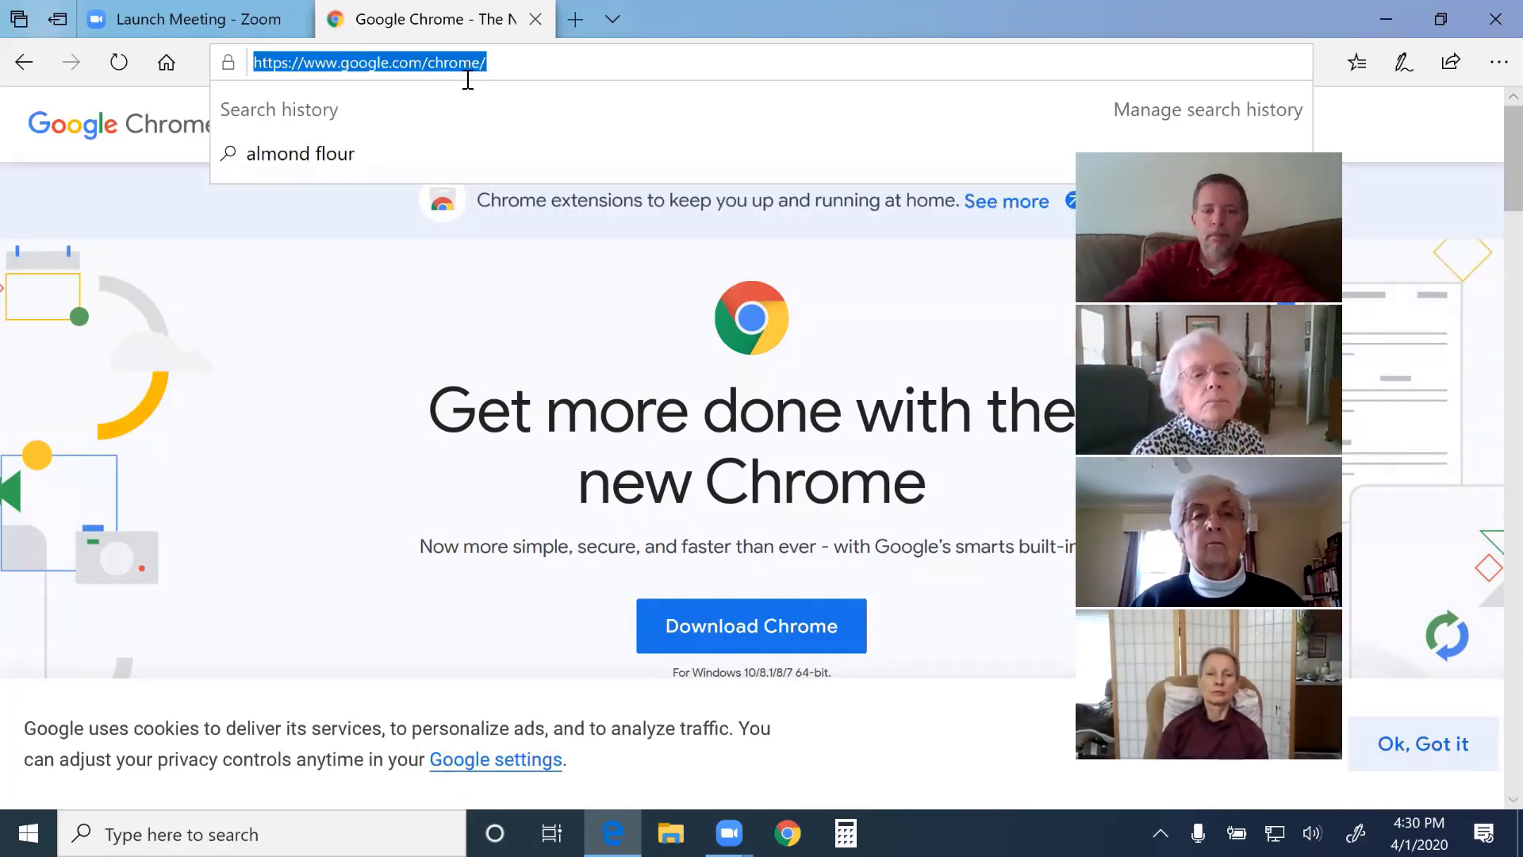
pyautogui.write('google cho')
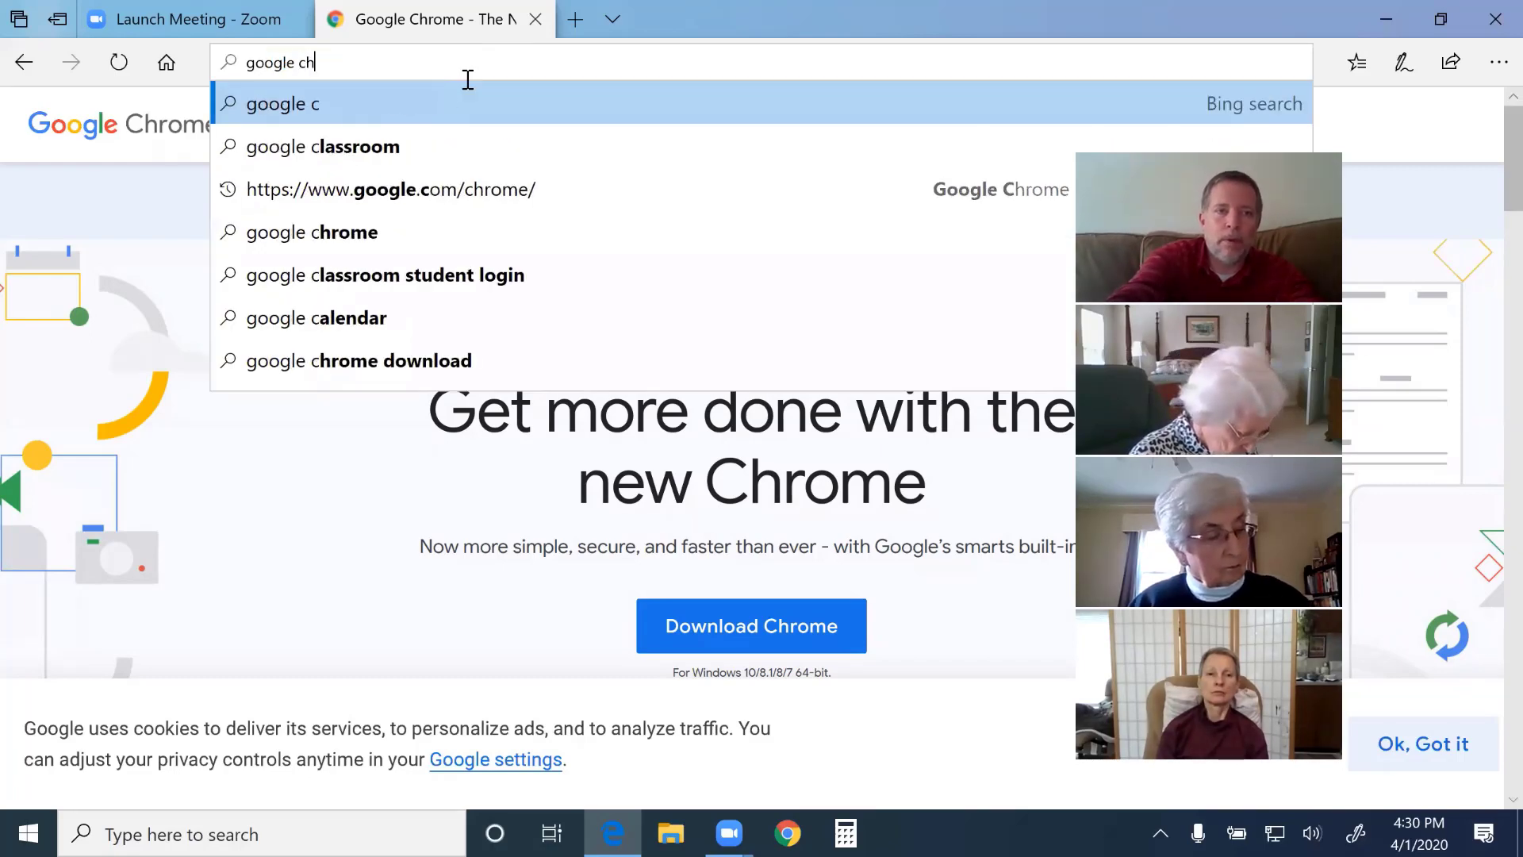
pyautogui.press('BackSpace')
pyautogui.write('r')
pyautogui.write('e')
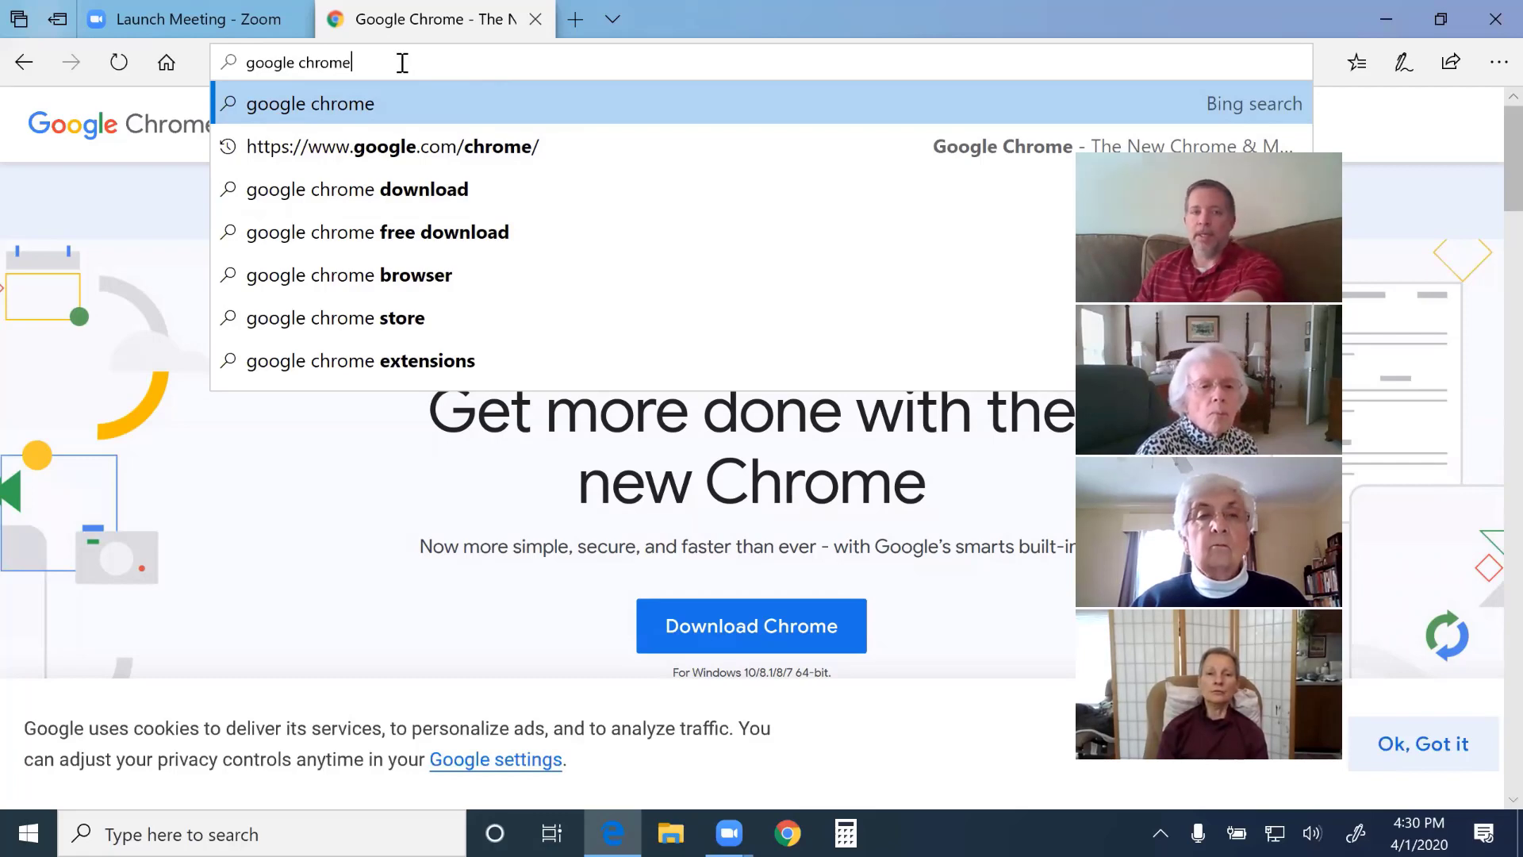
pyautogui.press('Return')
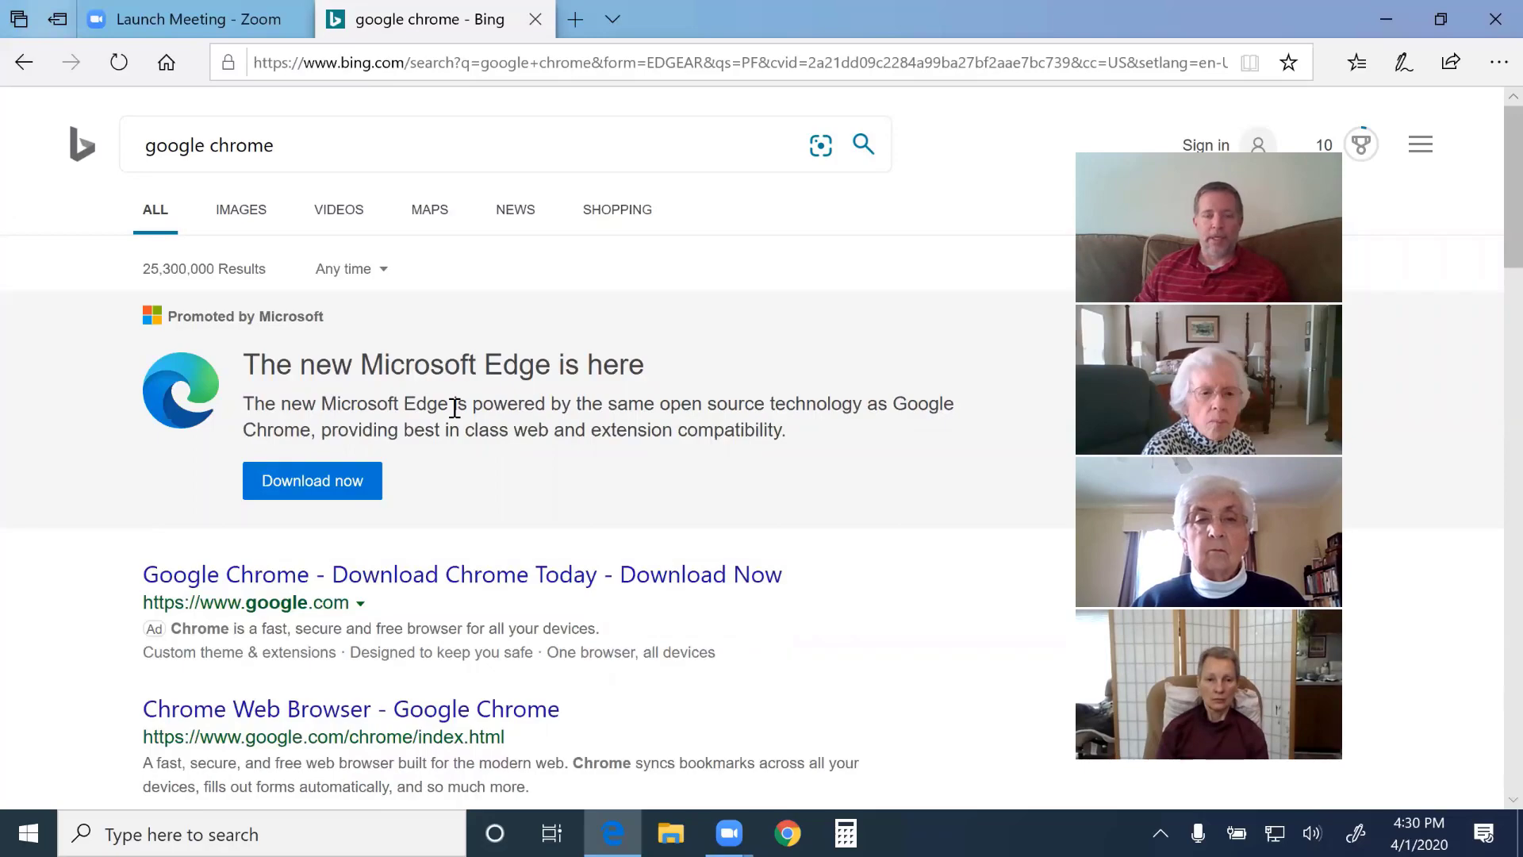
pyautogui.scroll(-5, 455, 408)
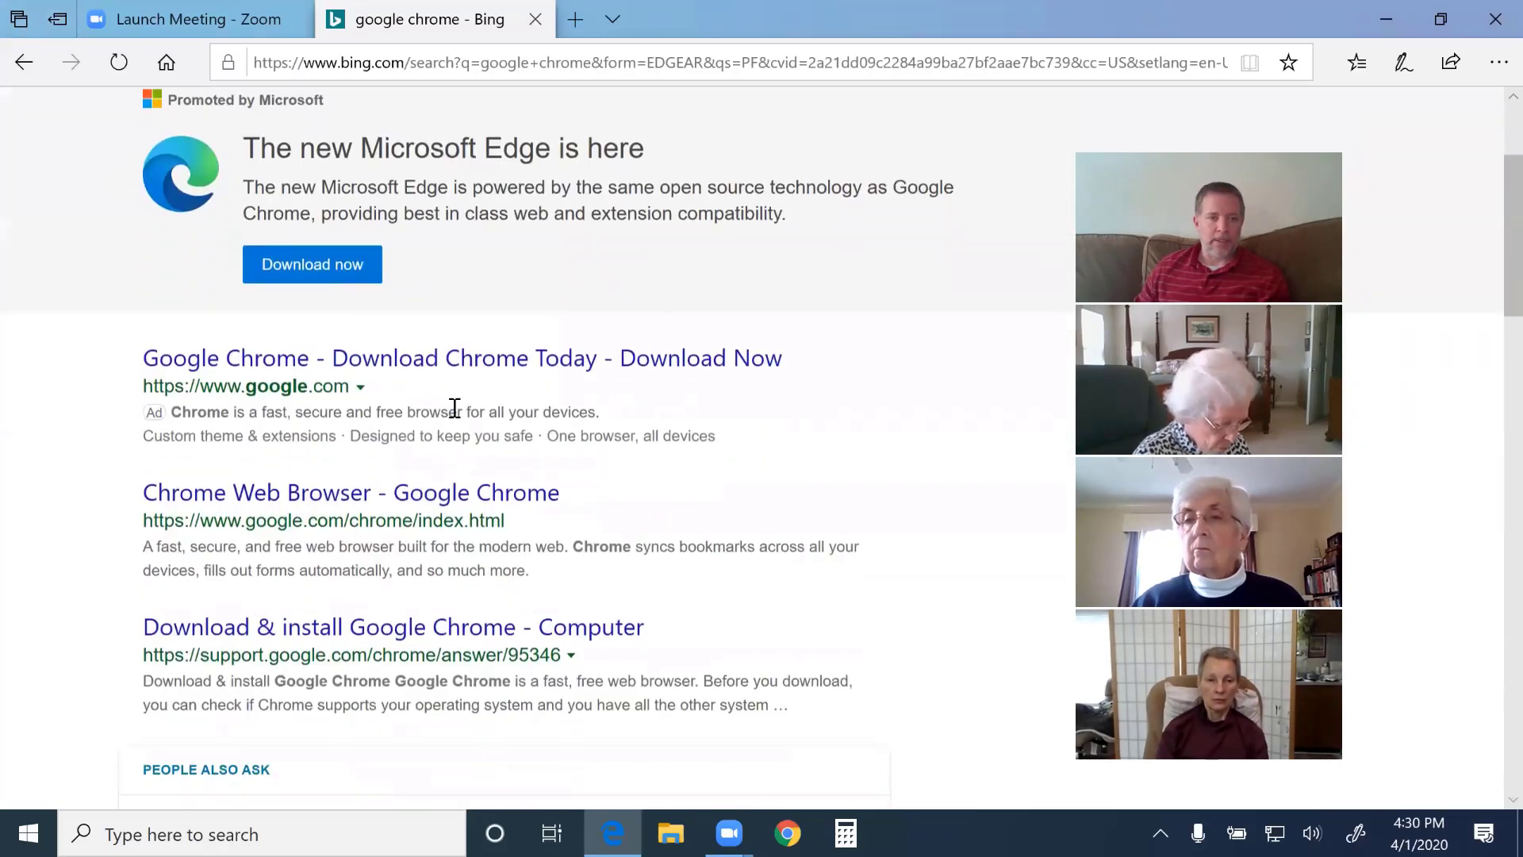
pyautogui.scroll(-15, 455, 408)
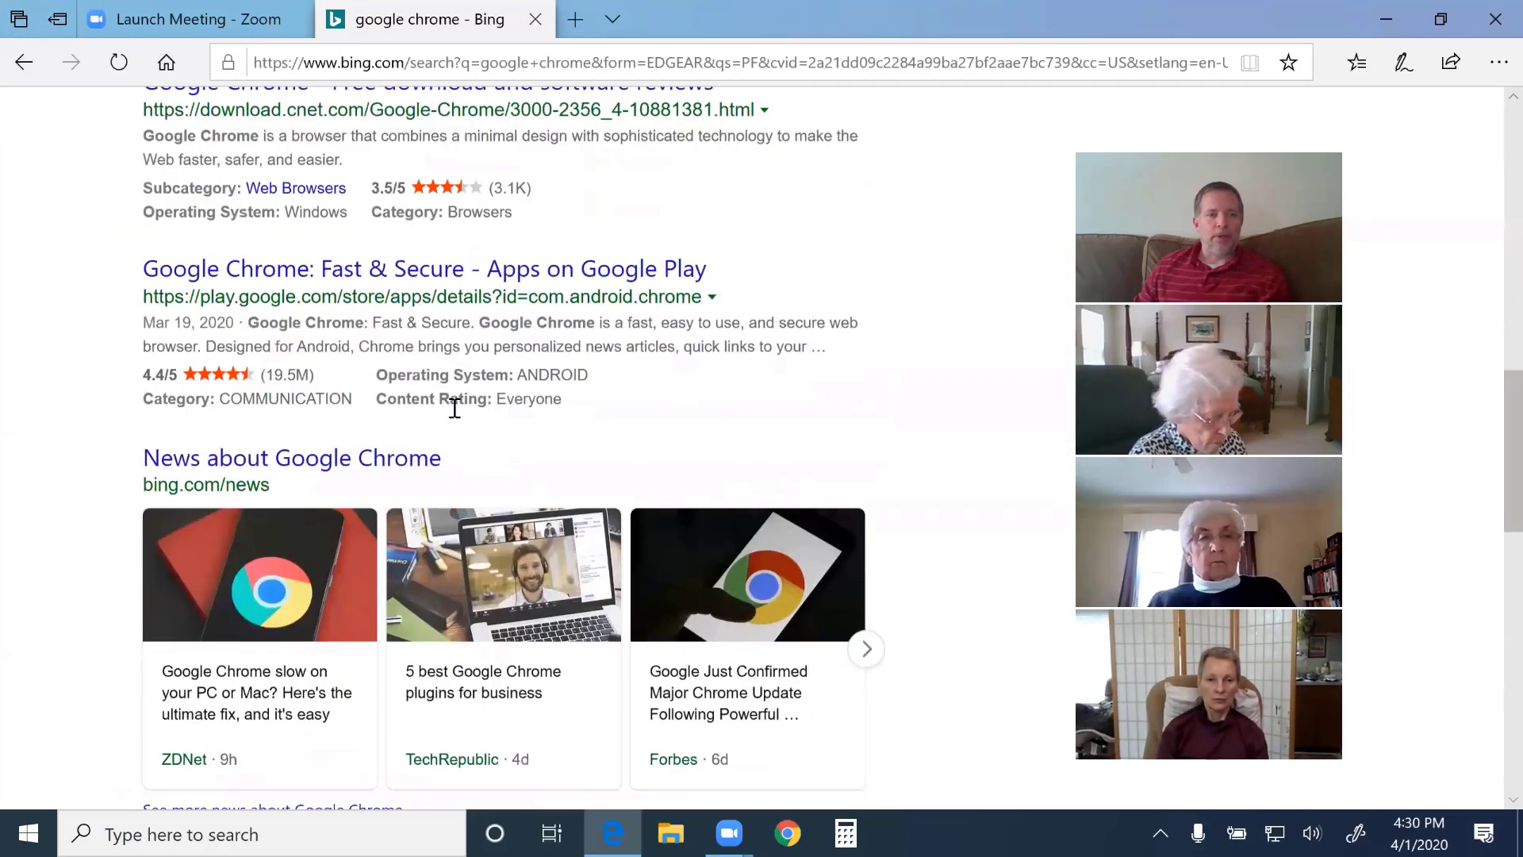
pyautogui.scroll(-9, 455, 408)
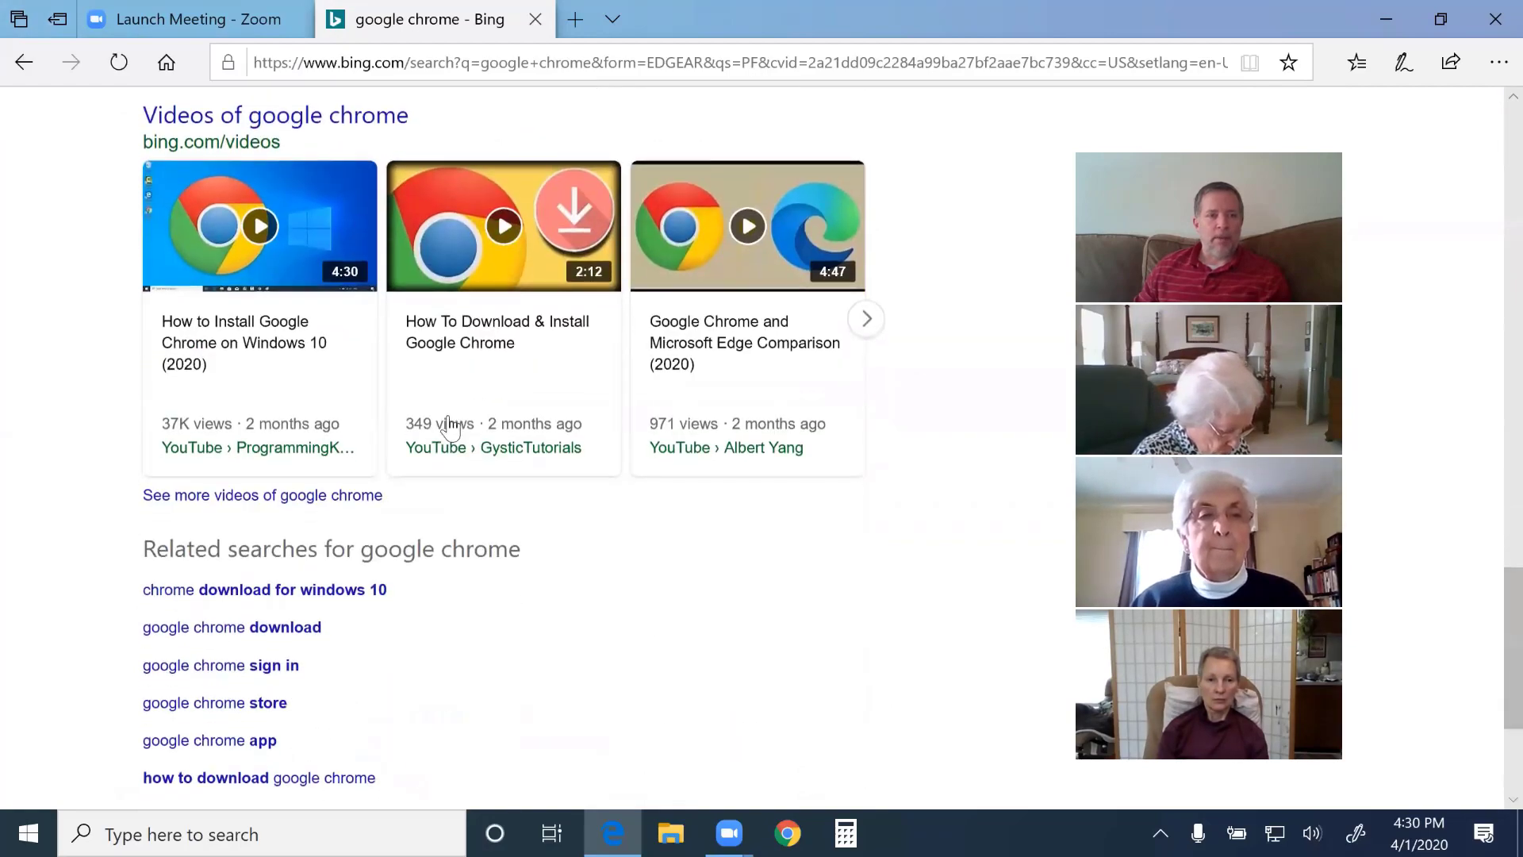
# Look through a further page of Bing results for "google chrome", checking which sites offer Chrome downloads
pyautogui.click(387, 662)
pyautogui.scroll(-5, 547, 485)
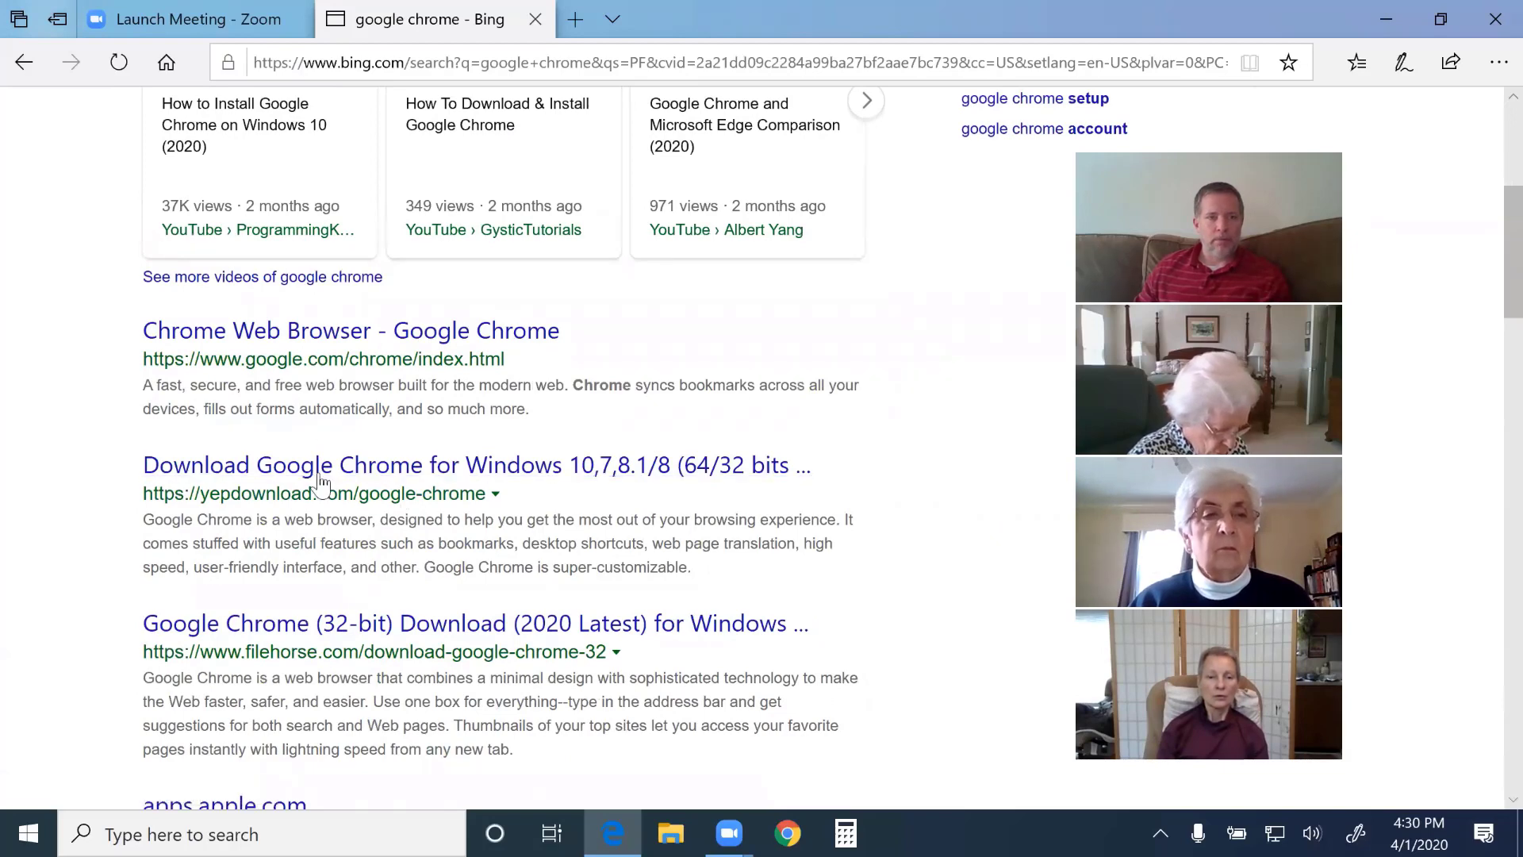
pyautogui.scroll(-3, 323, 511)
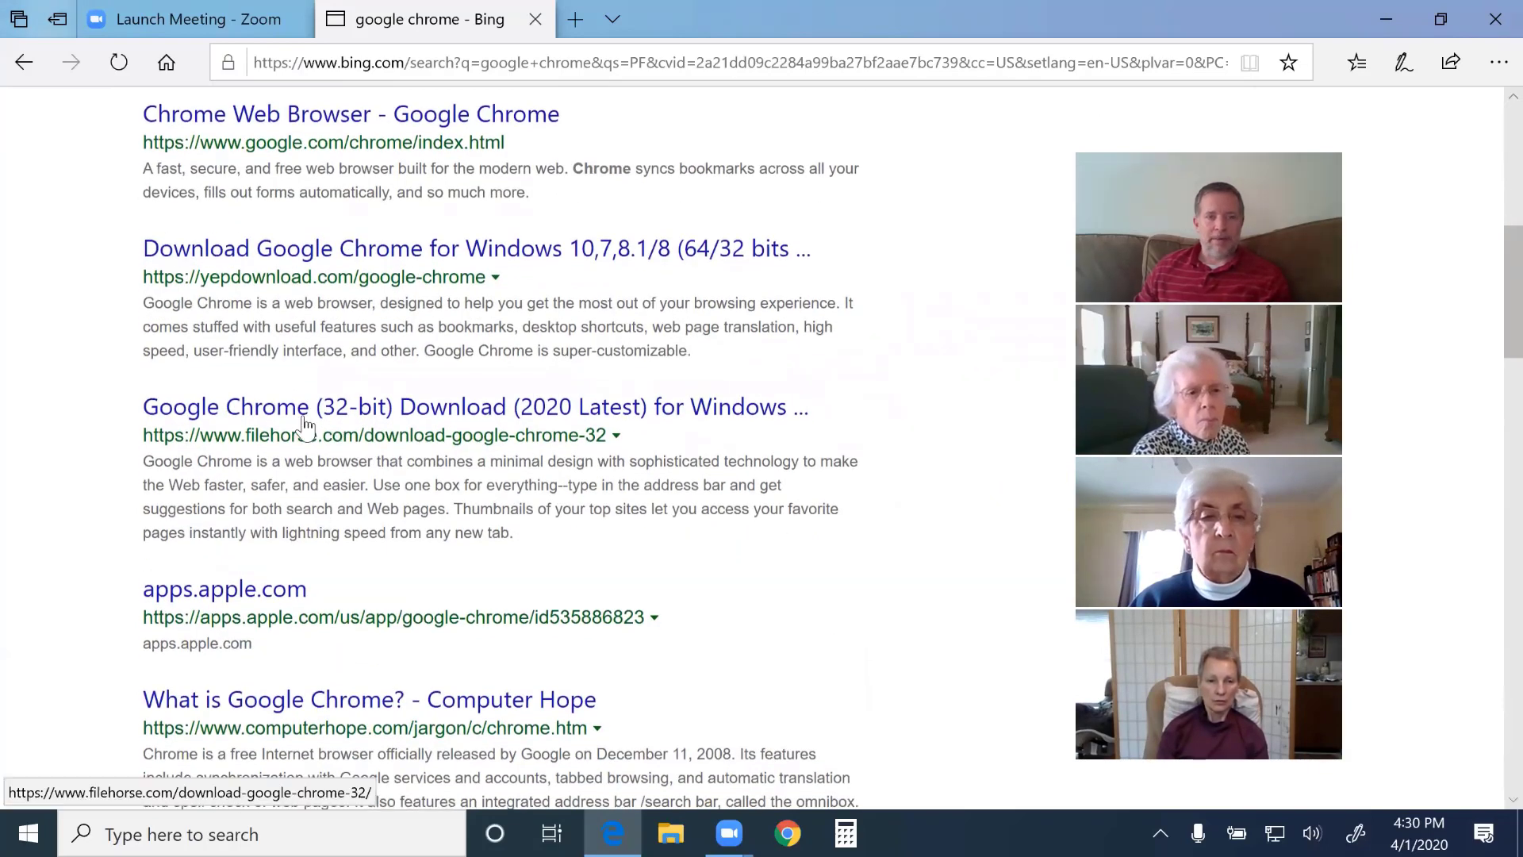
pyautogui.scroll(-1, 246, 589)
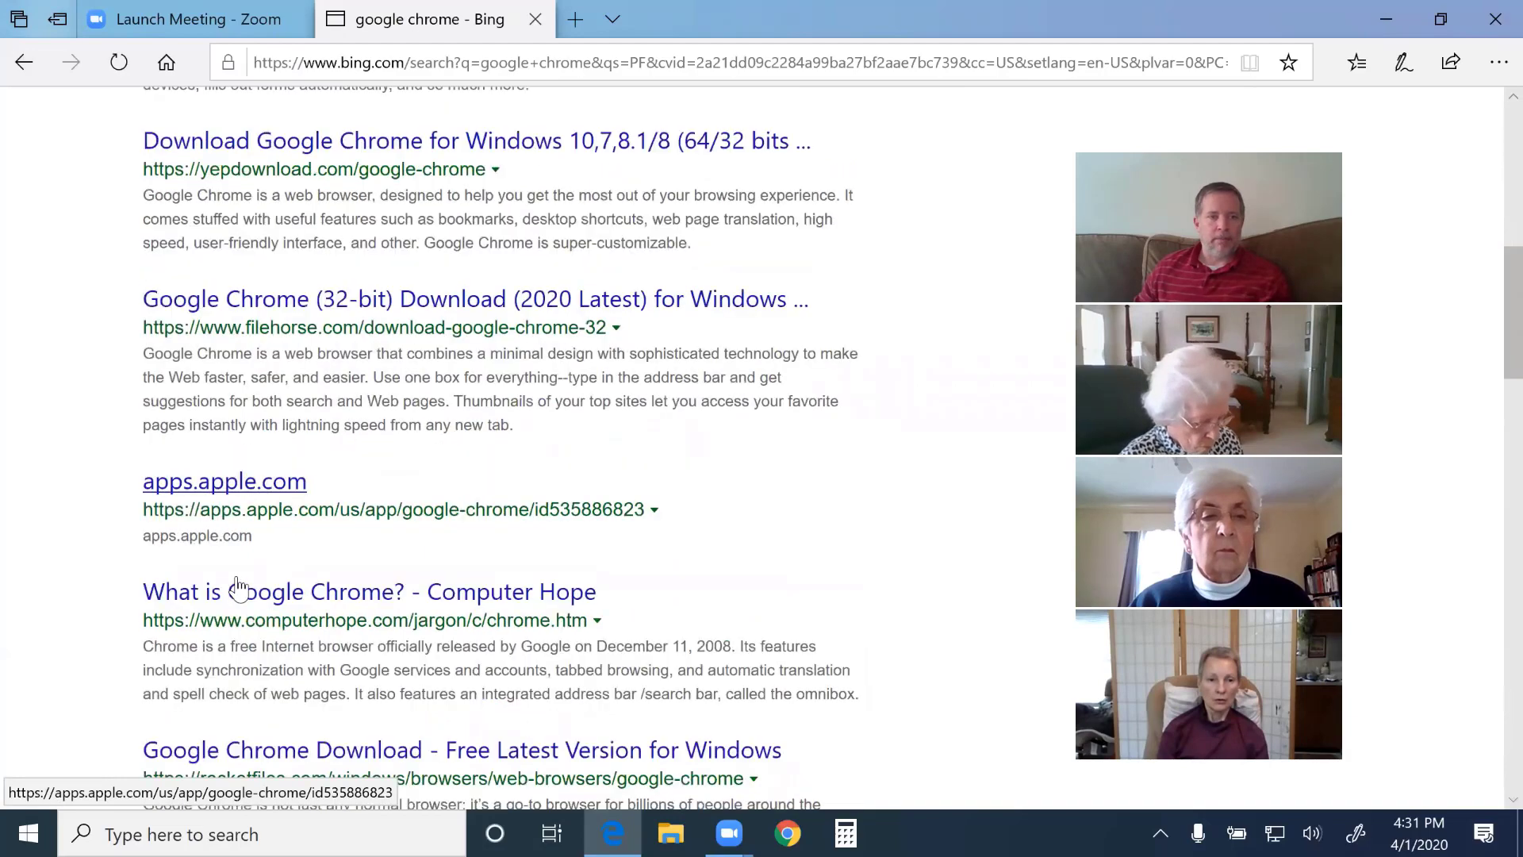
pyautogui.scroll(-3, 399, 602)
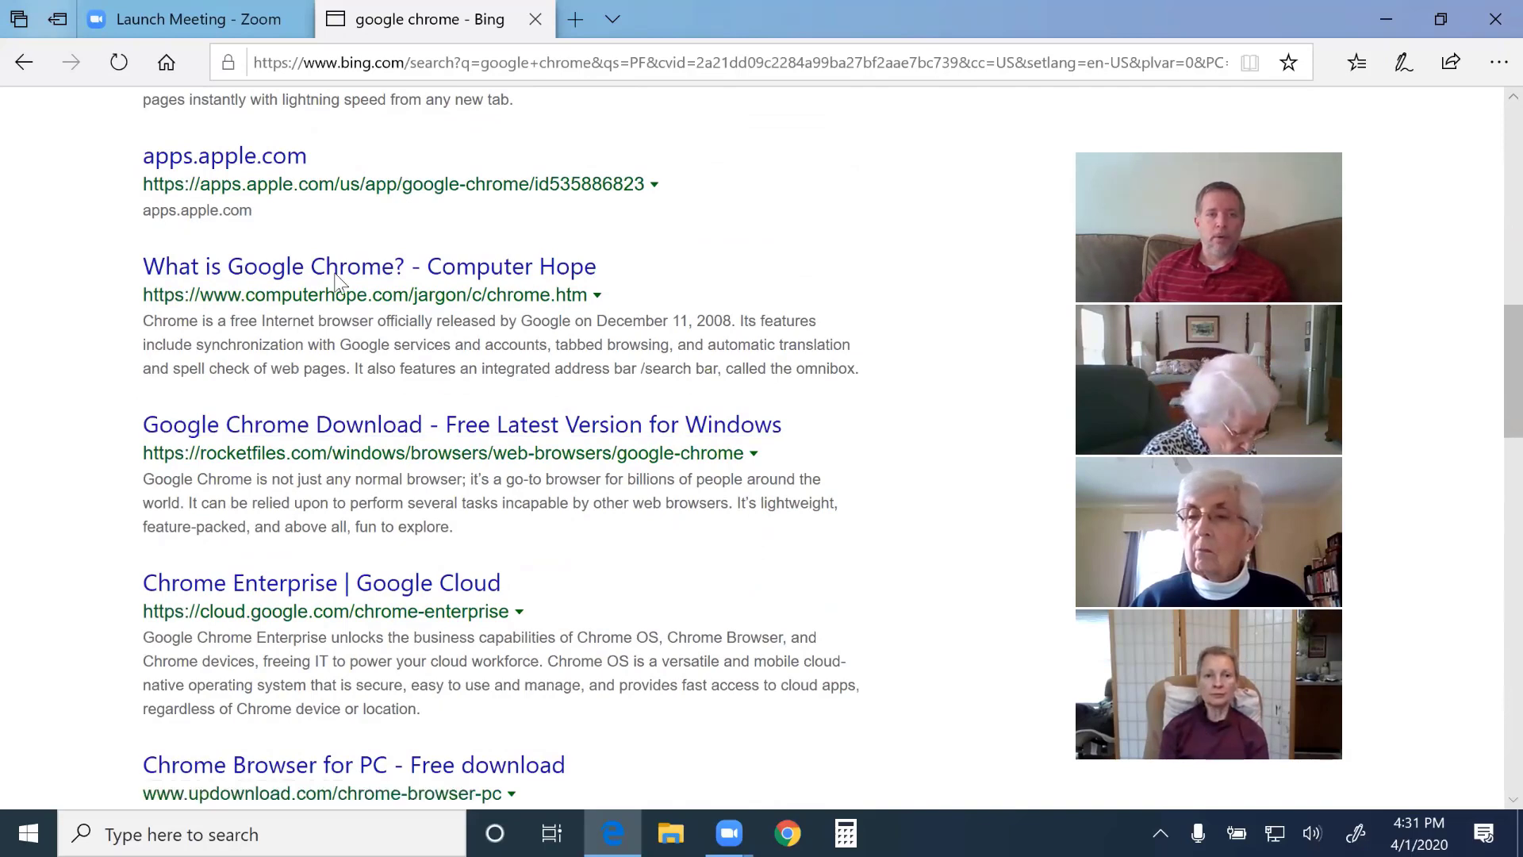
# Return to the google.com/chrome page, request the Chrome download and run ChromeSetup.exe
pyautogui.click(24, 63)
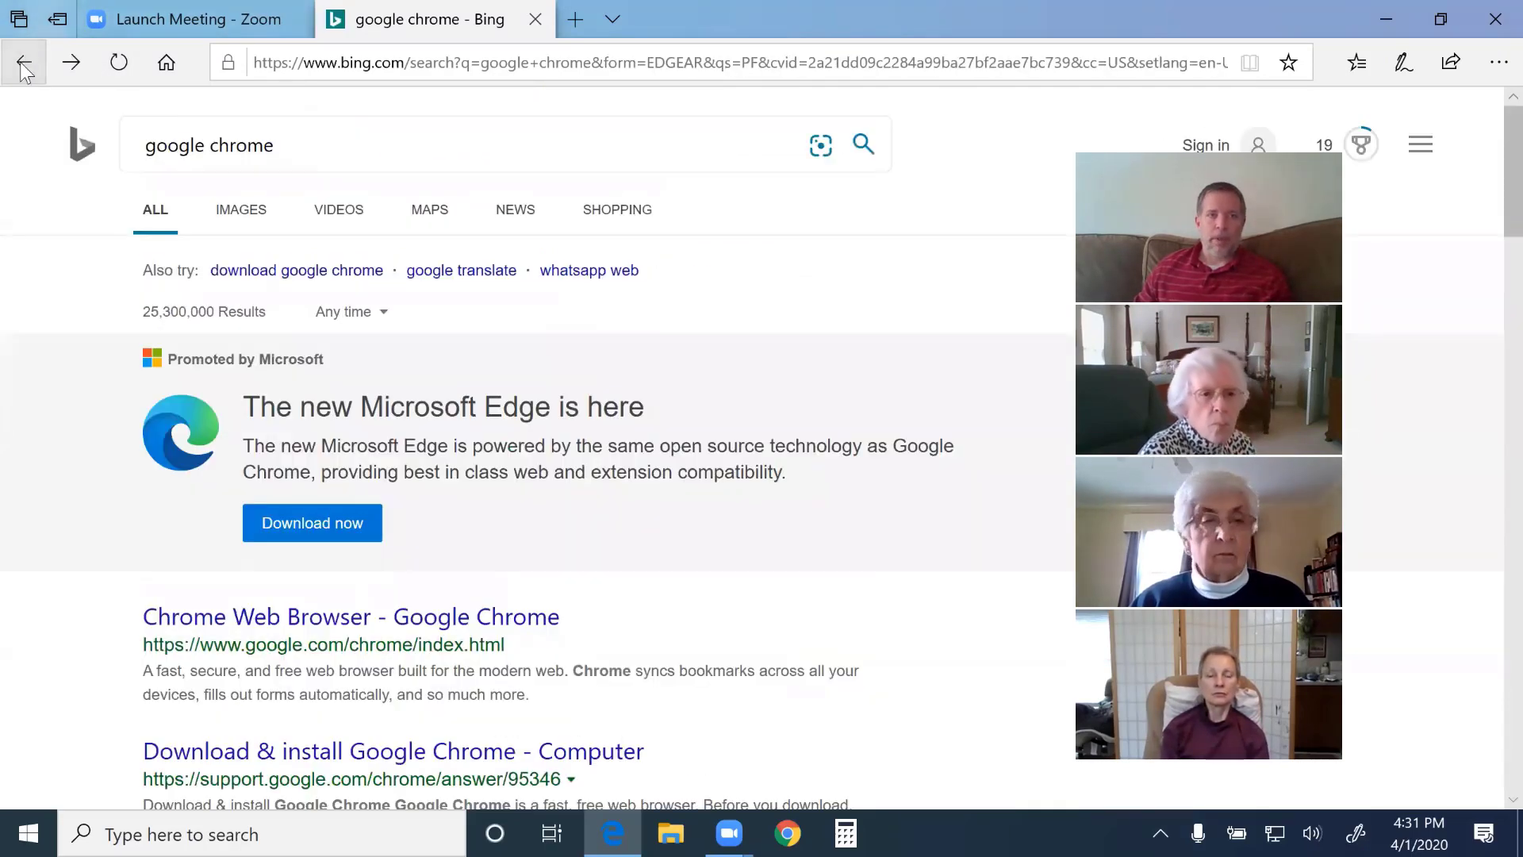
pyautogui.click(19, 63)
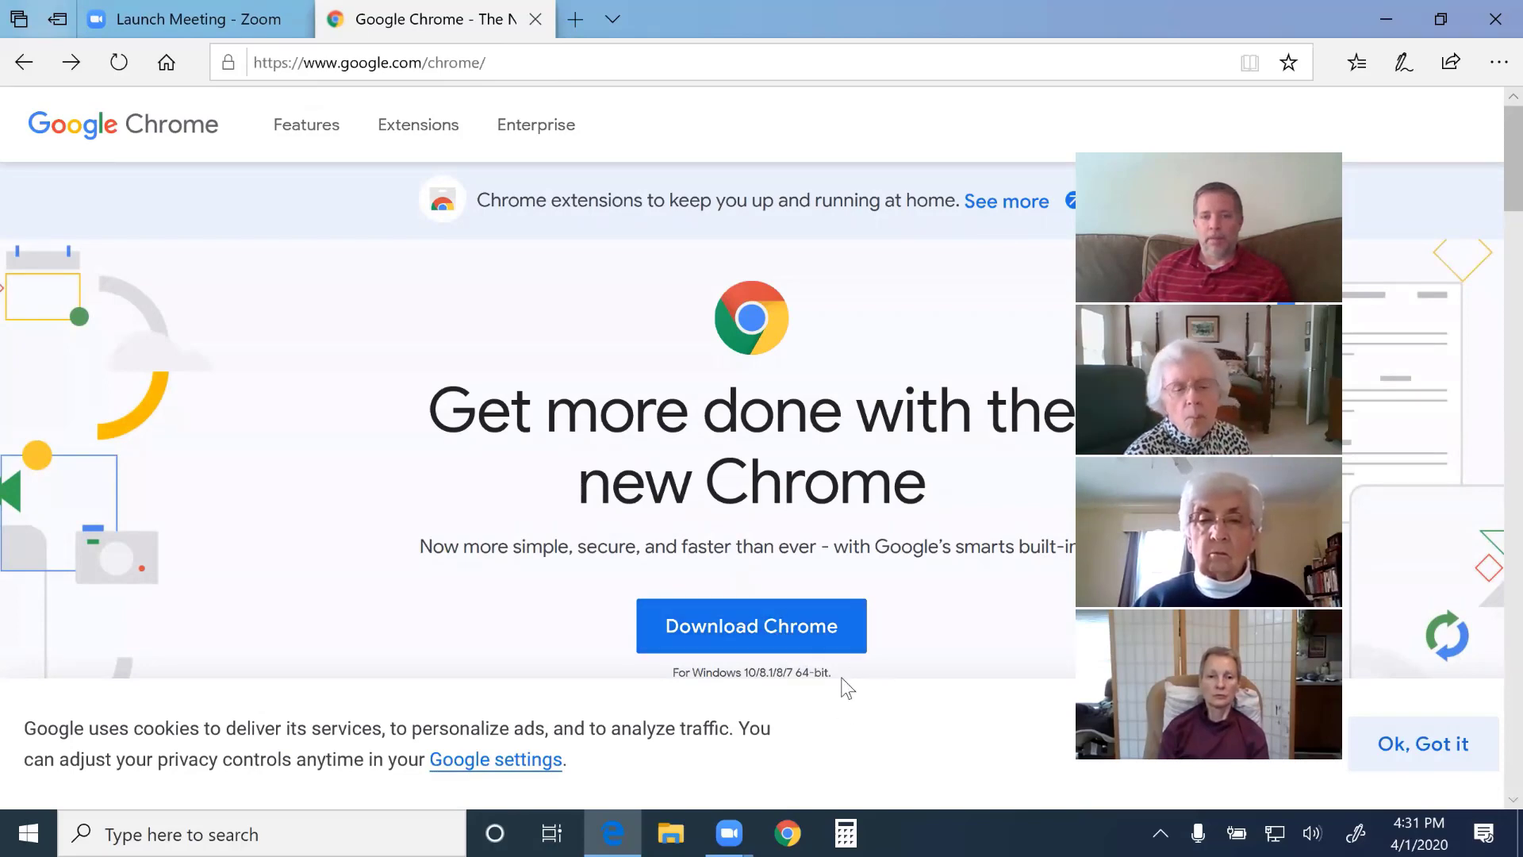
pyautogui.click(787, 629)
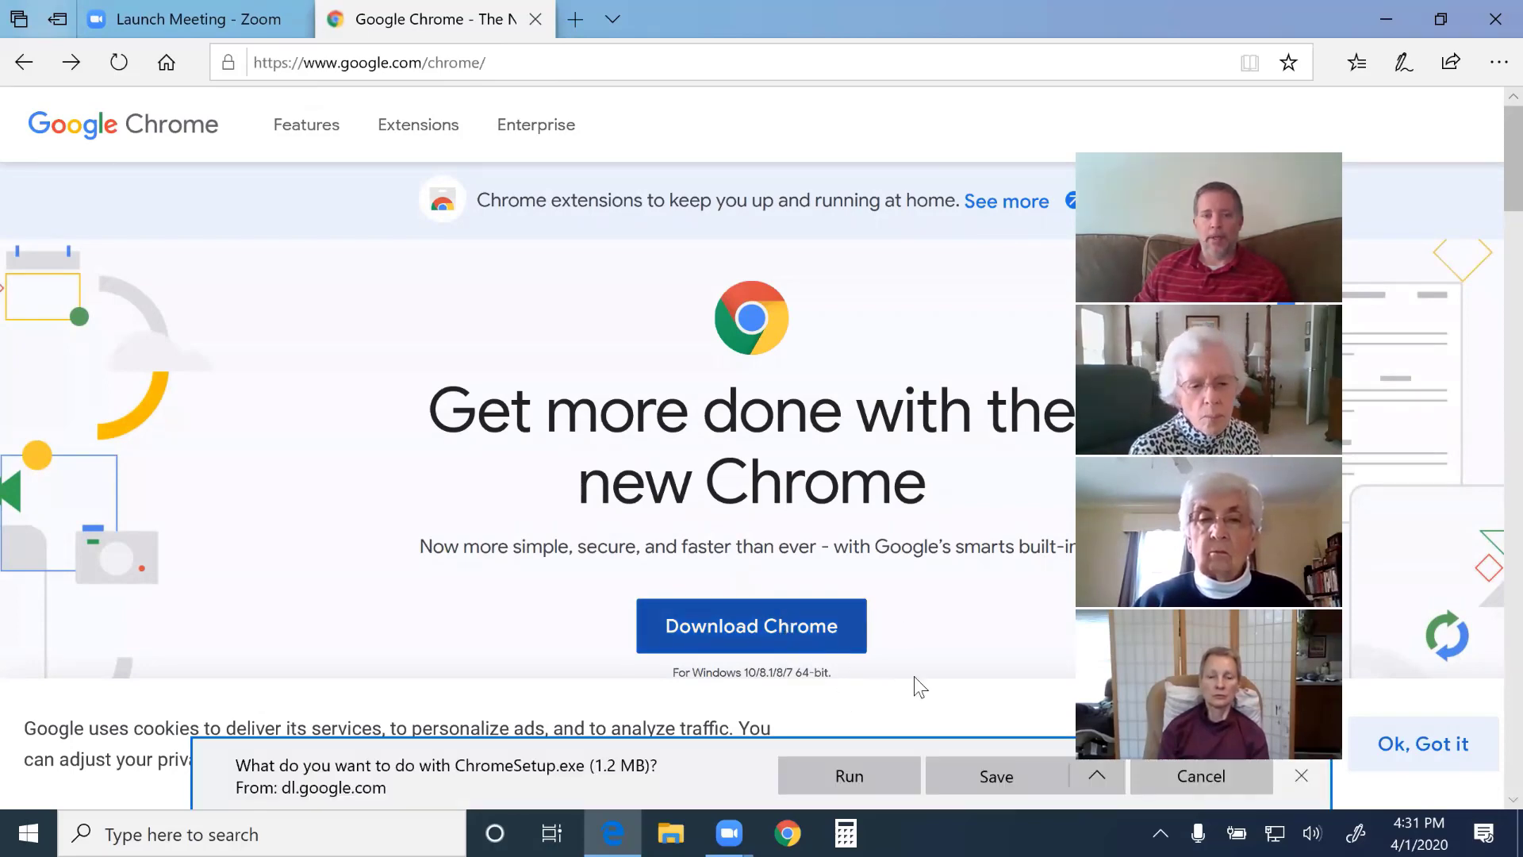
pyautogui.click(844, 773)
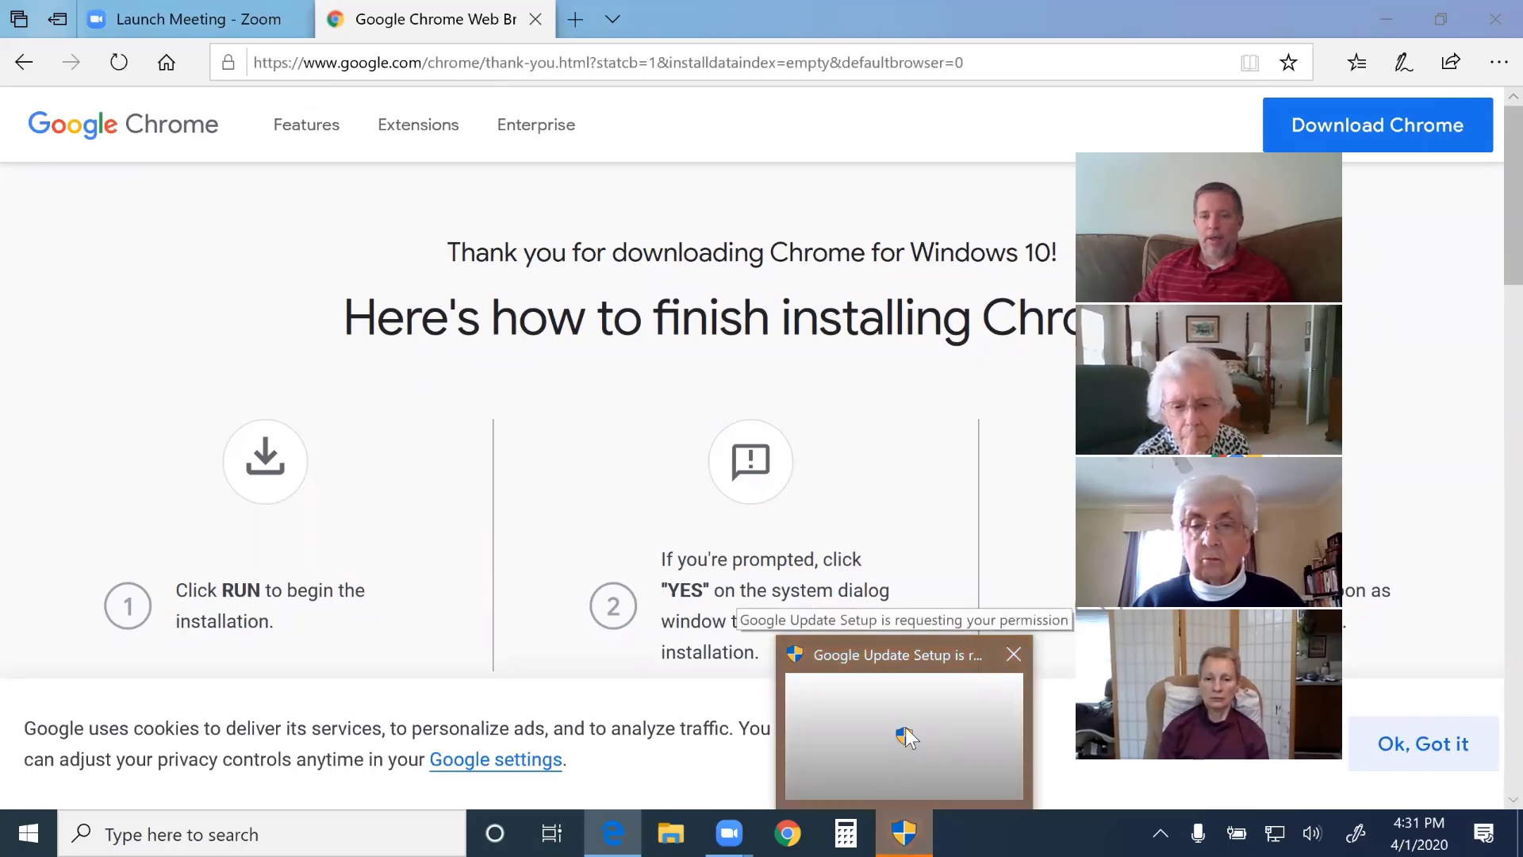
# Decline installing Chrome without administrator privileges, and close only the Chrome download tab, keeping the Zoom tab open
pyautogui.click(947, 740)
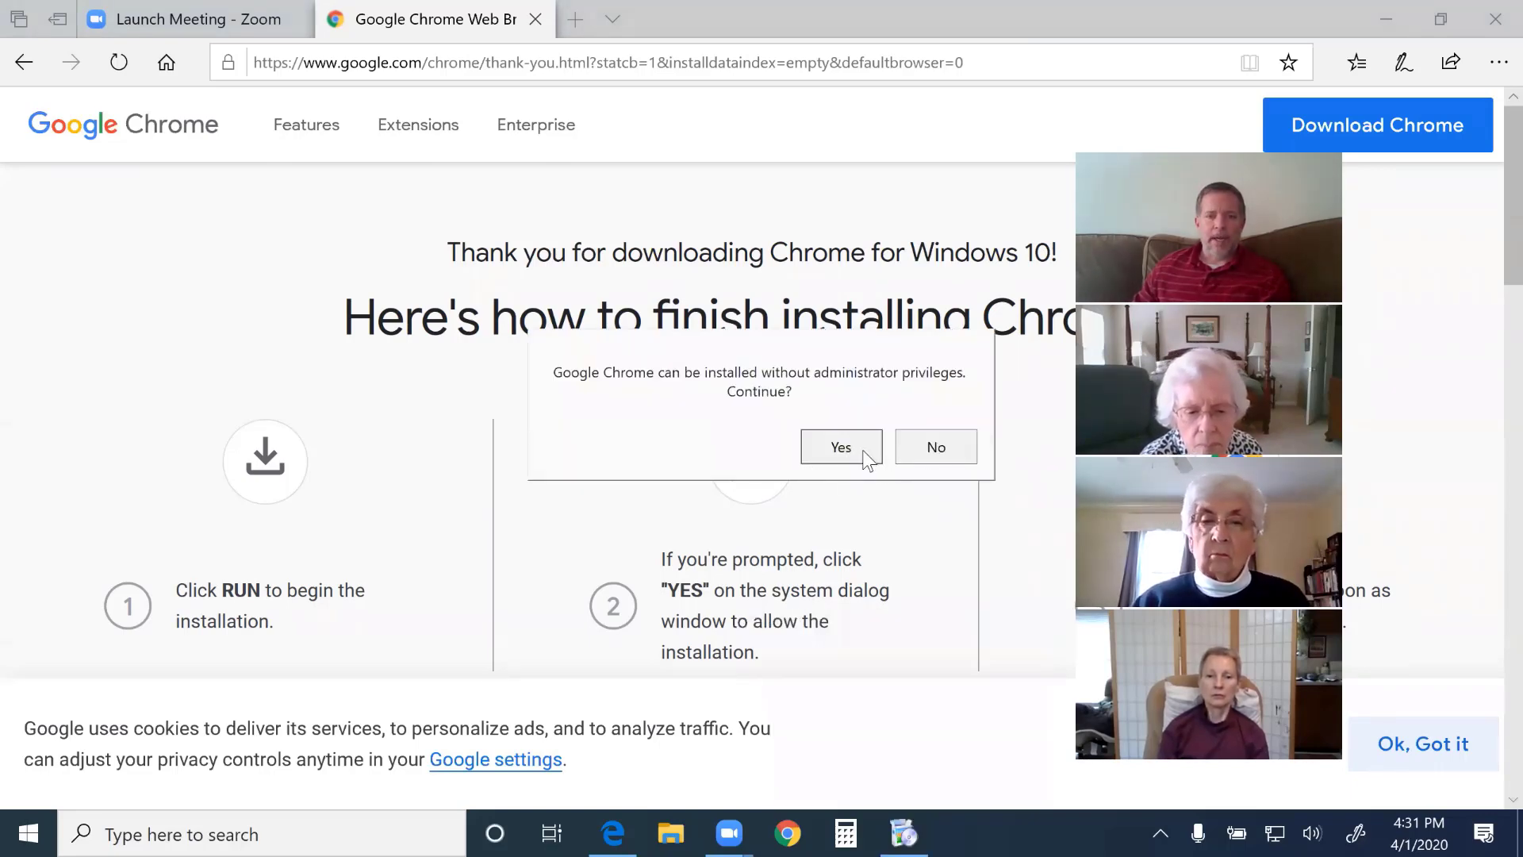
pyautogui.click(921, 445)
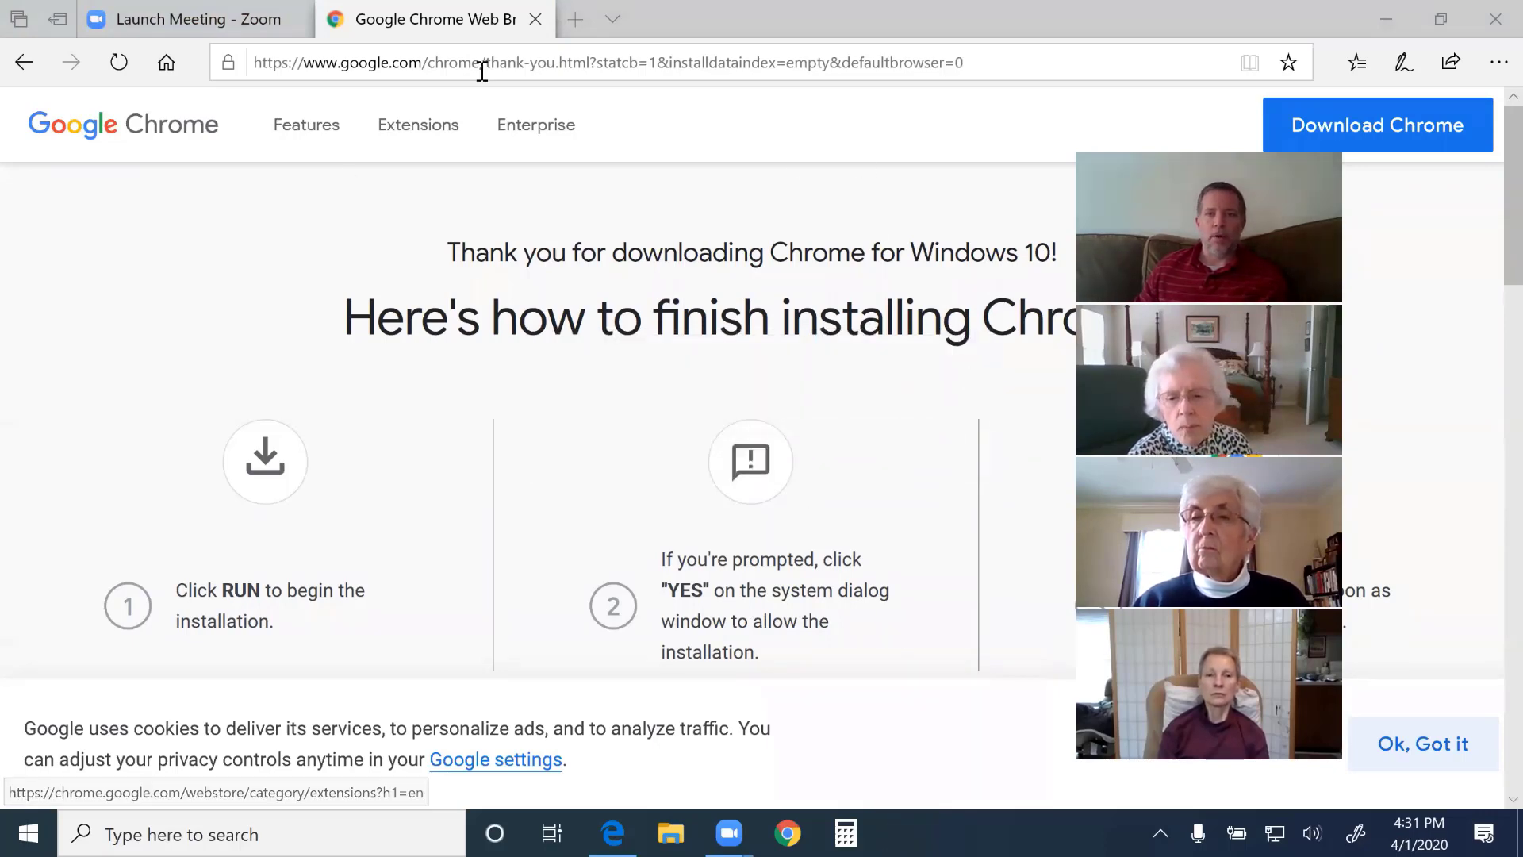
pyautogui.click(1486, 34)
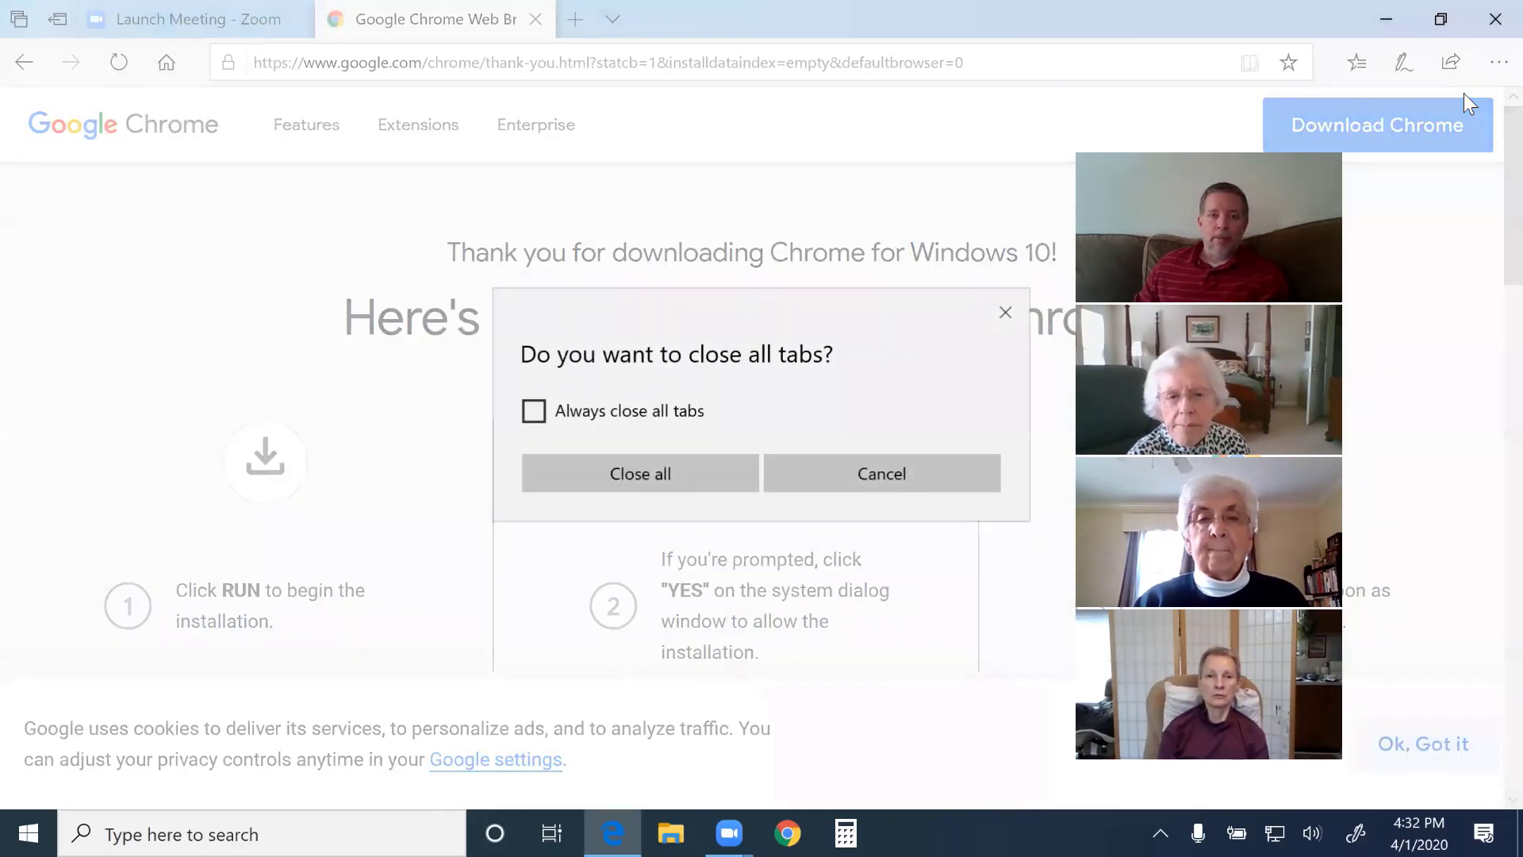
pyautogui.click(864, 479)
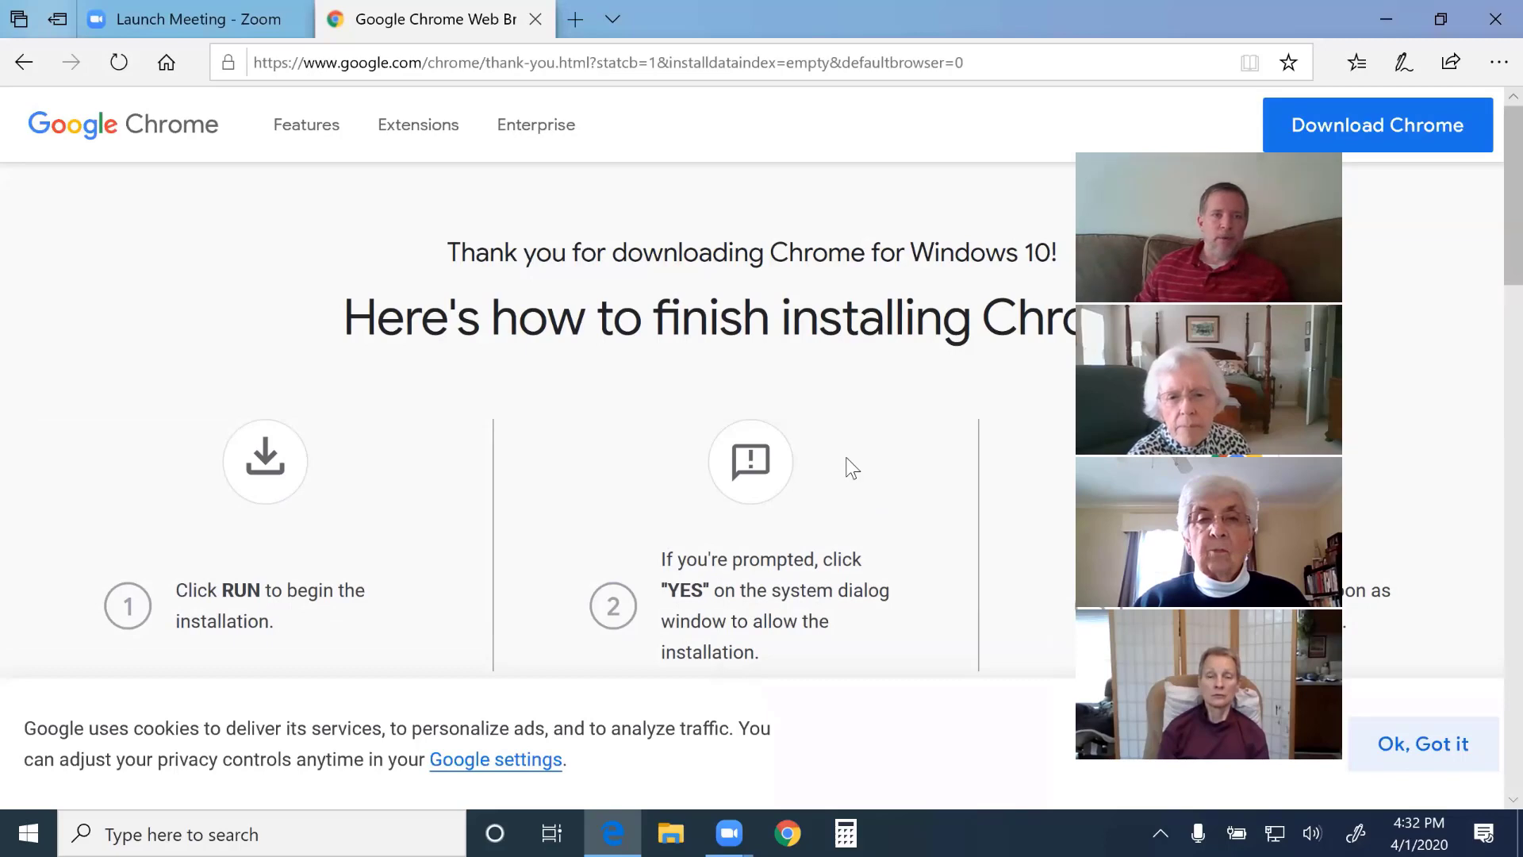
pyautogui.hotkey('ctrl', 'w')
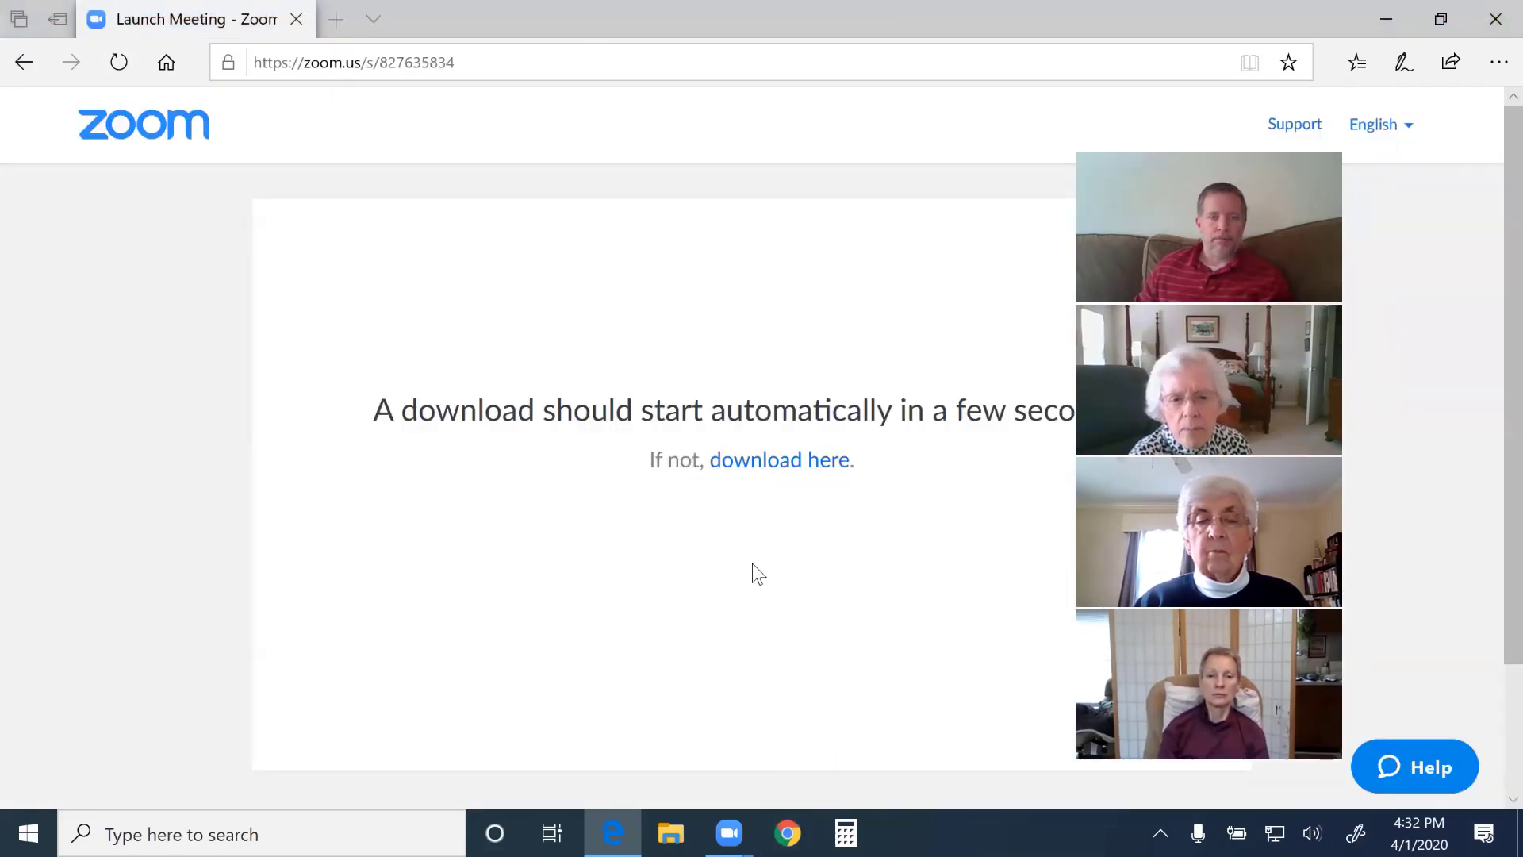
# Open a Google Chrome window, maximize it to view its default-browser notice, and close it
pyautogui.click(788, 816)
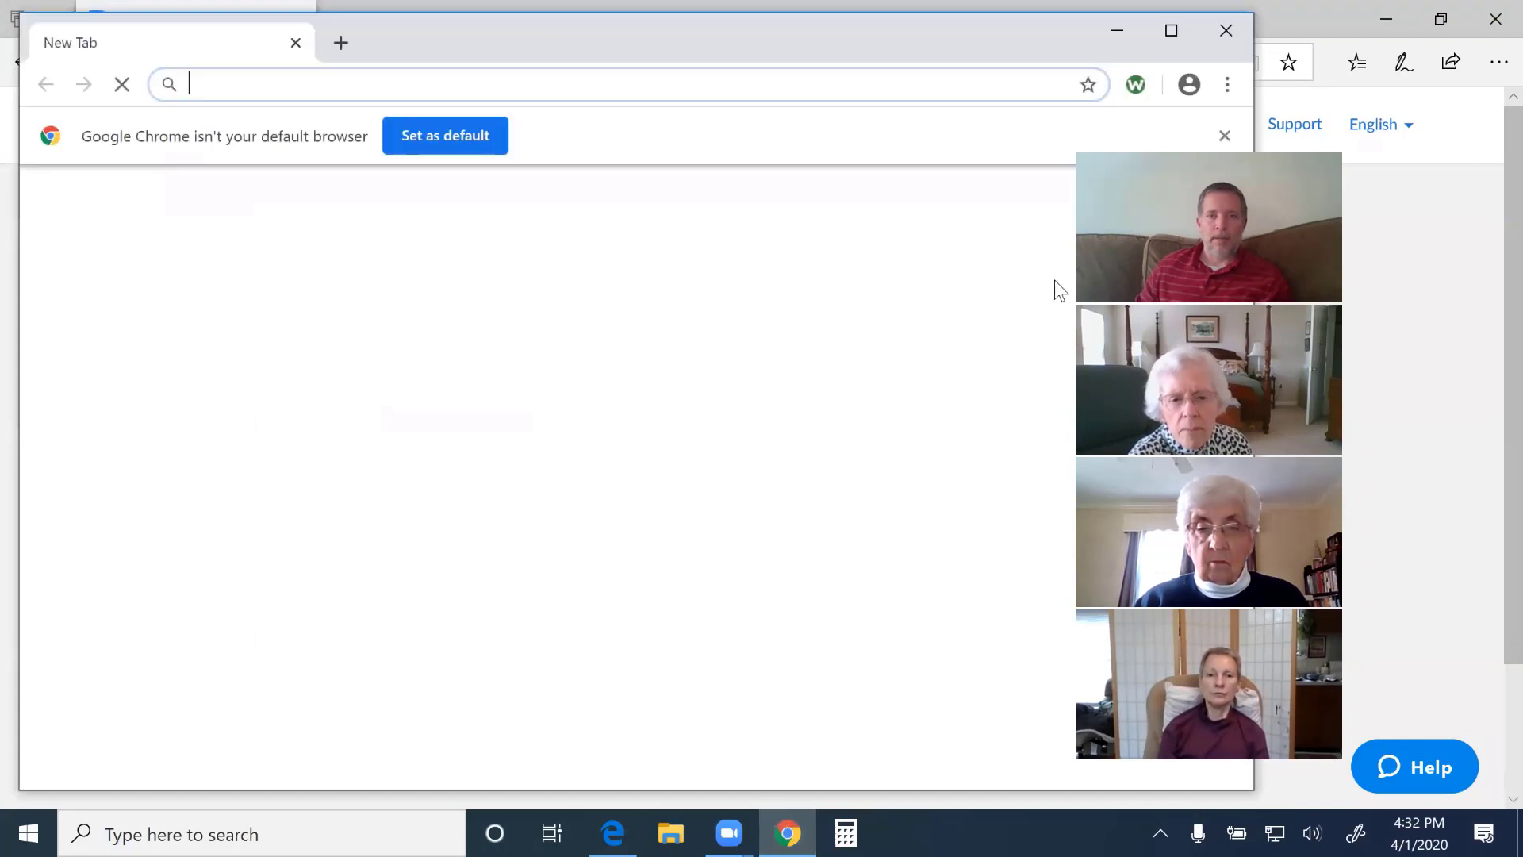
pyautogui.click(1170, 32)
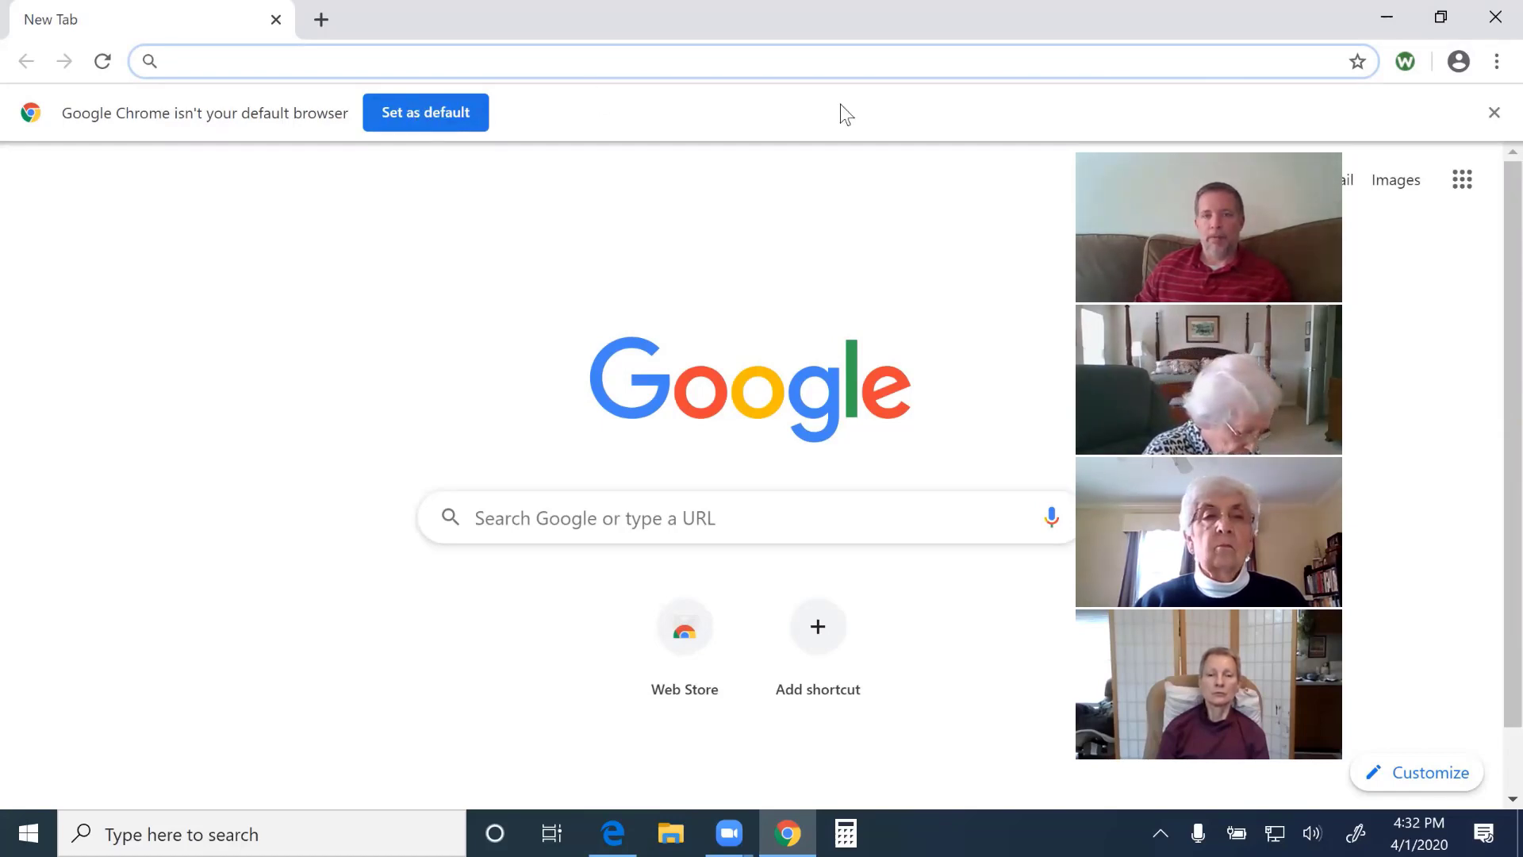
pyautogui.click(1494, 17)
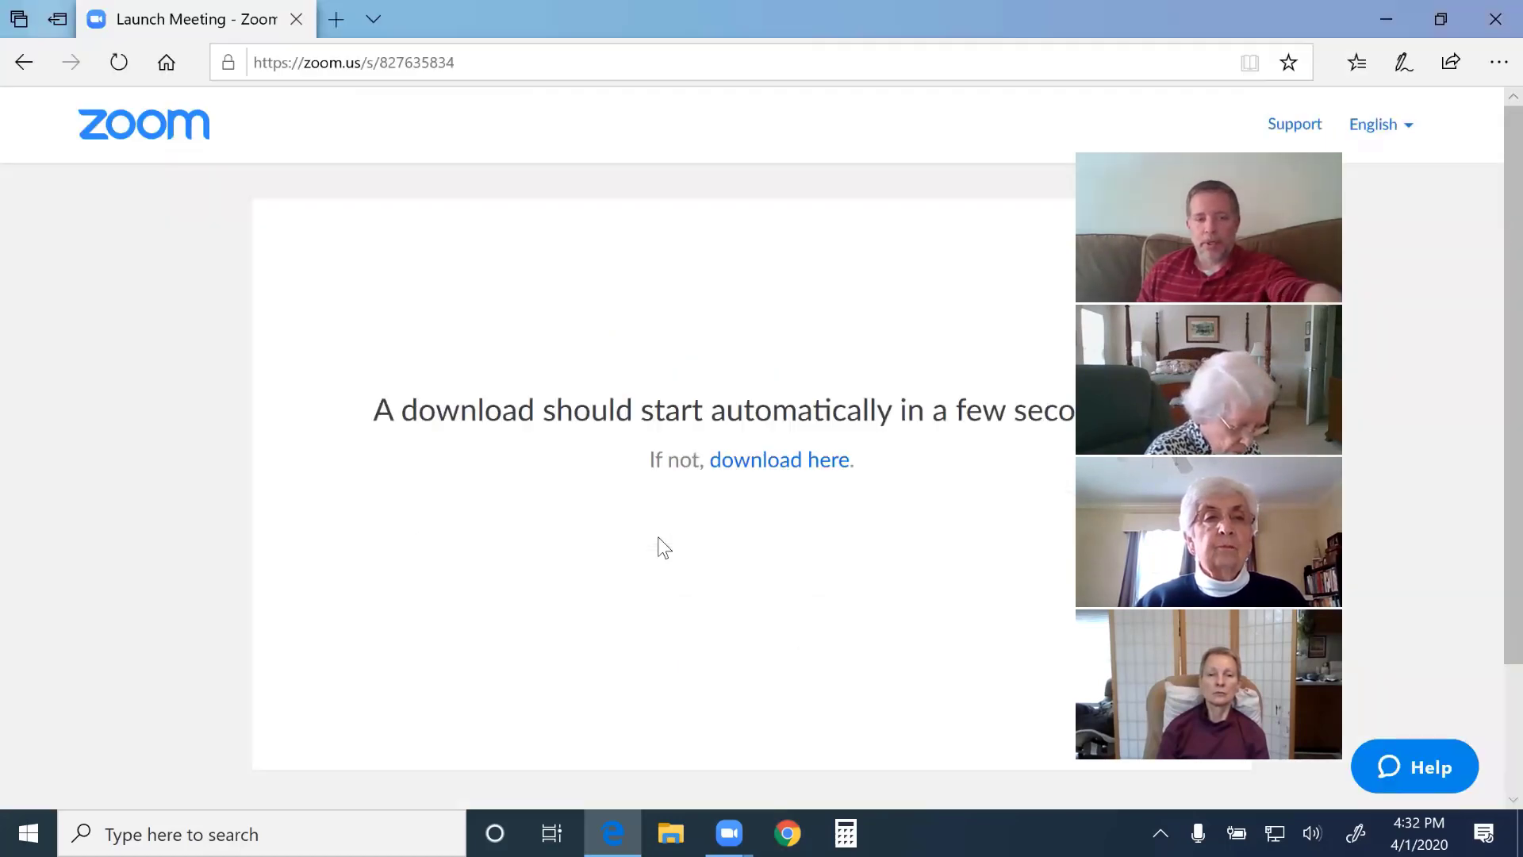
# Search Windows for "default", open the Default apps settings and review the app categories down to Web browser
pyautogui.press('super')
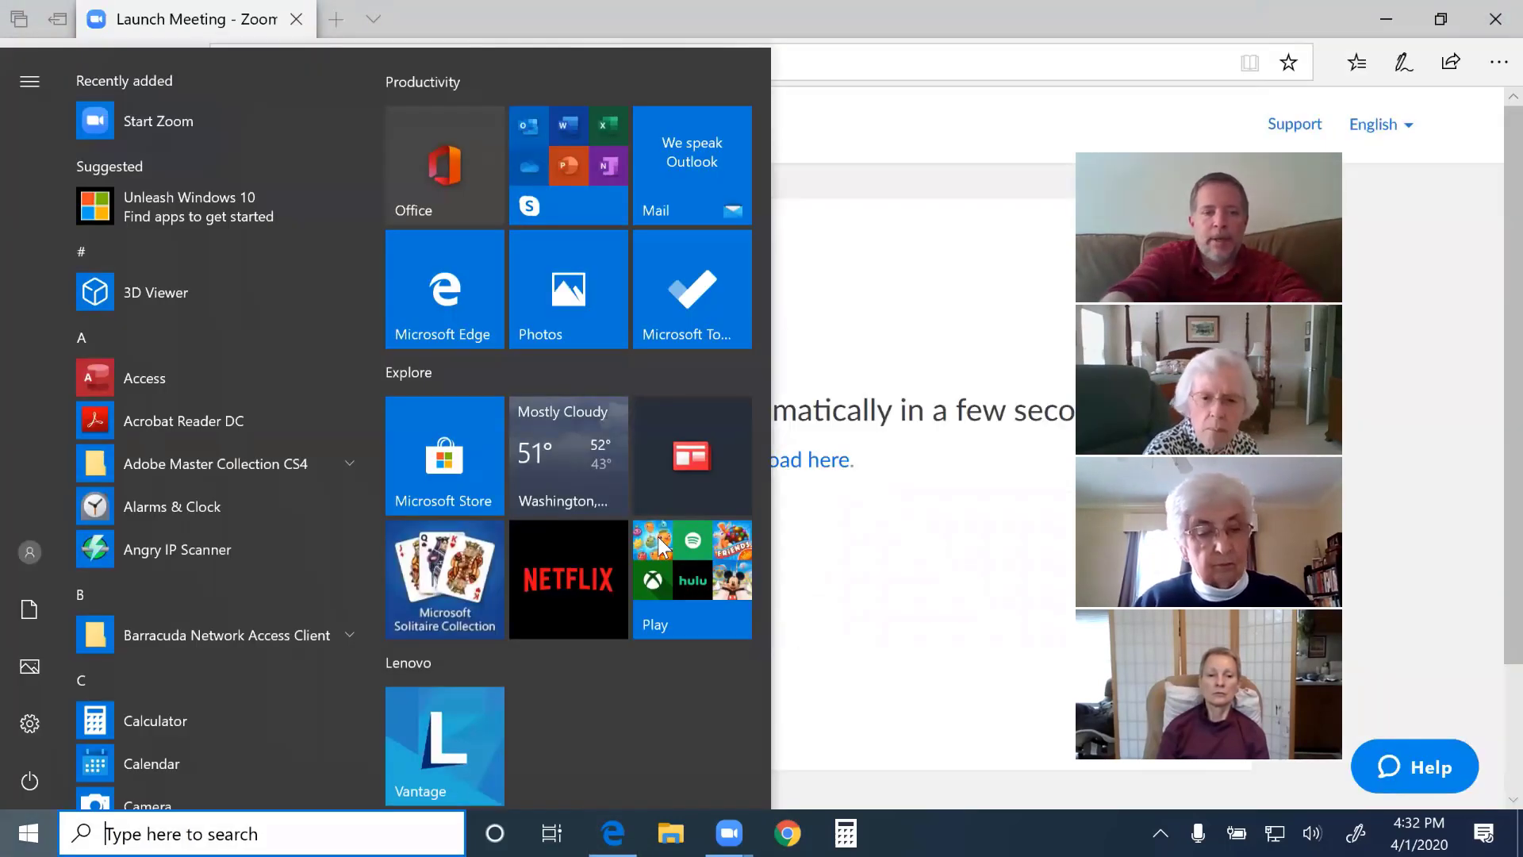
pyautogui.write('default')
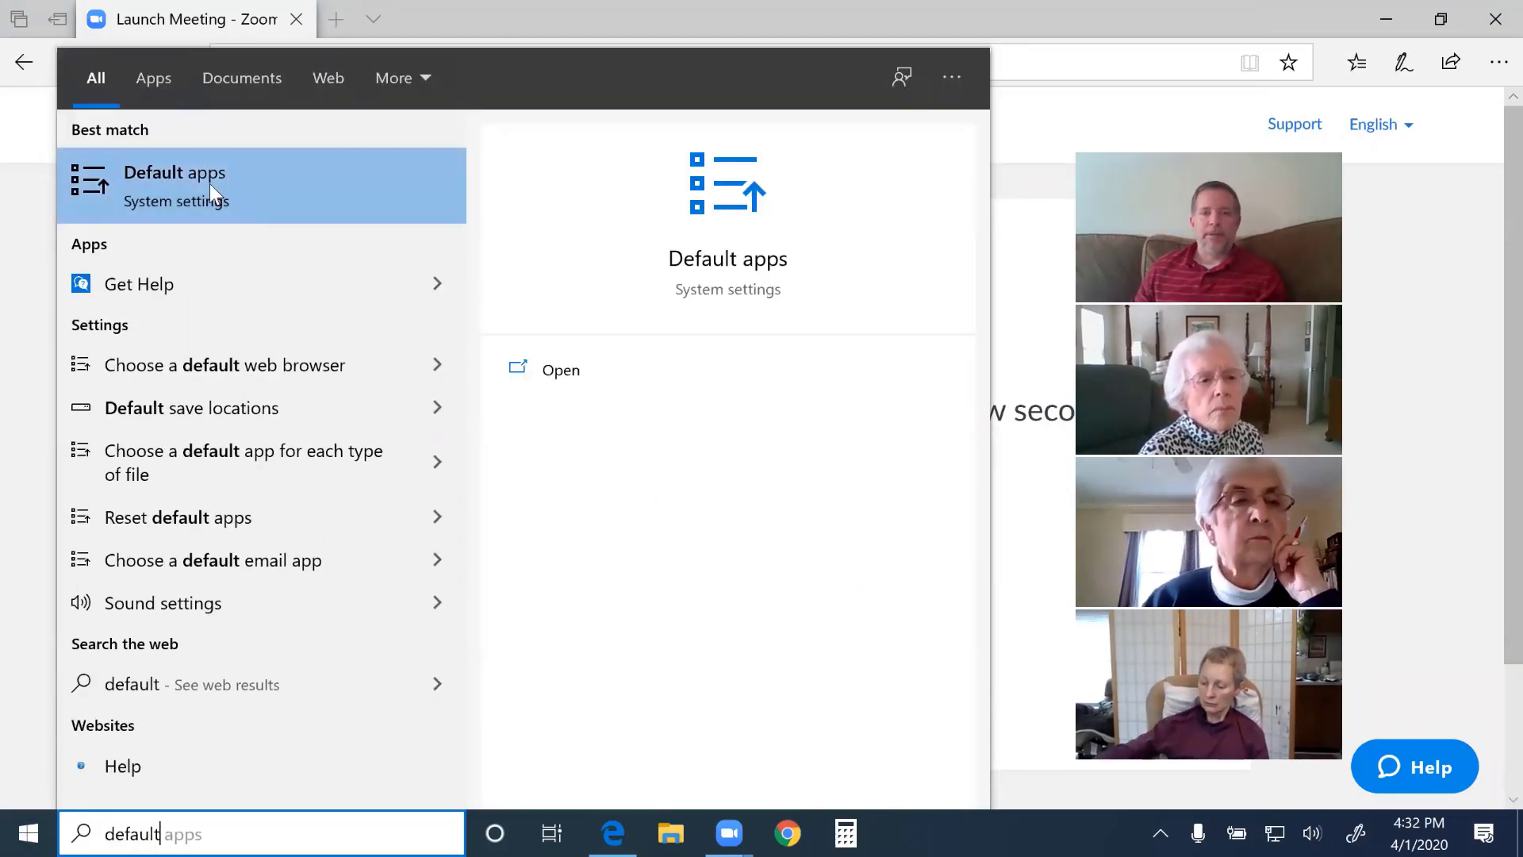
pyautogui.click(257, 192)
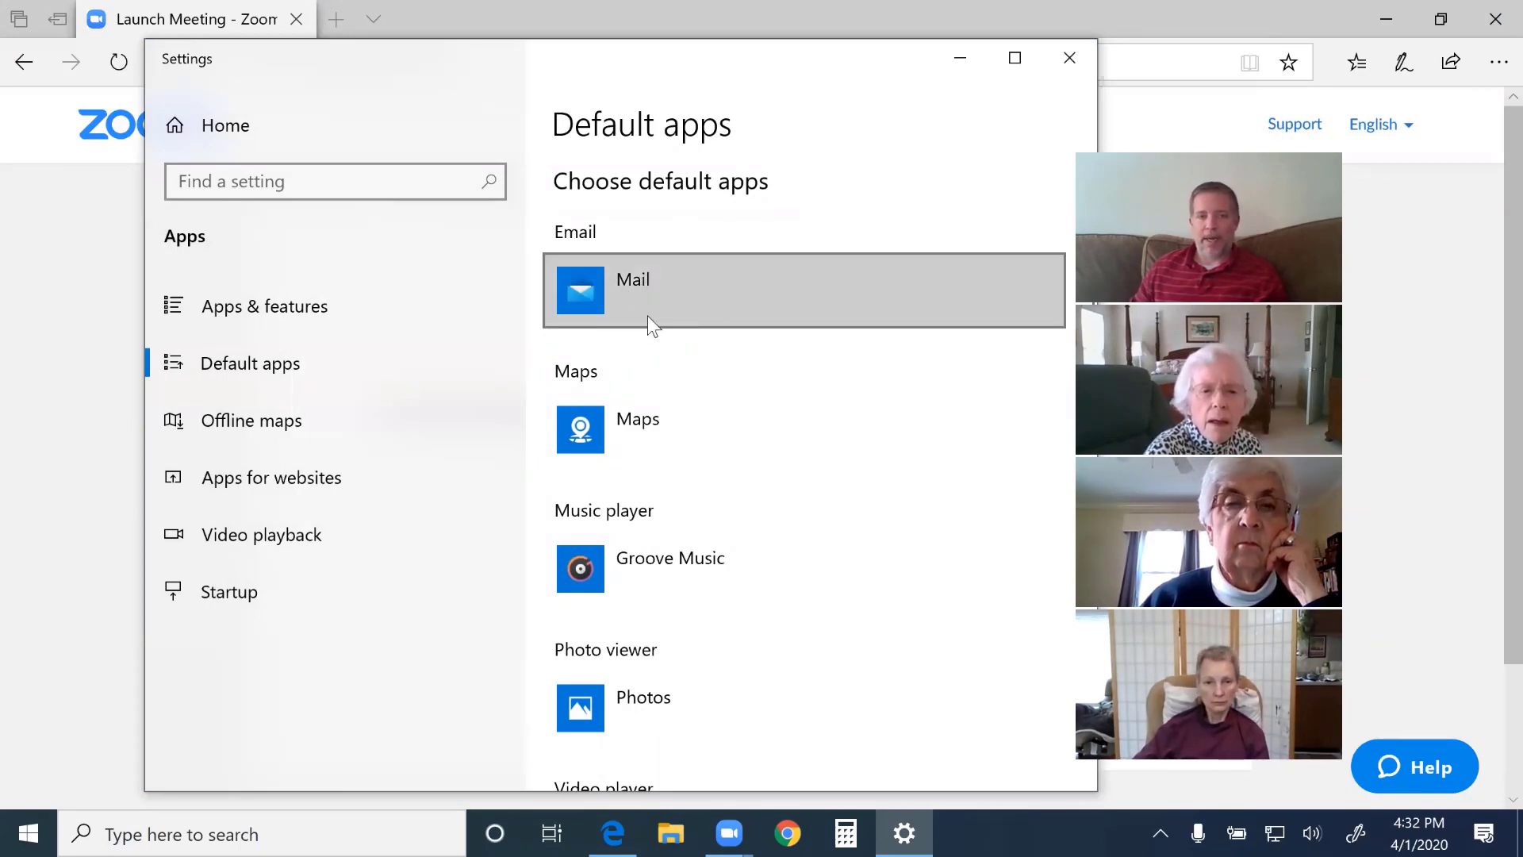
pyautogui.scroll(-3, 702, 312)
pyautogui.scroll(1, 702, 312)
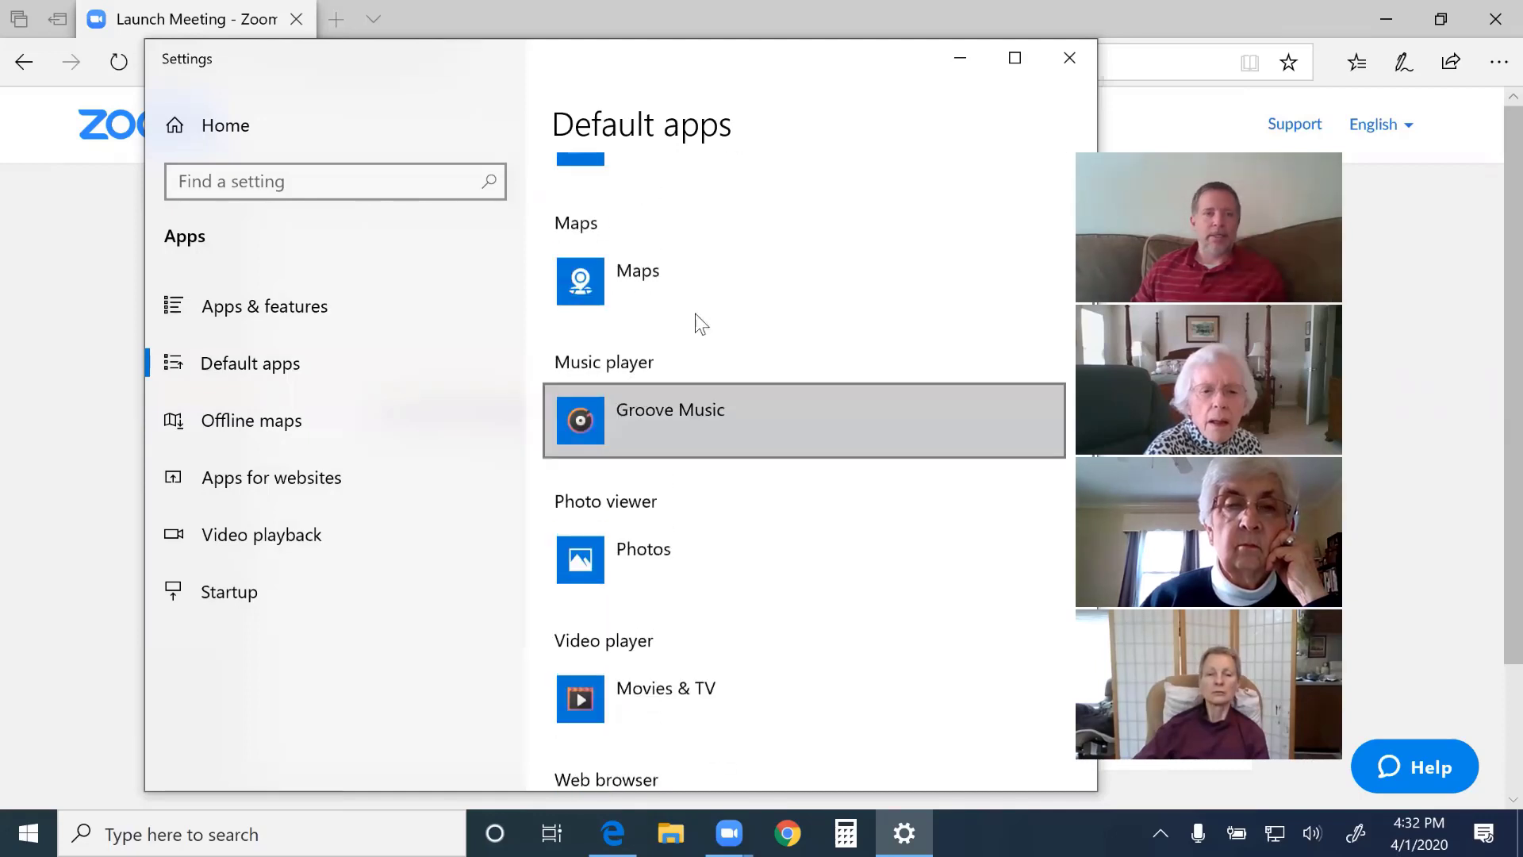
pyautogui.scroll(1, 694, 312)
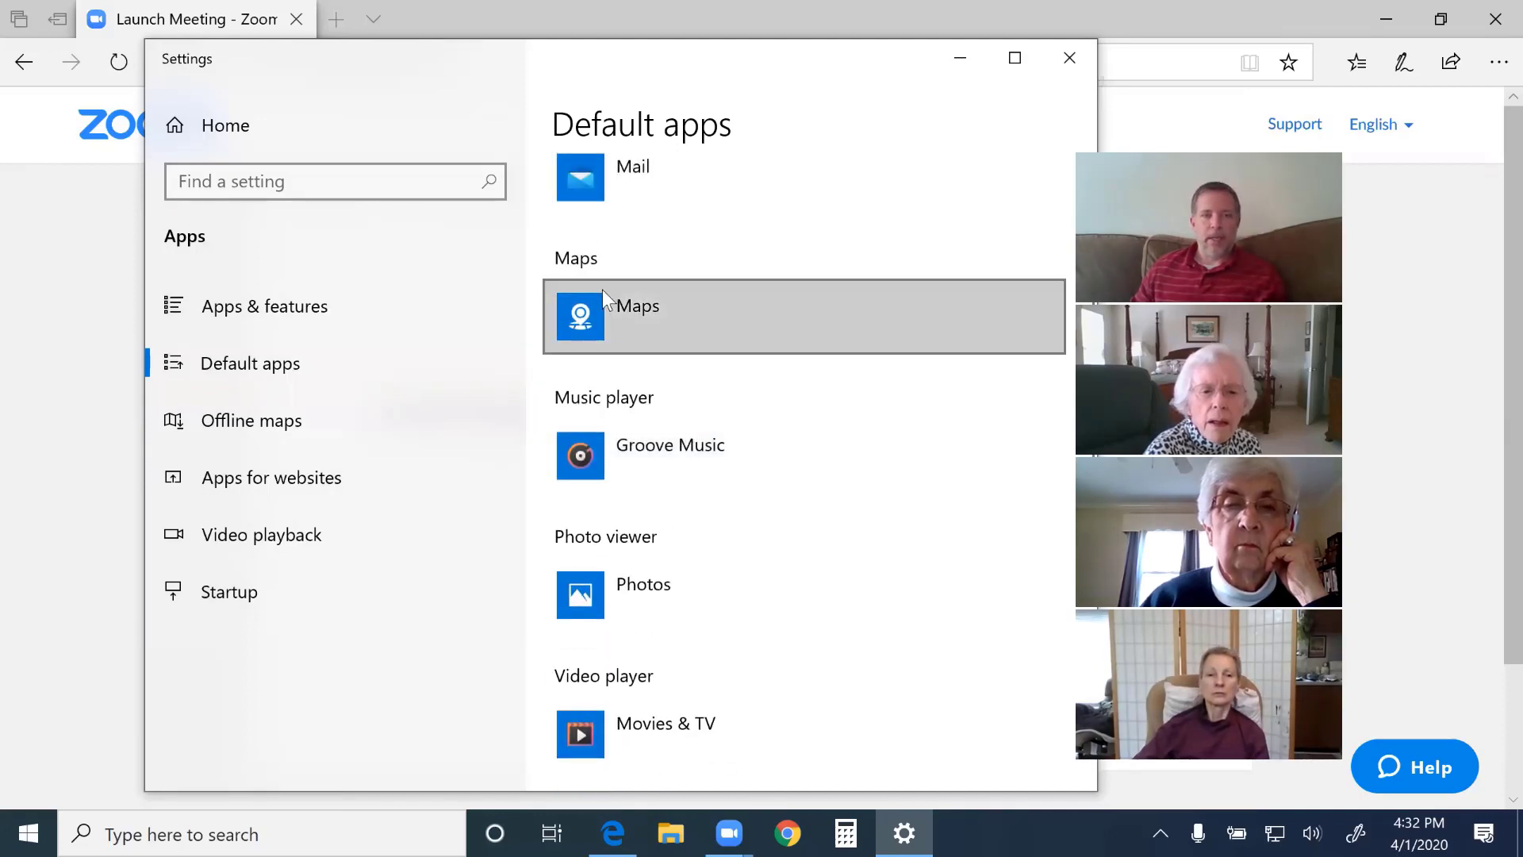
pyautogui.scroll(-5, 602, 288)
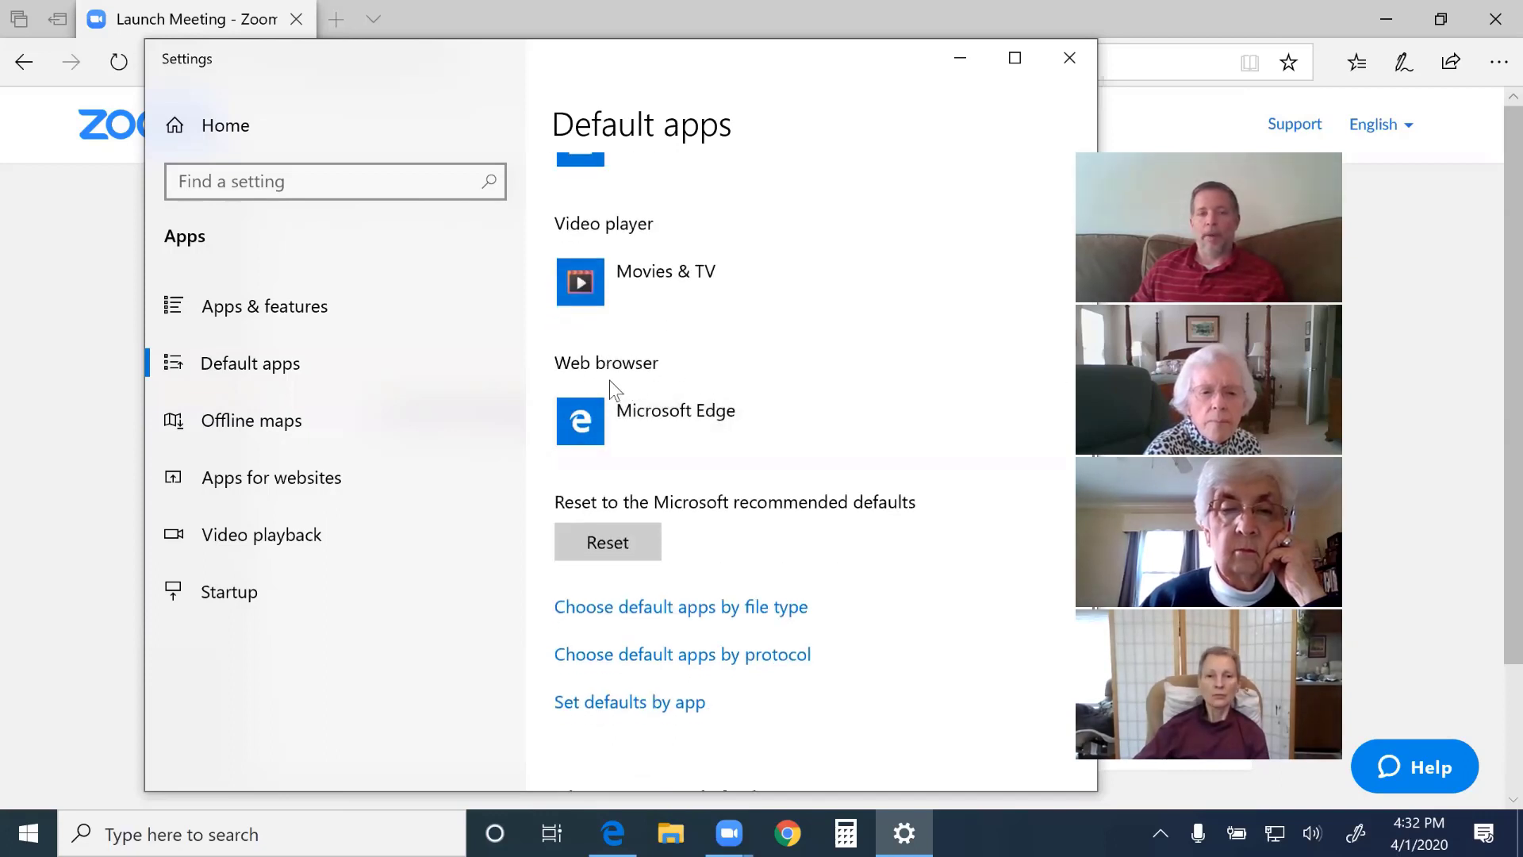
# Set the default web browser to Google Chrome and close Settings
pyautogui.click(616, 438)
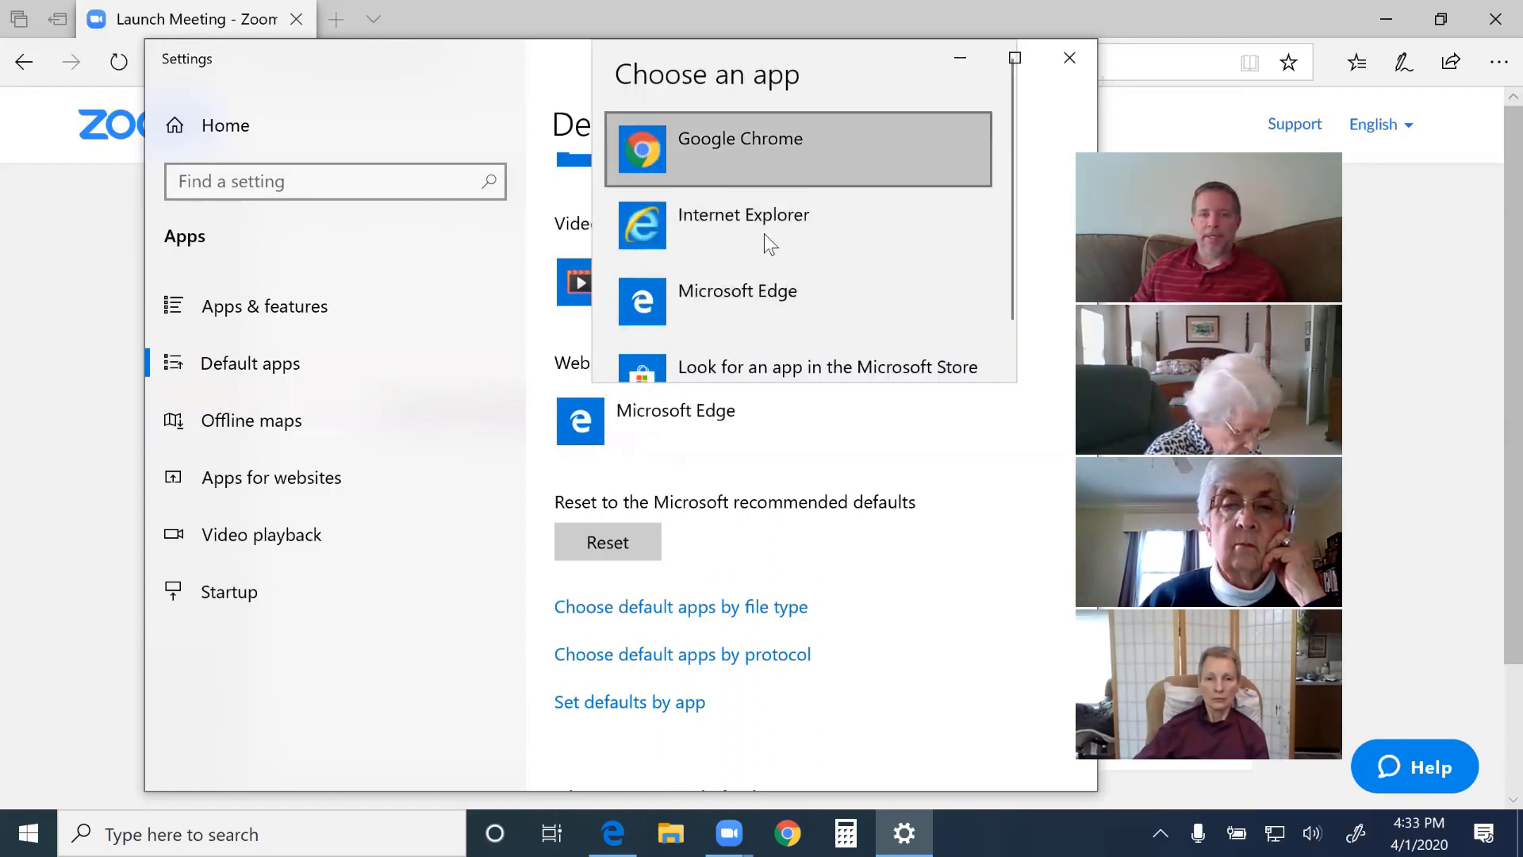
pyautogui.click(762, 159)
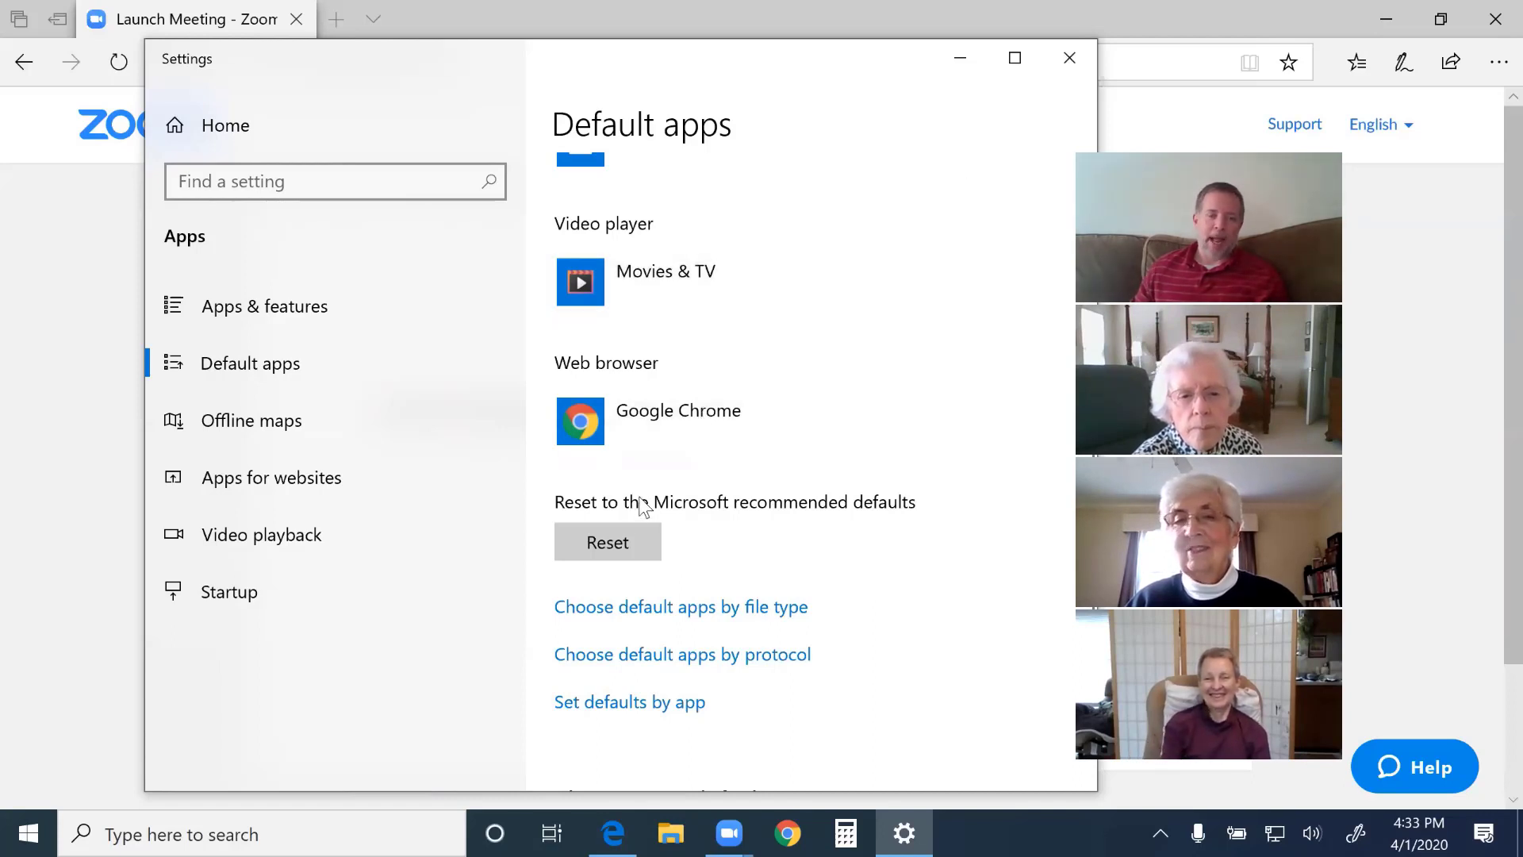
pyautogui.click(657, 435)
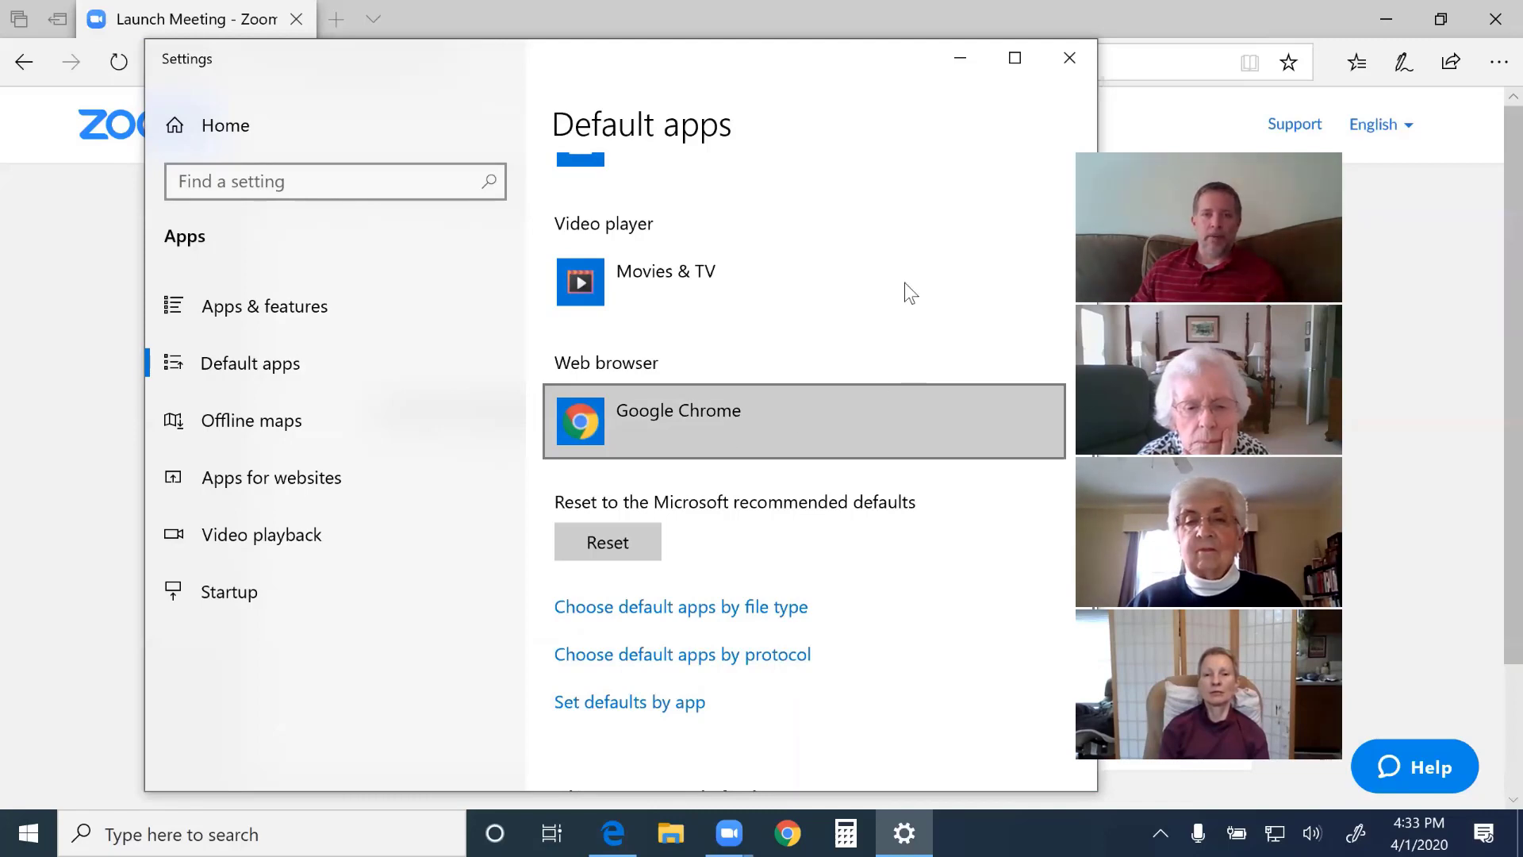
pyautogui.click(1070, 59)
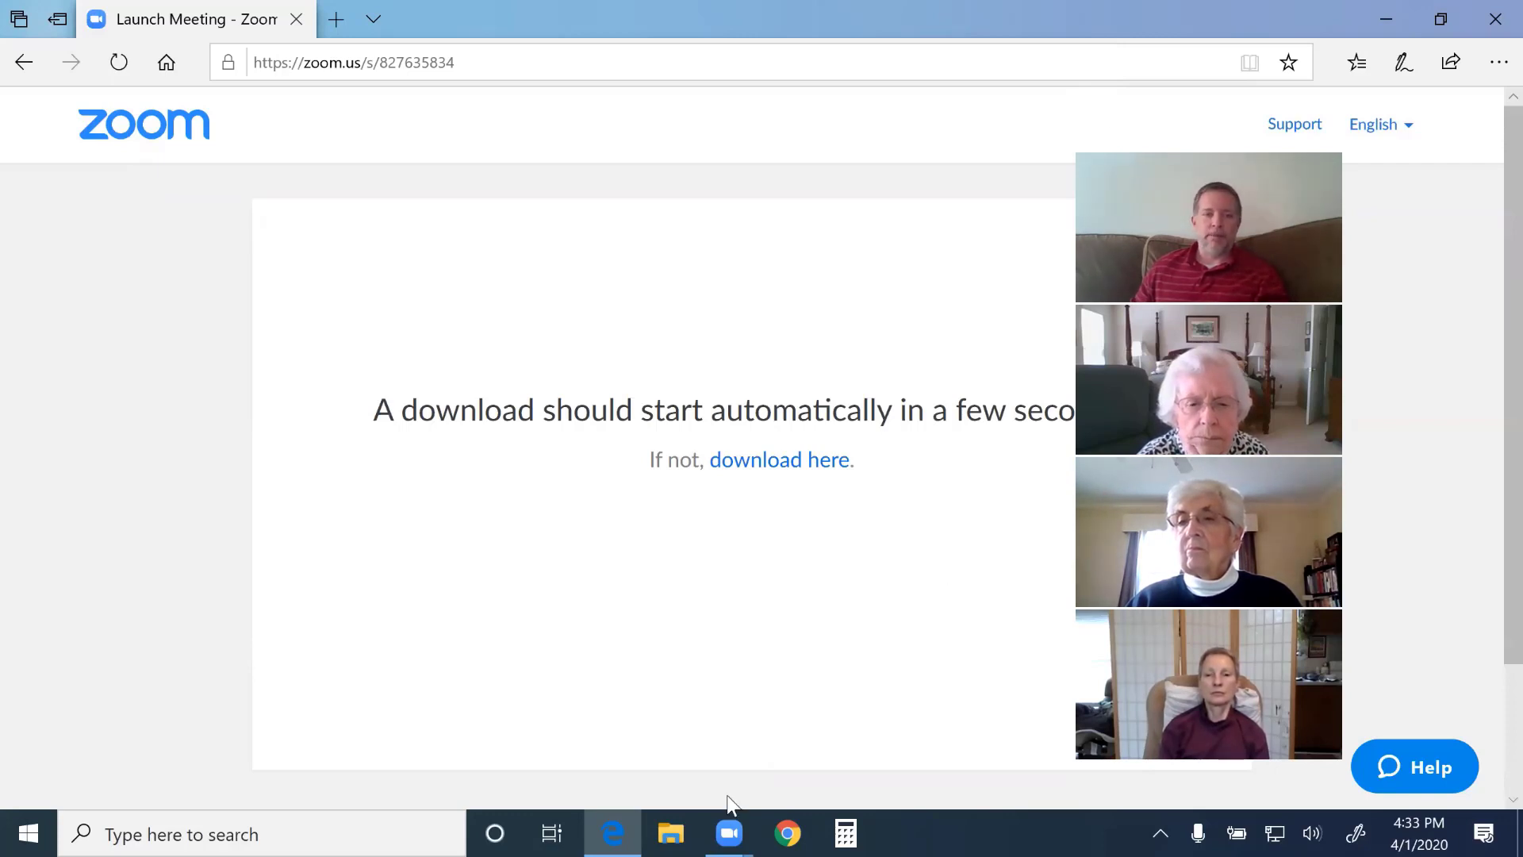
# Switch to Google Chrome and go to callbrady.com using the Google search box on the new tab page
pyautogui.click(788, 833)
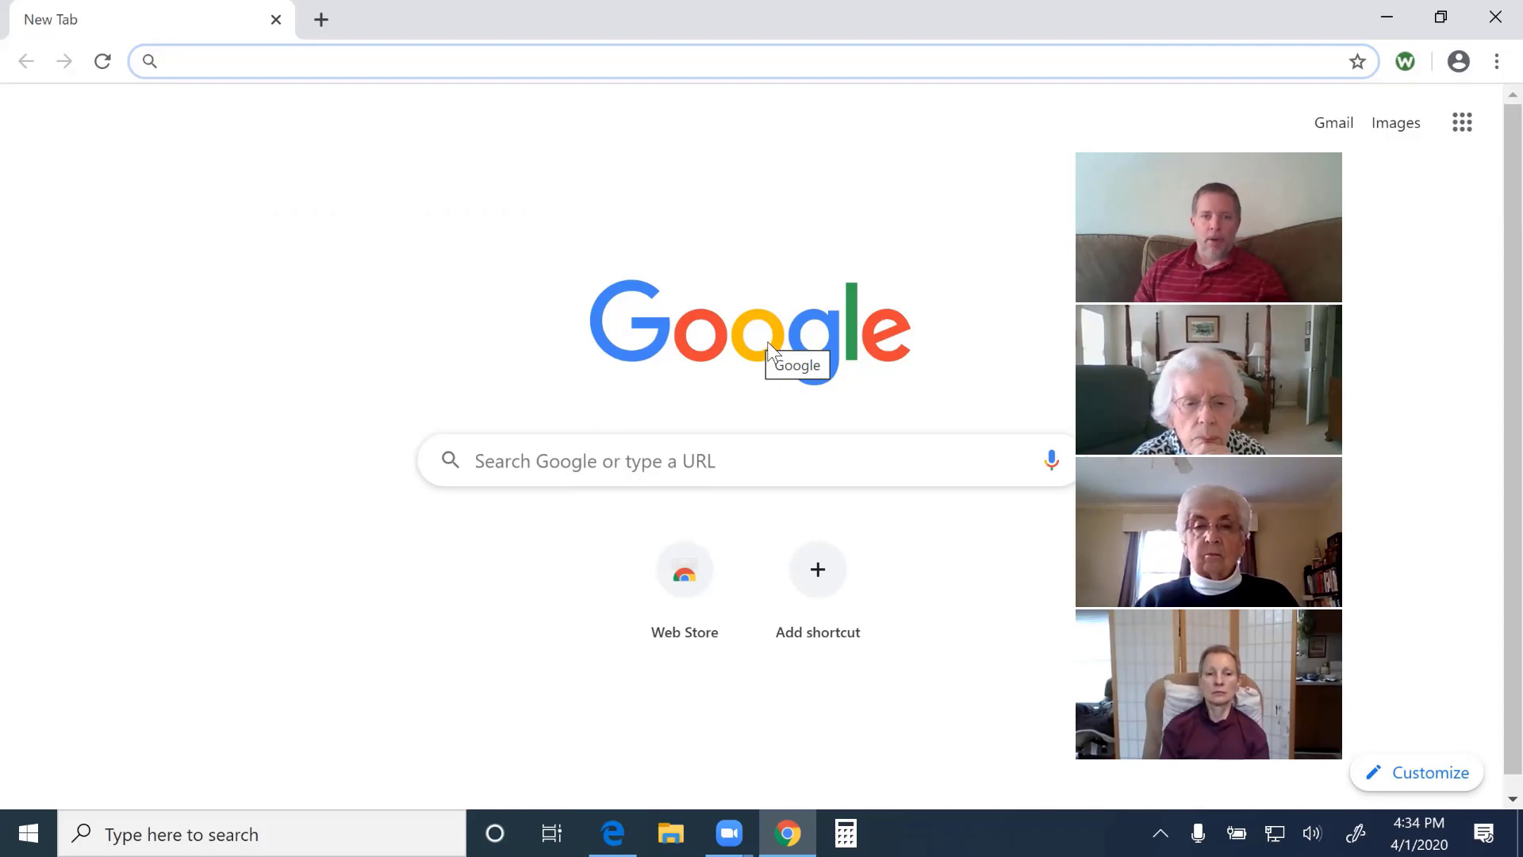
pyautogui.click(723, 472)
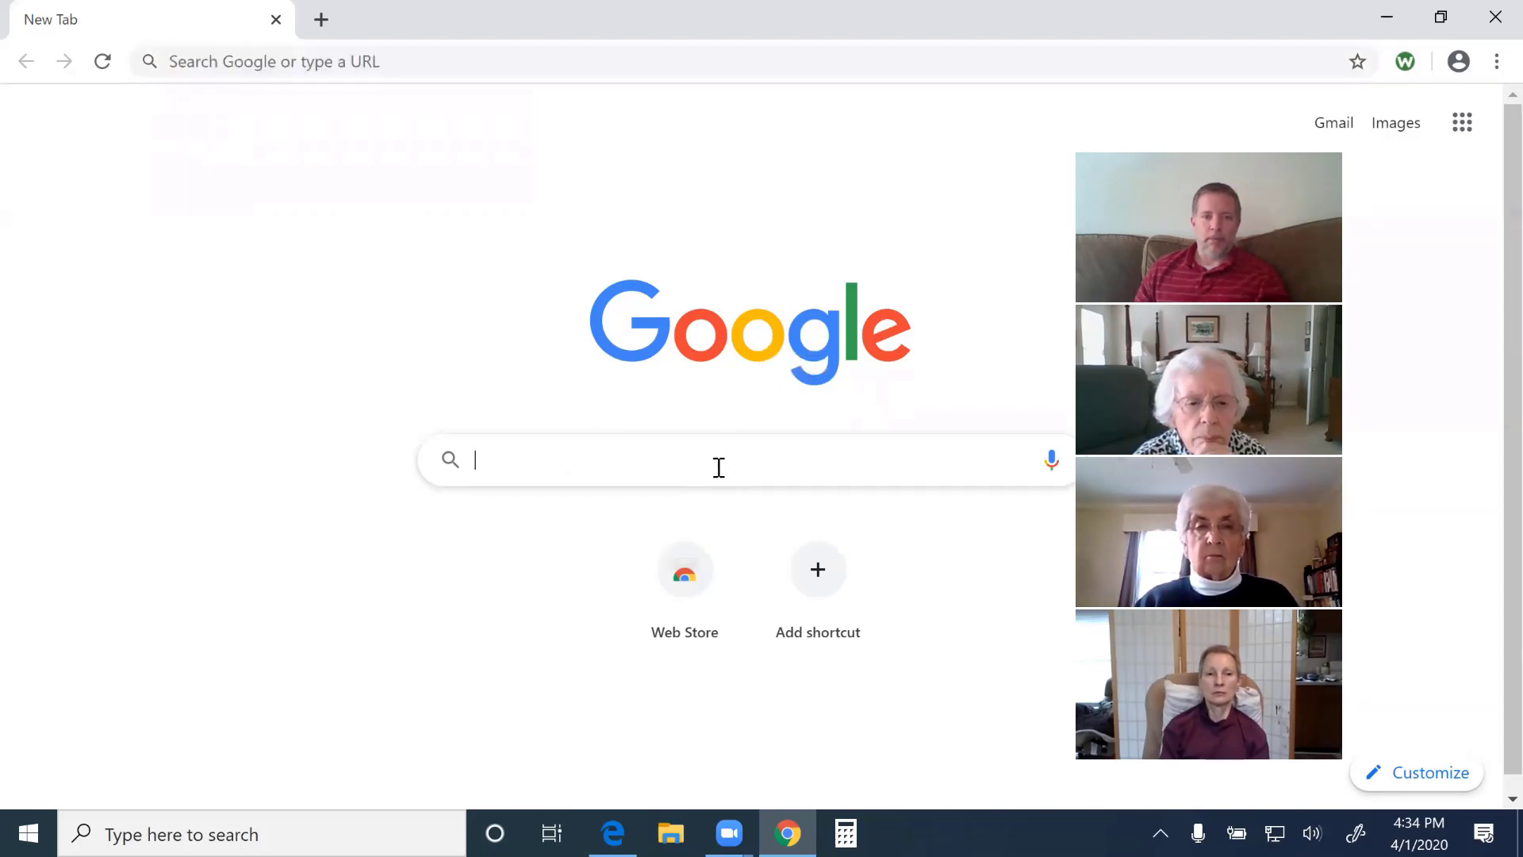
pyautogui.write('callbrady.com')
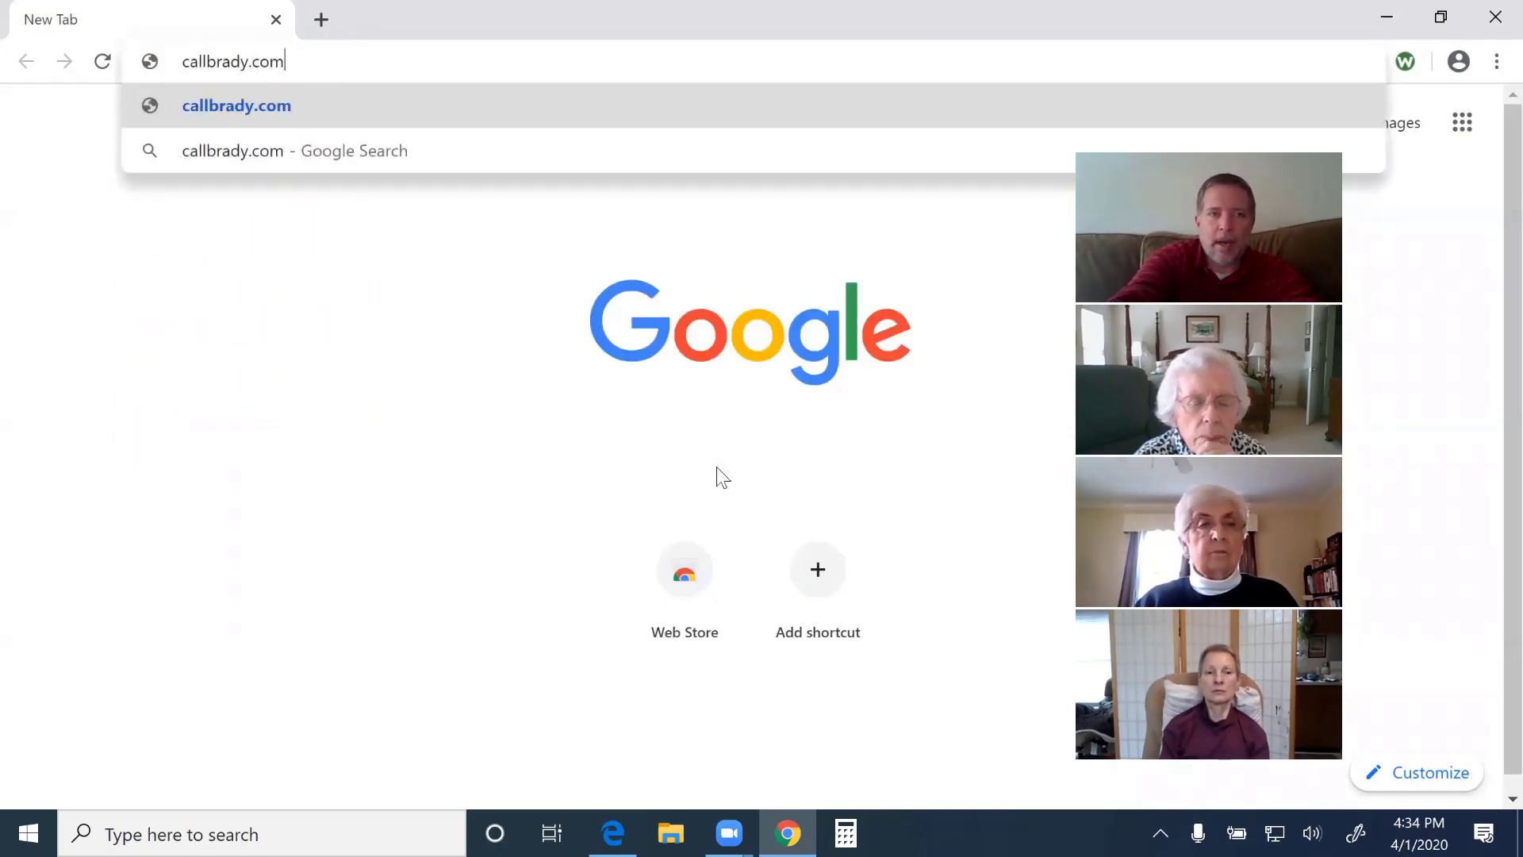
pyautogui.press('Return')
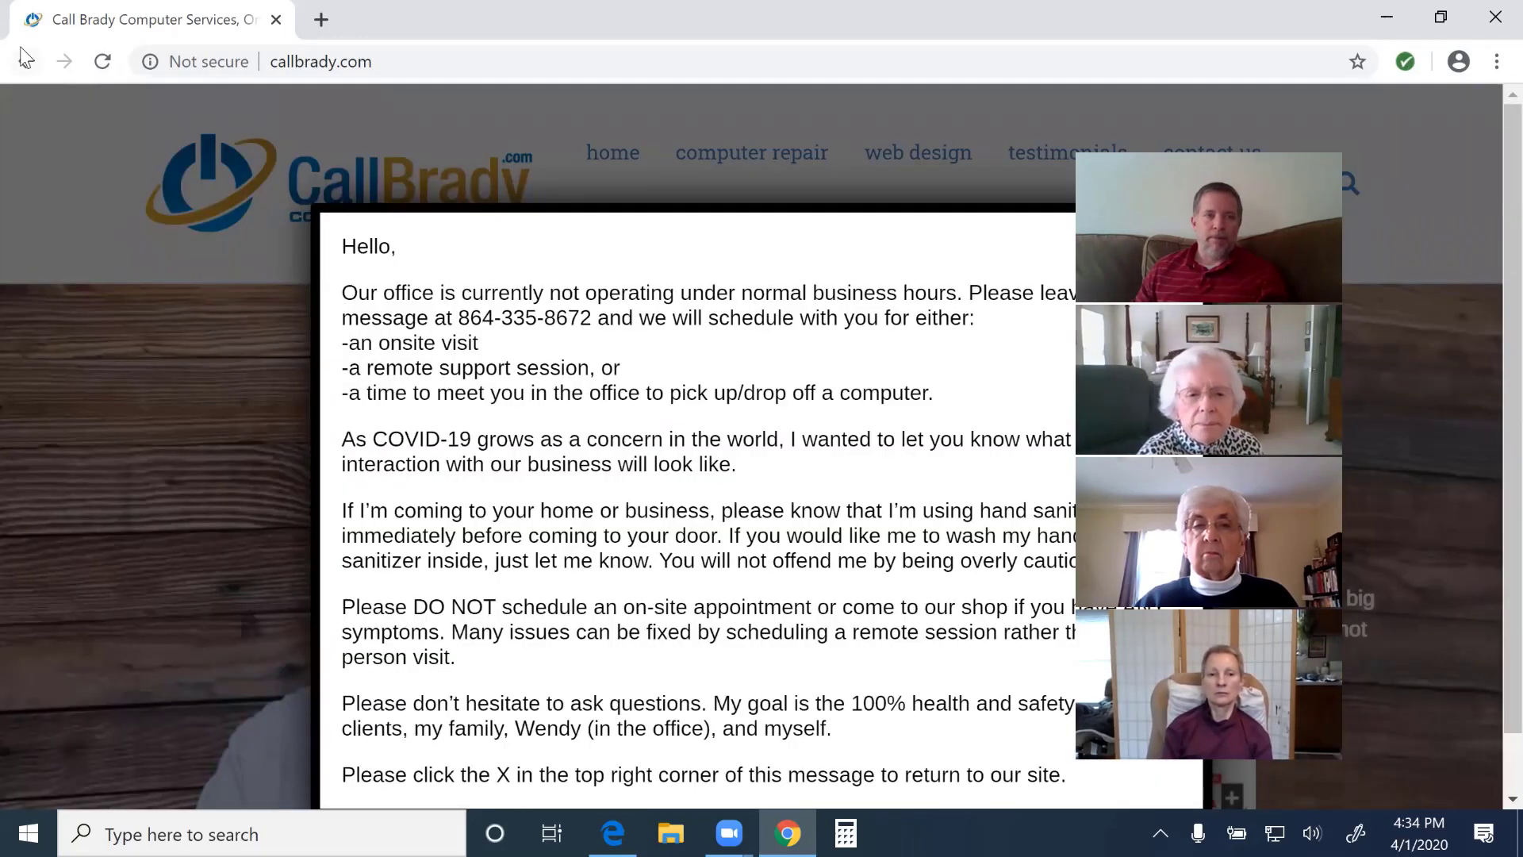
# Return to the new tab page and enter callbrady.com in the address bar without loading it
pyautogui.click(23, 63)
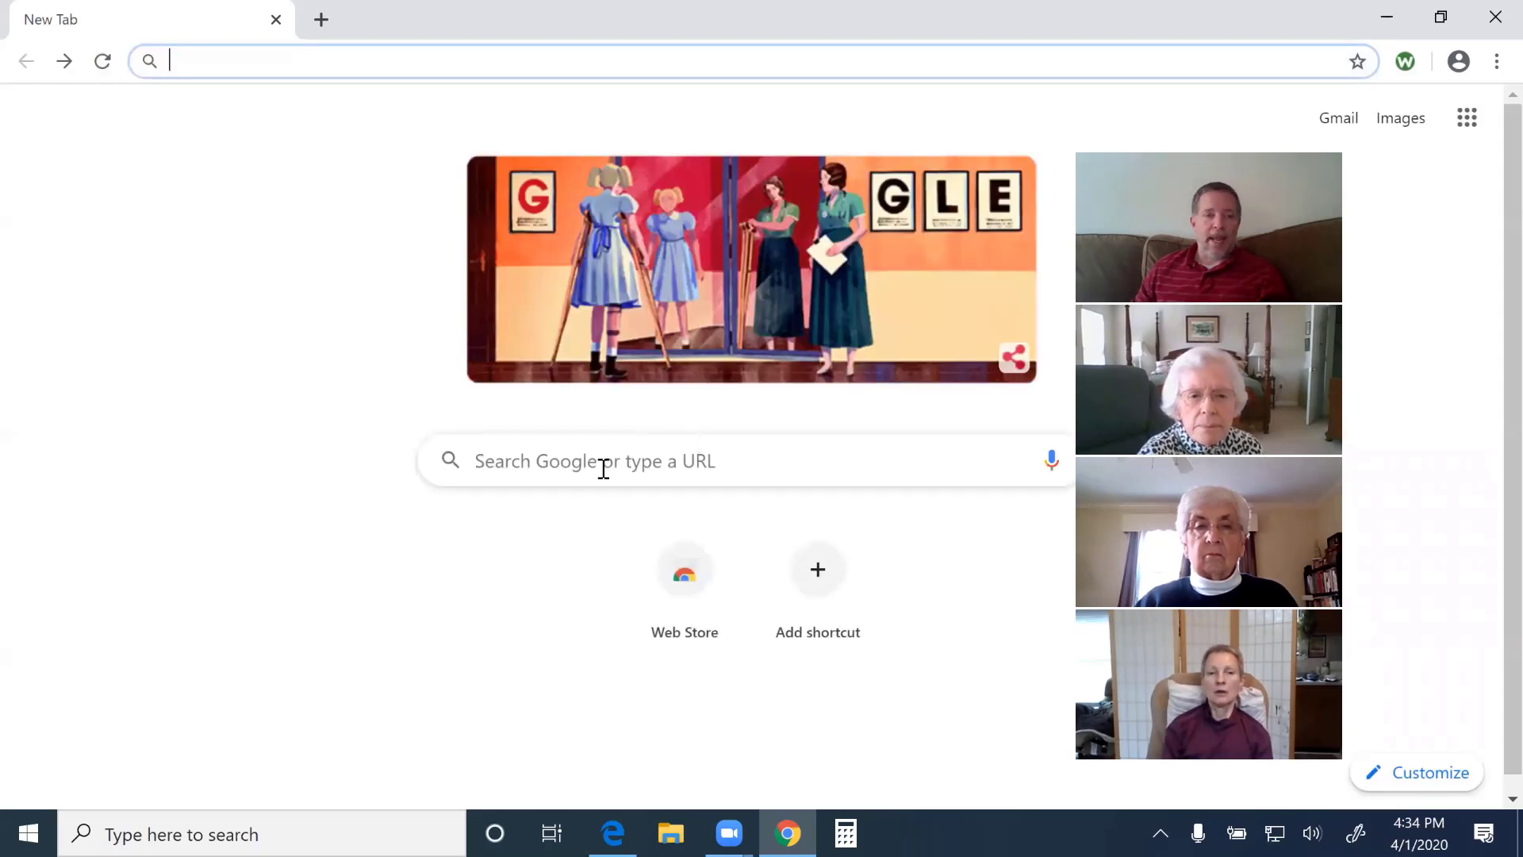
pyautogui.click(639, 460)
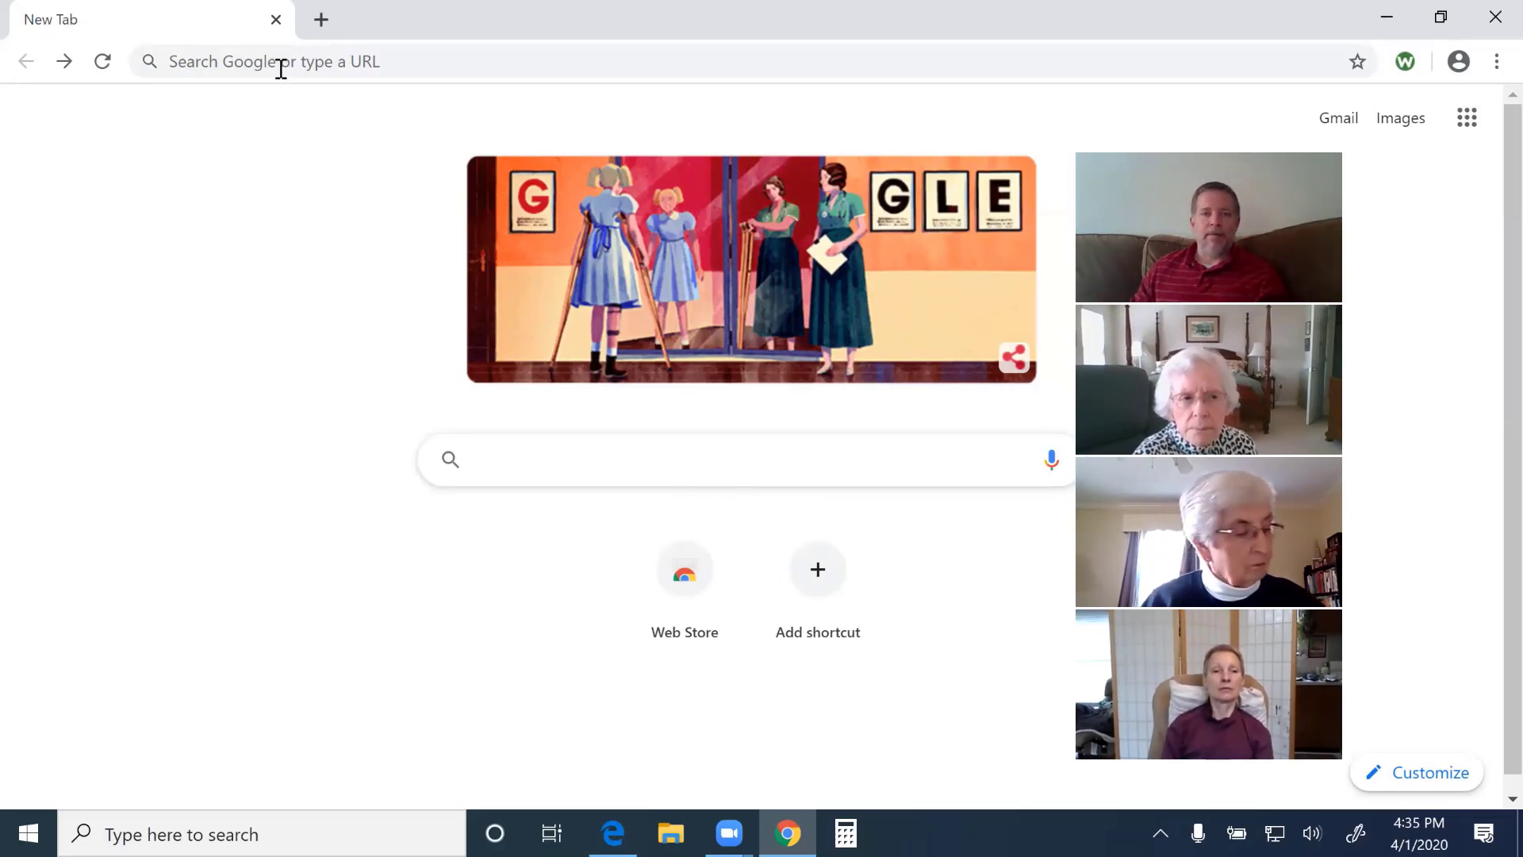
pyautogui.click(329, 66)
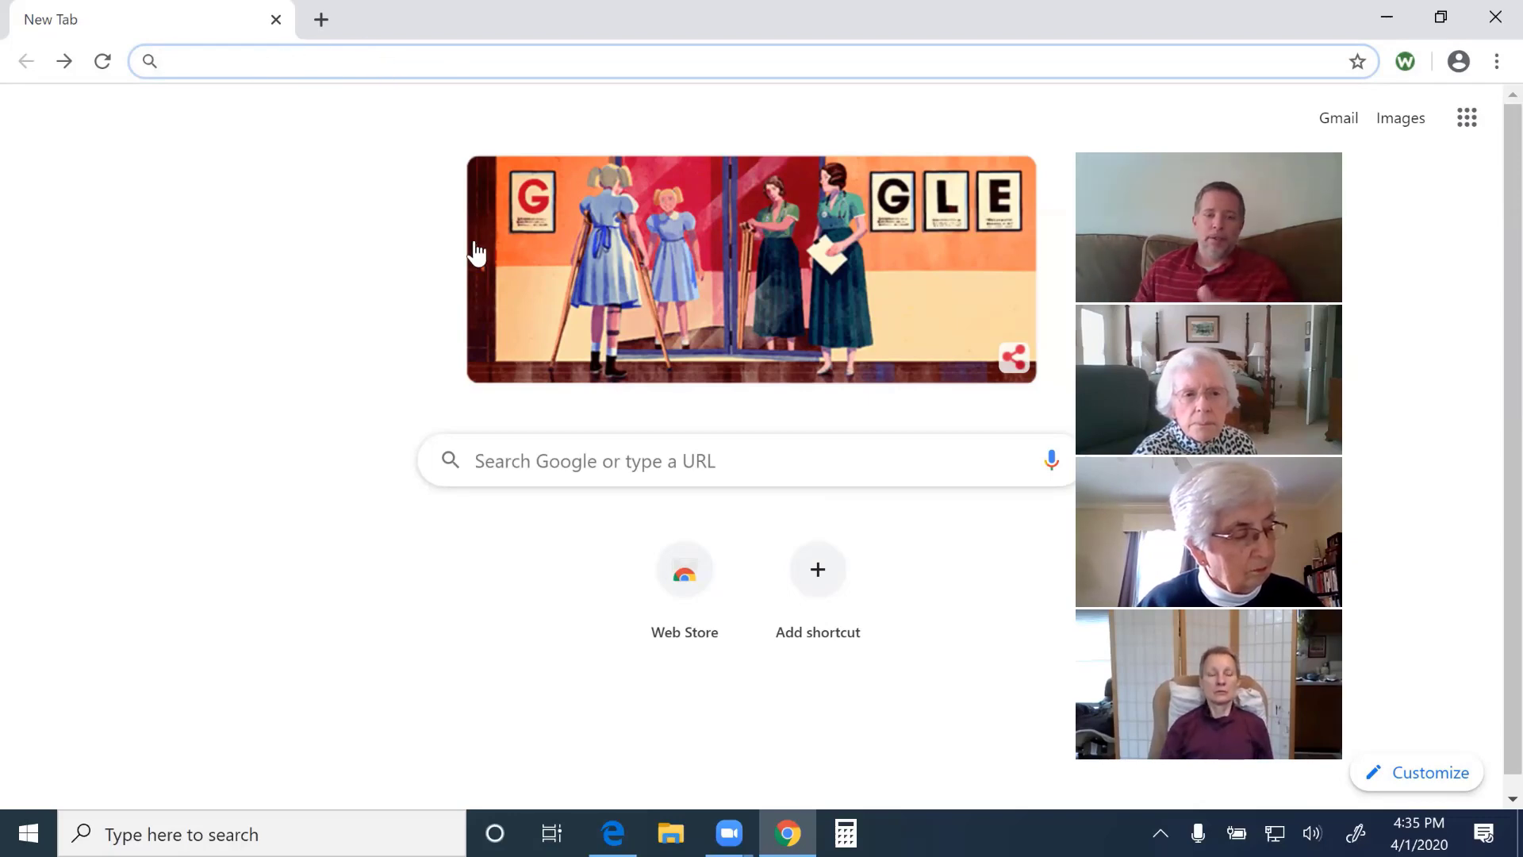
pyautogui.write('callbrady')
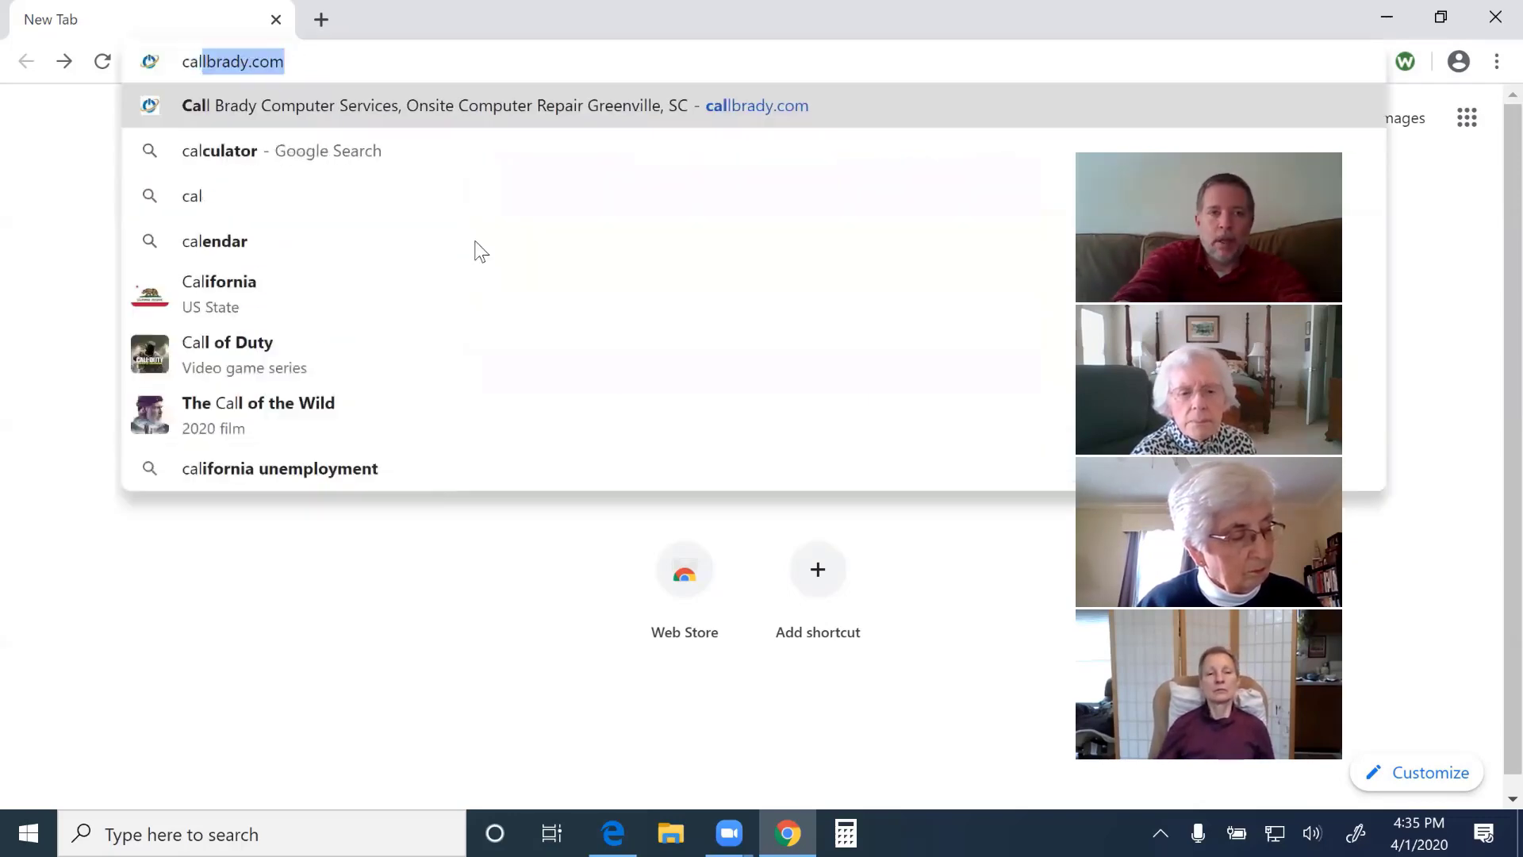
pyautogui.write('.com')
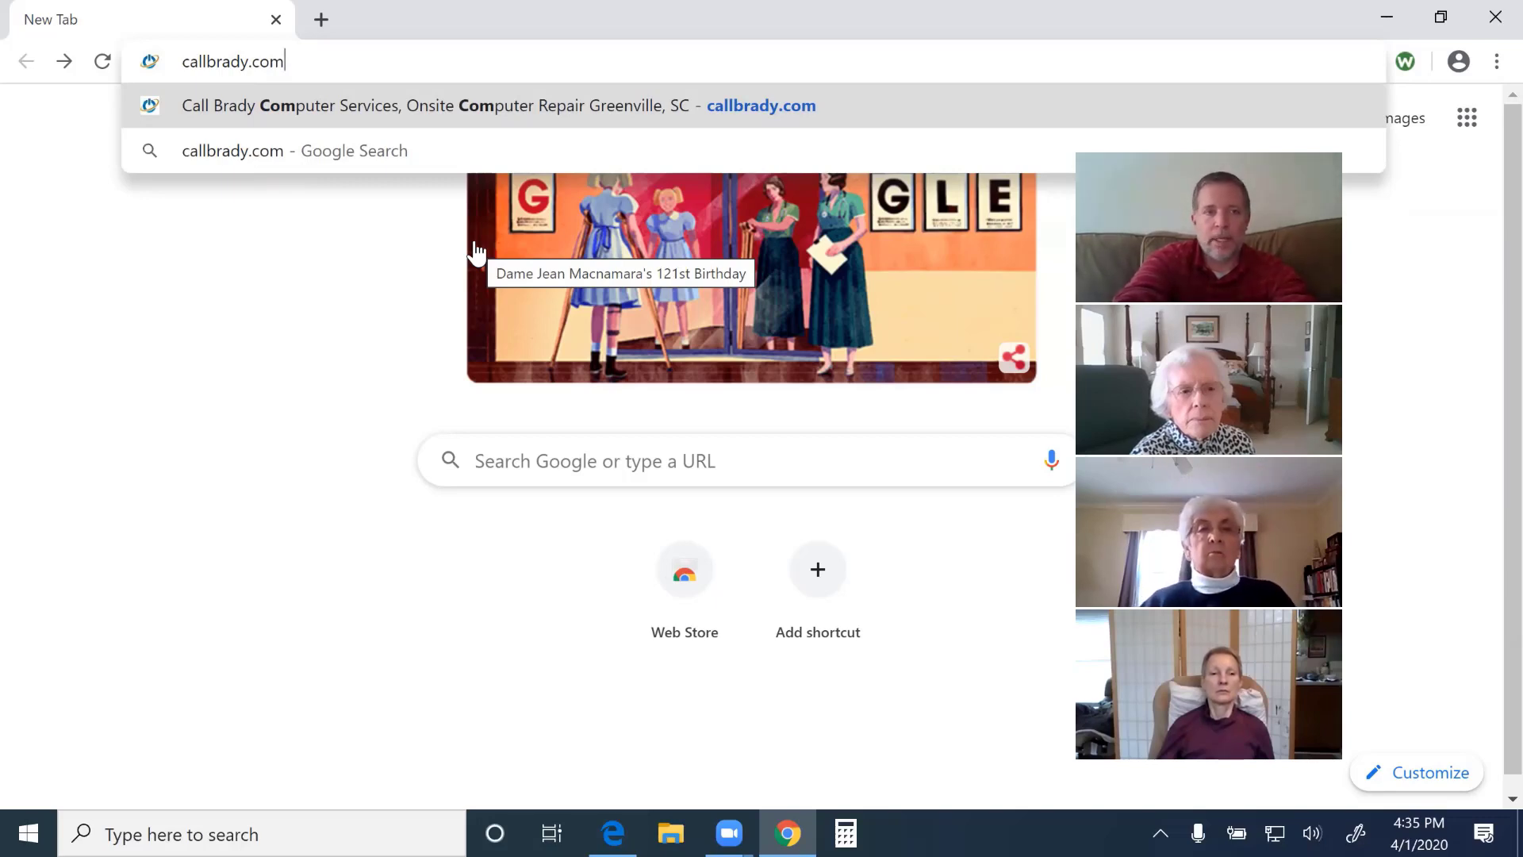
# Replace the entered address with the phrase "call brady", search for it, and review the results for the callbrady.com listing
pyautogui.press('BackSpace')
pyautogui.press('BackSpace')
pyautogui.press('BackSpace')
pyautogui.press('BackSpace')
pyautogui.press('BackSpace')
pyautogui.press('BackSpace')
pyautogui.press('BackSpace')
pyautogui.press('BackSpace')
pyautogui.press('BackSpace')
pyautogui.press('BackSpace')
pyautogui.press('BackSpace')
pyautogui.press('BackSpace')
pyautogui.press('BackSpace')
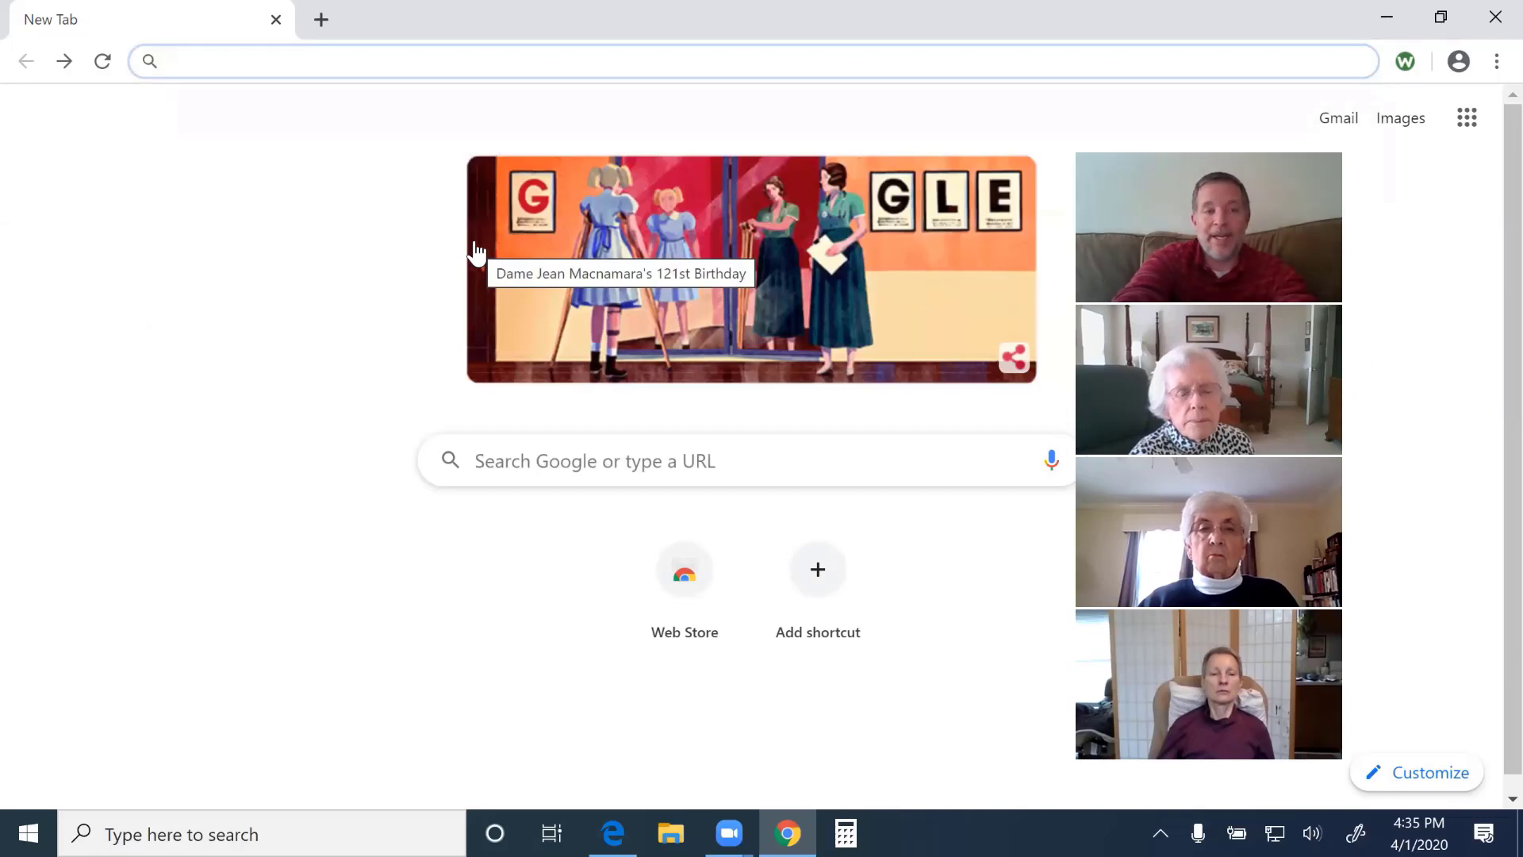
pyautogui.write('call b')
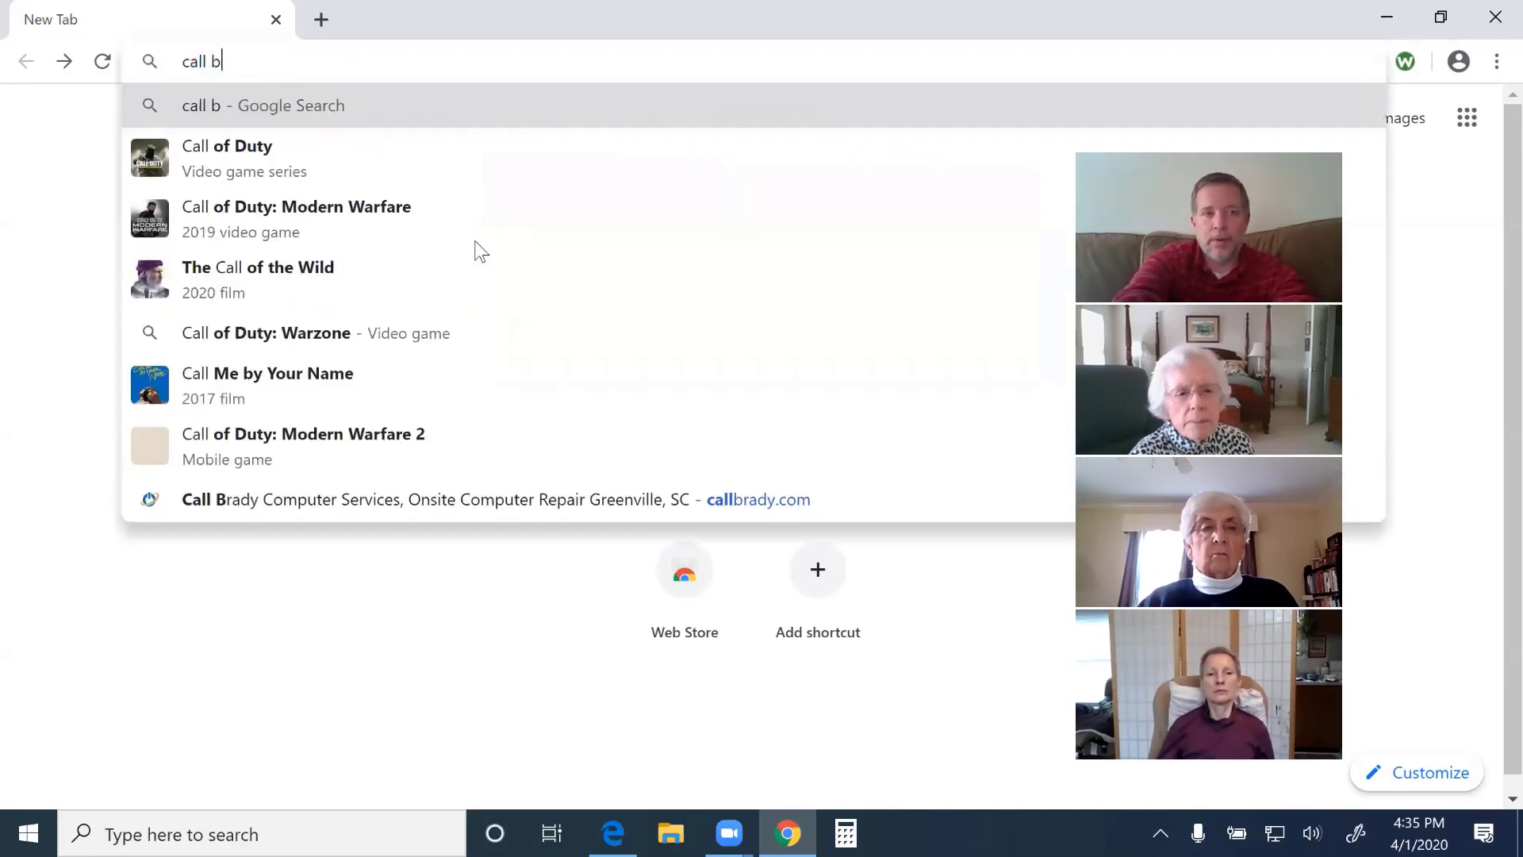
pyautogui.write('rady')
pyautogui.press('Return')
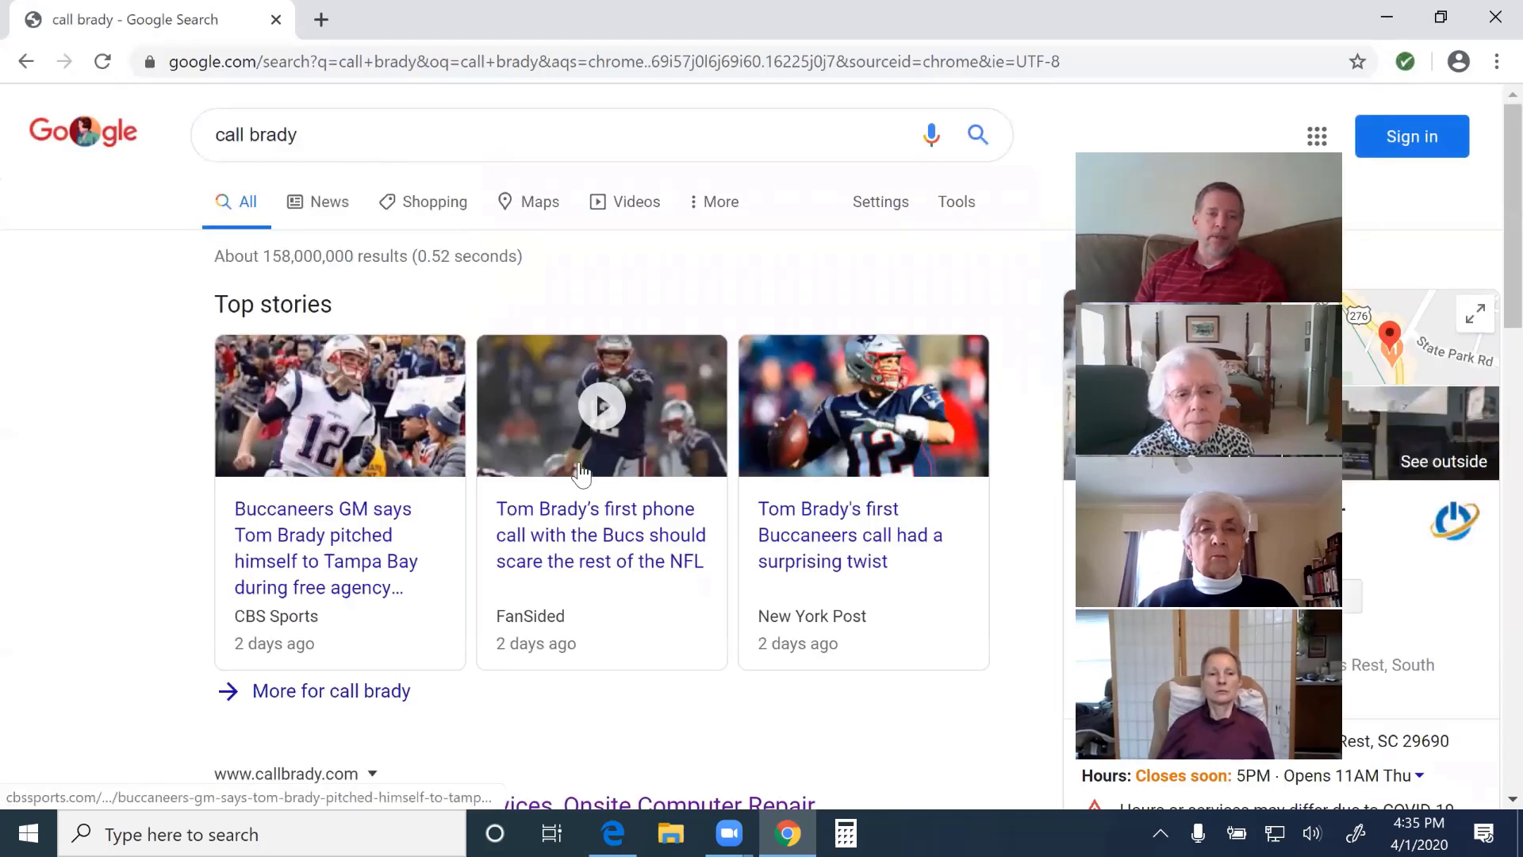
pyautogui.scroll(-5, 252, 546)
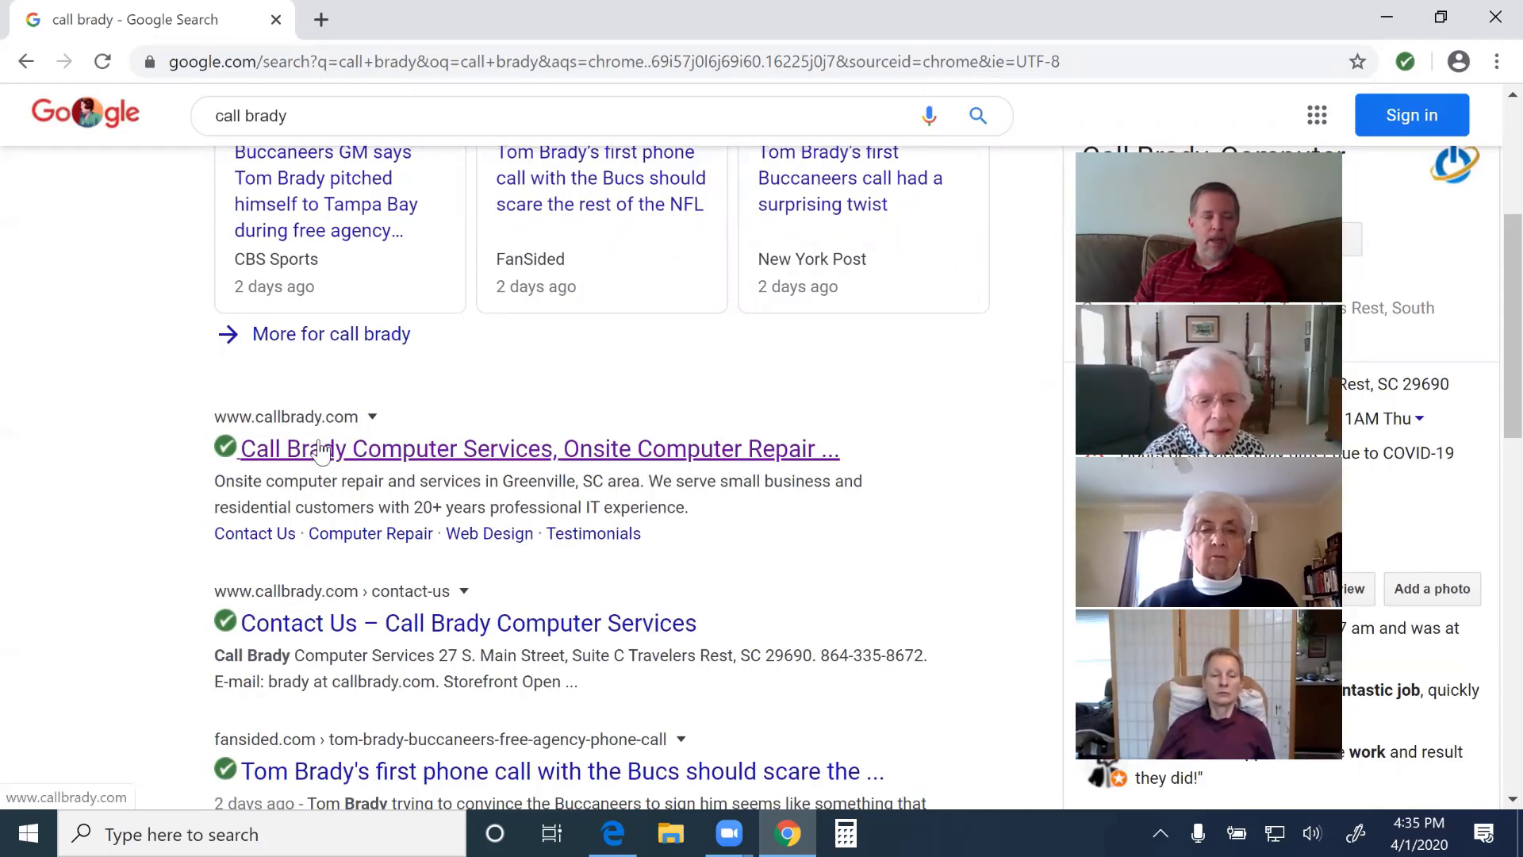
pyautogui.scroll(5, 320, 451)
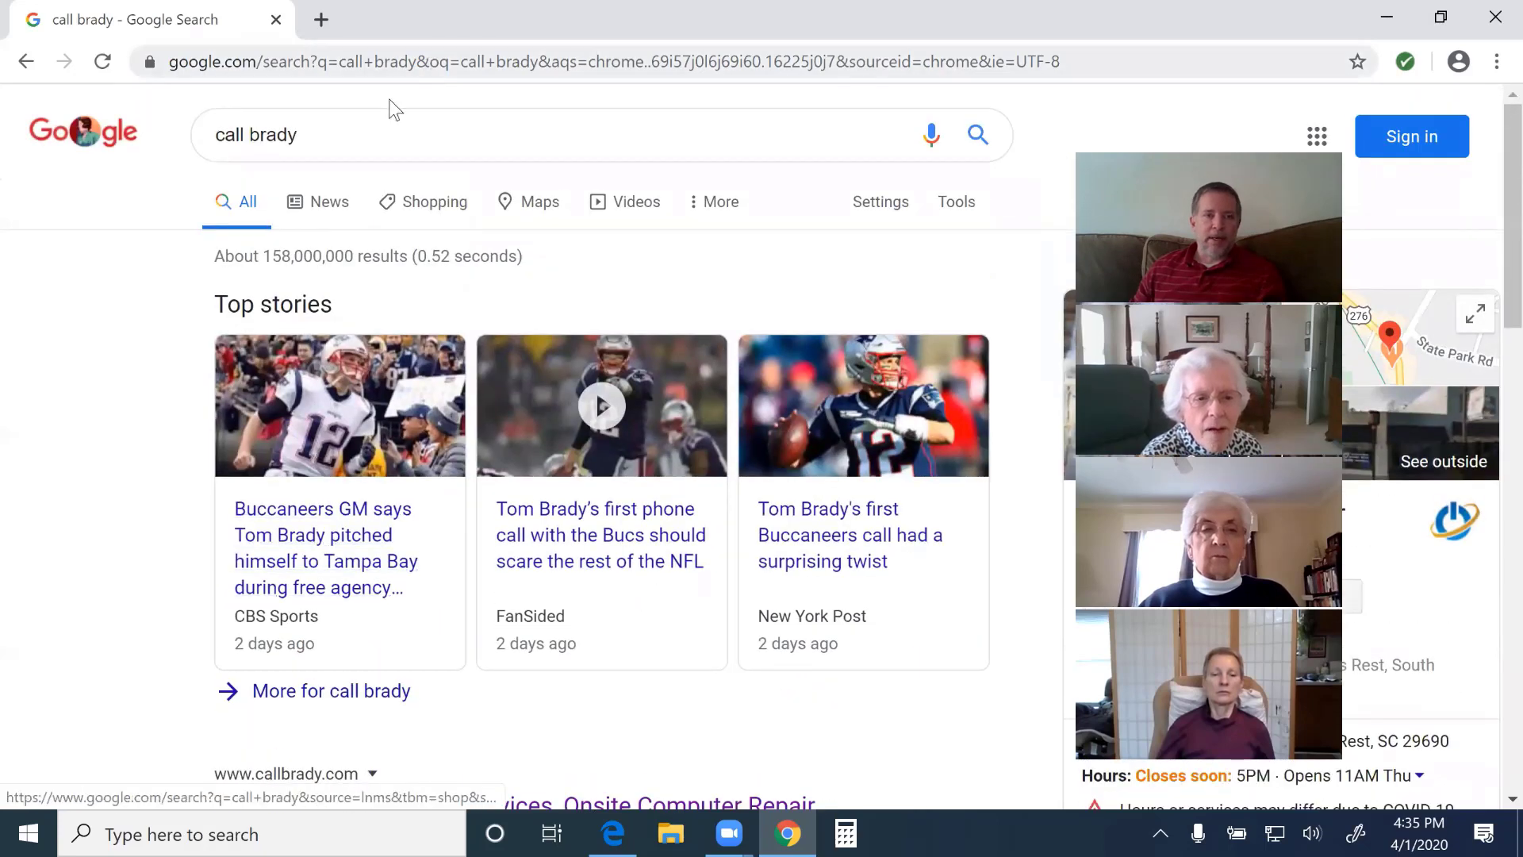
# Go directly to msn.com from the address bar
pyautogui.click(378, 62)
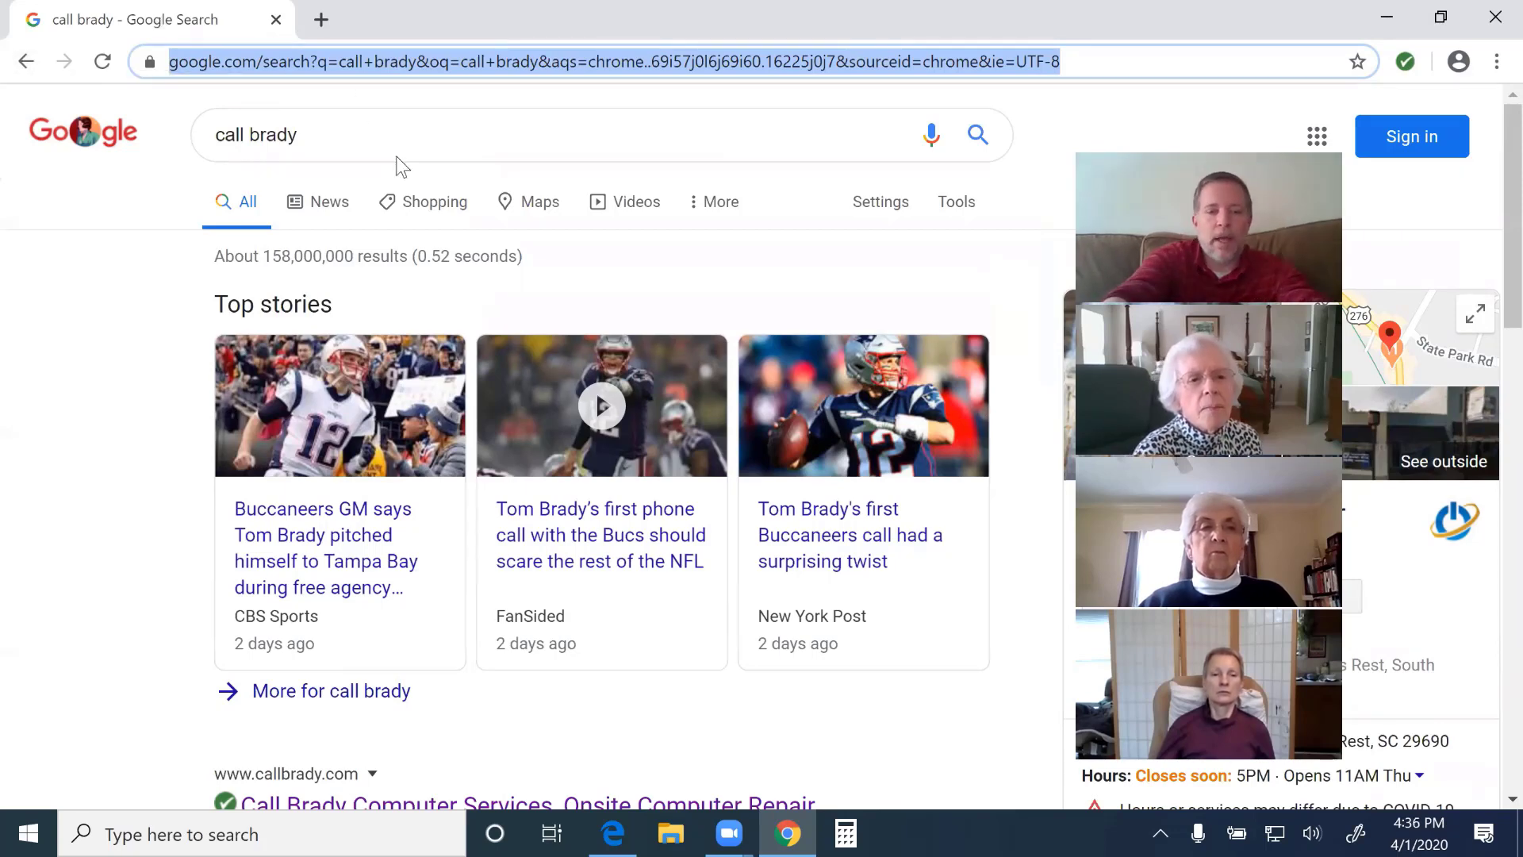
pyautogui.write('msn.com')
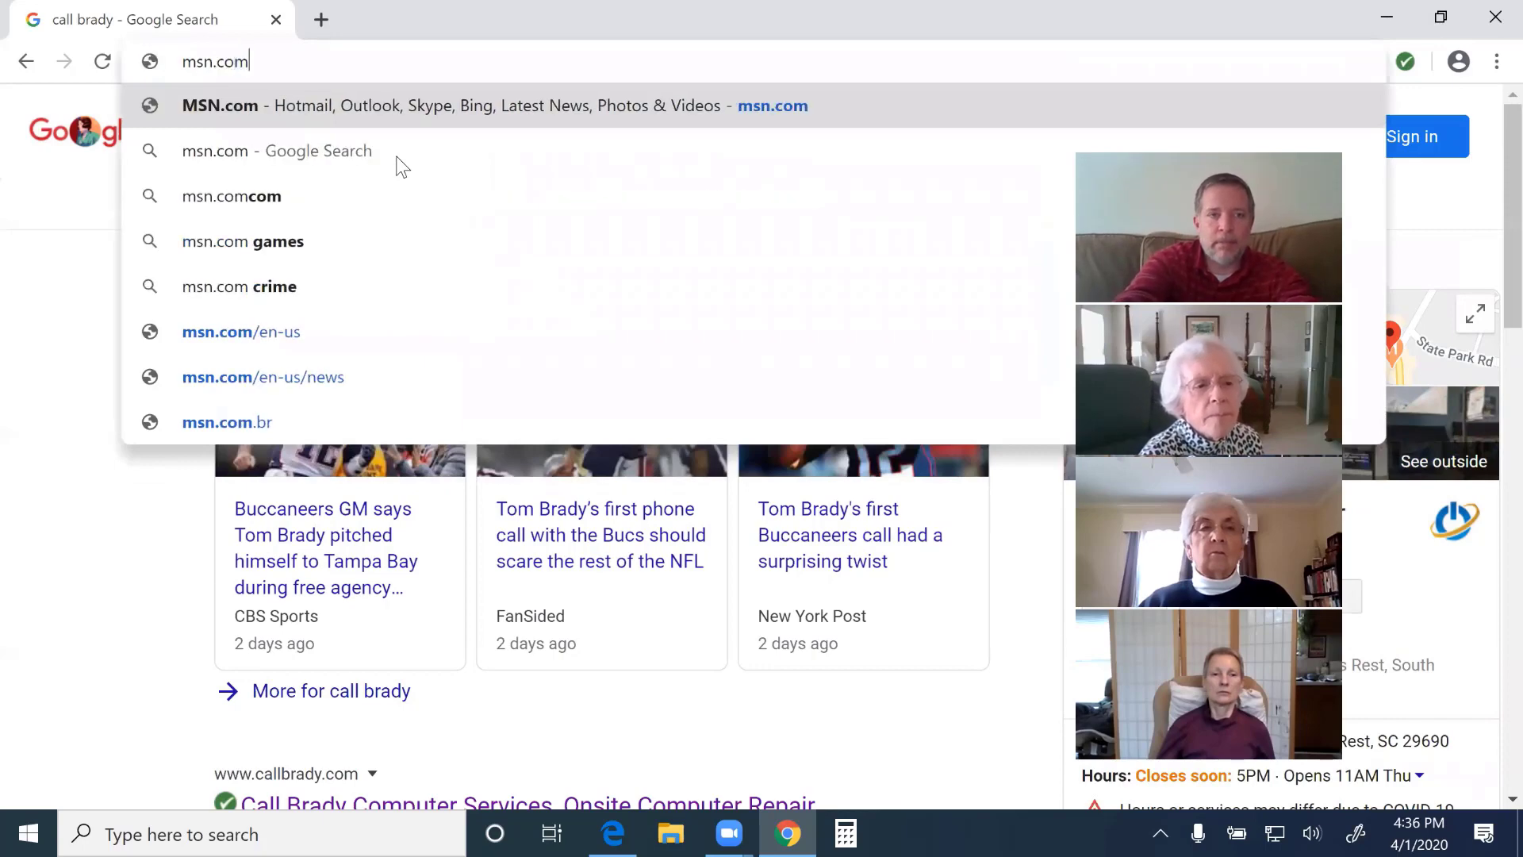
pyautogui.press('Return')
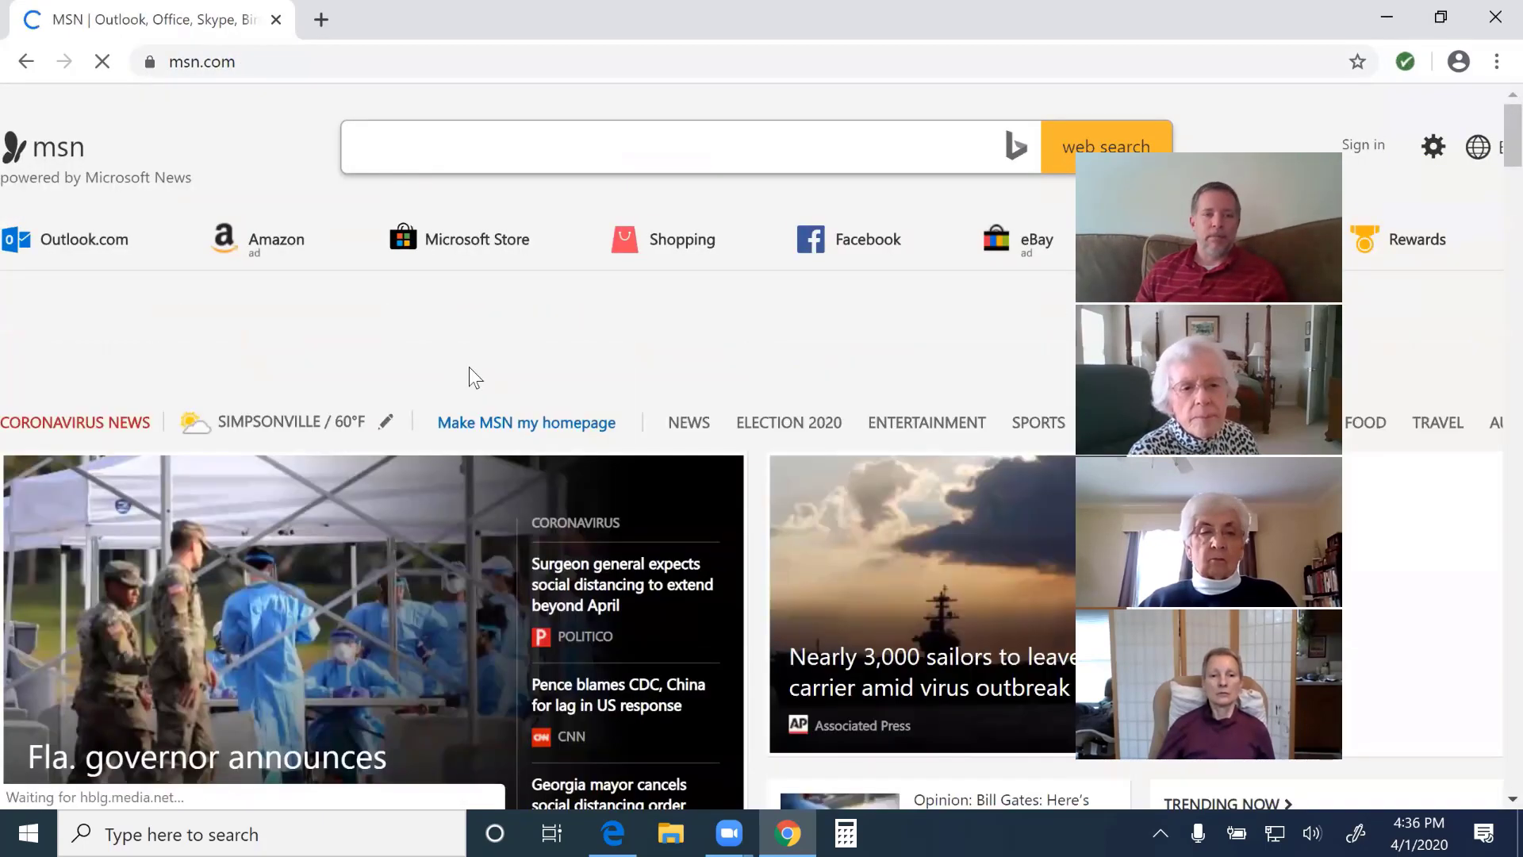
# Search for join.zoho.com with the web search box on the MSN page
pyautogui.click(391, 149)
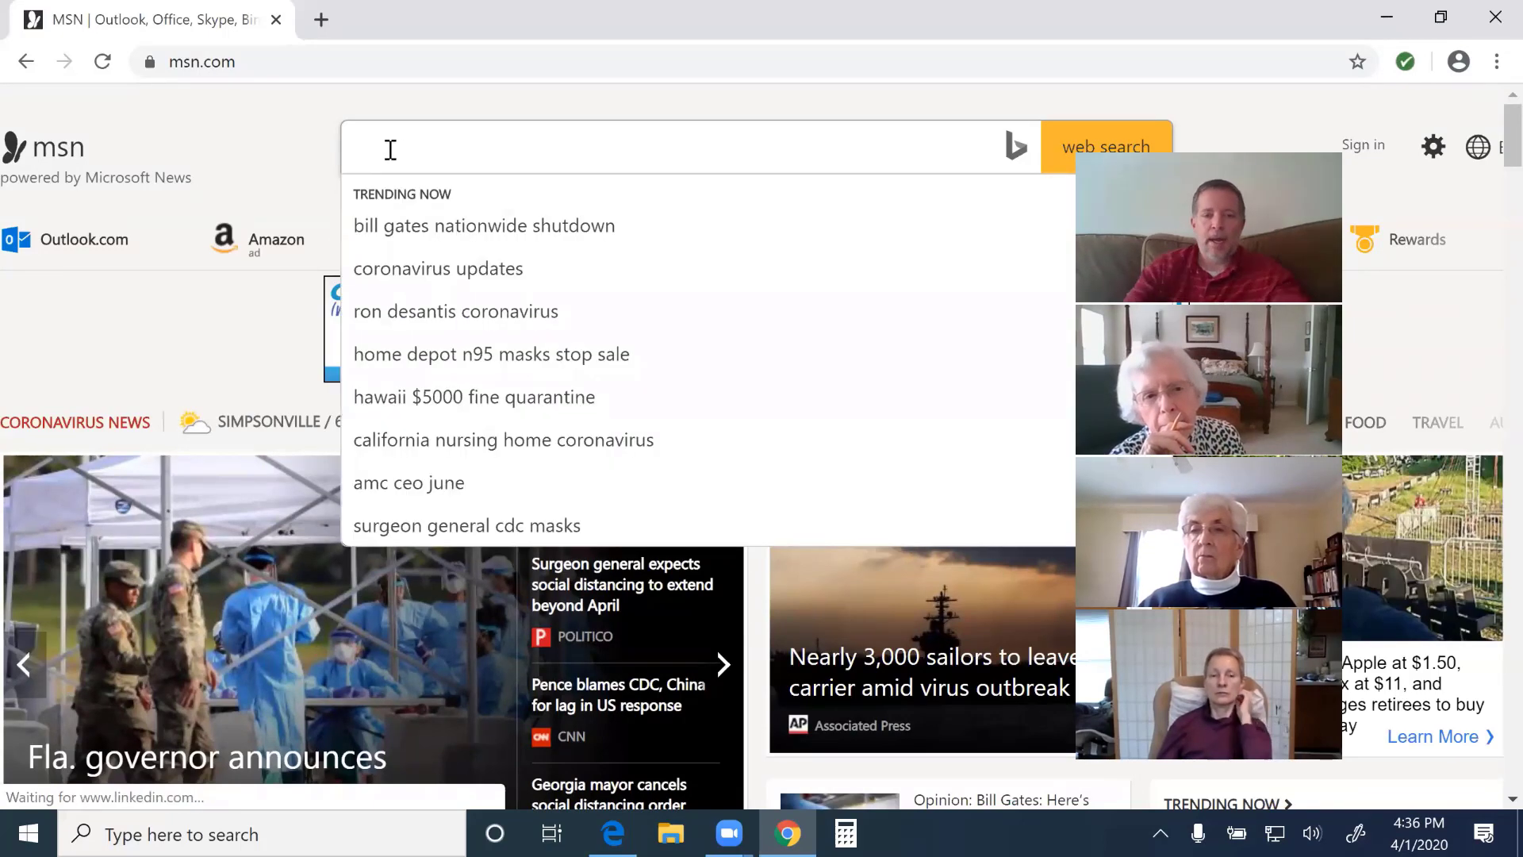
pyautogui.write('join.zoho')
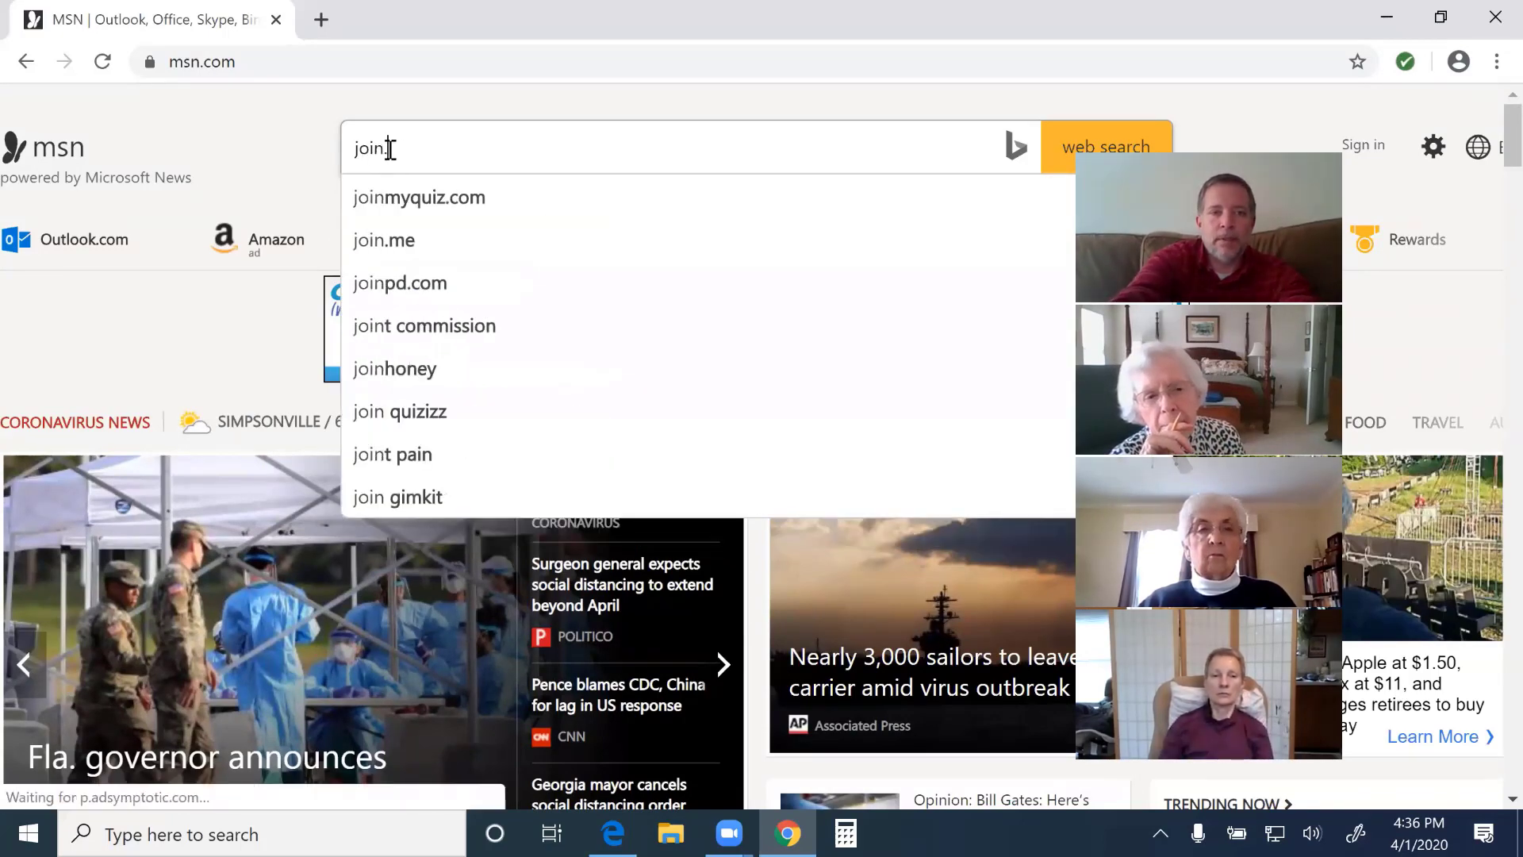
pyautogui.write('.com')
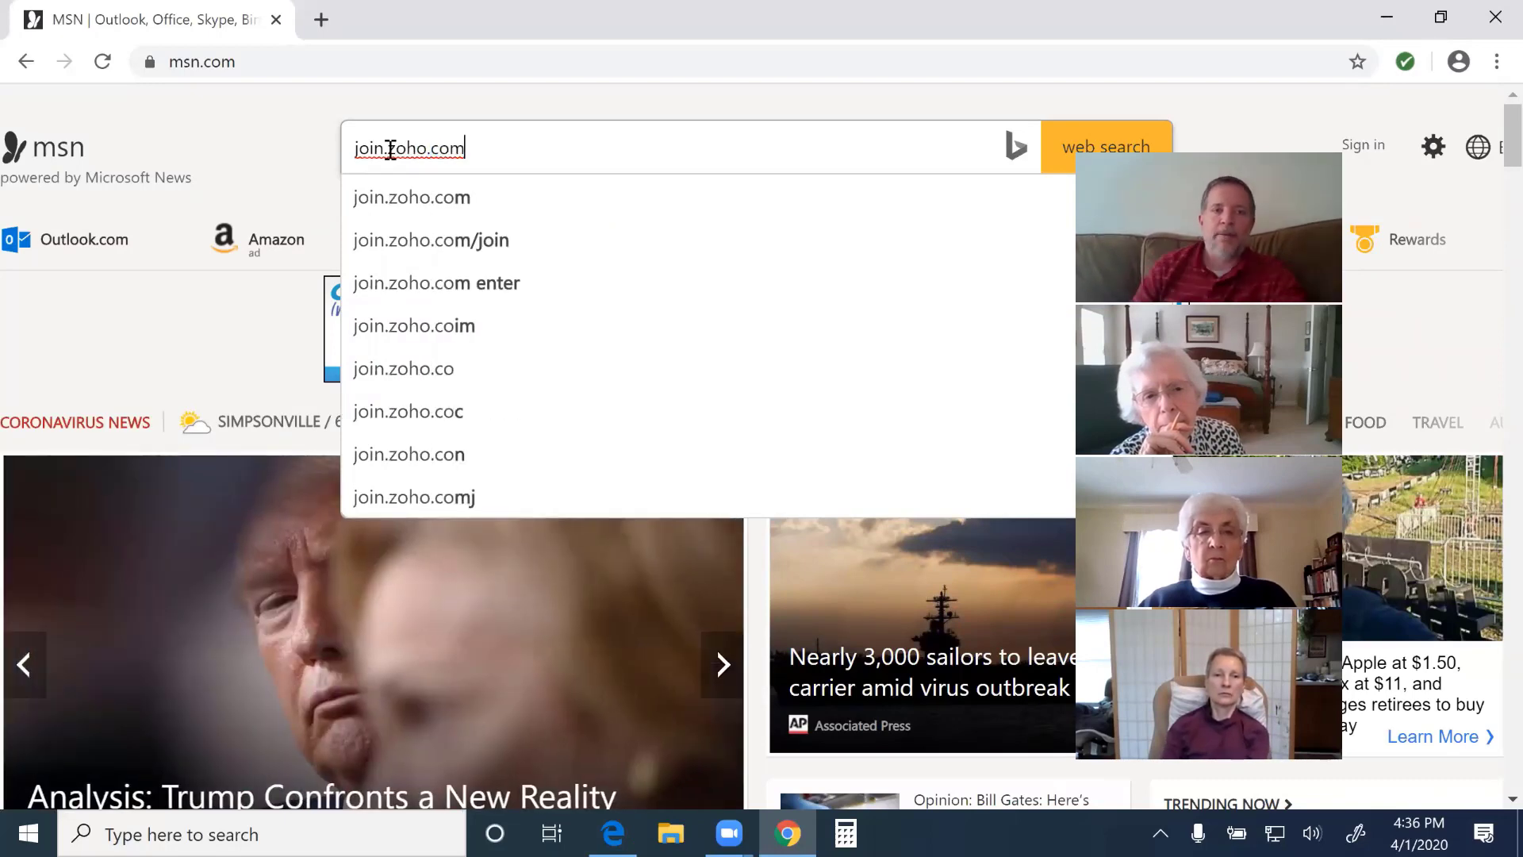
pyautogui.press('Return')
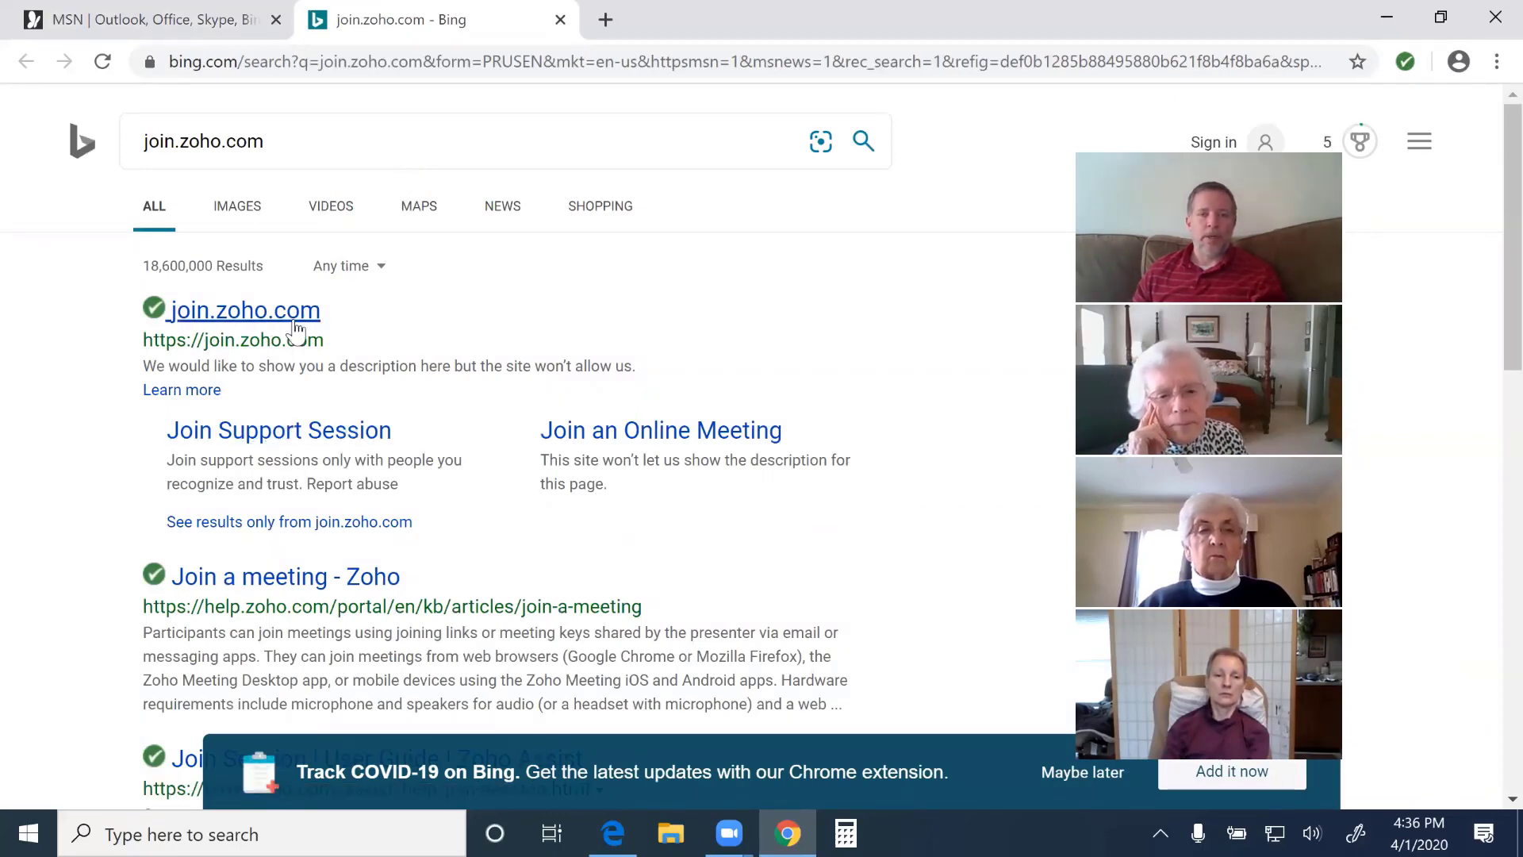
# Replace the Bing results address with join.zoho.com and load that site directly
pyautogui.click(211, 72)
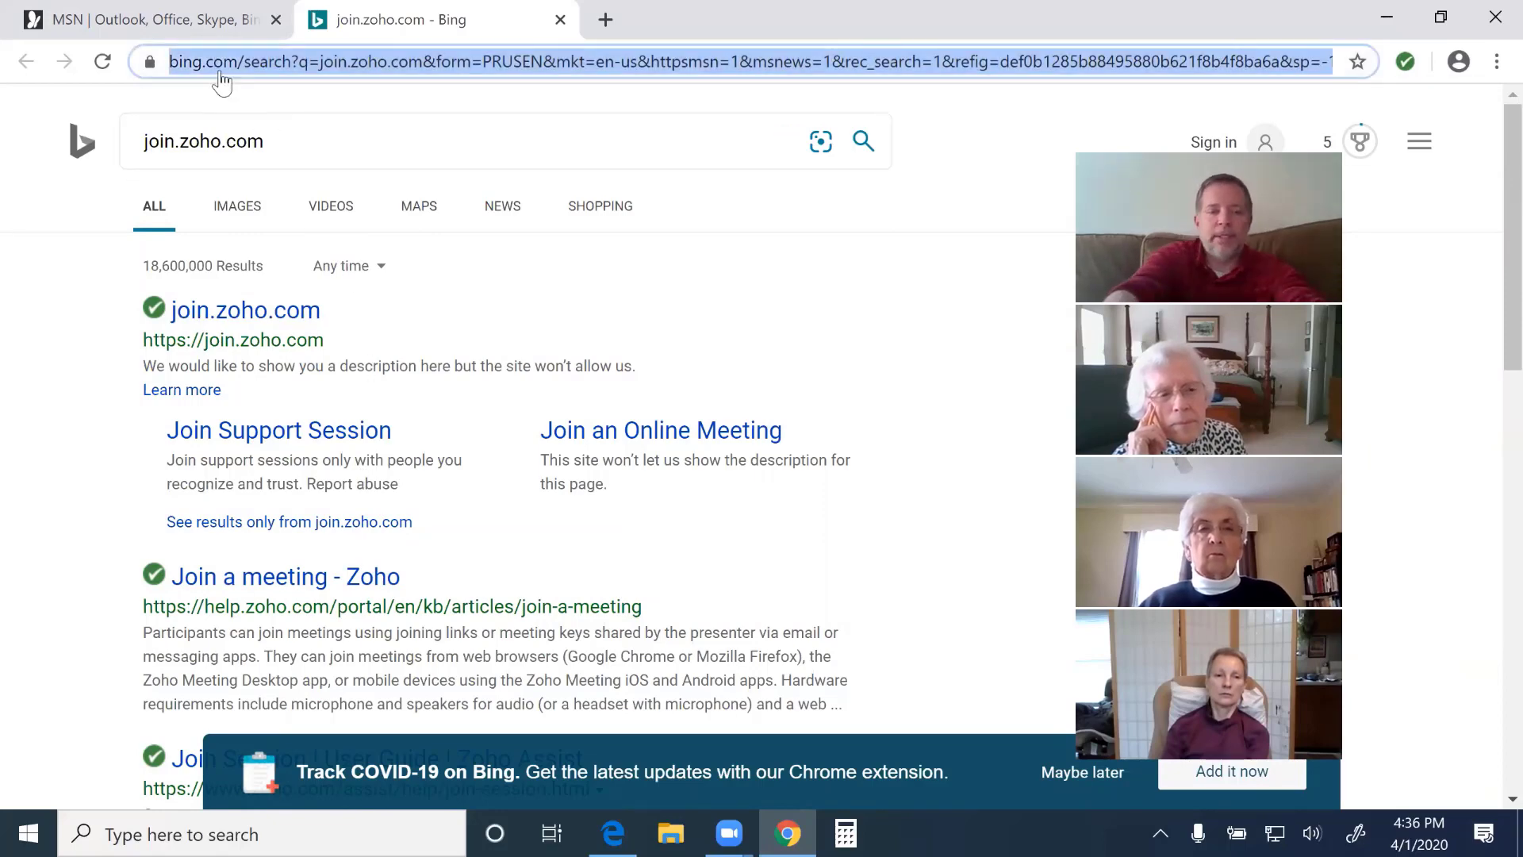
pyautogui.write('join.')
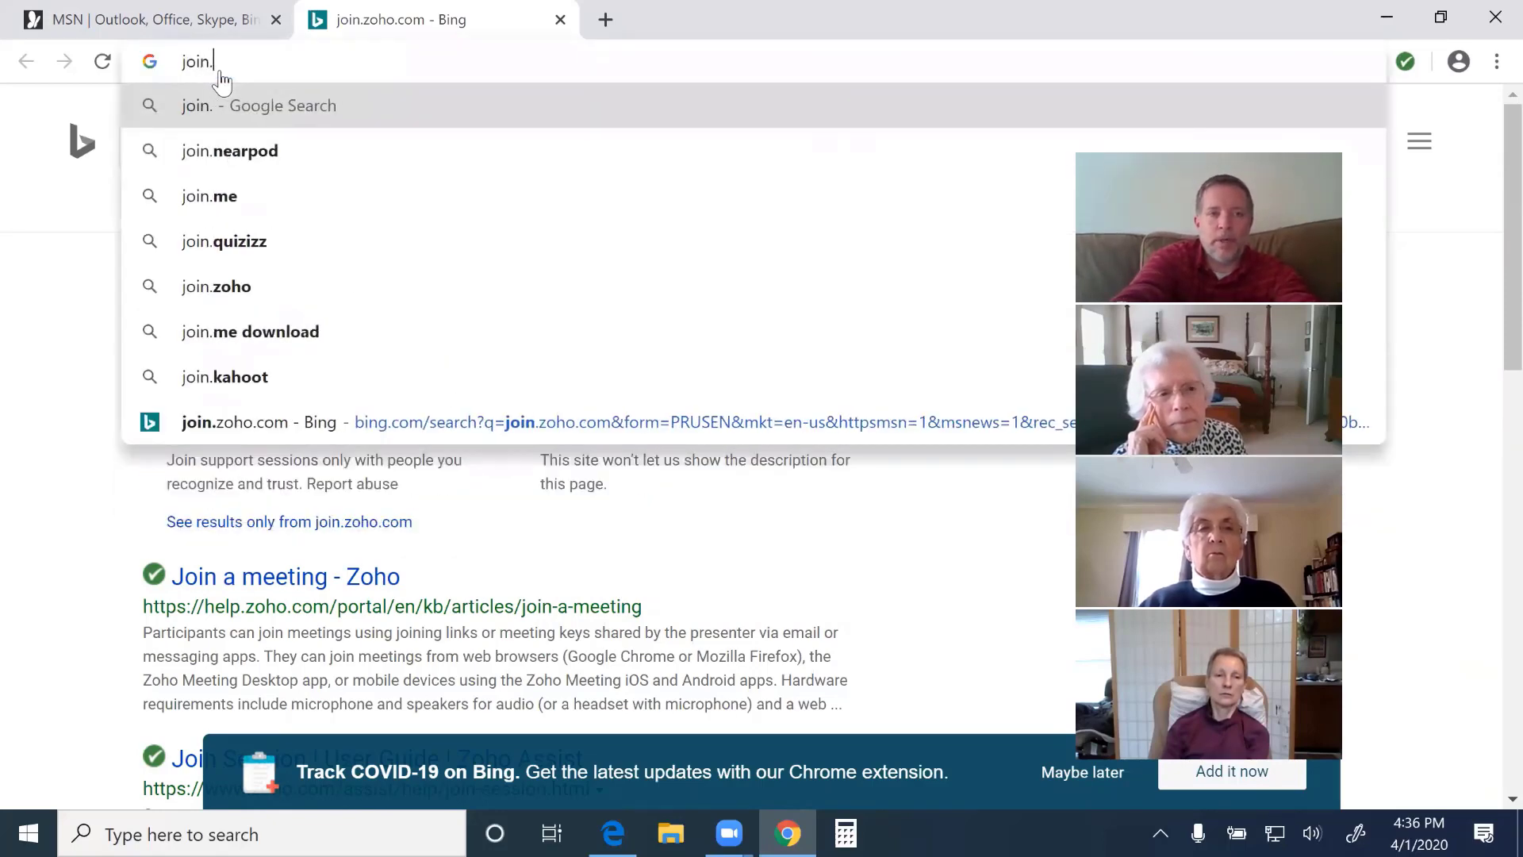
pyautogui.write('zoho.com')
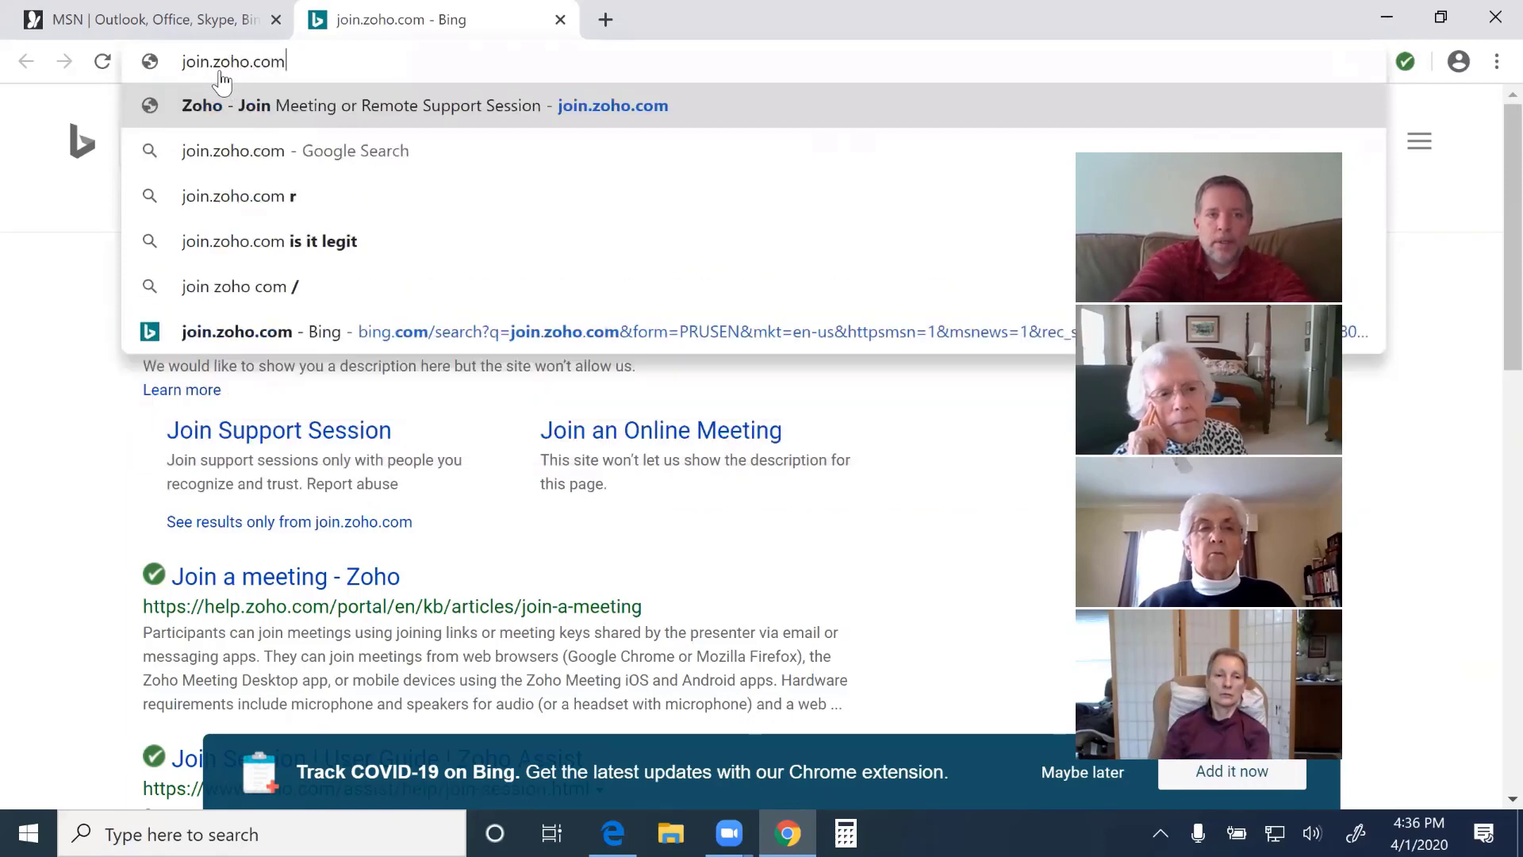
pyautogui.press('Return')
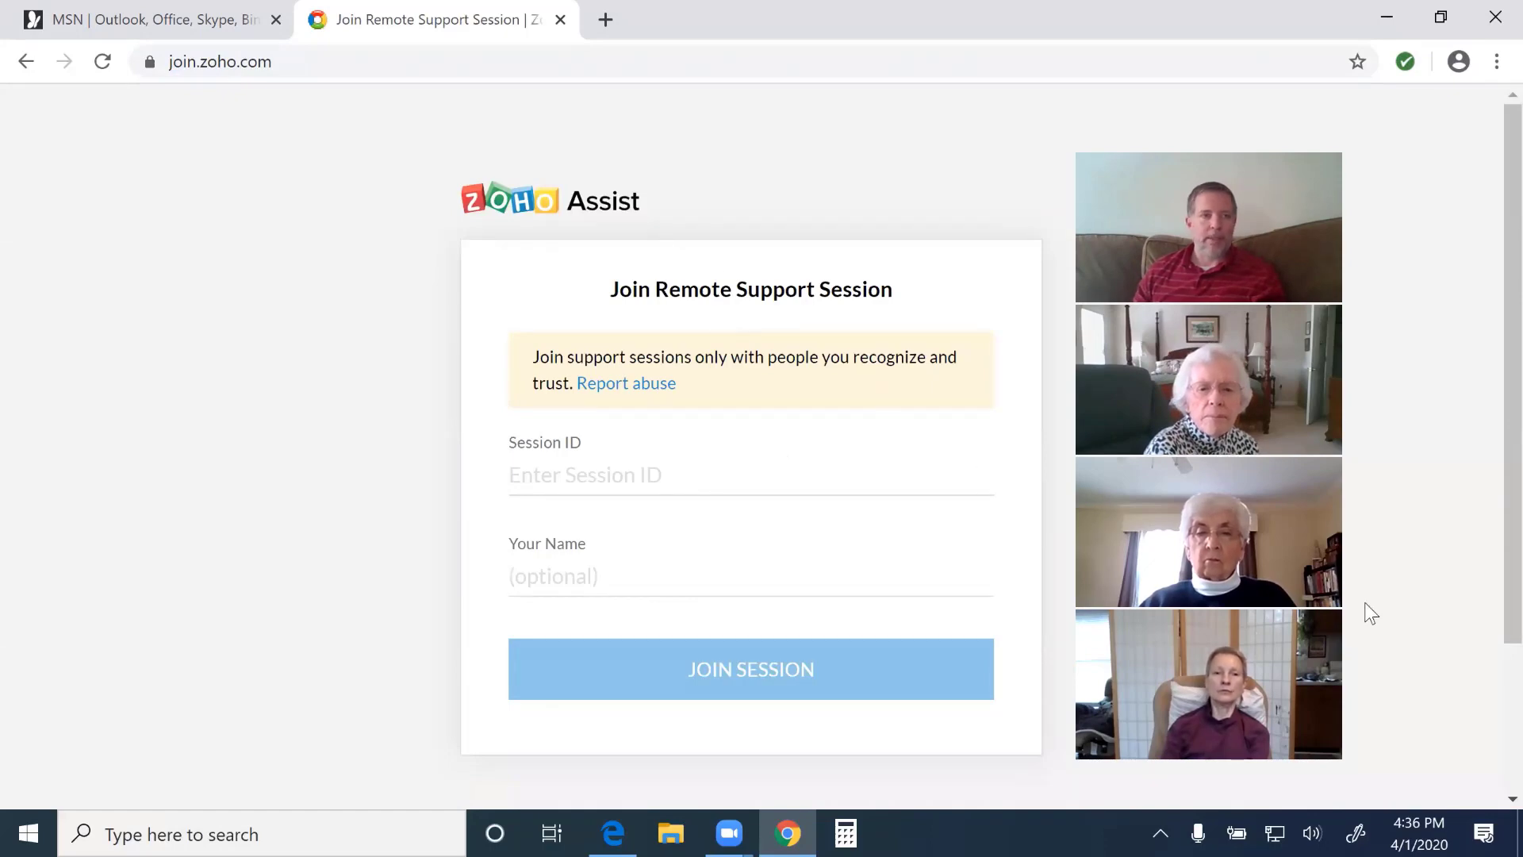
# Go back to the Bing results, close that tab, and return from MSN to the new tab page
pyautogui.click(27, 64)
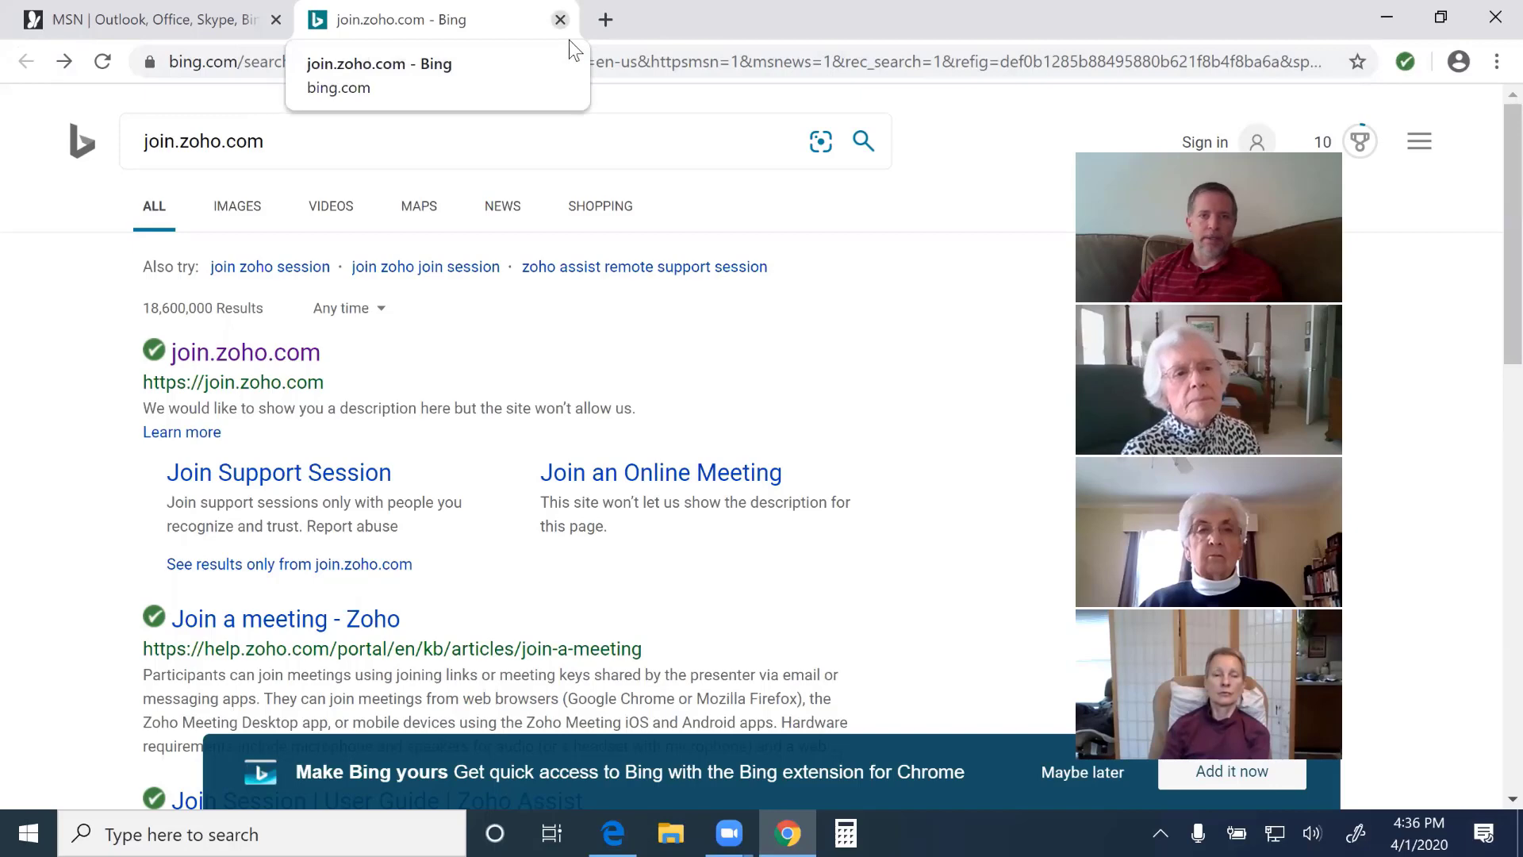
pyautogui.click(568, 38)
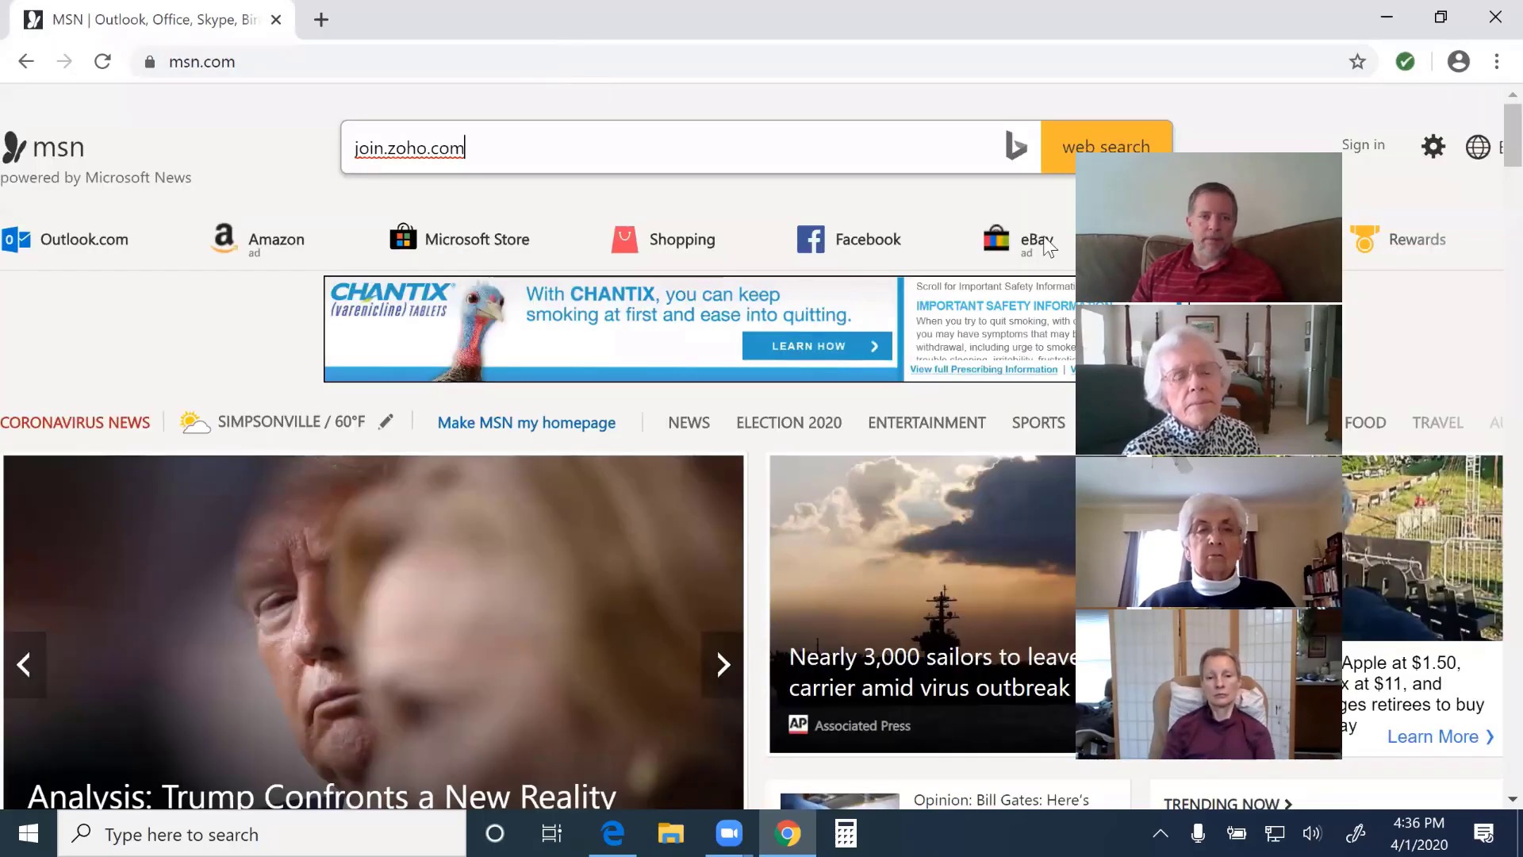
pyautogui.click(27, 62)
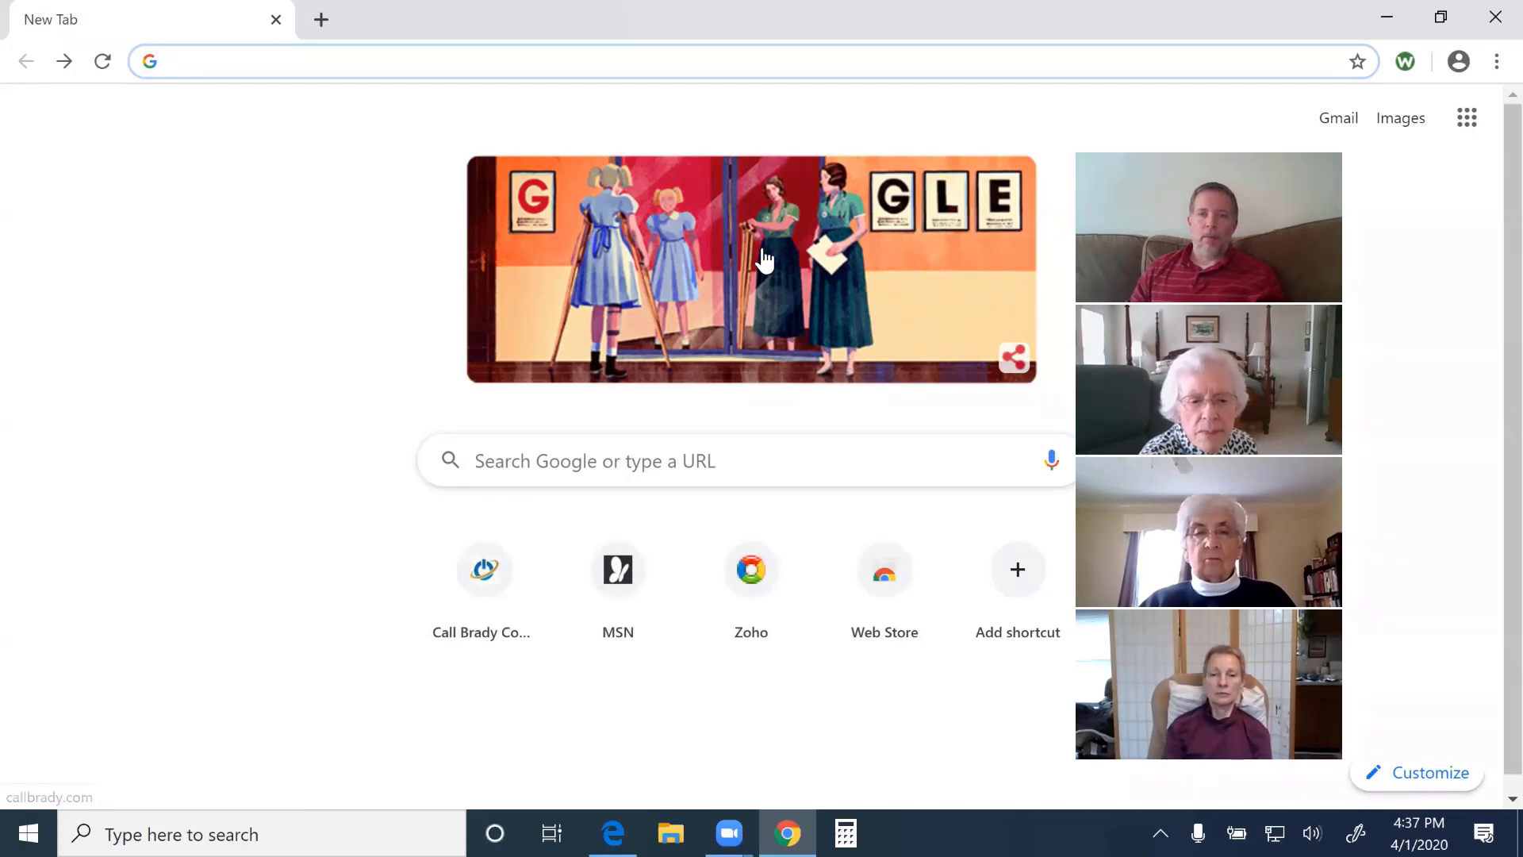
# Open the browser settings and review the sections from You and Google down to Search engine and Default browser
pyautogui.click(1494, 62)
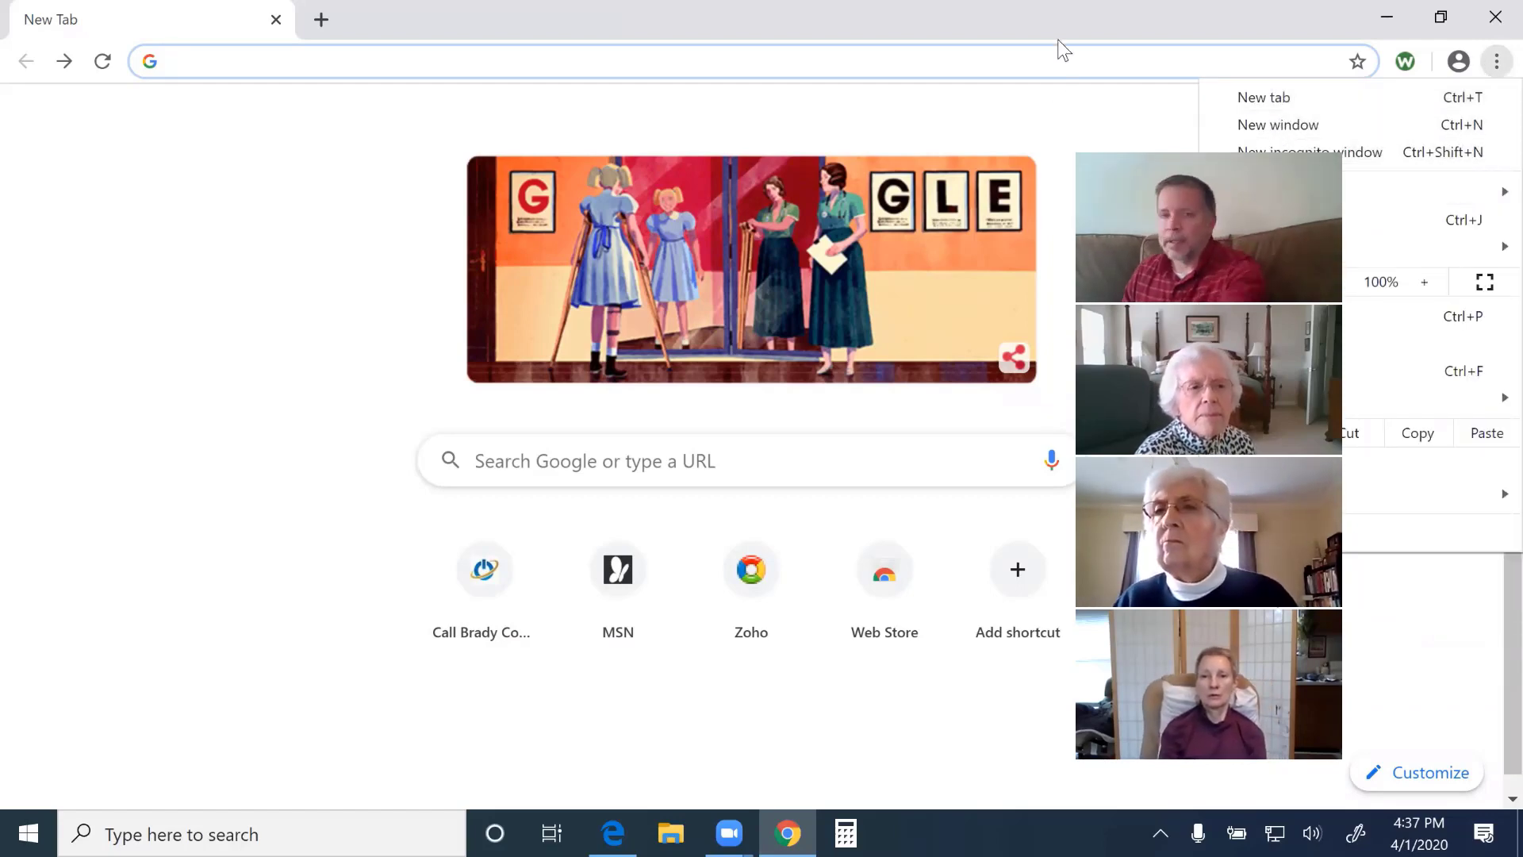
pyautogui.click(1101, 150)
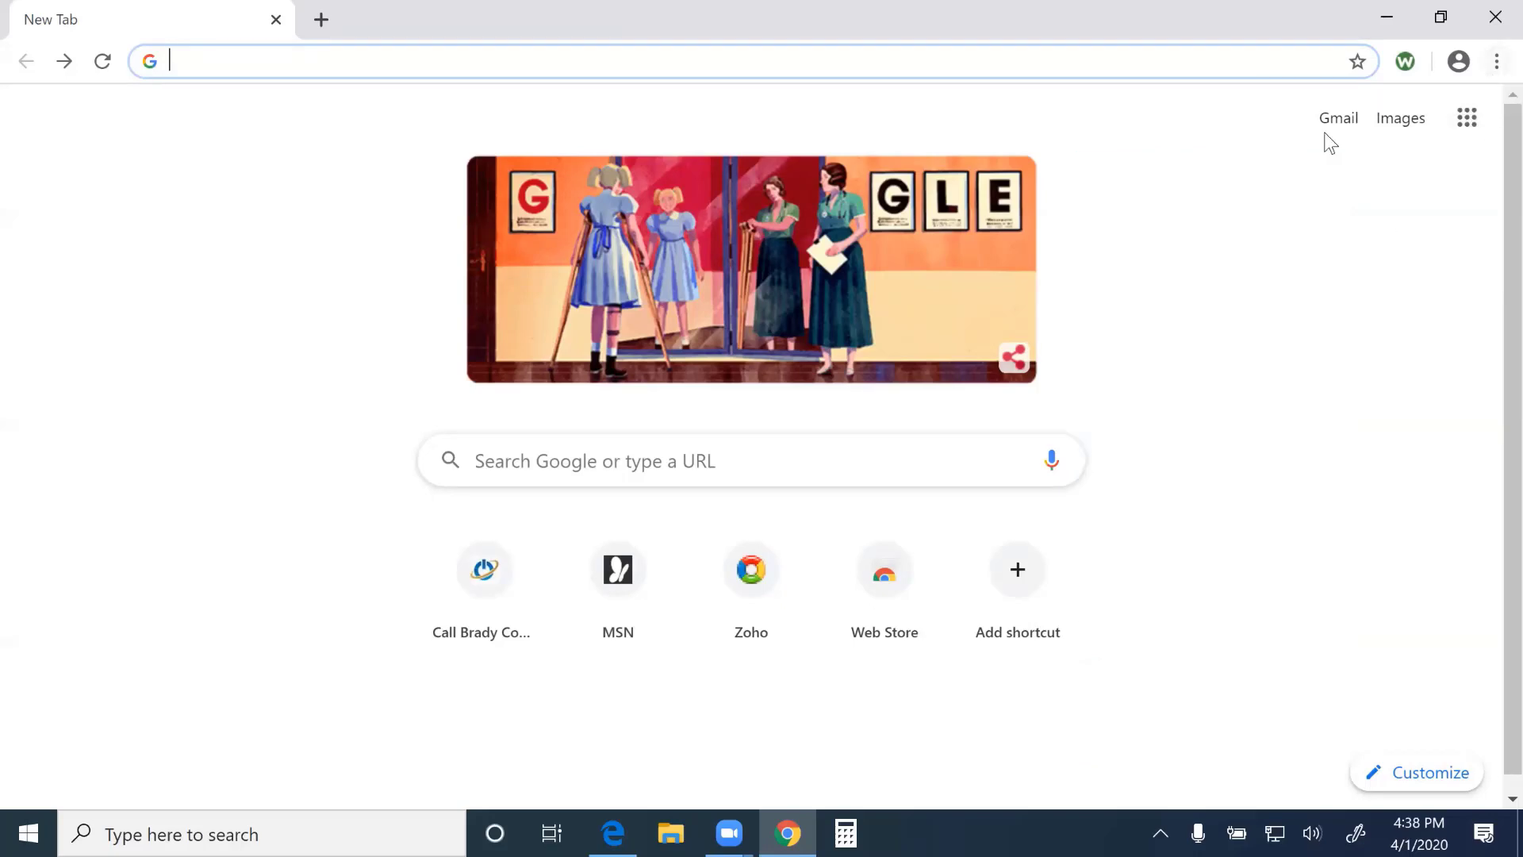
pyautogui.click(1494, 63)
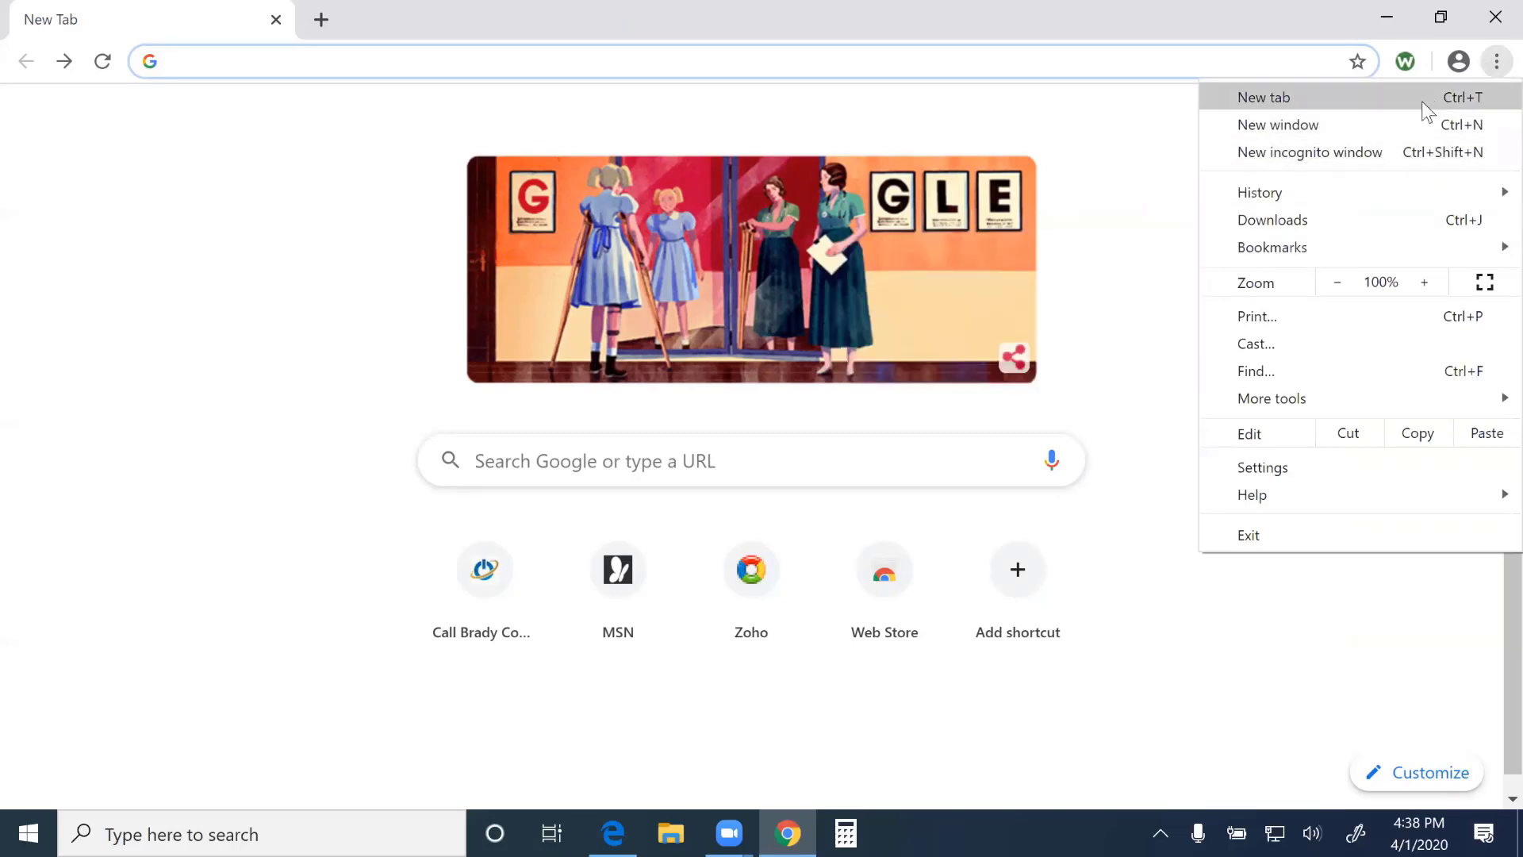
pyautogui.click(1263, 470)
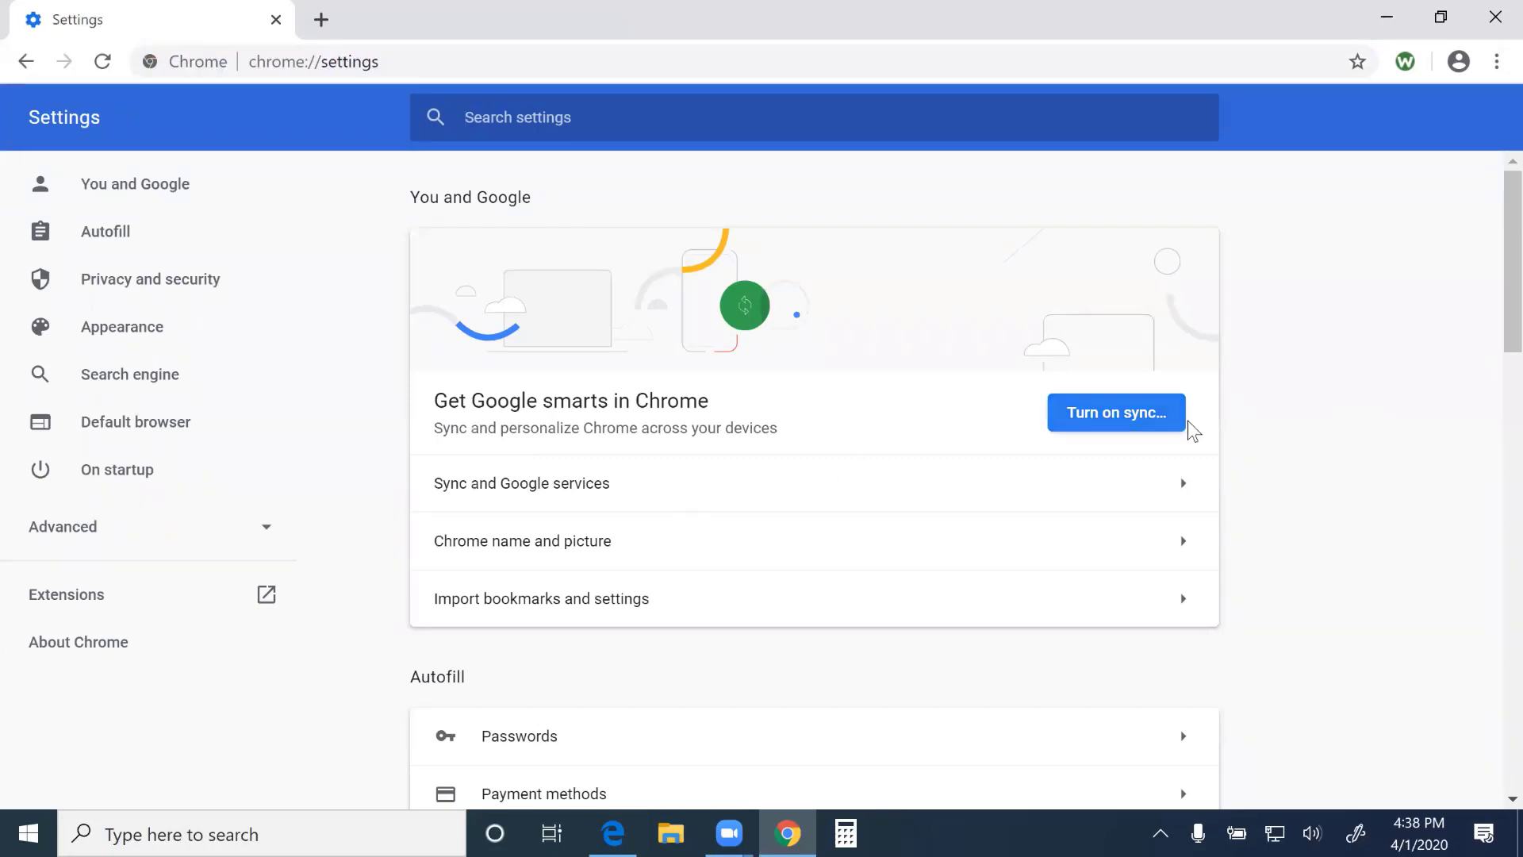
pyautogui.scroll(-6, 913, 502)
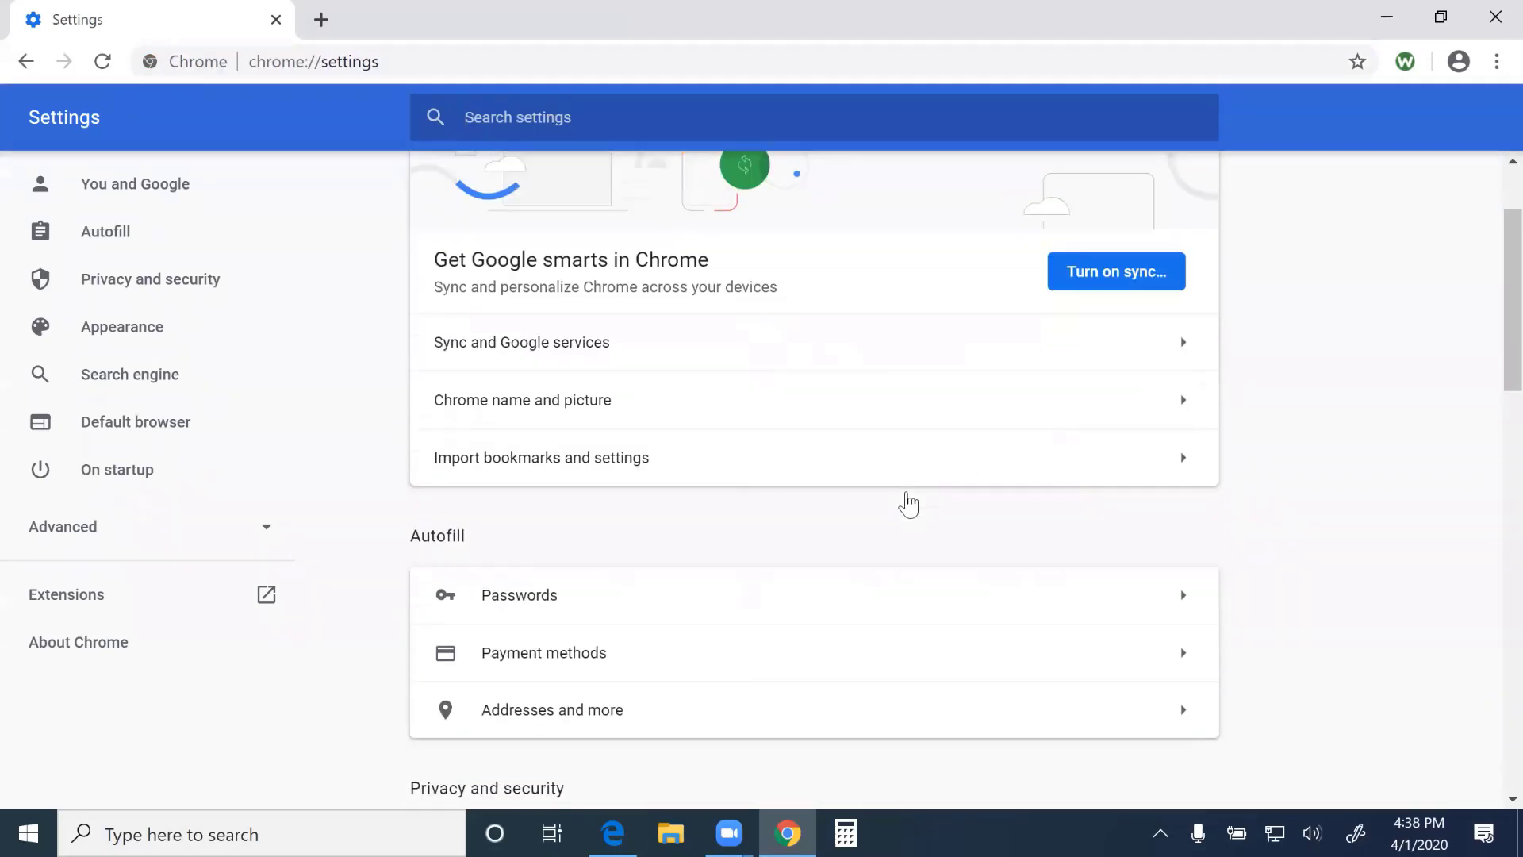
pyautogui.scroll(-1, 908, 502)
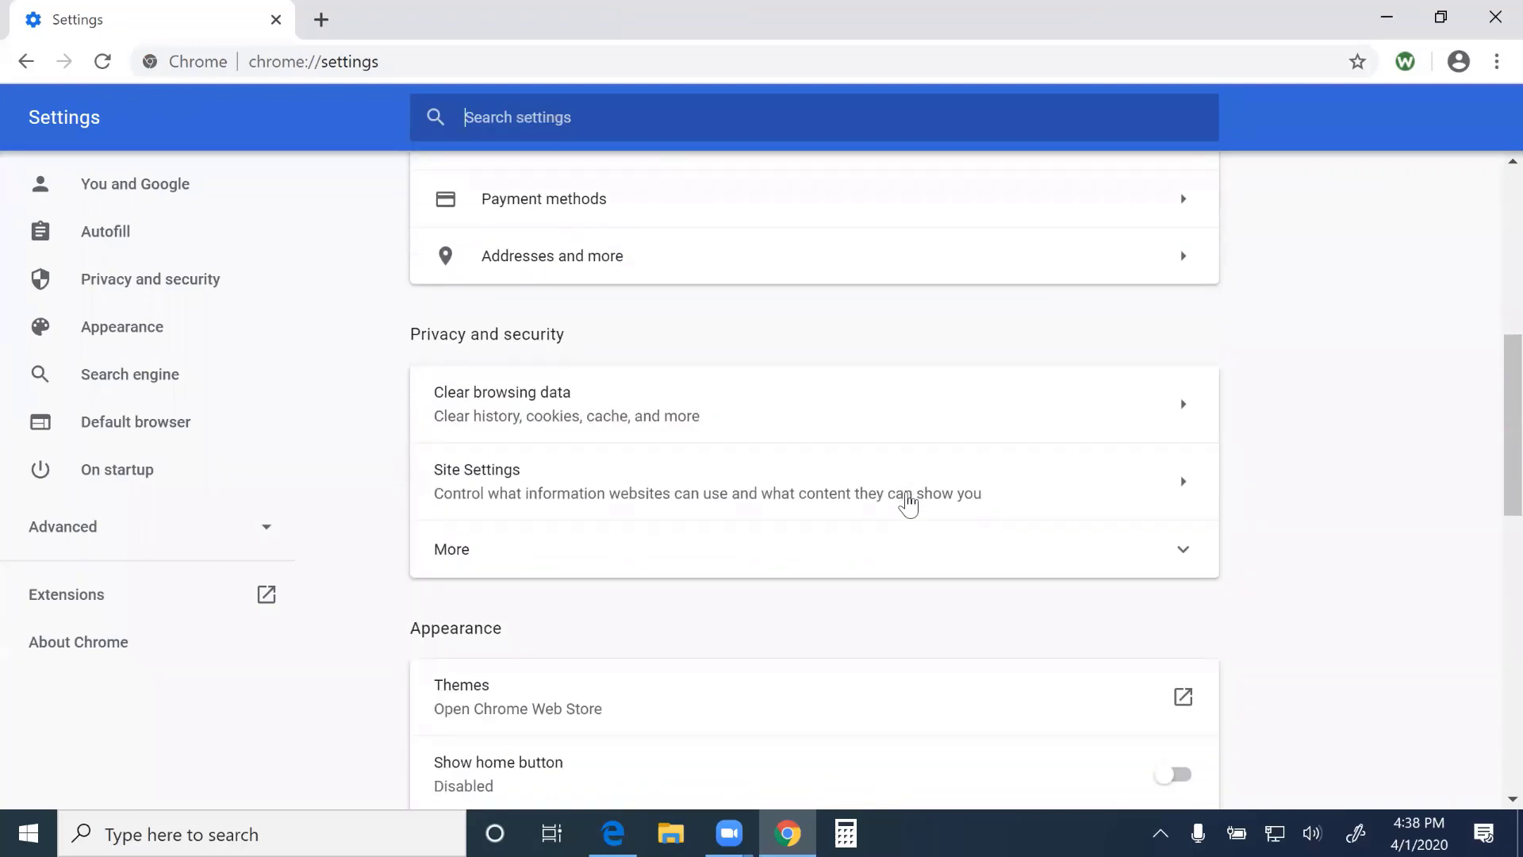
pyautogui.scroll(-10, 908, 502)
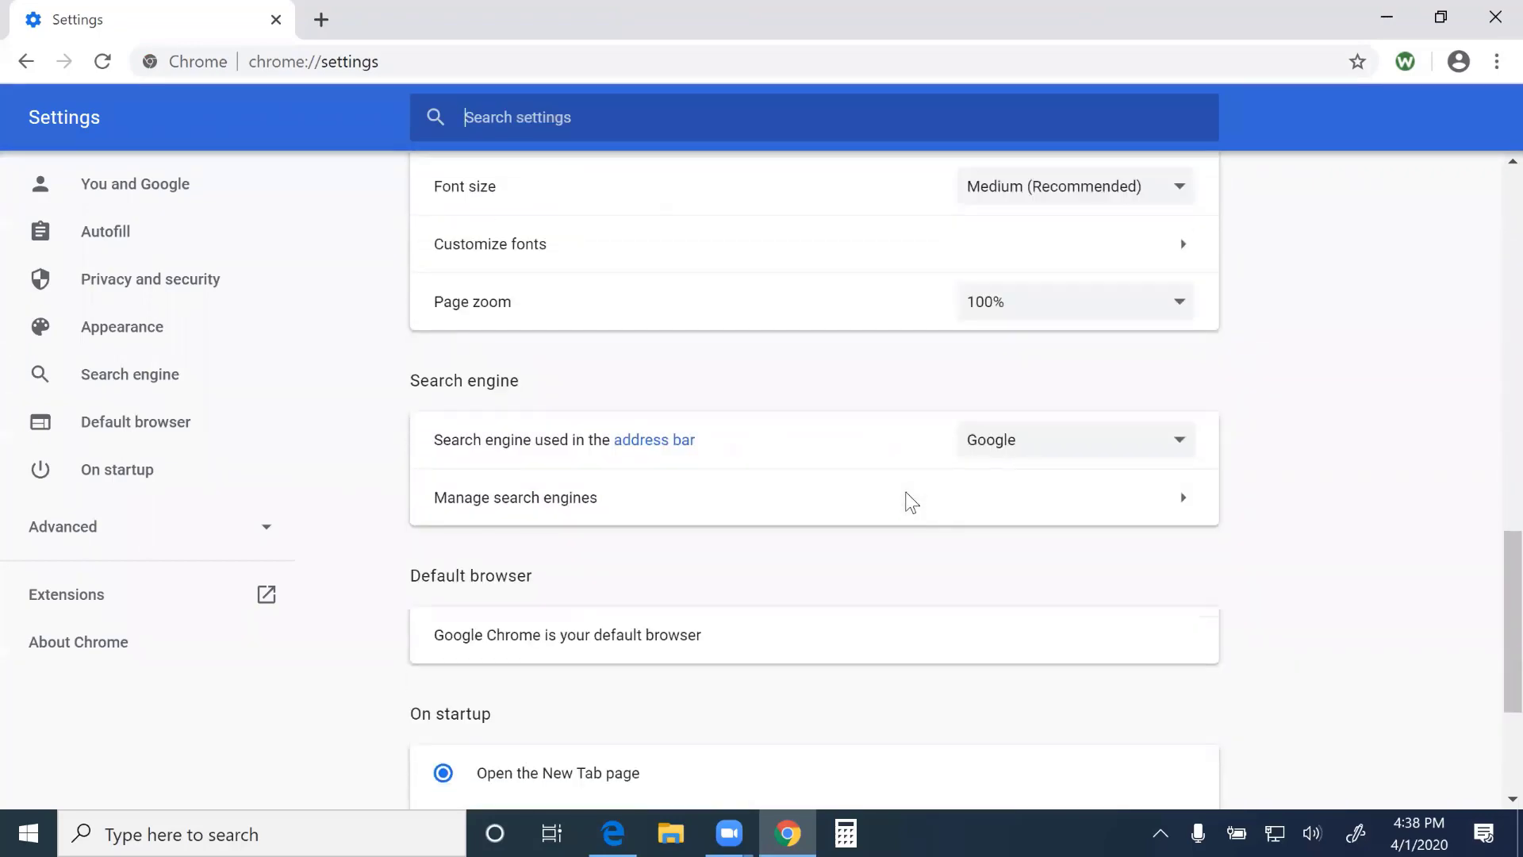
pyautogui.scroll(-1, 908, 503)
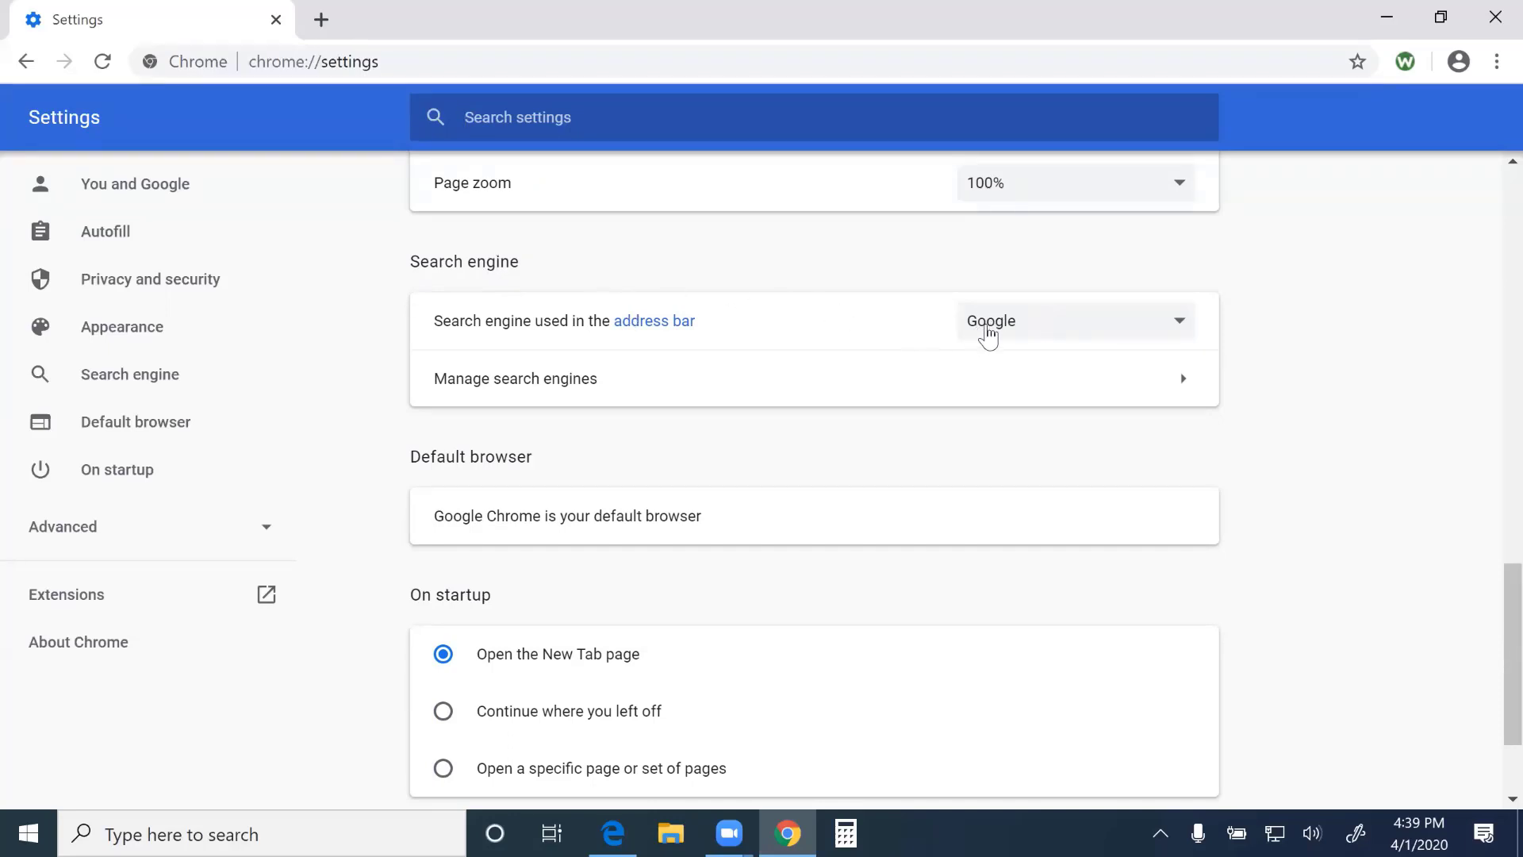
# Review the search engines available for the address bar, choose Google, and bring the On startup options into view
pyautogui.click(985, 335)
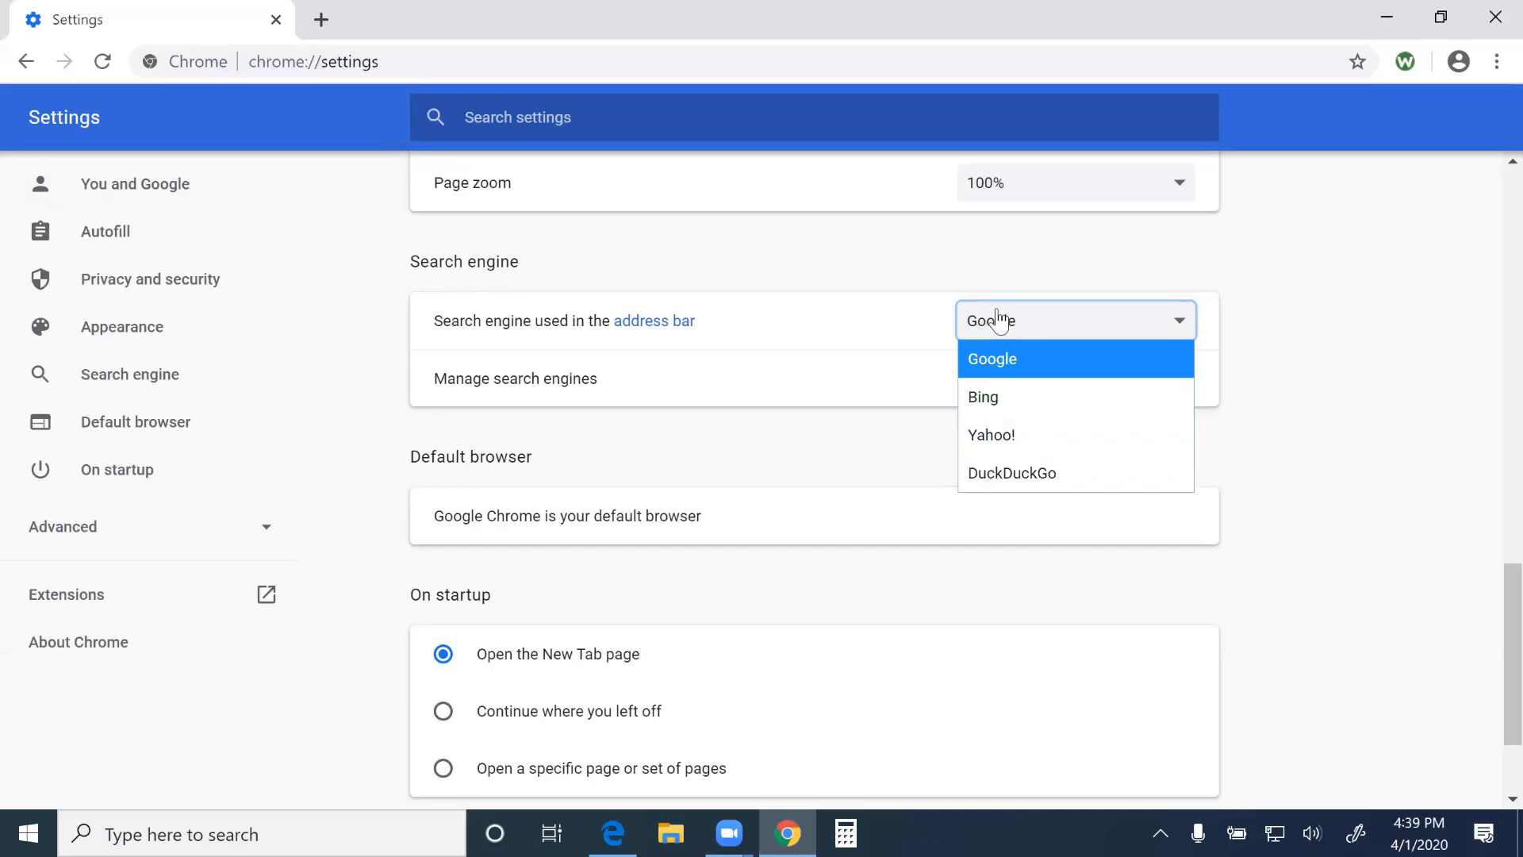
pyautogui.click(999, 365)
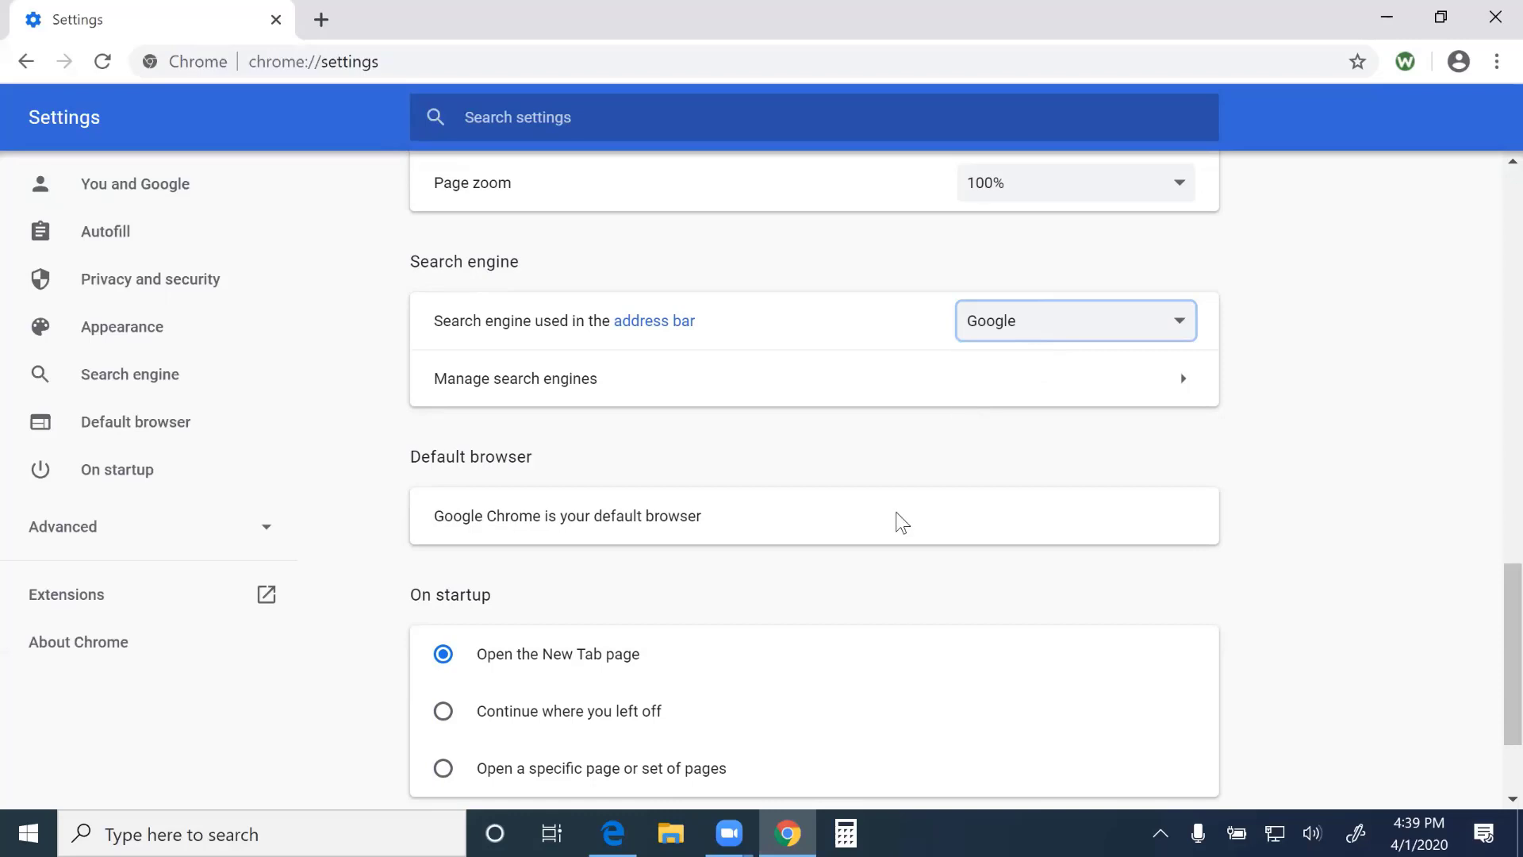
pyautogui.scroll(-3, 897, 520)
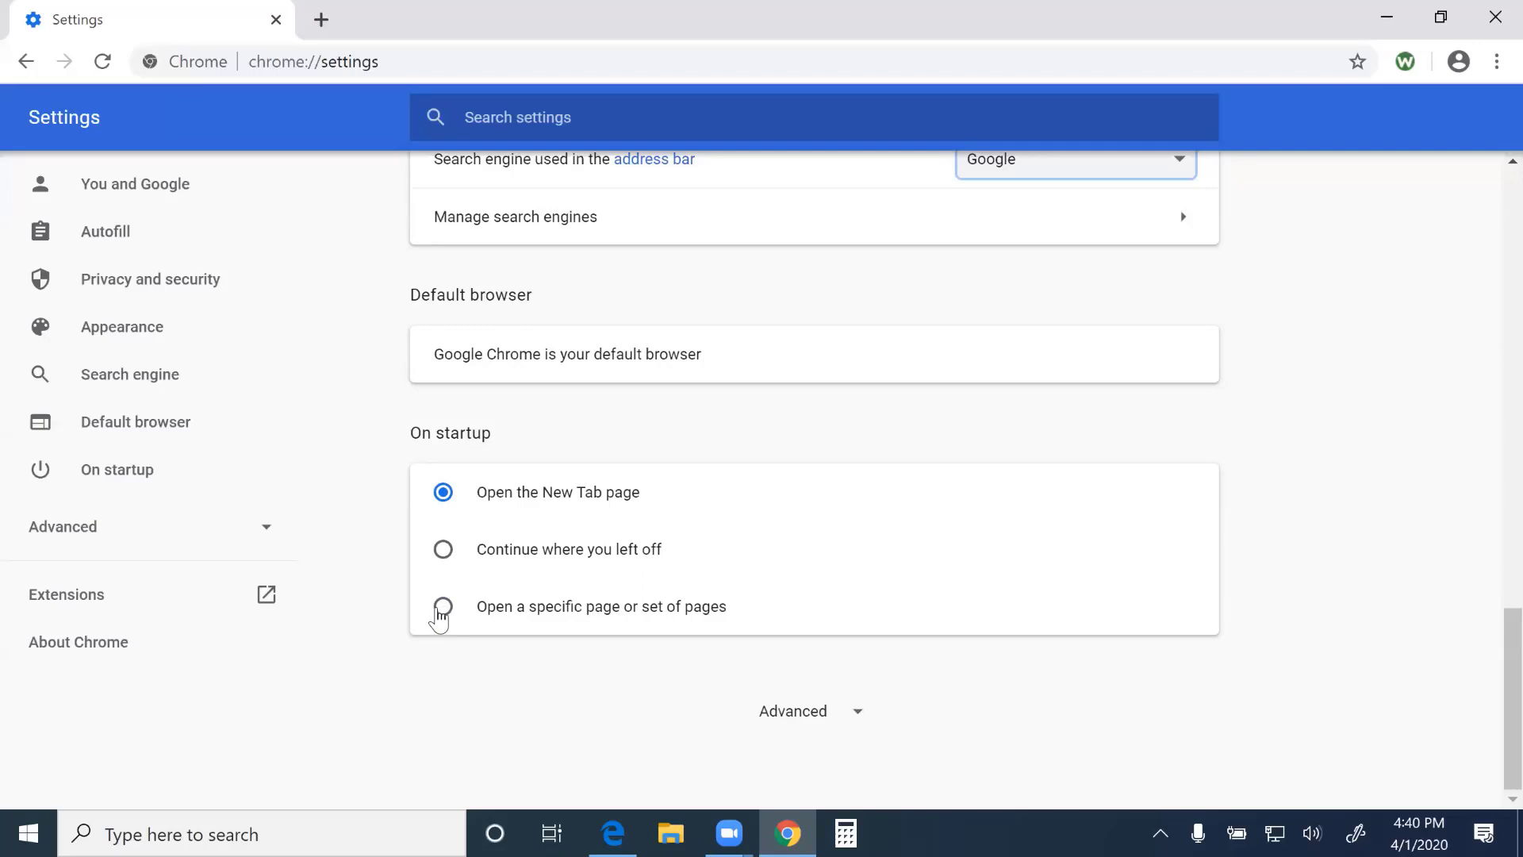
pyautogui.click(443, 606)
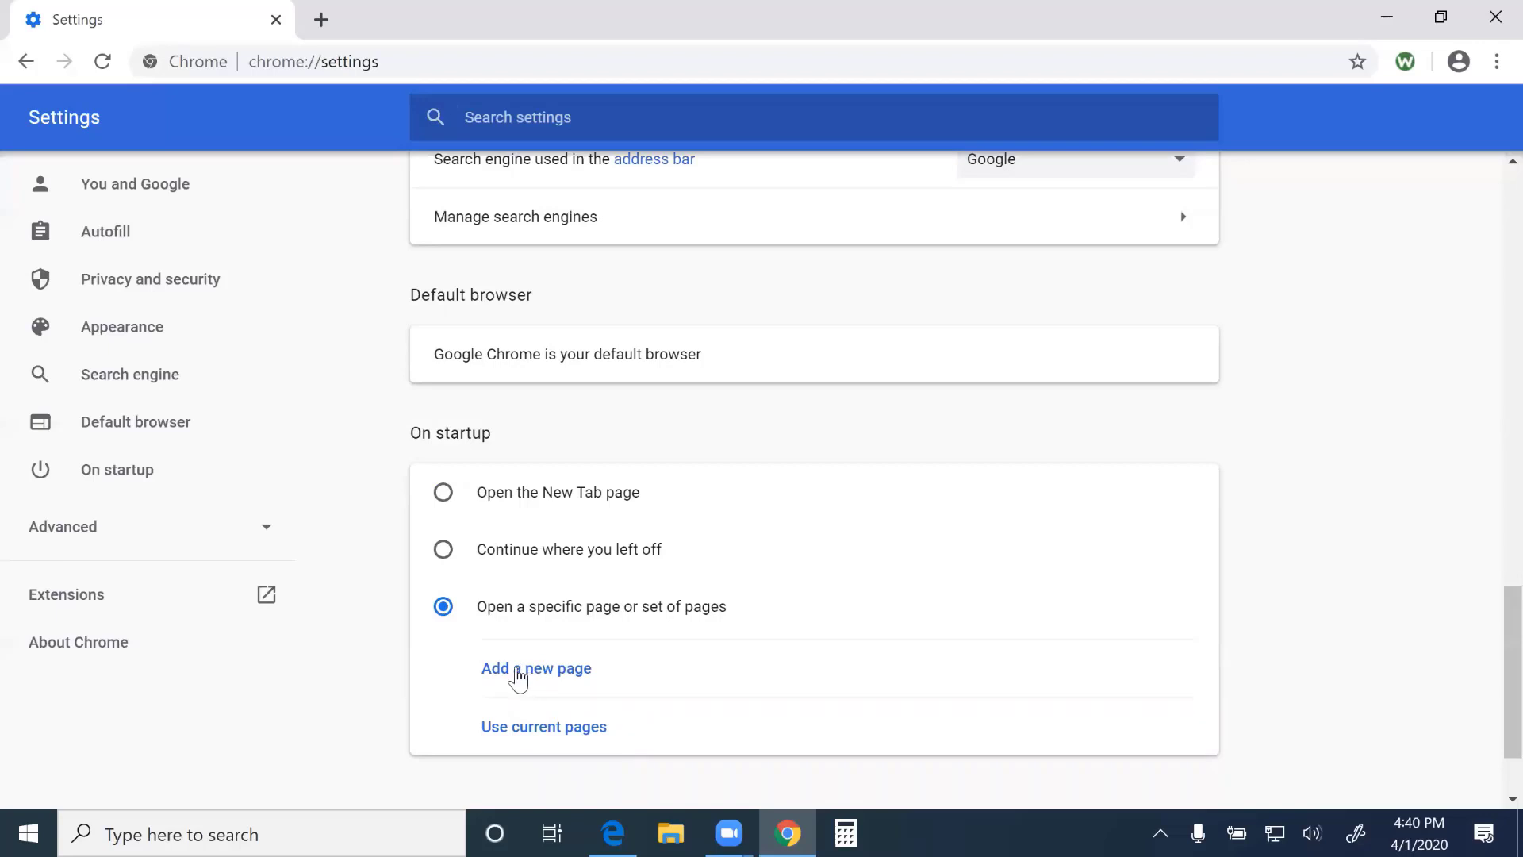
pyautogui.click(520, 670)
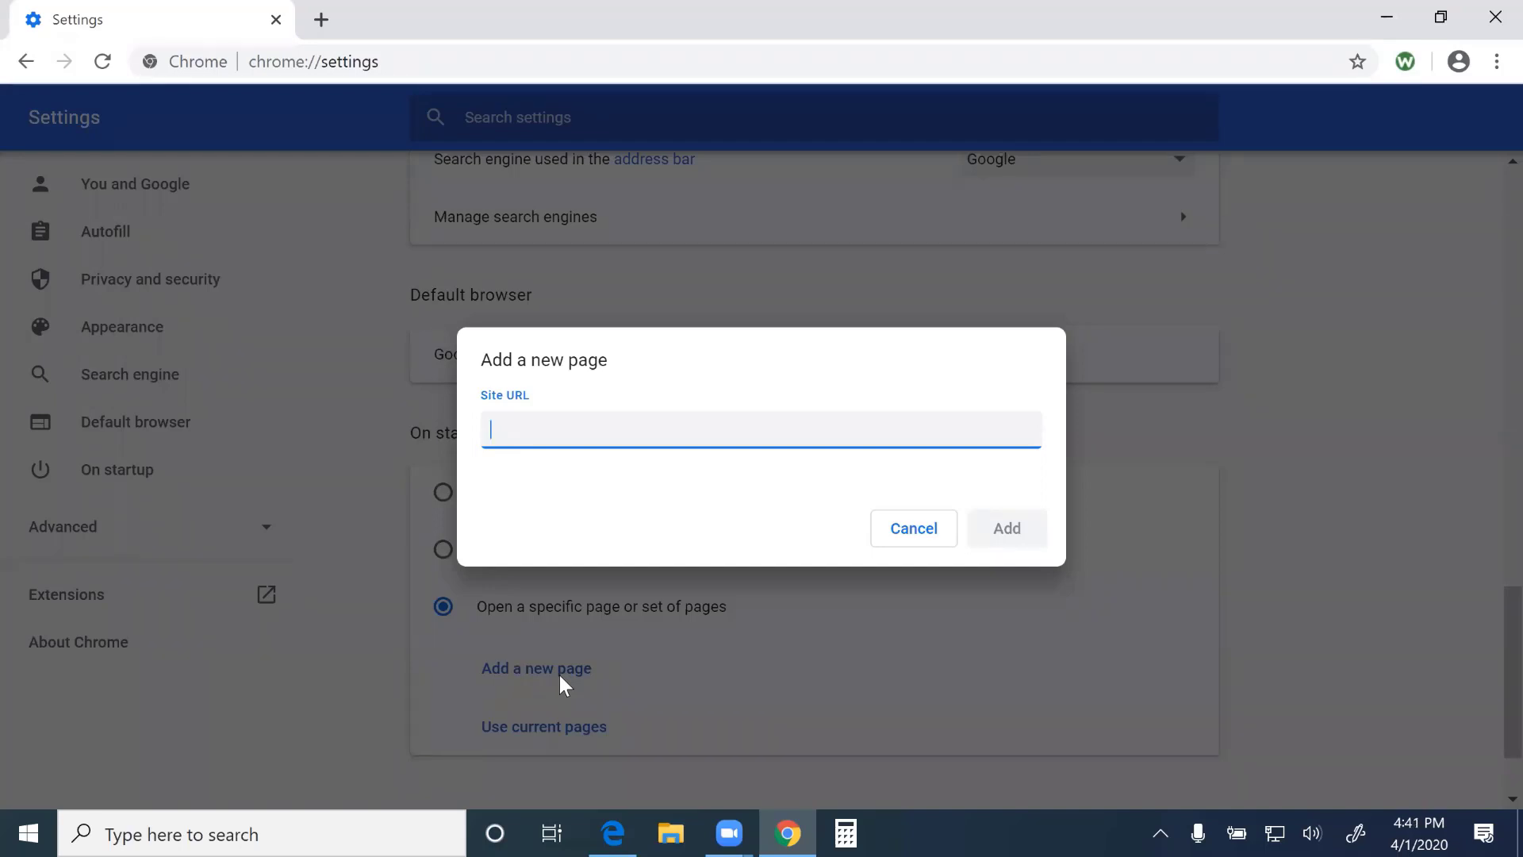
pyautogui.write('www.gggo')
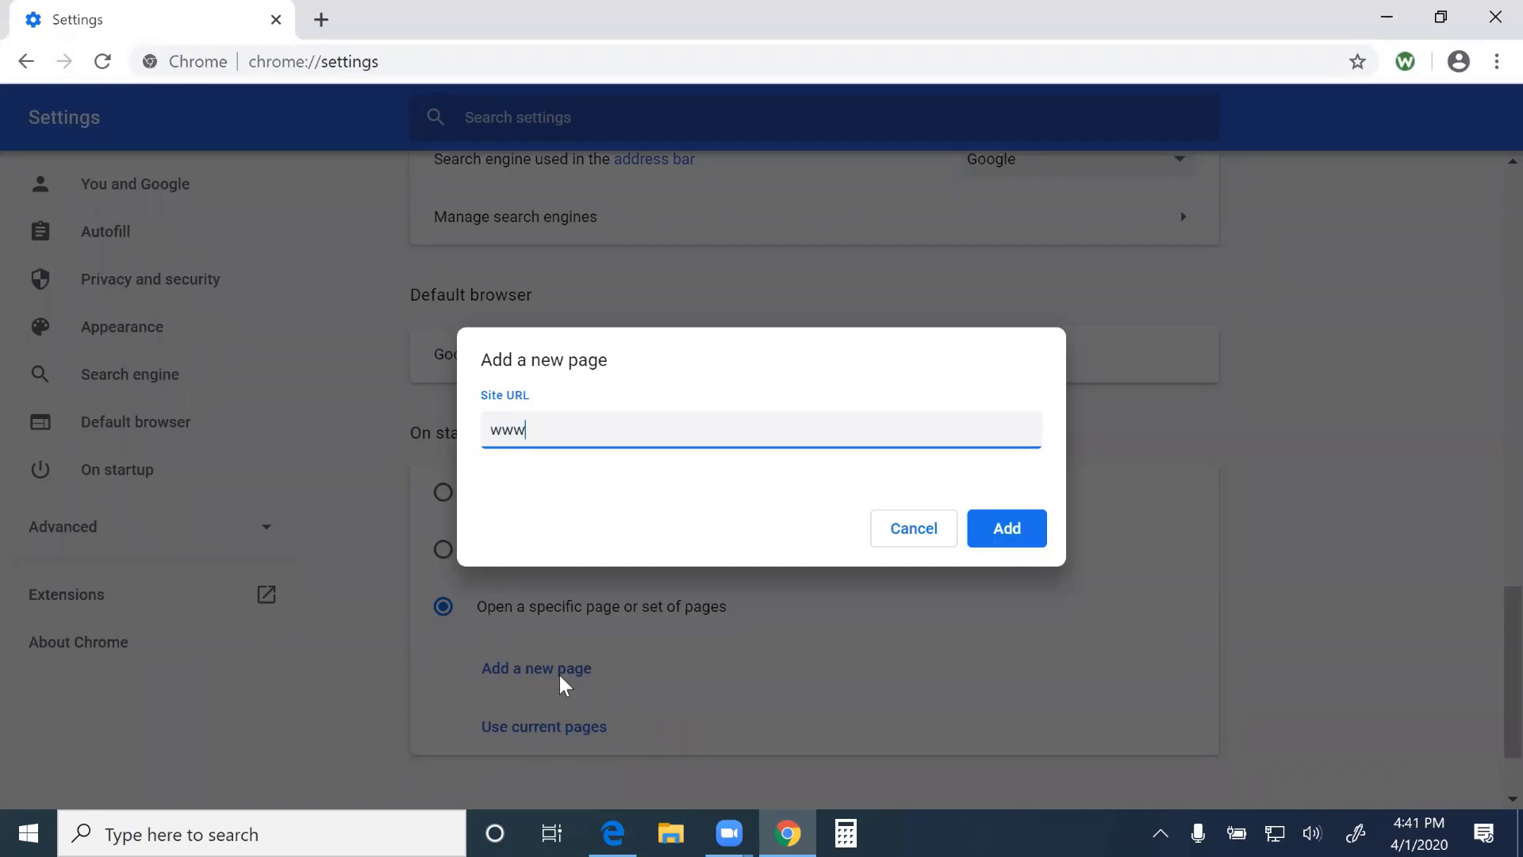
pyautogui.press('BackSpace')
pyautogui.press('BackSpace')
pyautogui.press('BackSpace')
pyautogui.write('oogle.com')
pyautogui.press('BackSpace')
pyautogui.press('BackSpace')
pyautogui.press('BackSpace')
pyautogui.press('BackSpace')
pyautogui.press('BackSpace')
pyautogui.press('BackSpace')
pyautogui.press('BackSpace')
pyautogui.press('BackSpace')
pyautogui.press('BackSpace')
pyautogui.press('BackSpace')
pyautogui.write('cnn.com')
pyautogui.press('BackSpace')
pyautogui.press('BackSpace')
pyautogui.press('BackSpace')
pyautogui.press('BackSpace')
pyautogui.press('BackSpace')
pyautogui.press('BackSpace')
pyautogui.press('BackSpace')
pyautogui.write('foxnew')
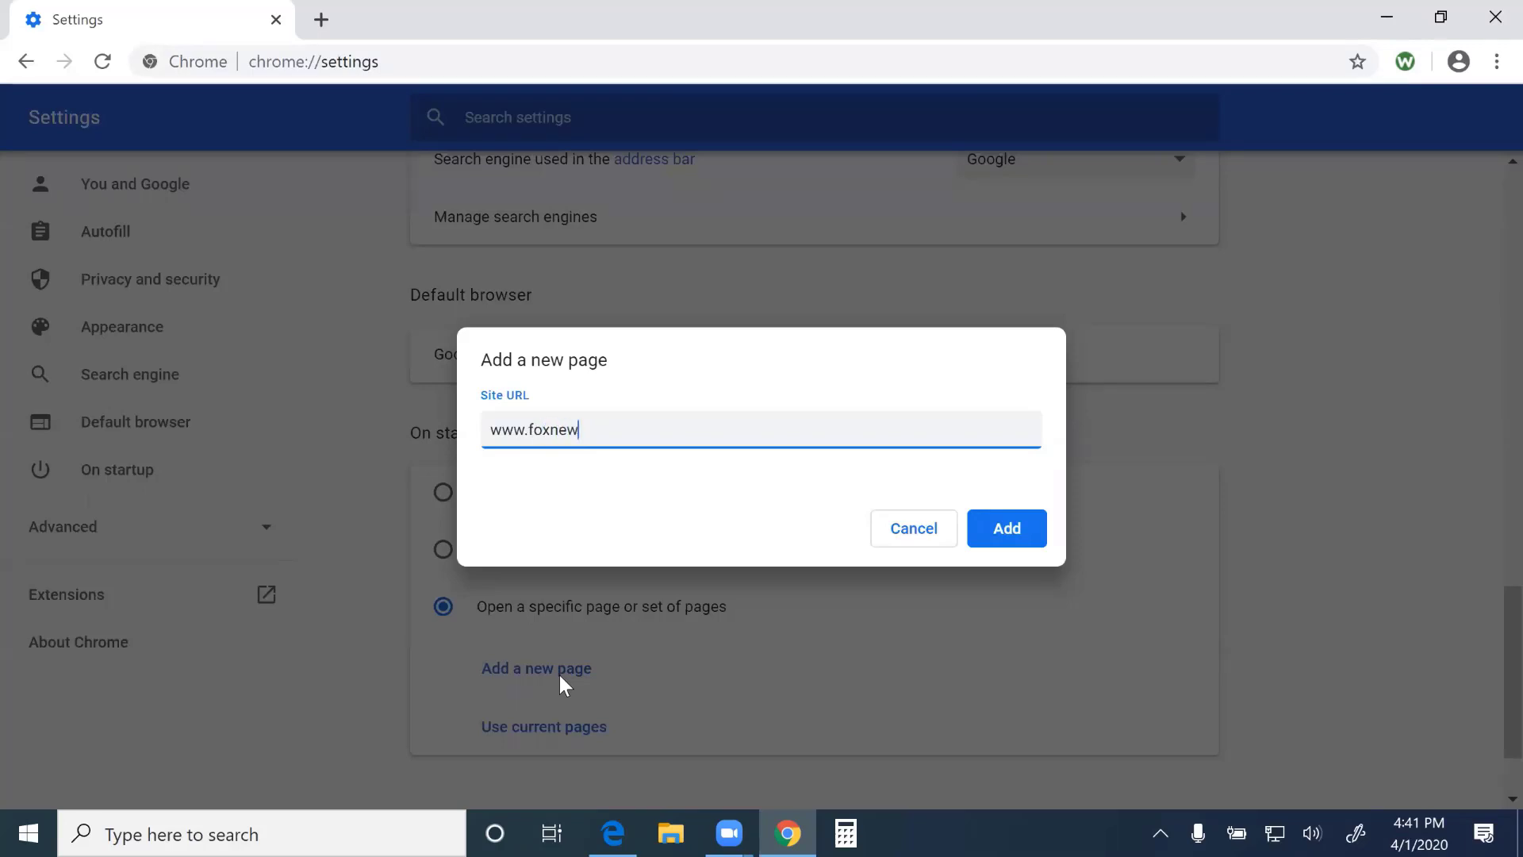
pyautogui.write('s.com')
pyautogui.press('BackSpace')
pyautogui.press('BackSpace')
pyautogui.press('BackSpace')
pyautogui.press('BackSpace')
pyautogui.press('BackSpace')
pyautogui.press('BackSpace')
pyautogui.press('BackSpace')
pyautogui.press('BackSpace')
pyautogui.press('BackSpace')
pyautogui.press('BackSpace')
pyautogui.press('BackSpace')
pyautogui.write('amazon.com')
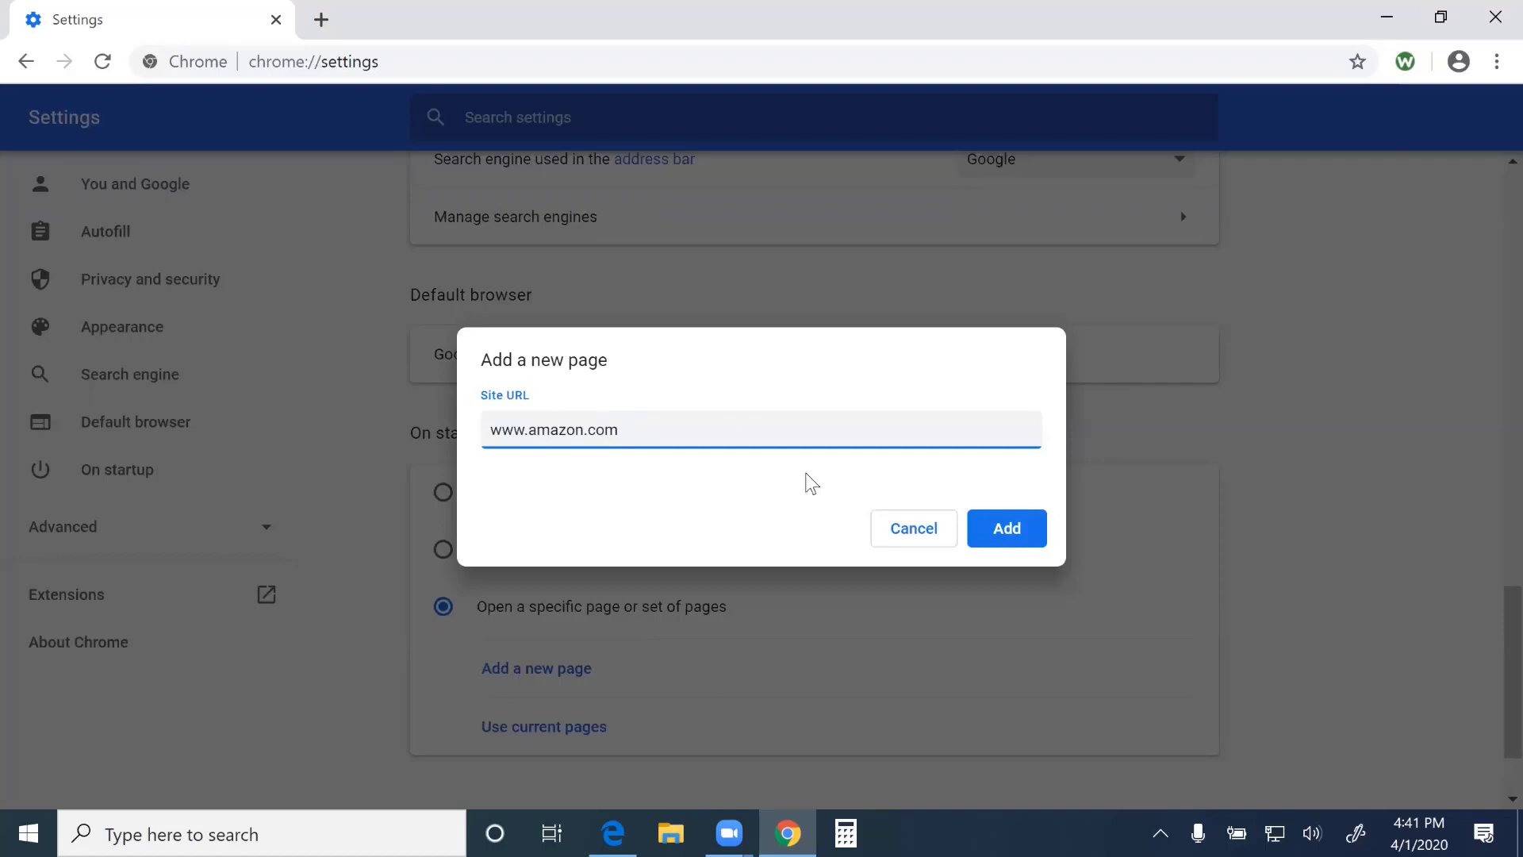
pyautogui.click(1037, 545)
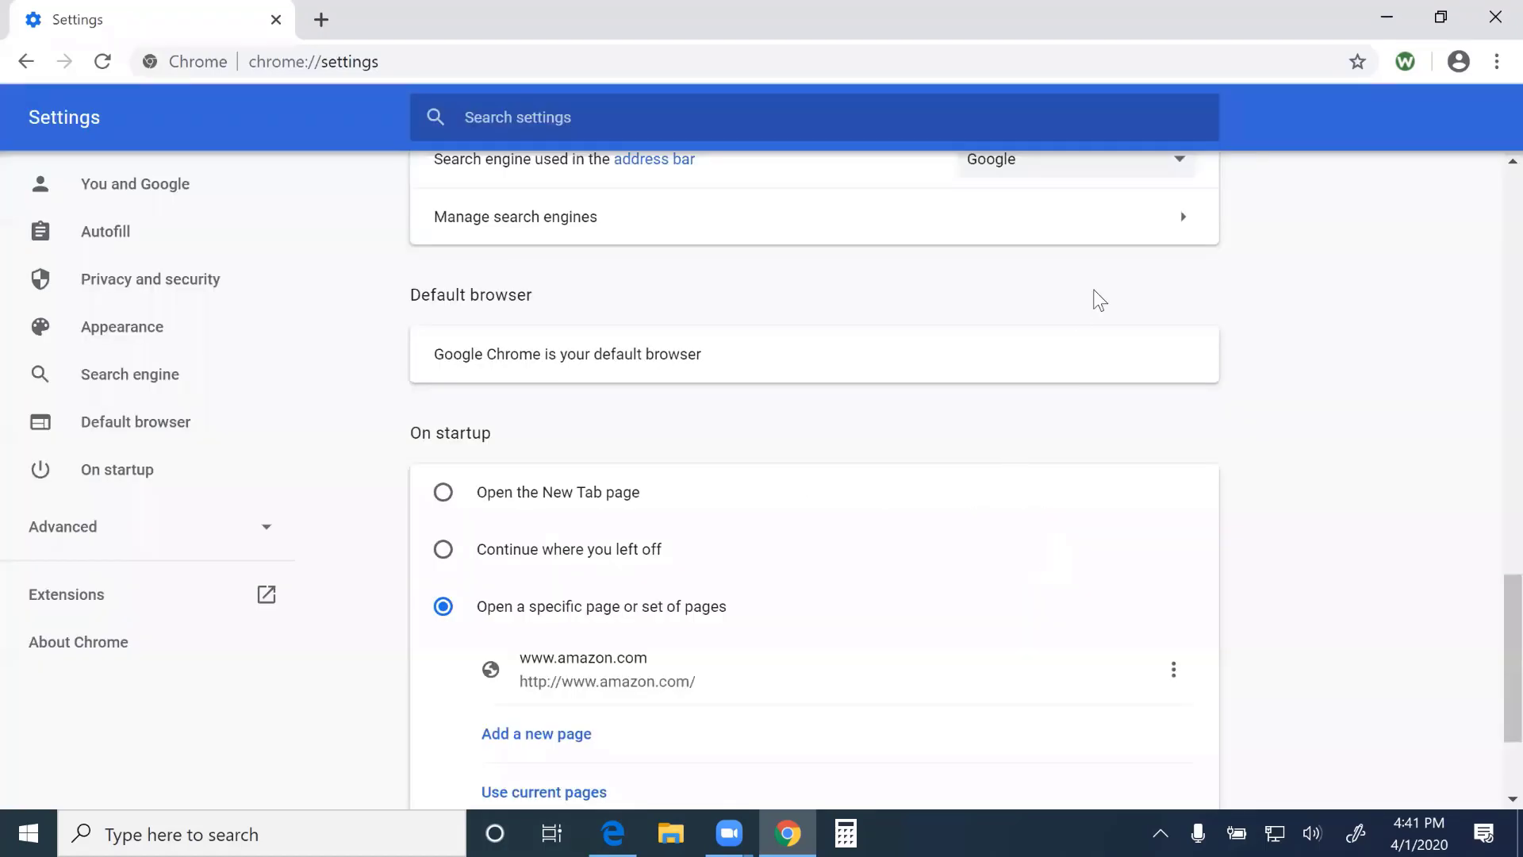
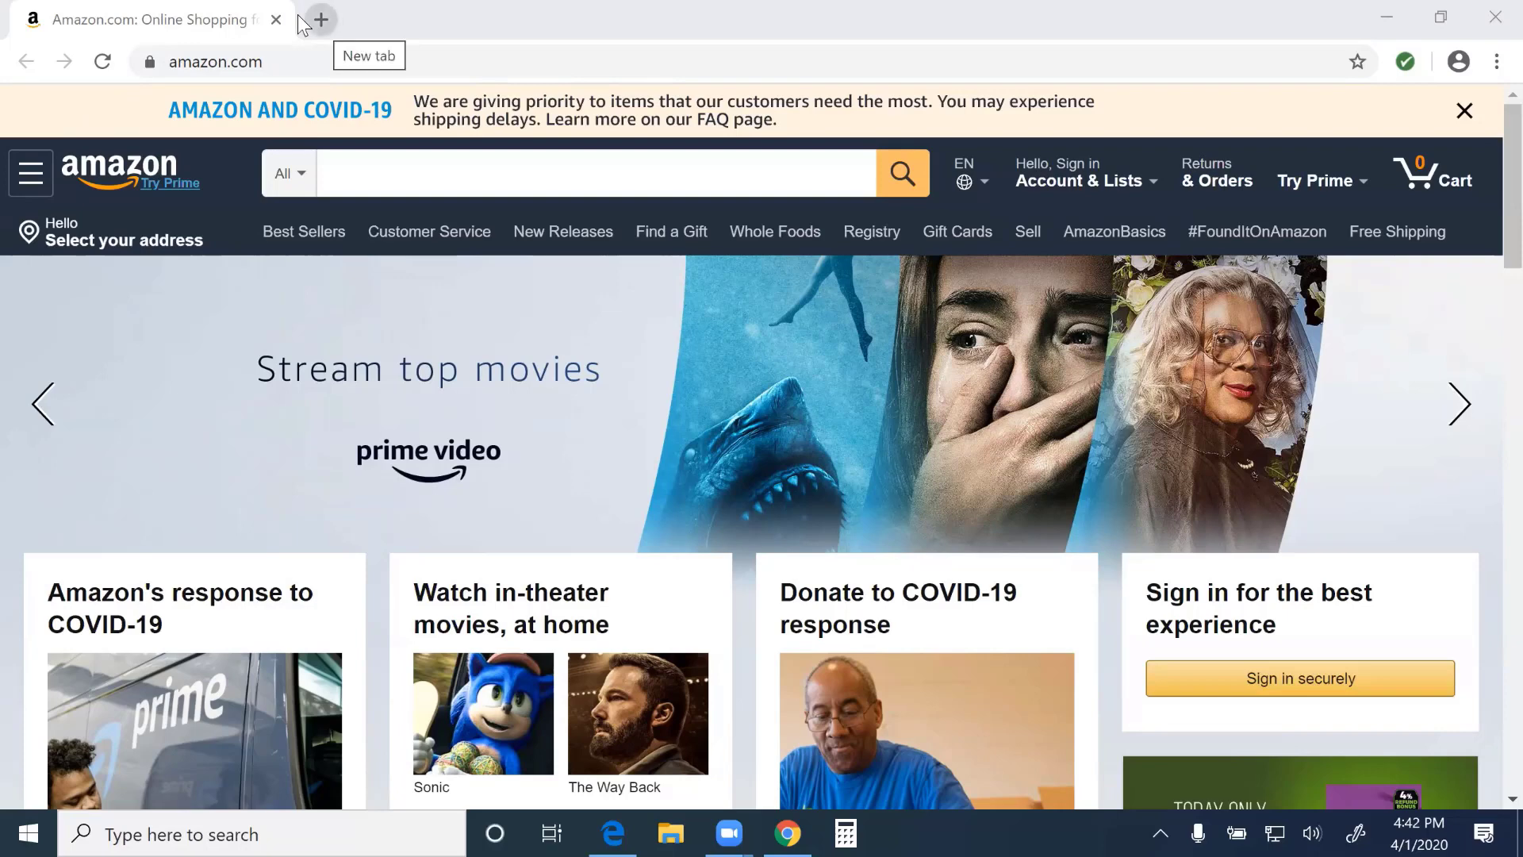
# Open a second tab beside the Amazon page and load callbrady.com in it
pyautogui.click(299, 19)
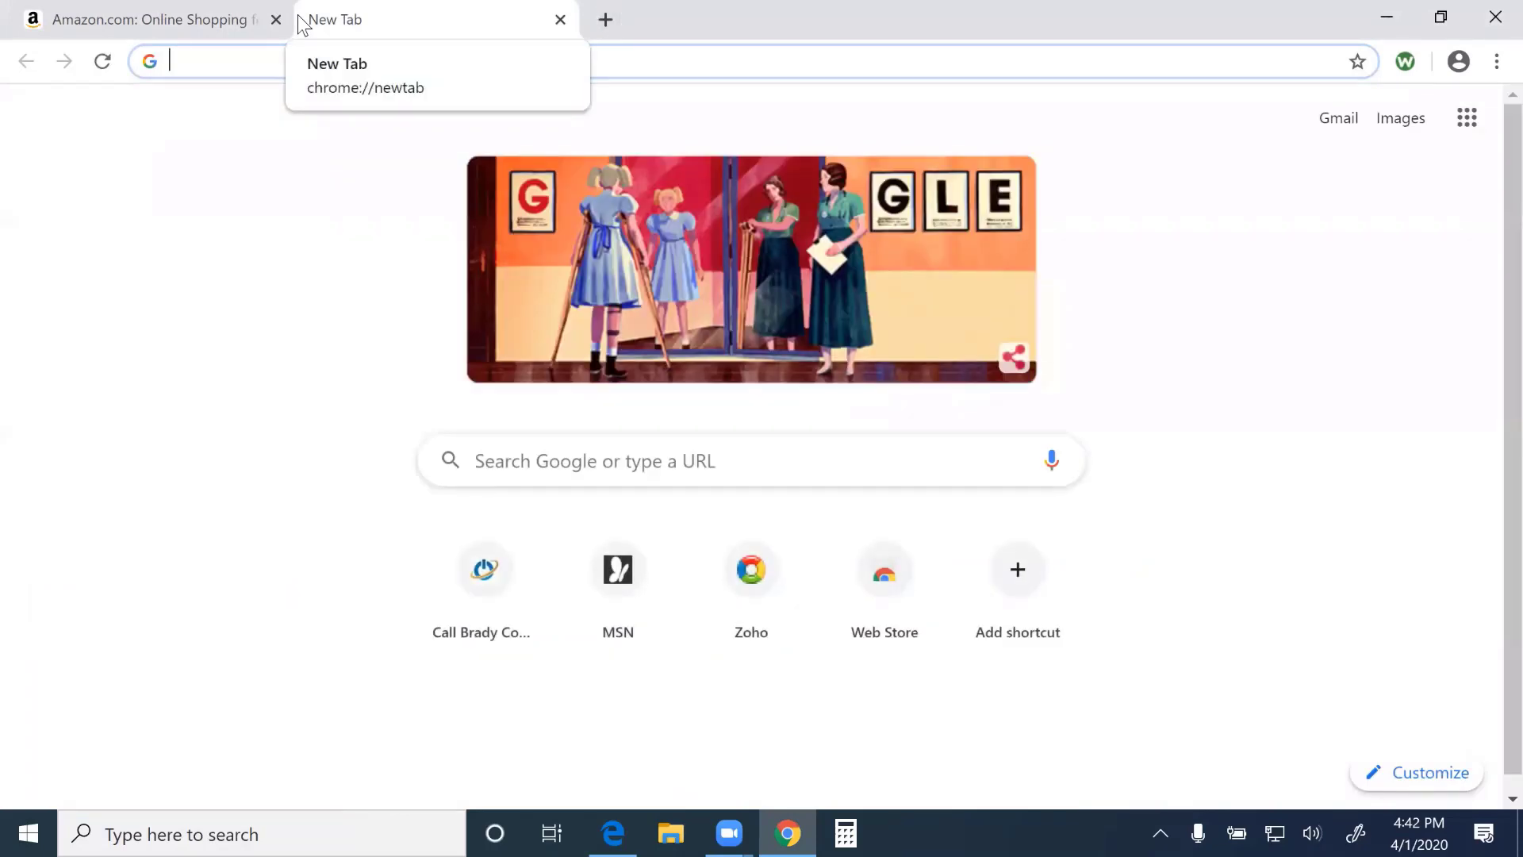
pyautogui.write('callbrady.com')
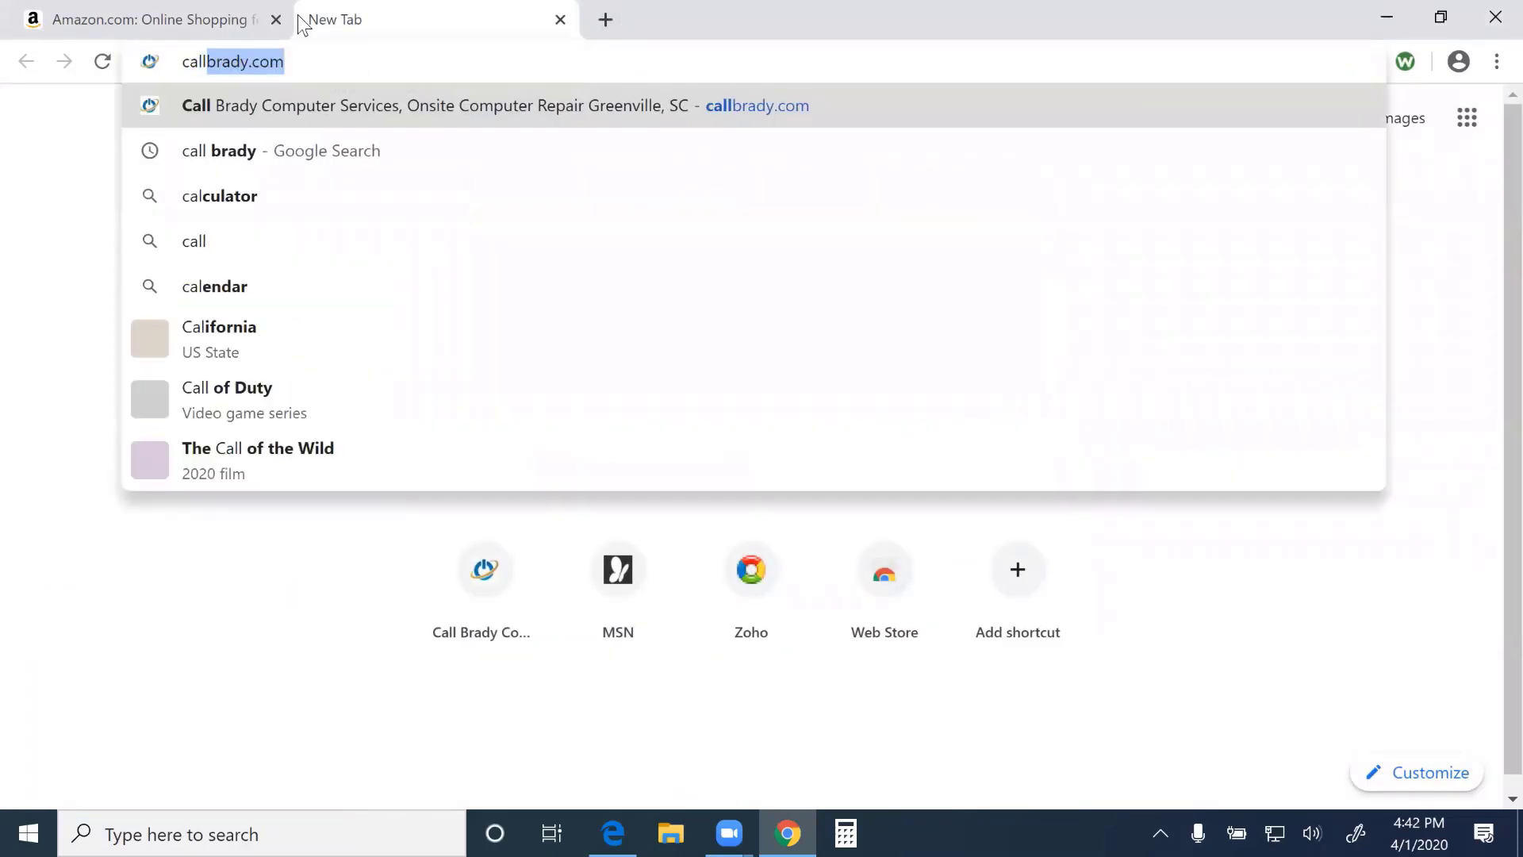
pyautogui.press('Return')
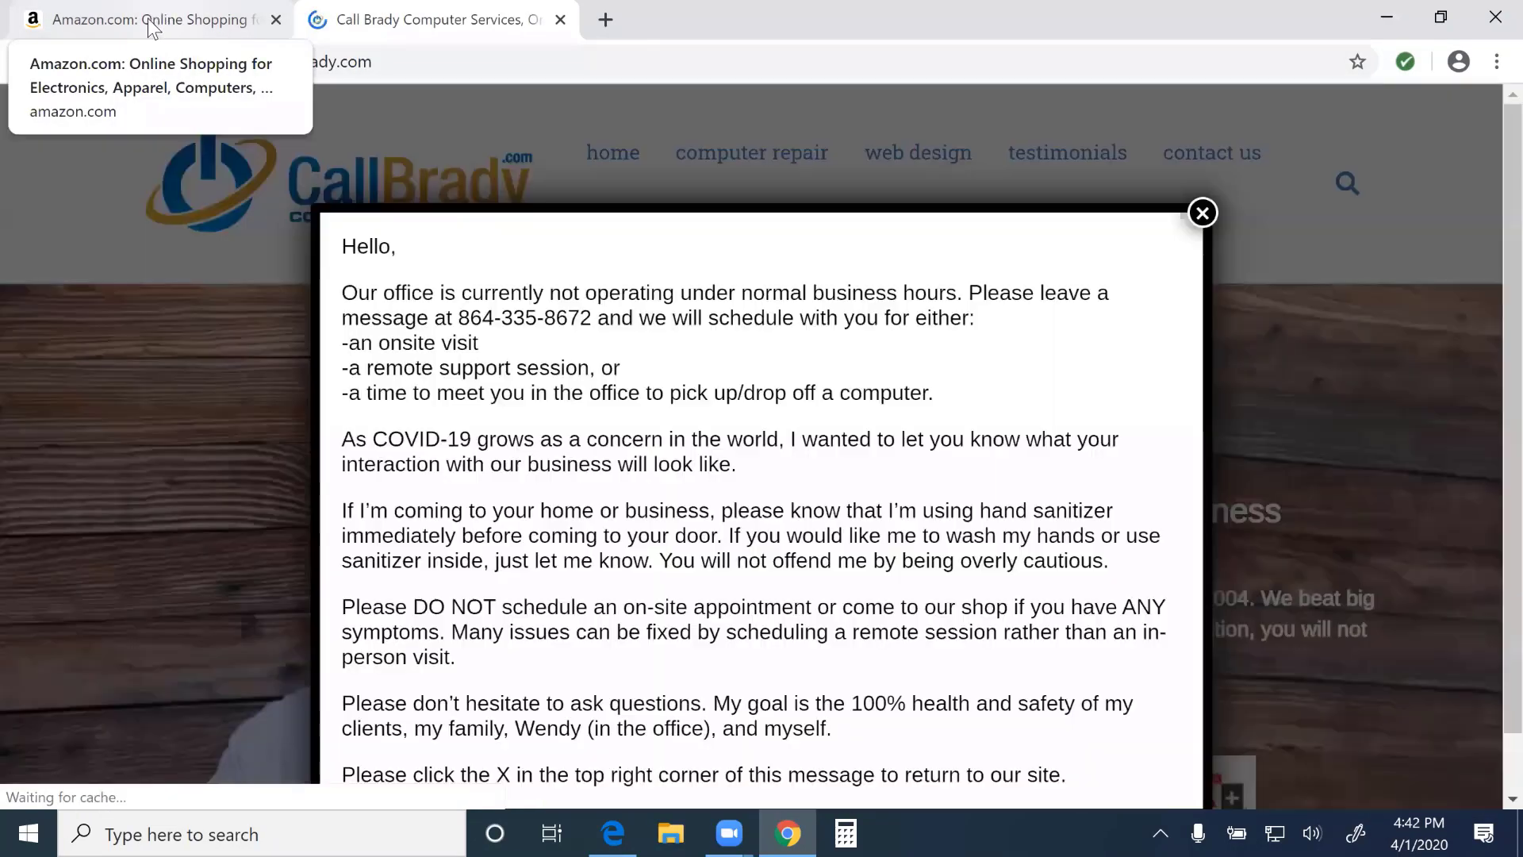
# Switch back and forth between the Amazon and Call Brady tabs, dismissing the office notice on the Call Brady site
pyautogui.click(185, 24)
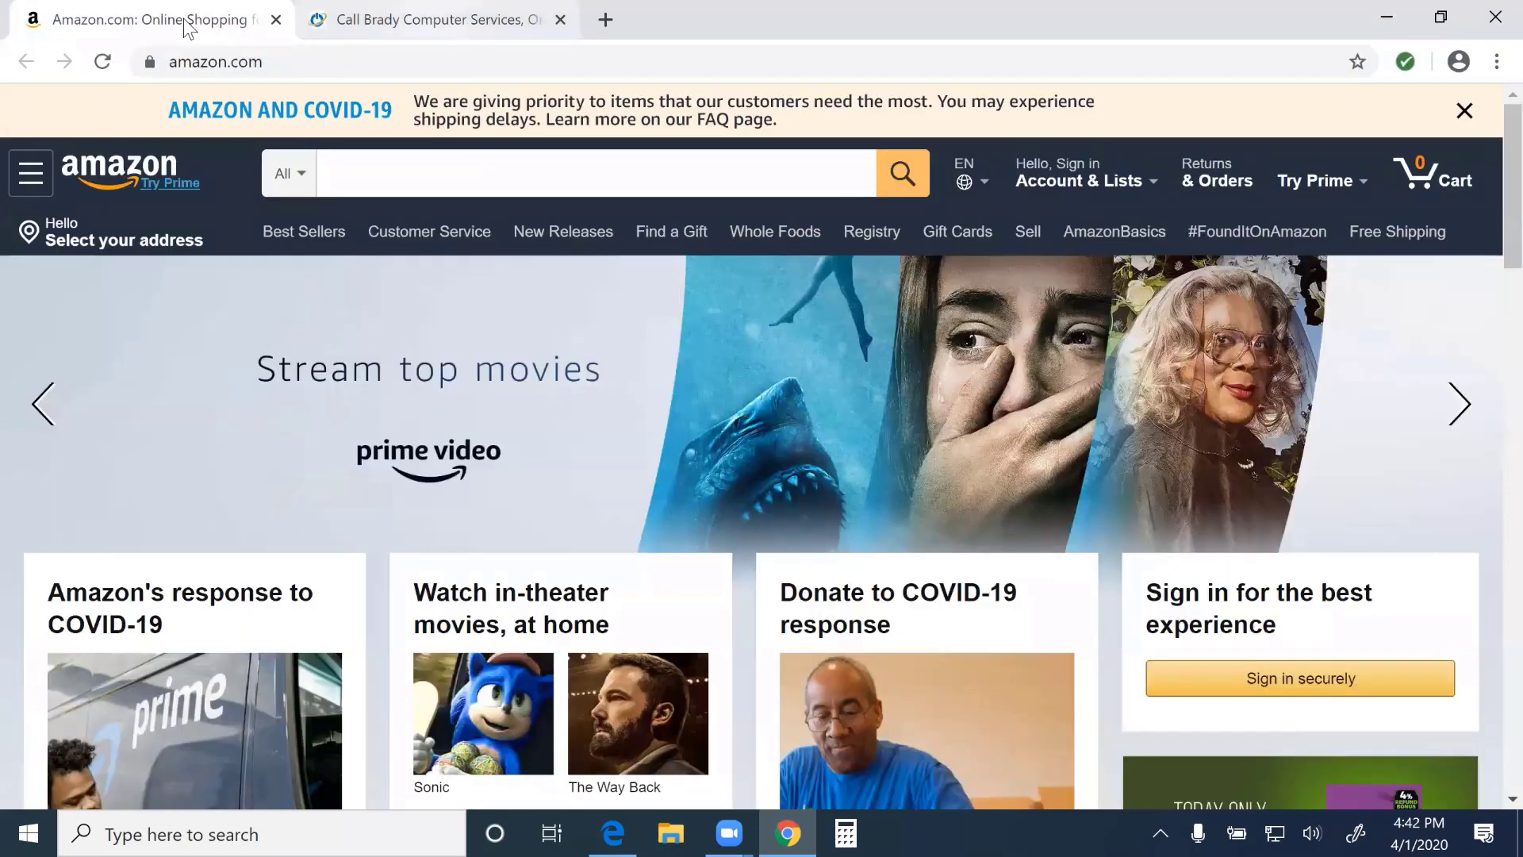
pyautogui.click(356, 21)
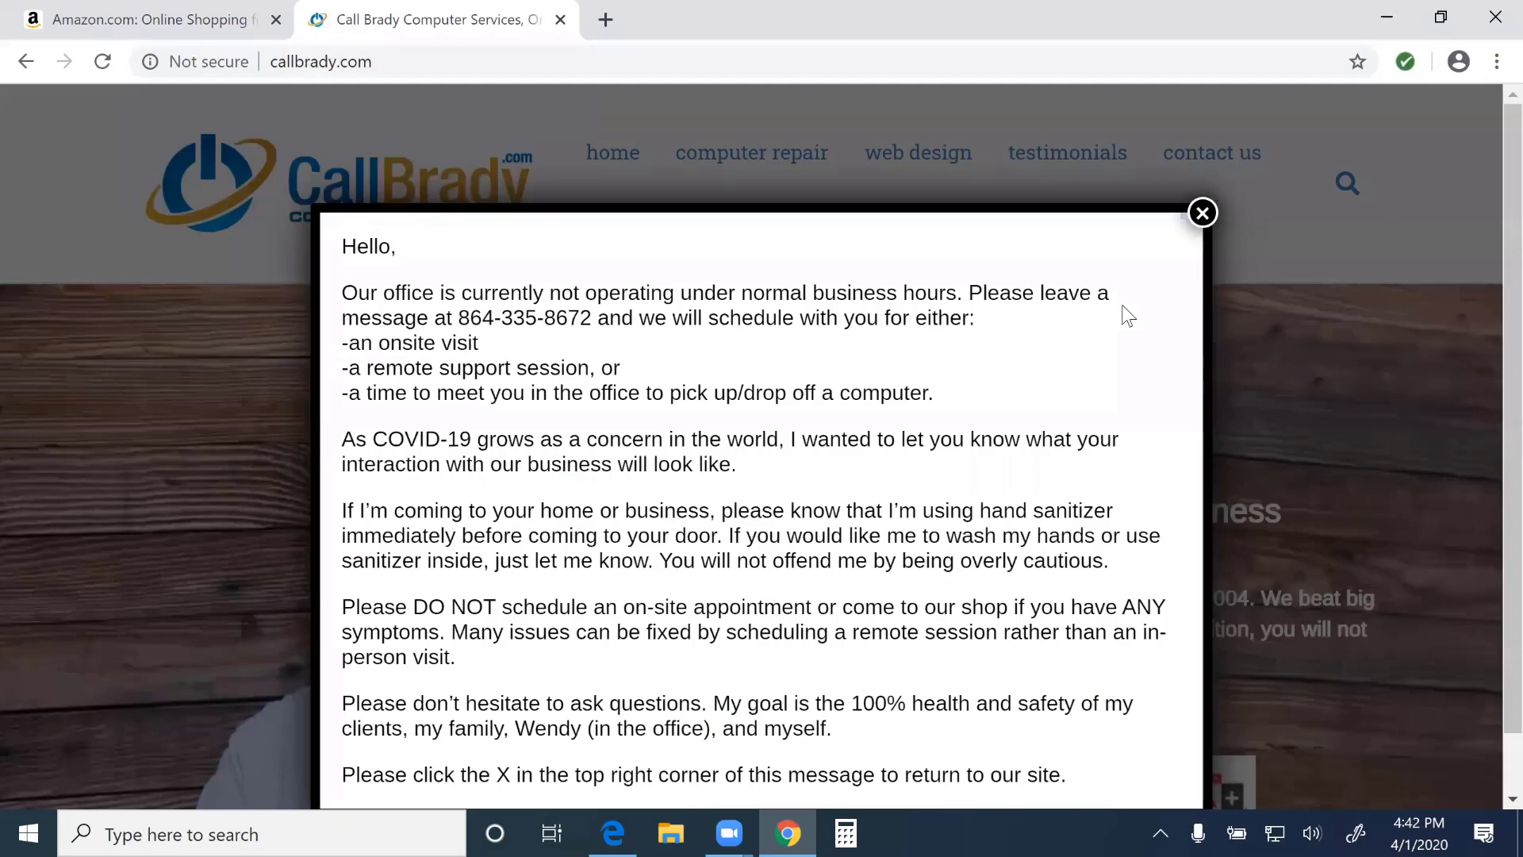
pyautogui.click(1201, 213)
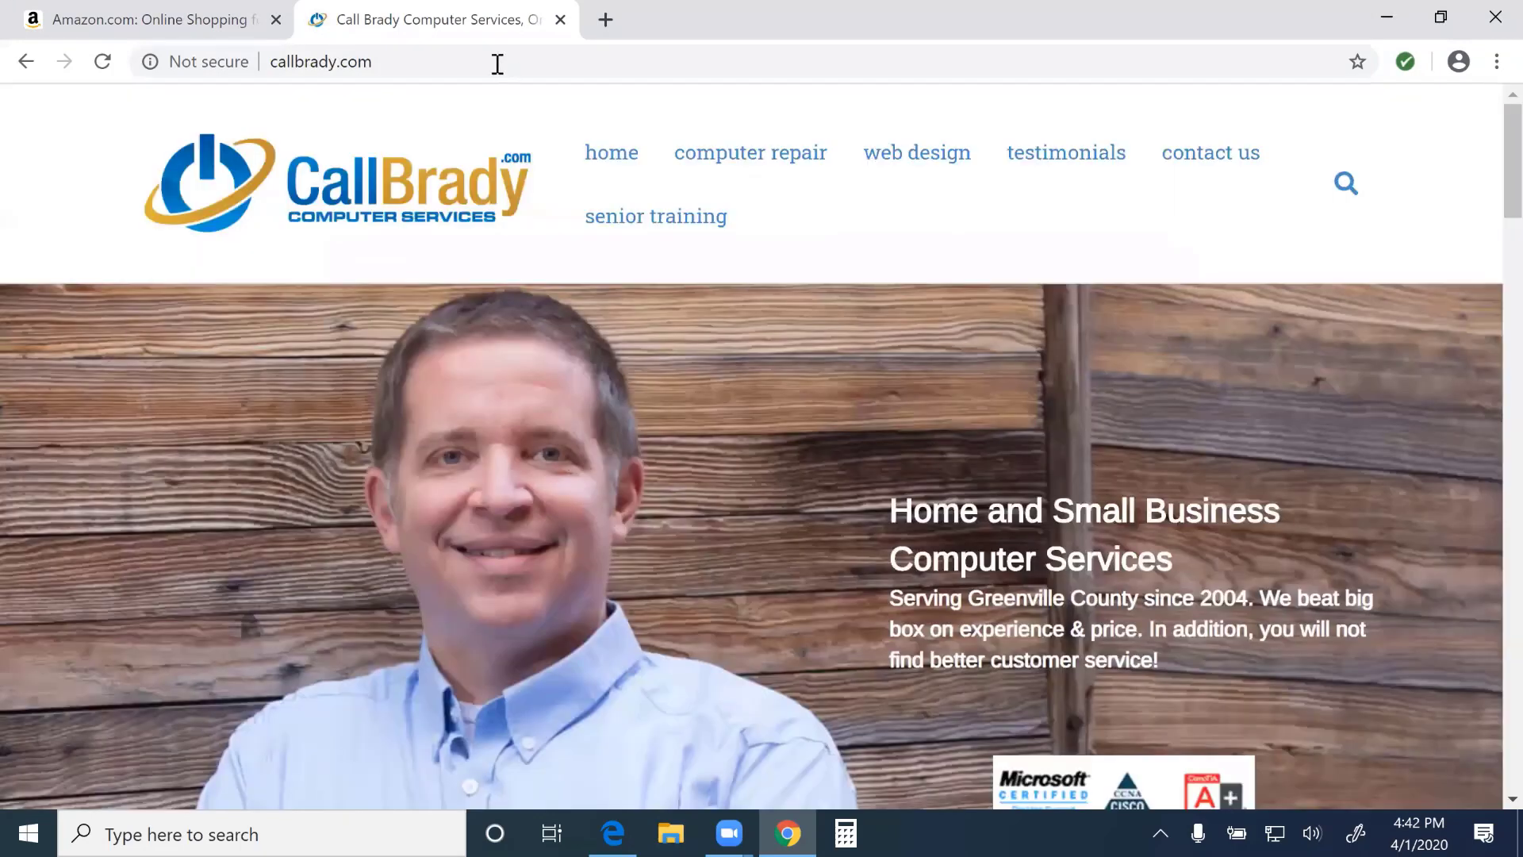
pyautogui.click(50, 11)
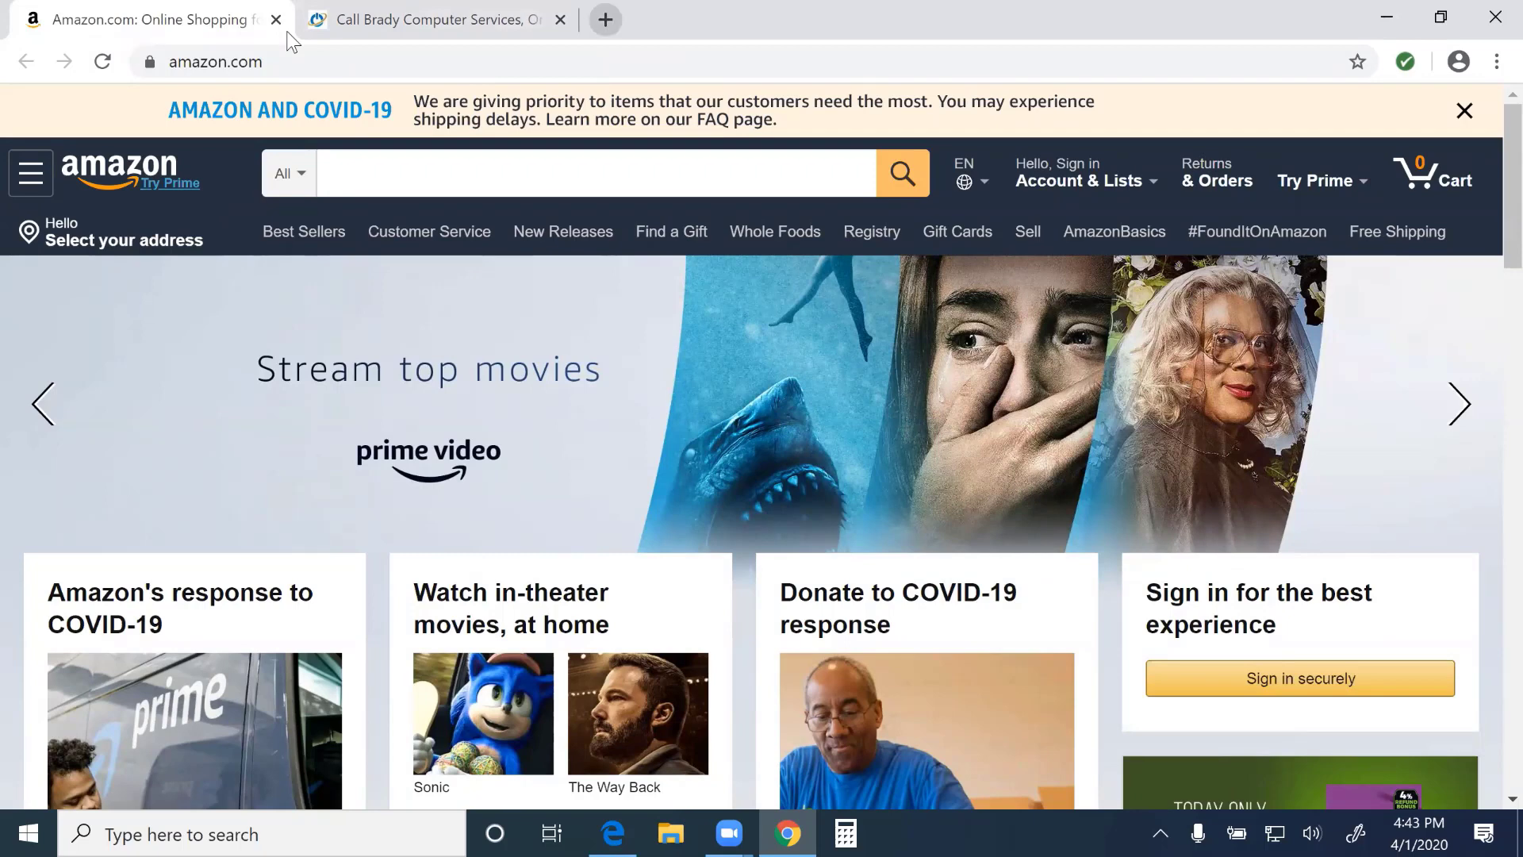
# Open a blank tab, close the Amazon and Call Brady tabs, and add another blank tab
pyautogui.hotkey('ctrl', 't')
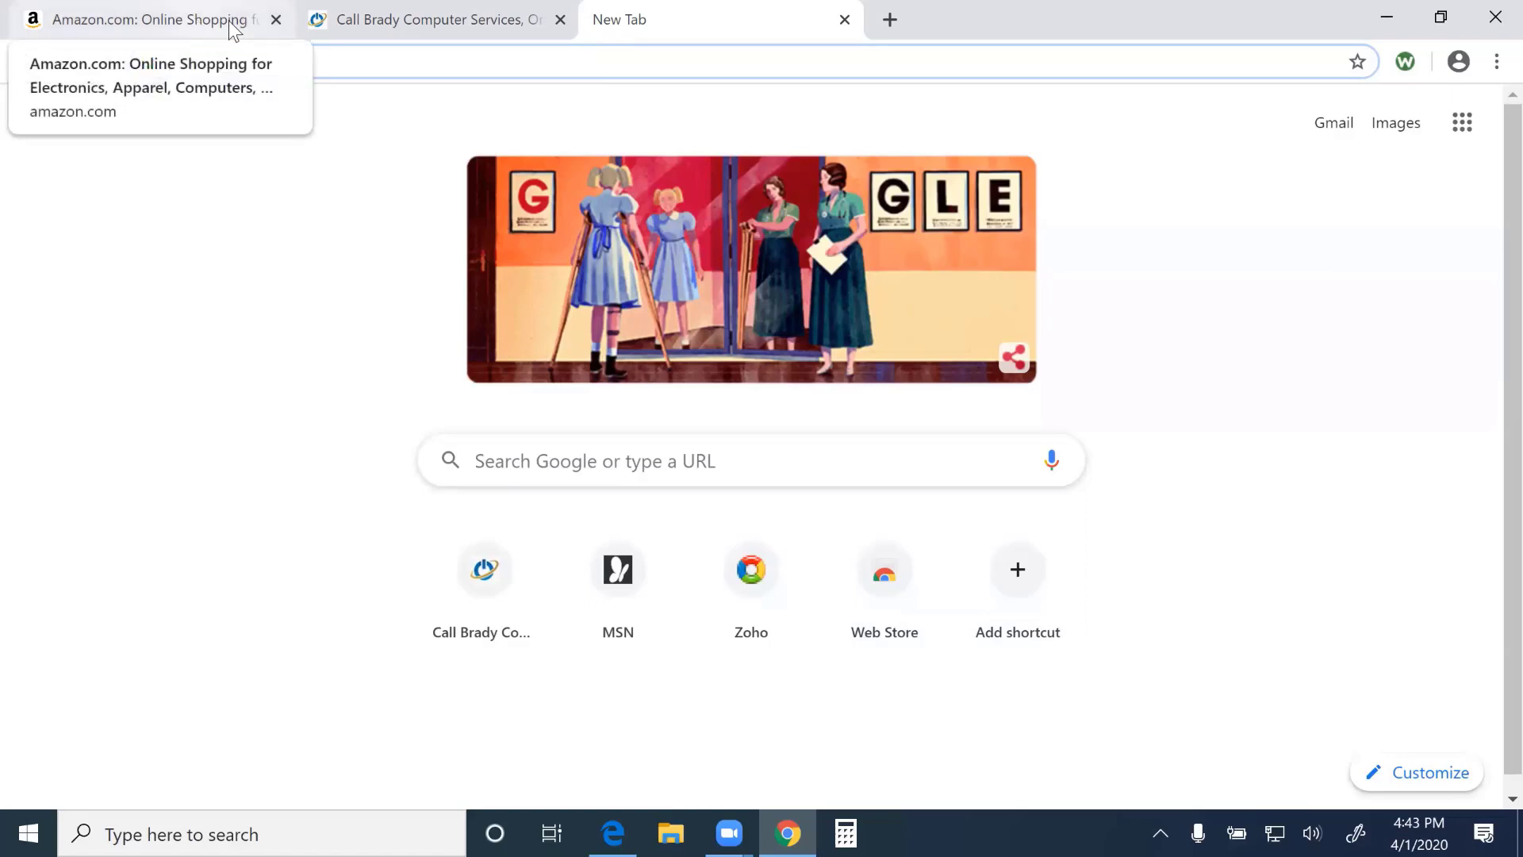
pyautogui.click(276, 20)
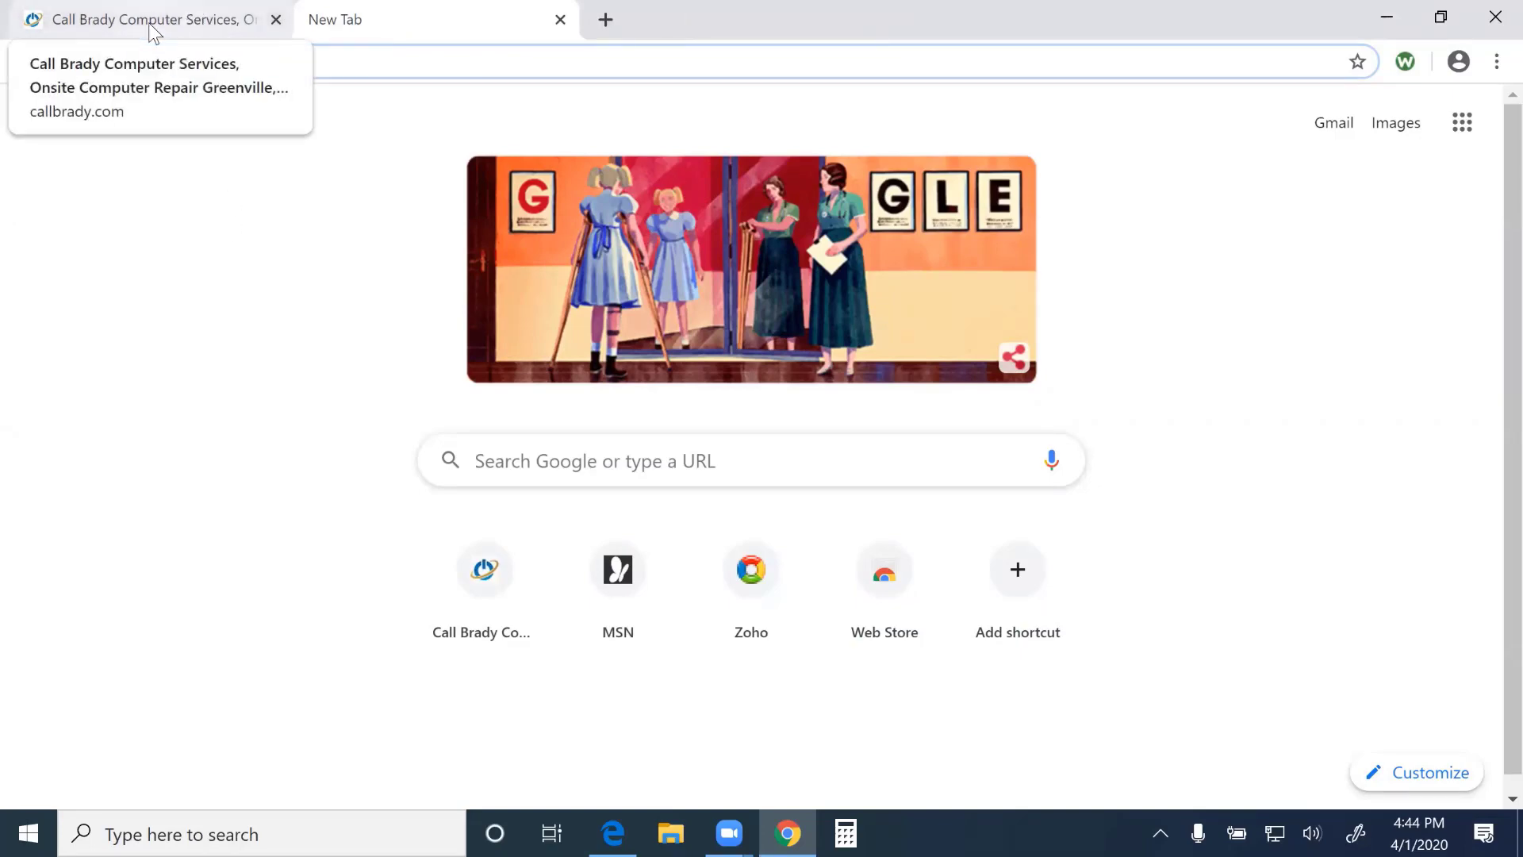
pyautogui.click(276, 20)
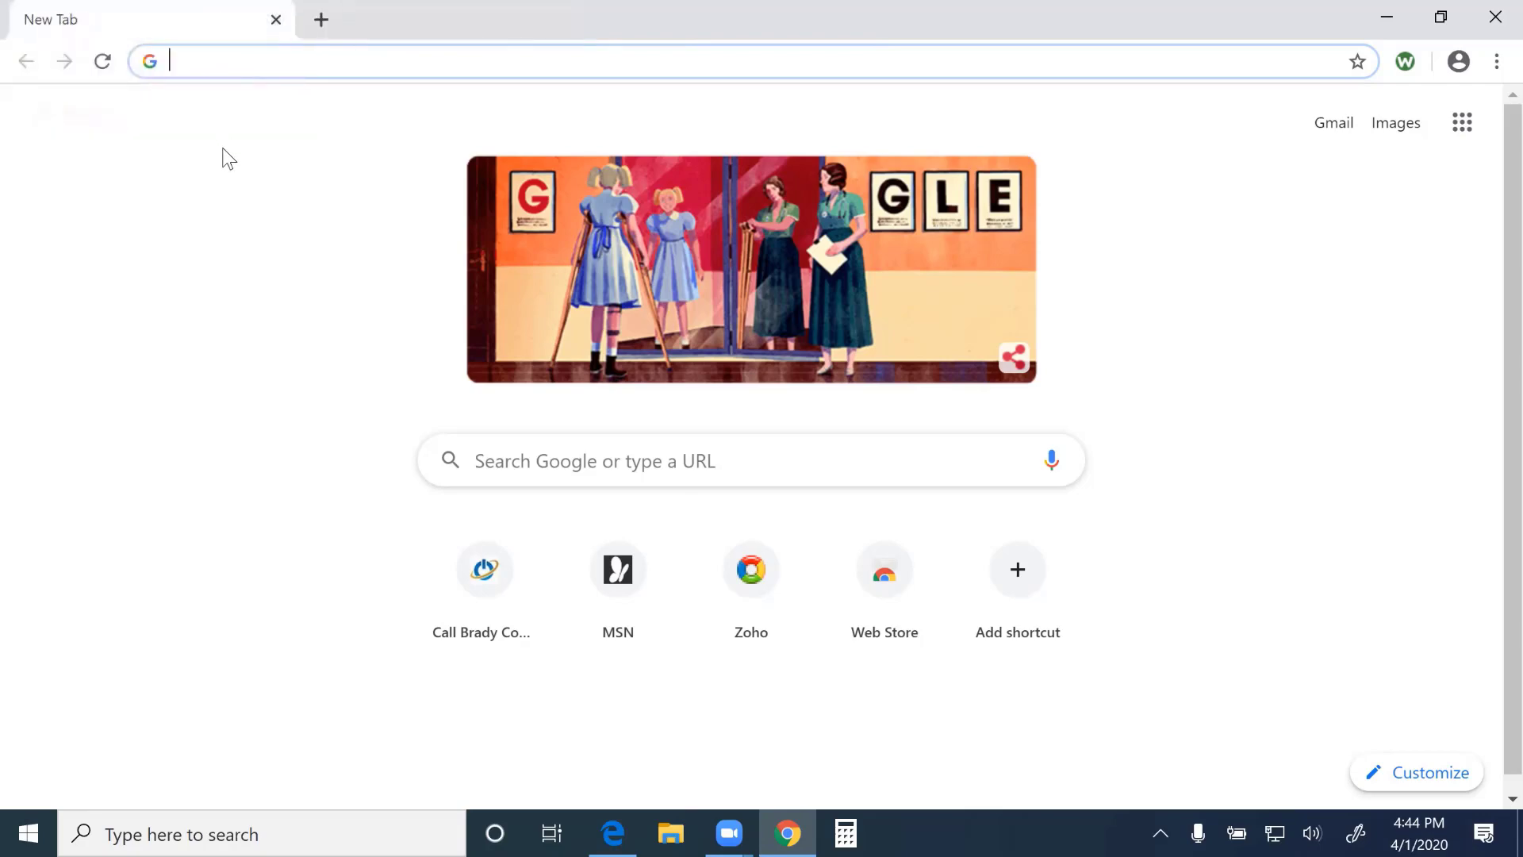
pyautogui.click(321, 19)
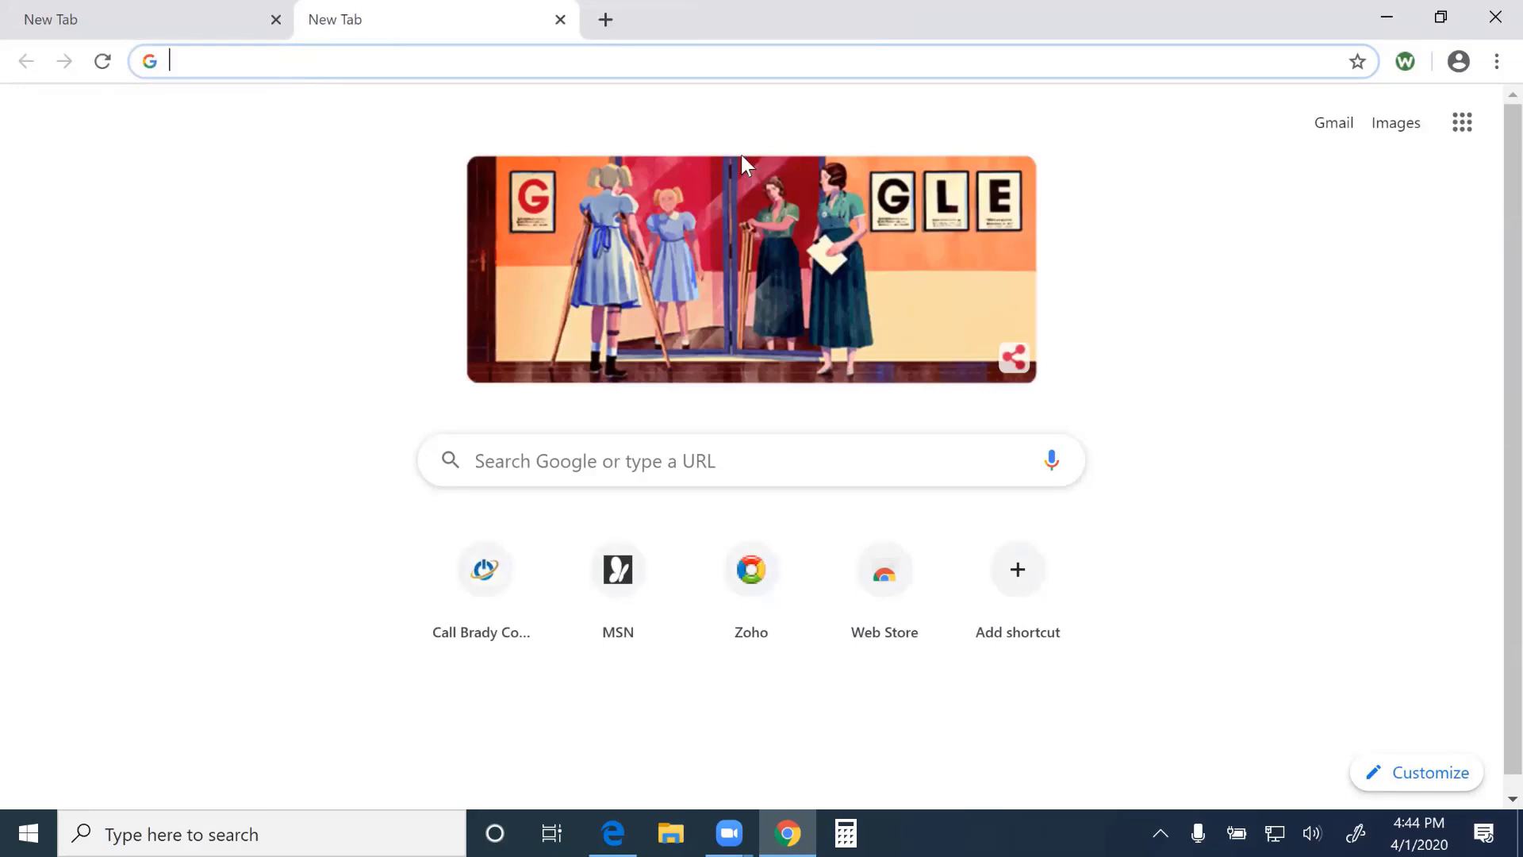
# Close the whole Chrome window, minimize the Edge window behind it, and relaunch Chrome to its startup page
pyautogui.click(1495, 18)
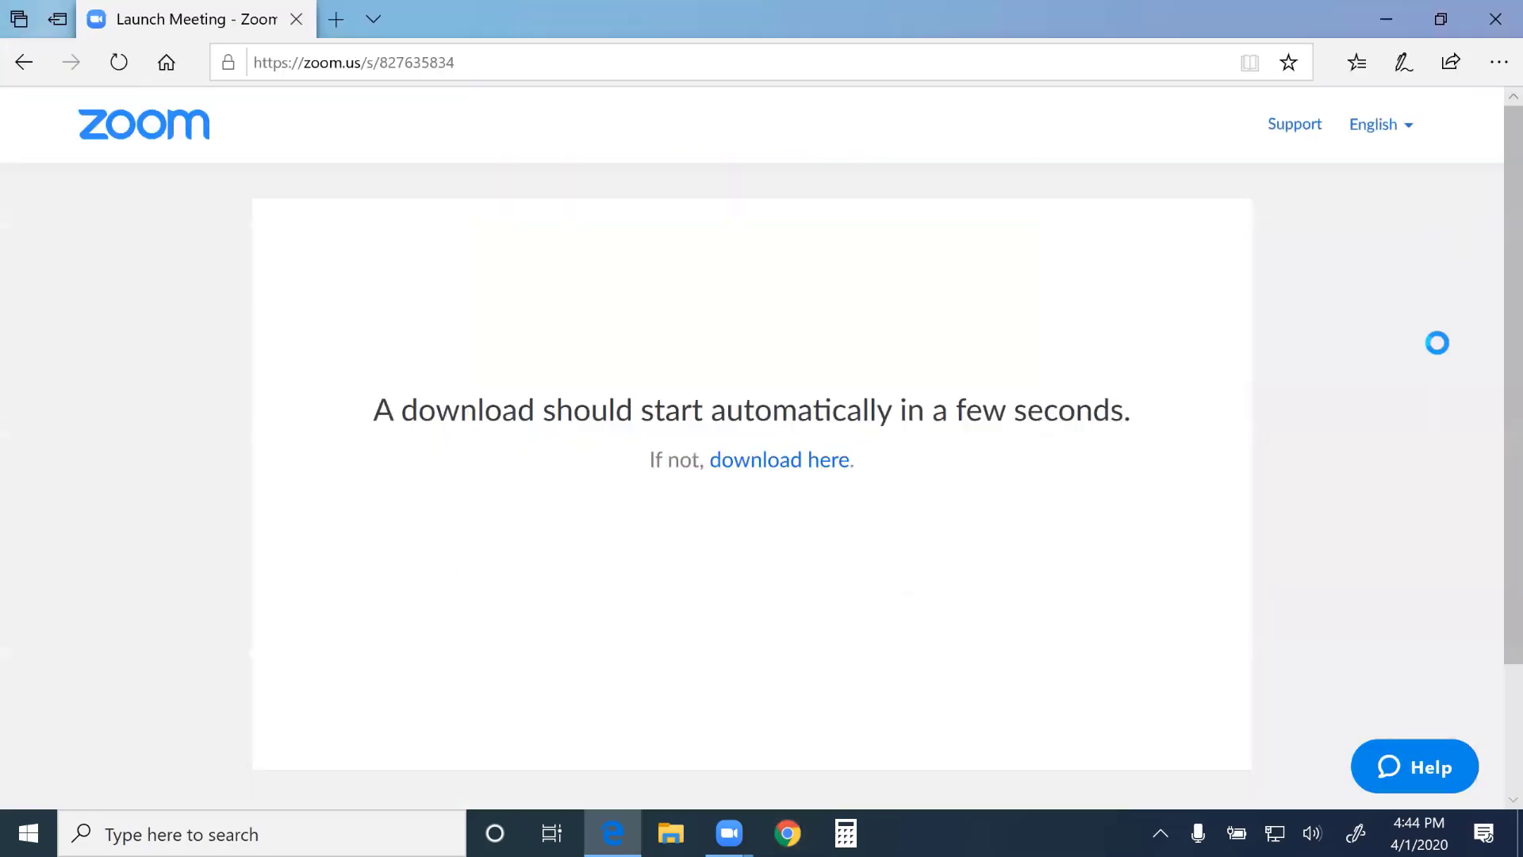
pyautogui.click(1372, 16)
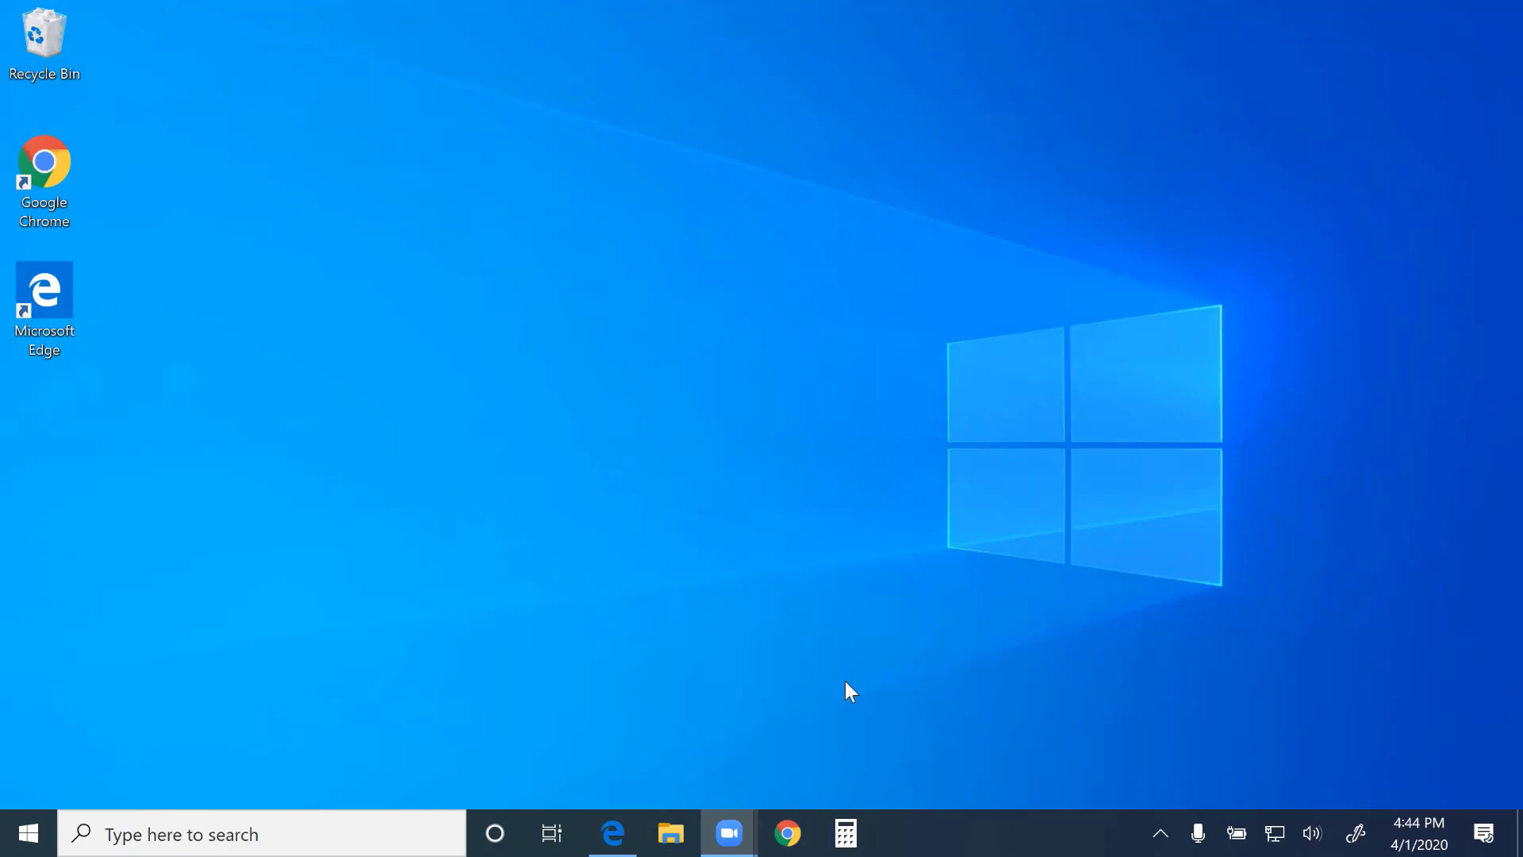
pyautogui.click(789, 831)
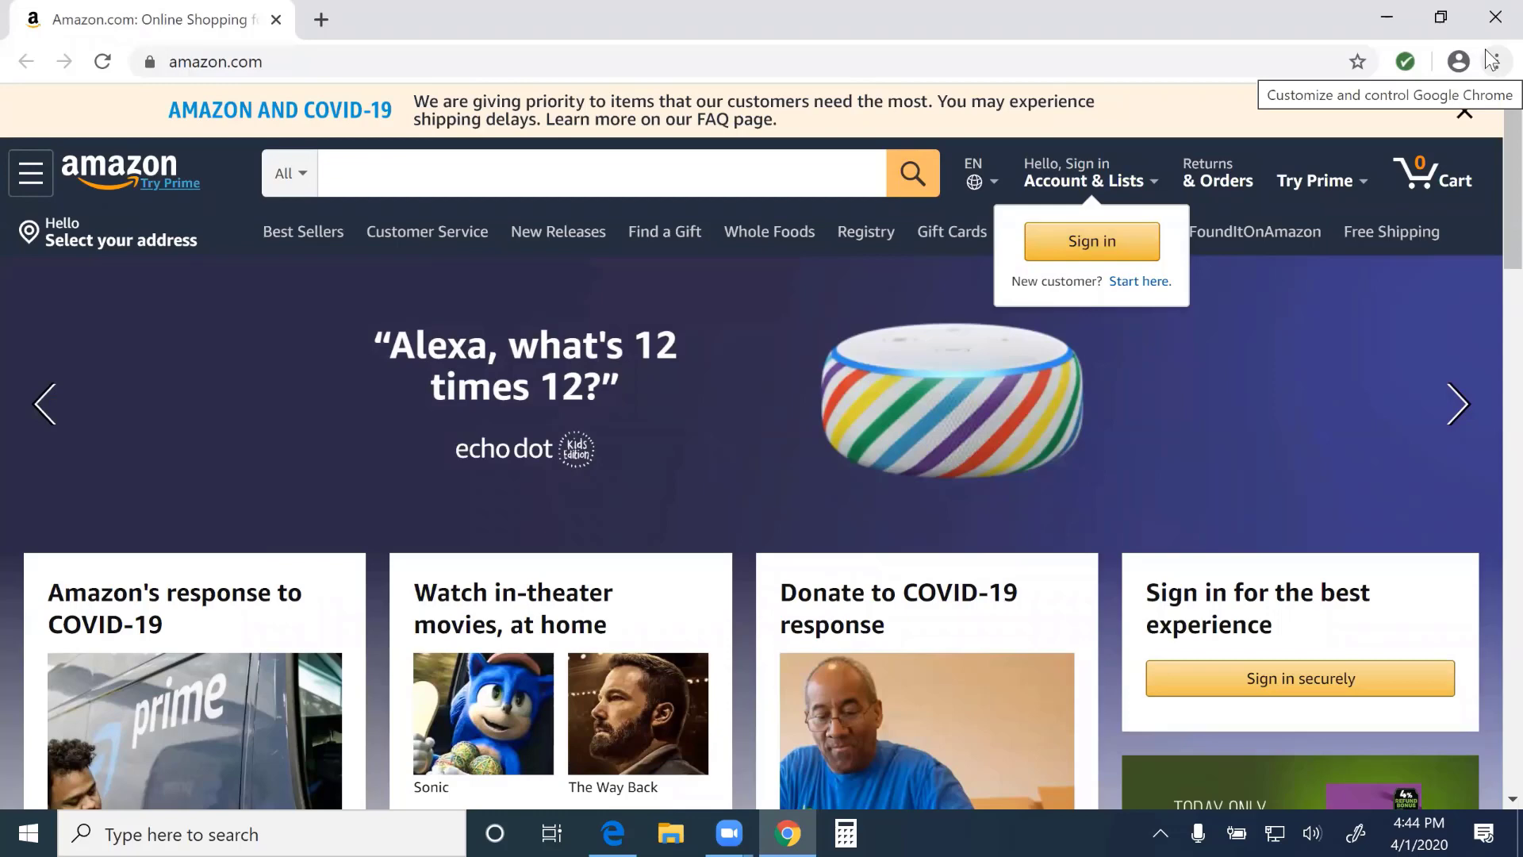
# Show the bookmarks bar and add the Amazon page to it
pyautogui.click(1491, 60)
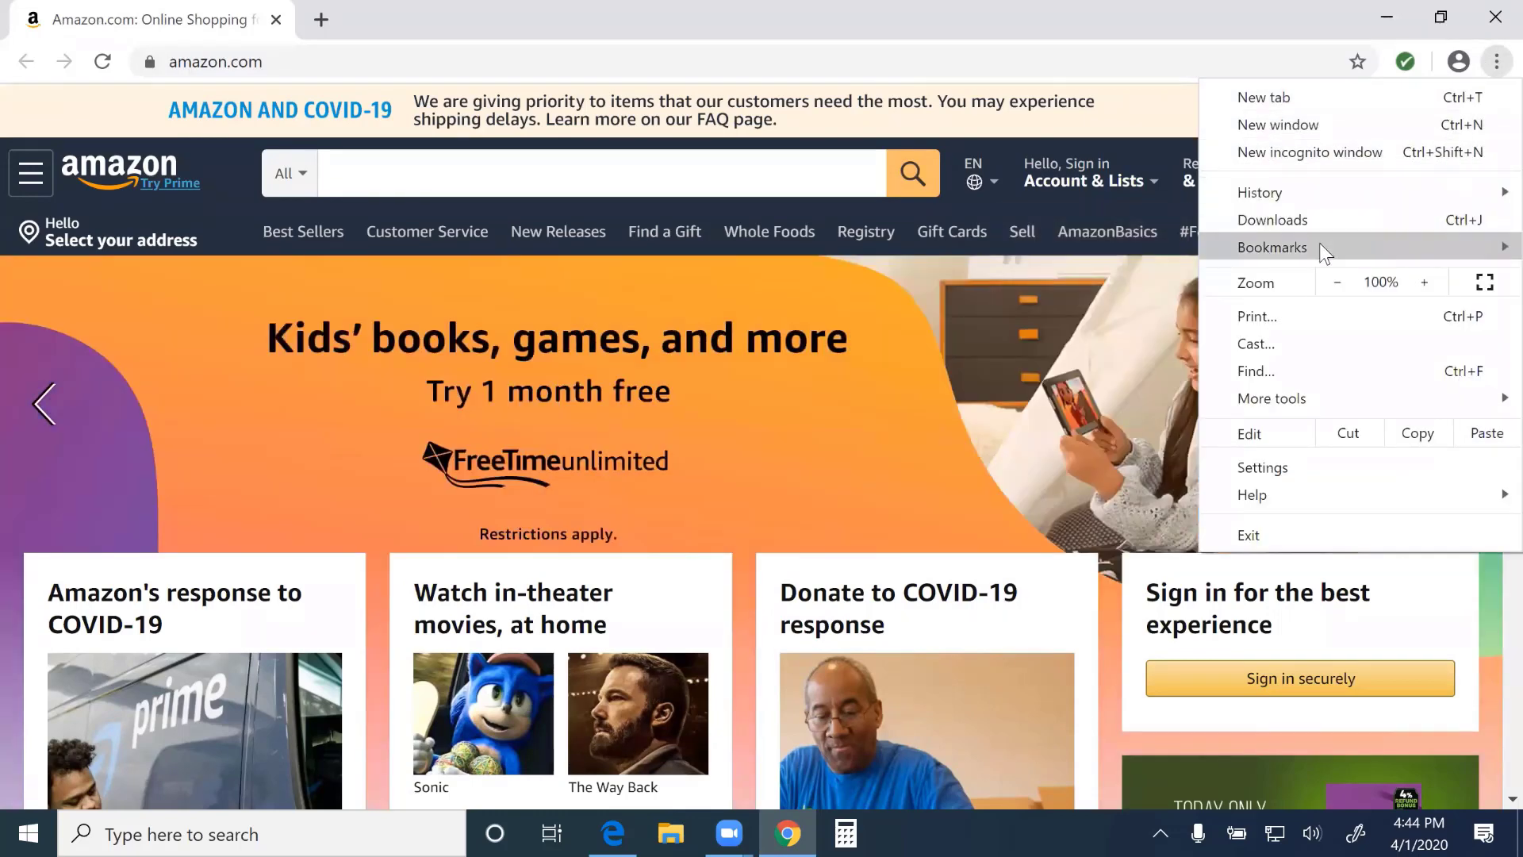
pyautogui.moveTo(1323, 250)
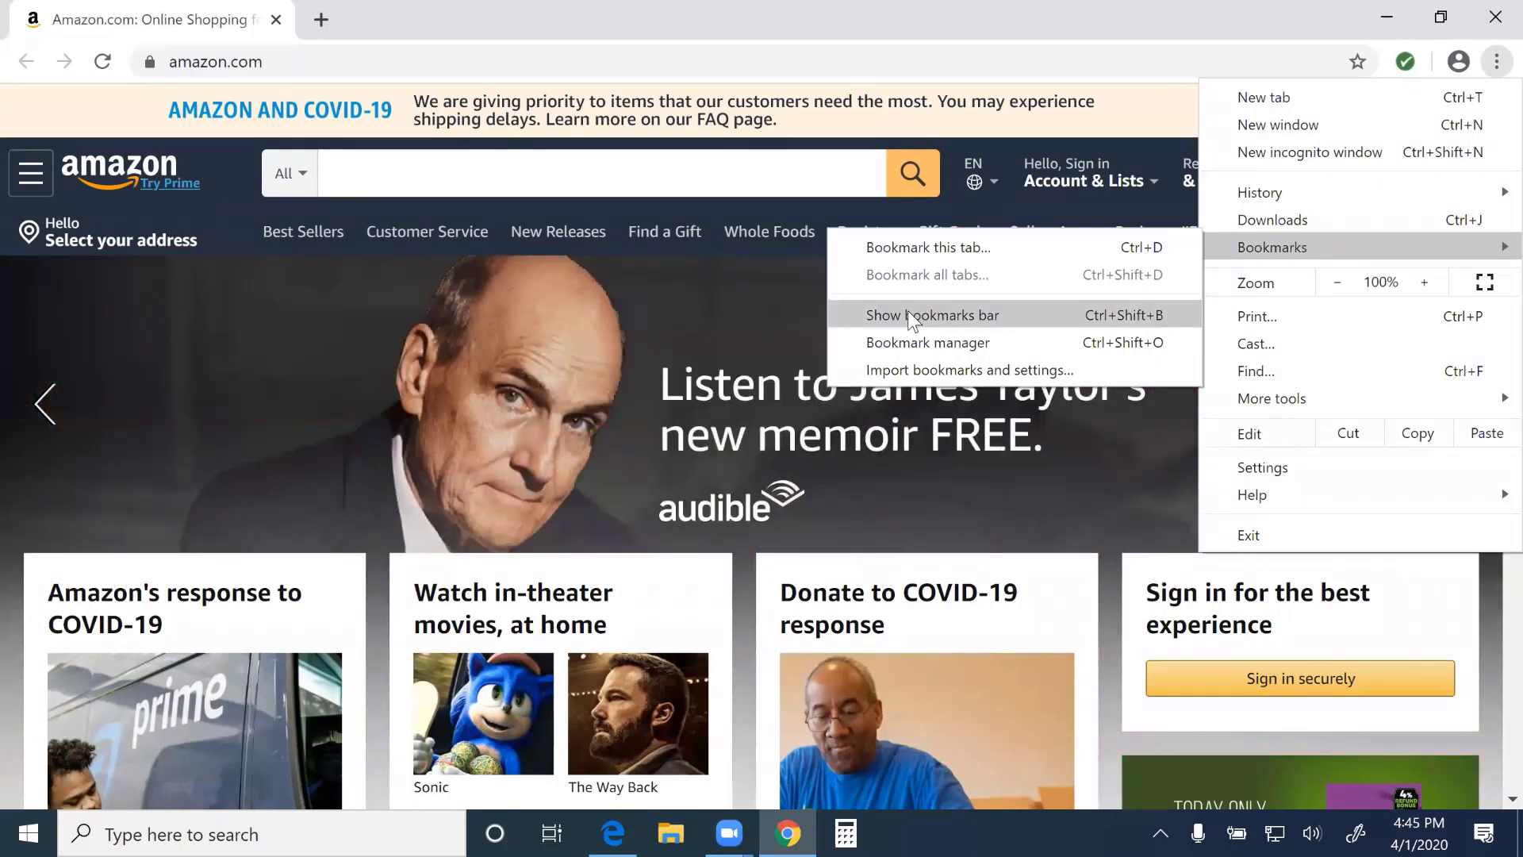
pyautogui.click(907, 314)
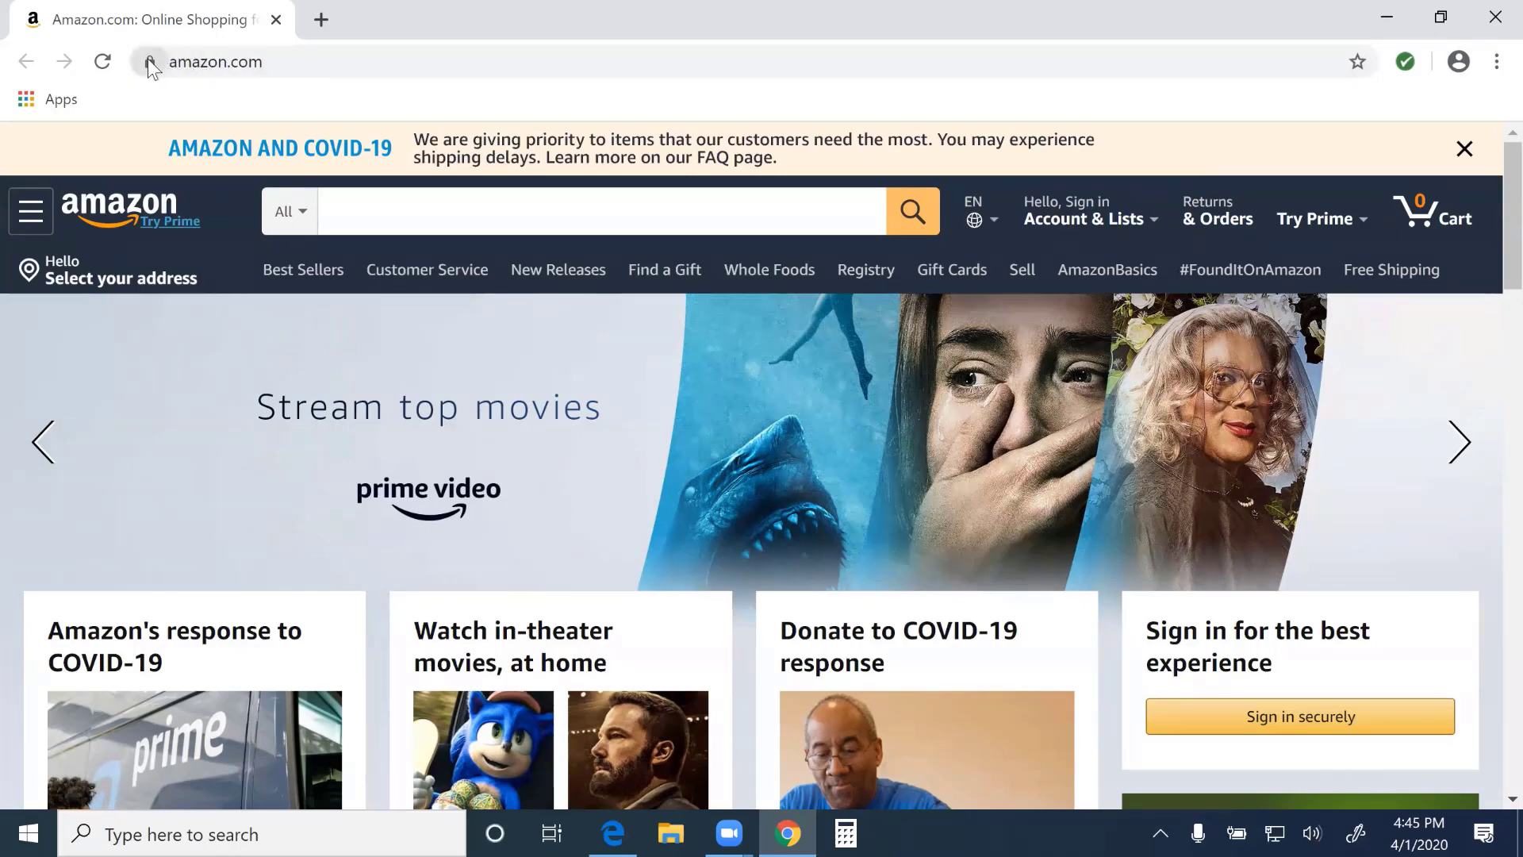
pyautogui.moveTo(147, 60)
pyautogui.mouseDown()
pyautogui.moveTo(152, 101)
pyautogui.moveTo(168, 92)
pyautogui.moveTo(147, 98)
pyautogui.moveTo(211, 101)
pyautogui.moveTo(165, 97)
pyautogui.mouseUp()
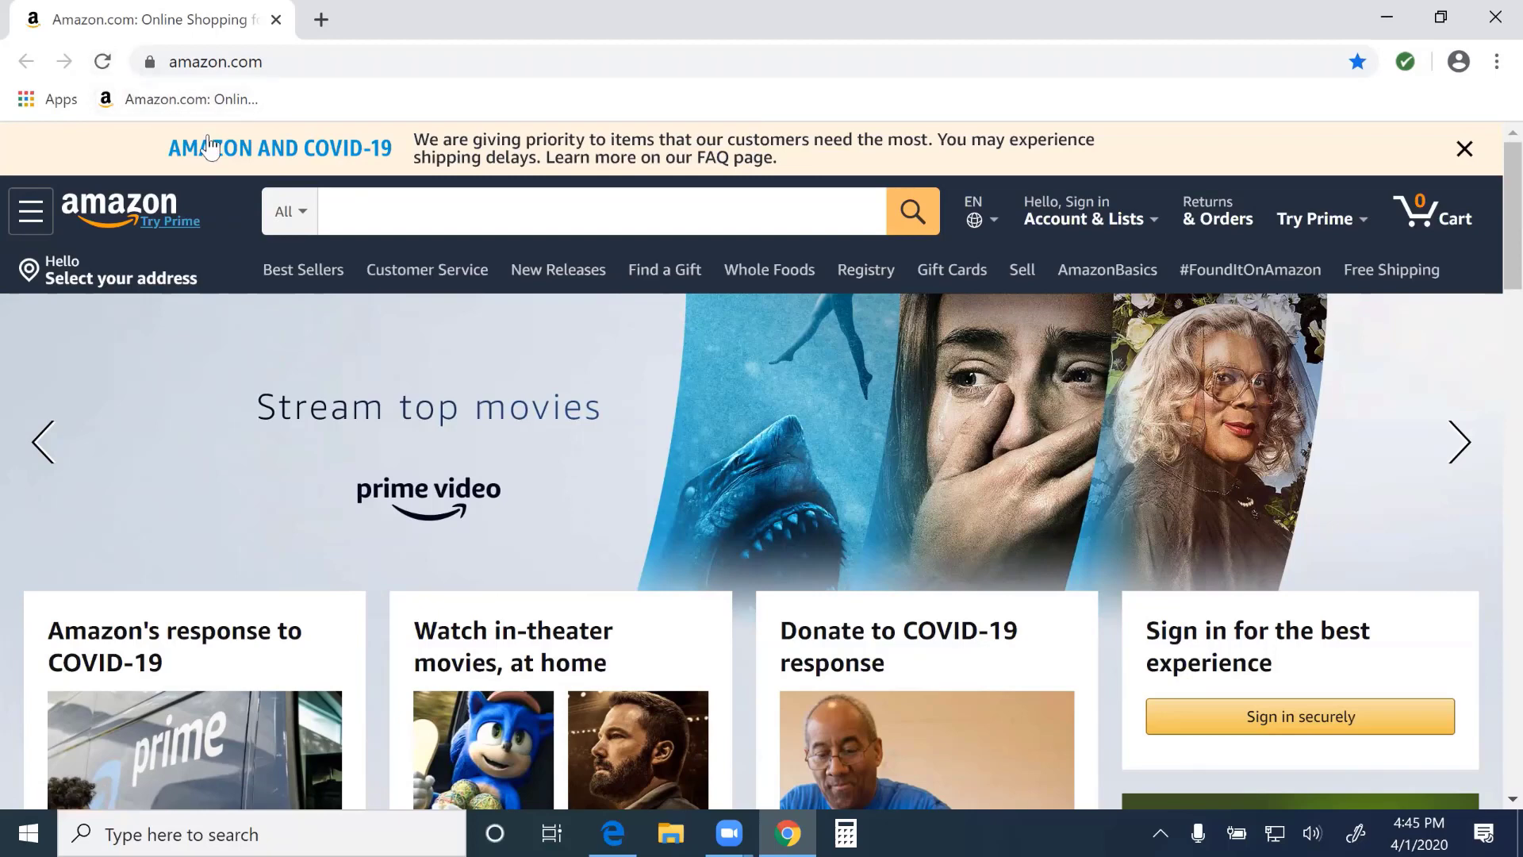
# Load callbrady.com, dismiss its office notice, and add the site to the bookmarks bar after Amazon
pyautogui.click(261, 61)
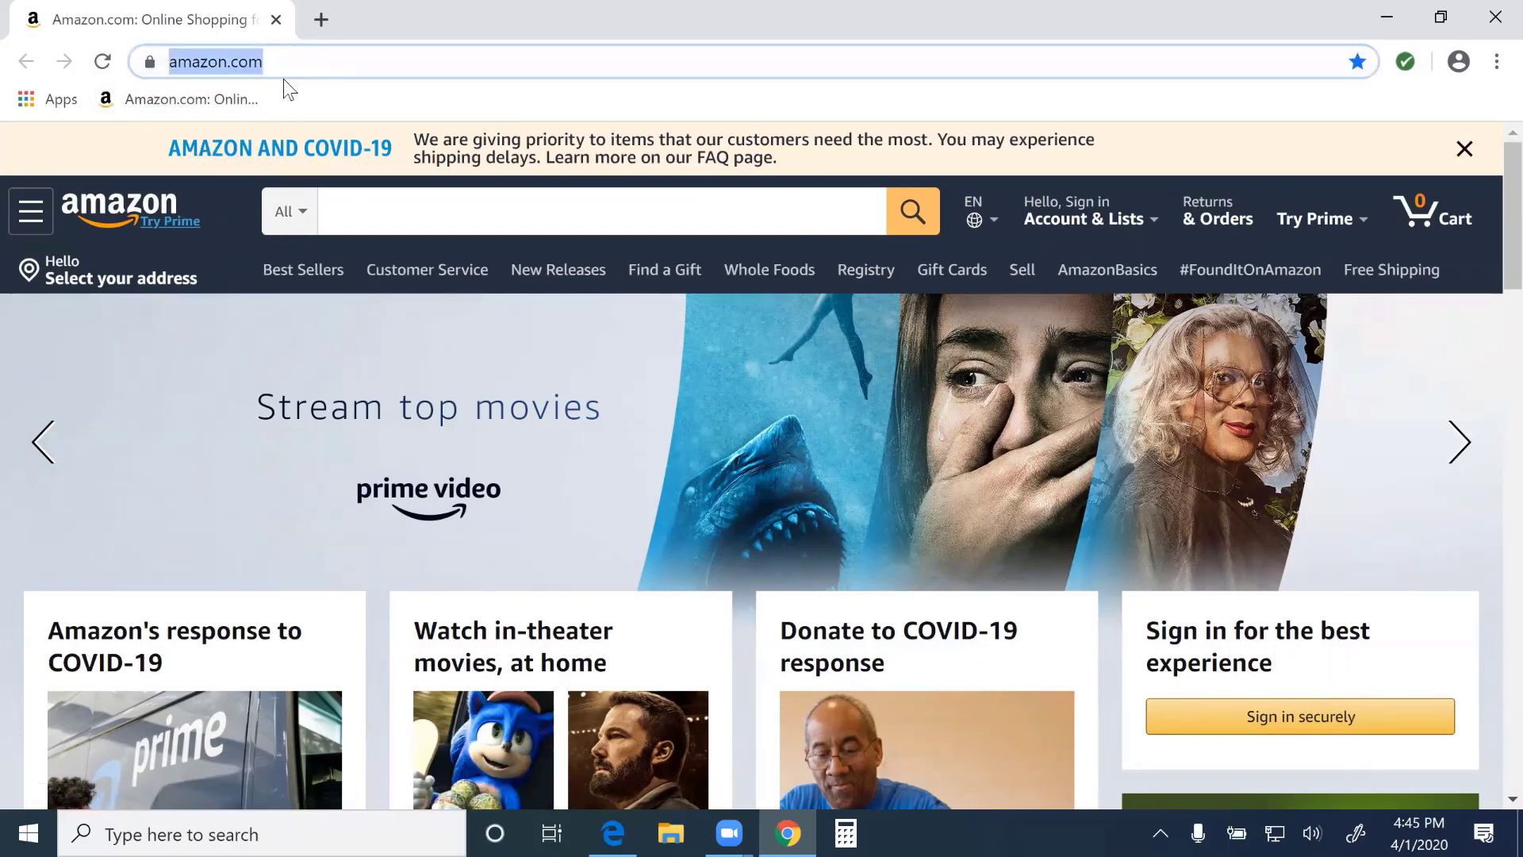
pyautogui.write('callbrady.com')
pyautogui.press('Return')
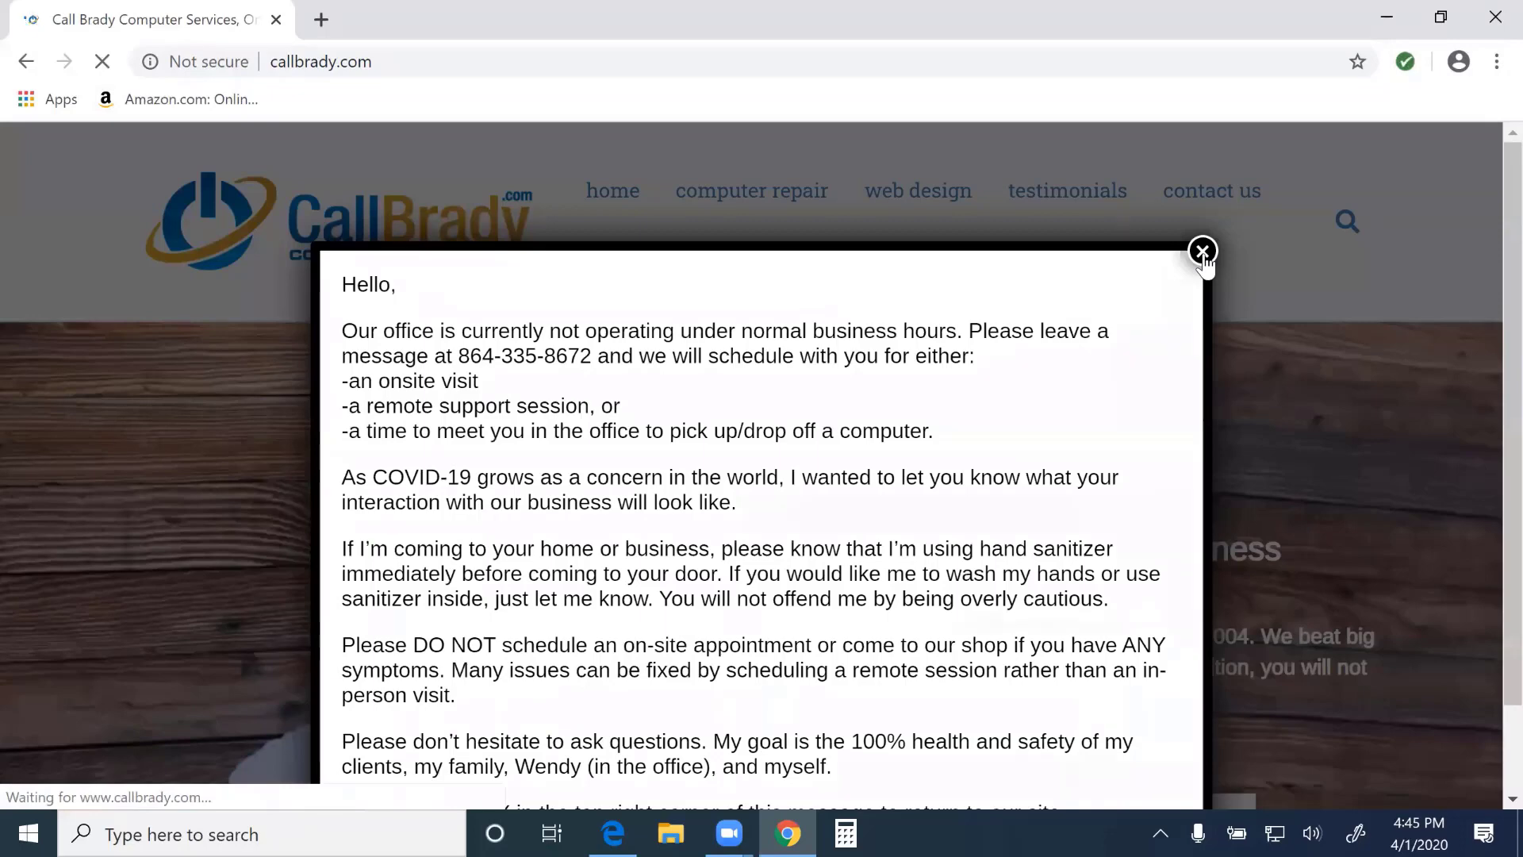
pyautogui.click(1202, 252)
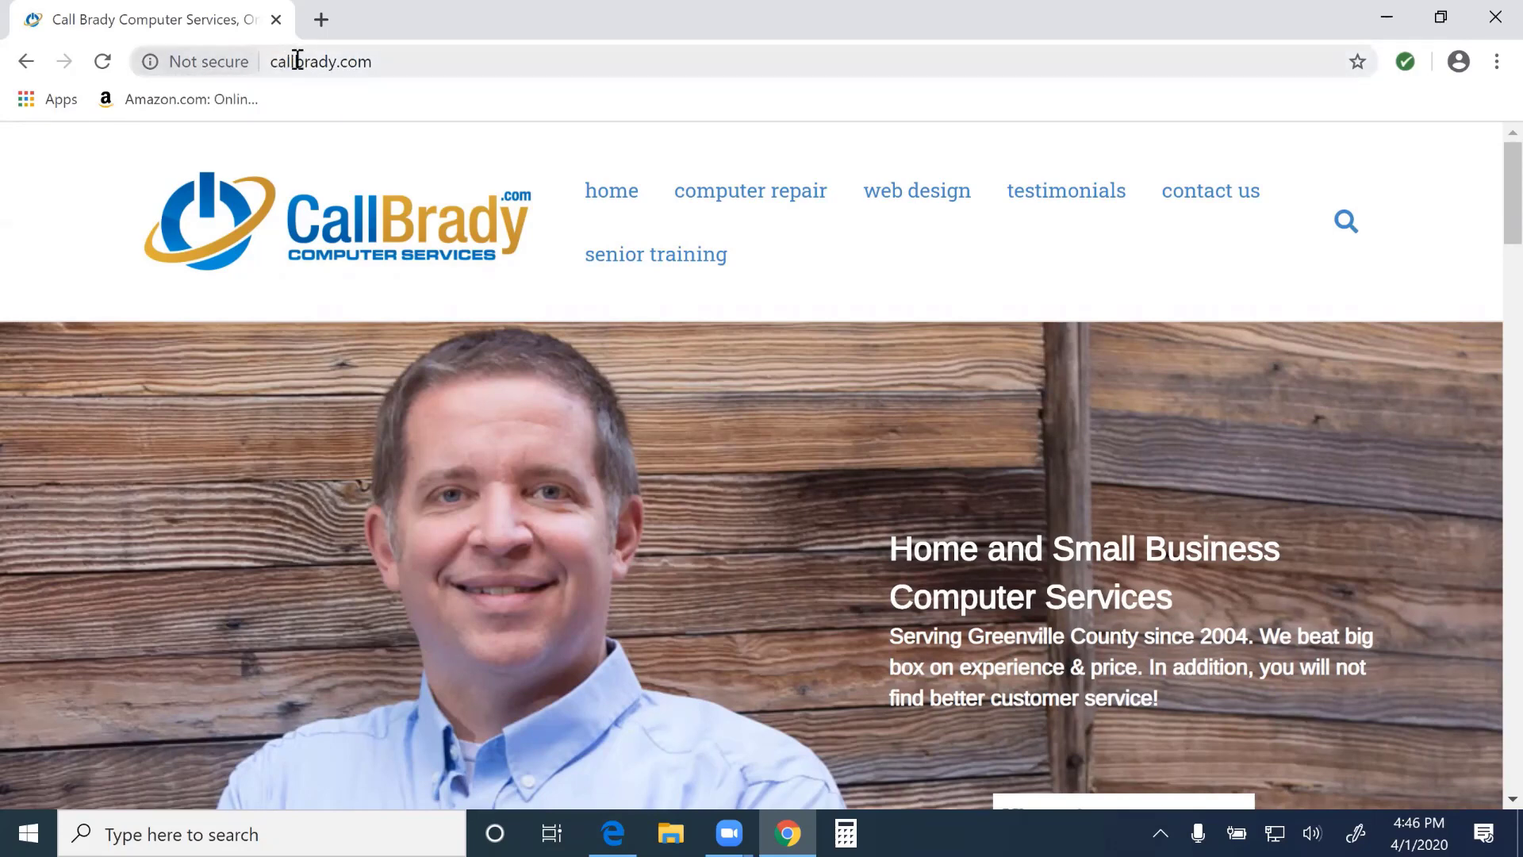
pyautogui.moveTo(163, 62); pyautogui.dragTo(341, 105)
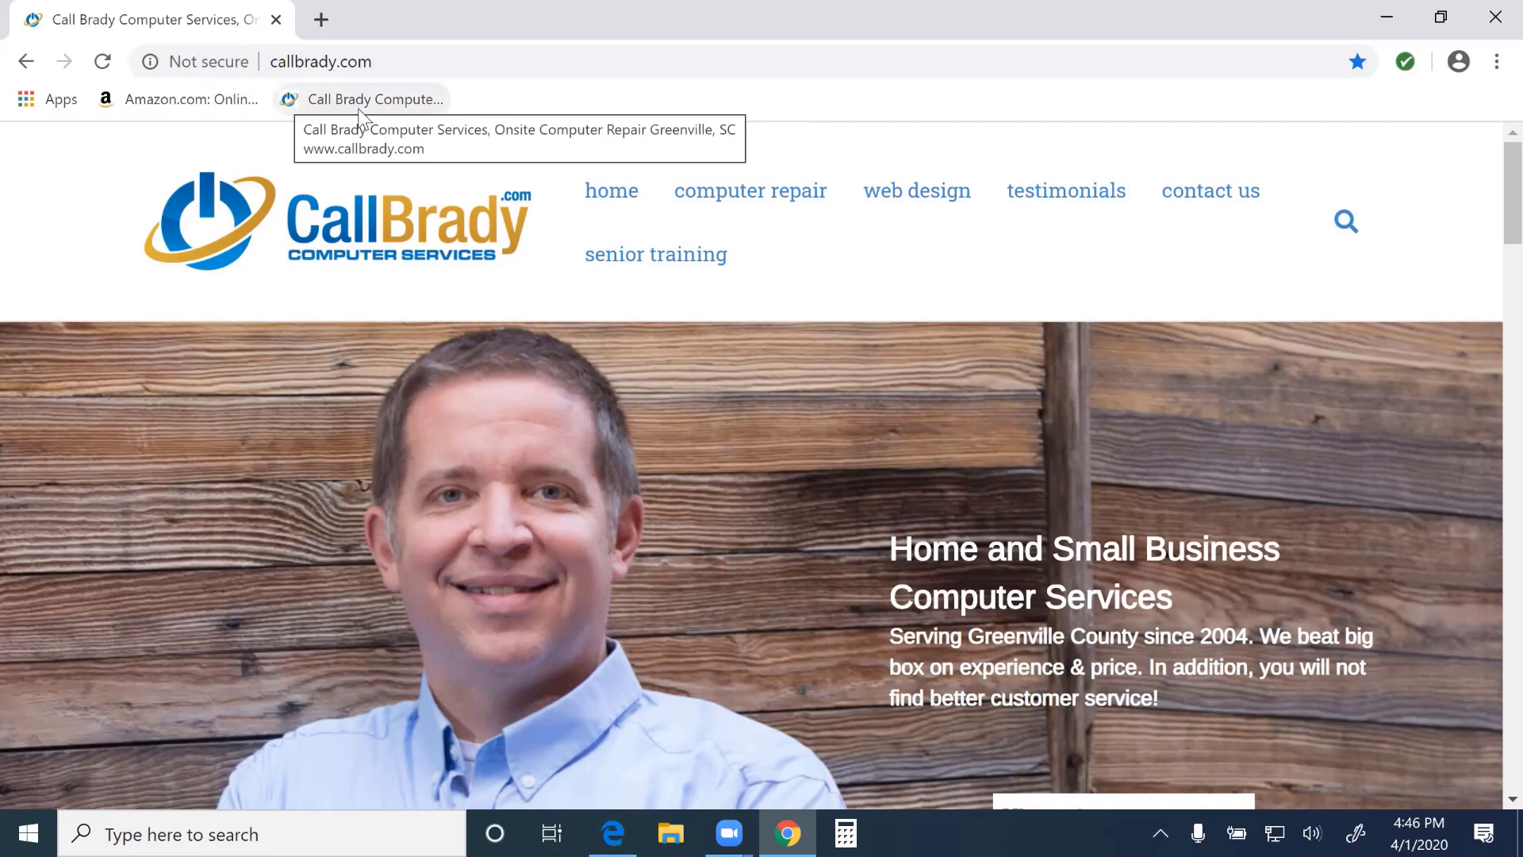
# Load bing.com and add it to the bookmarks bar between the Amazon and Call Brady bookmarks
pyautogui.click(370, 65)
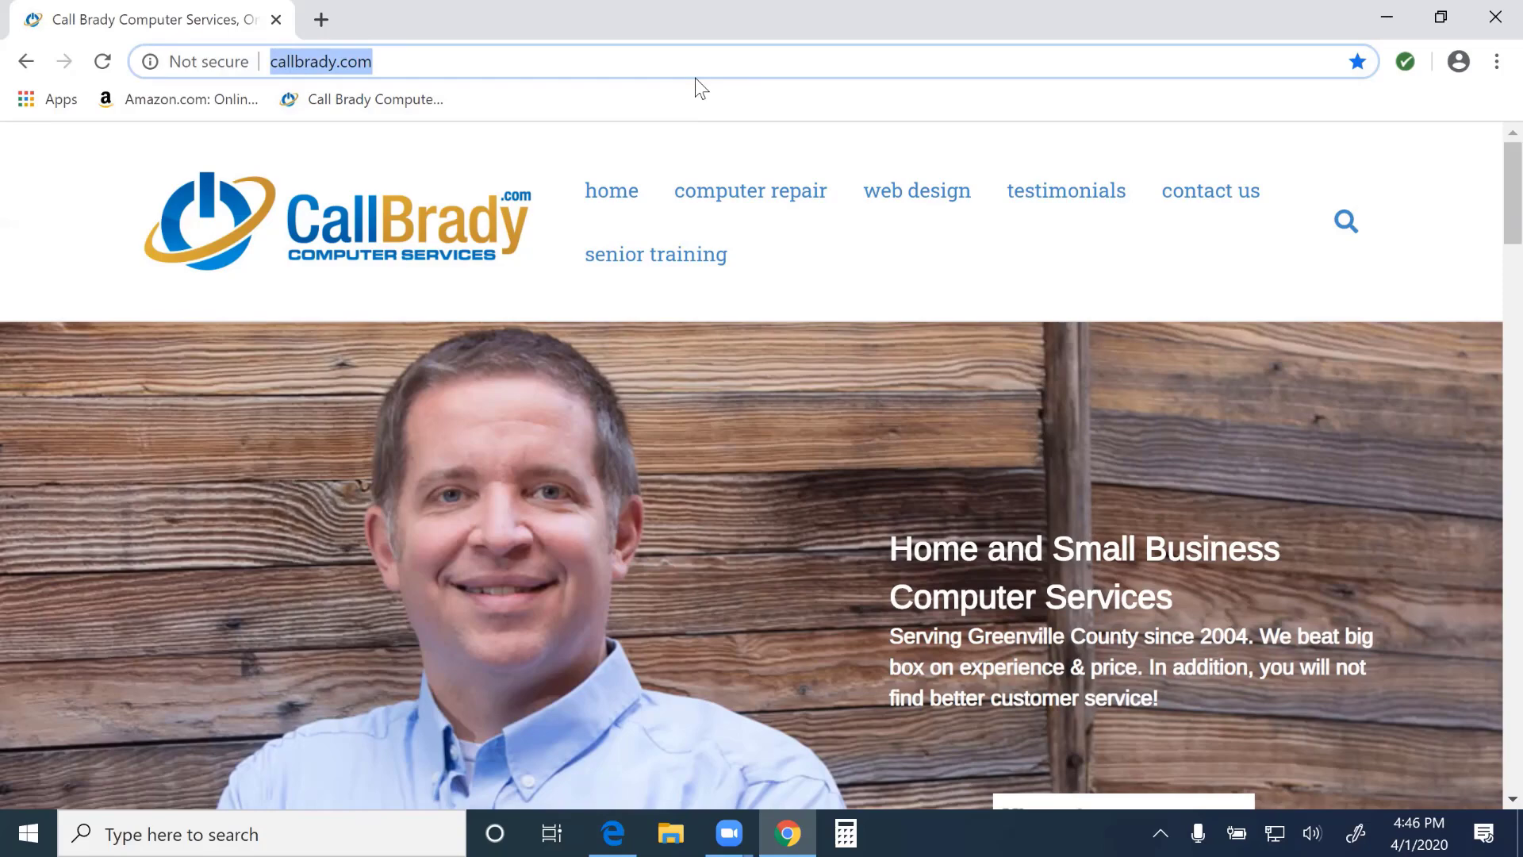
pyautogui.write('bing.com')
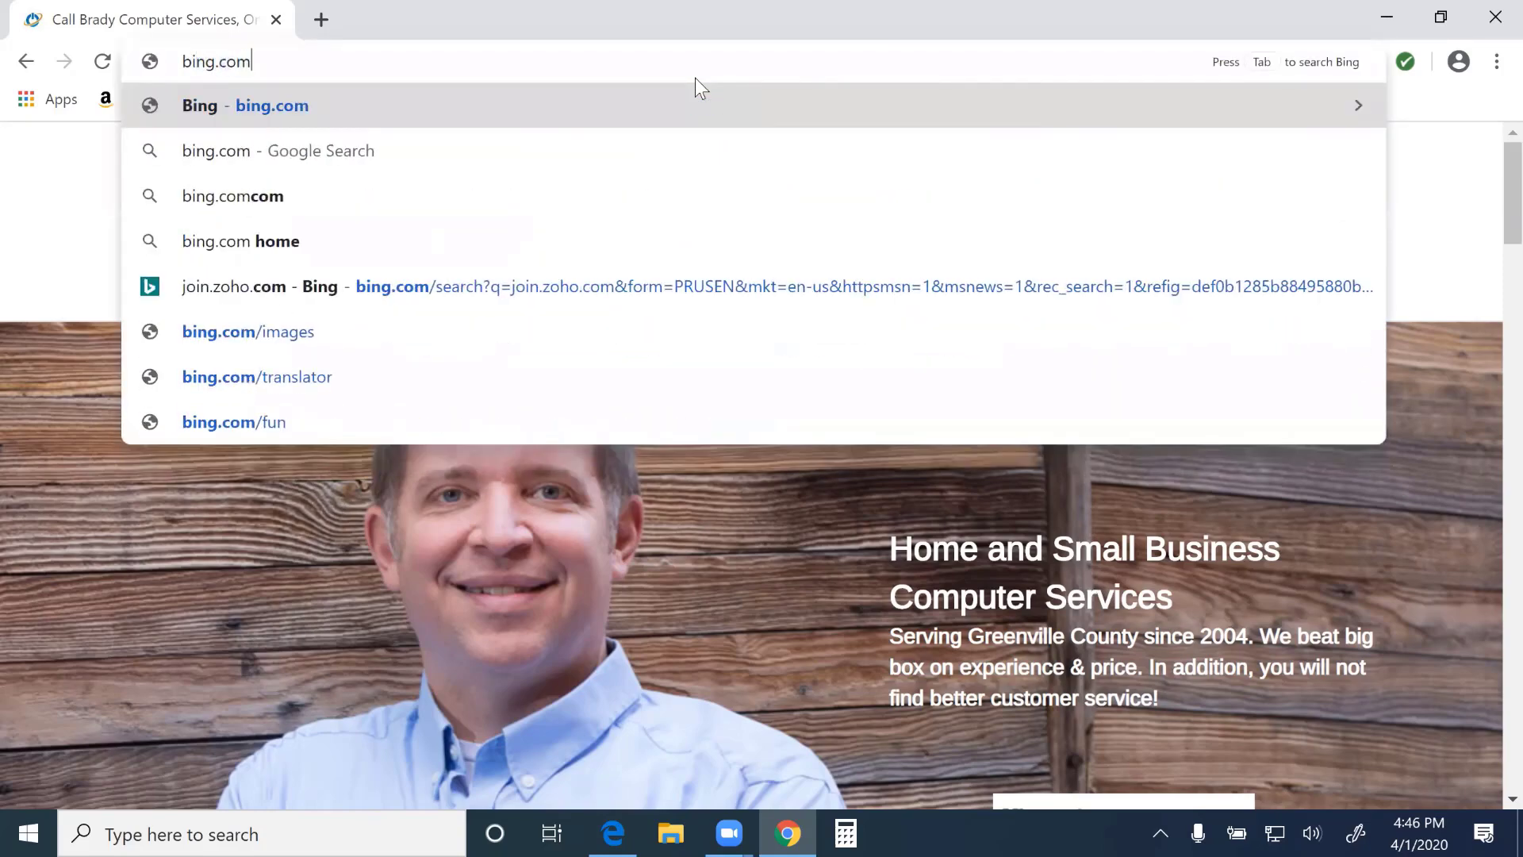
pyautogui.press('Return')
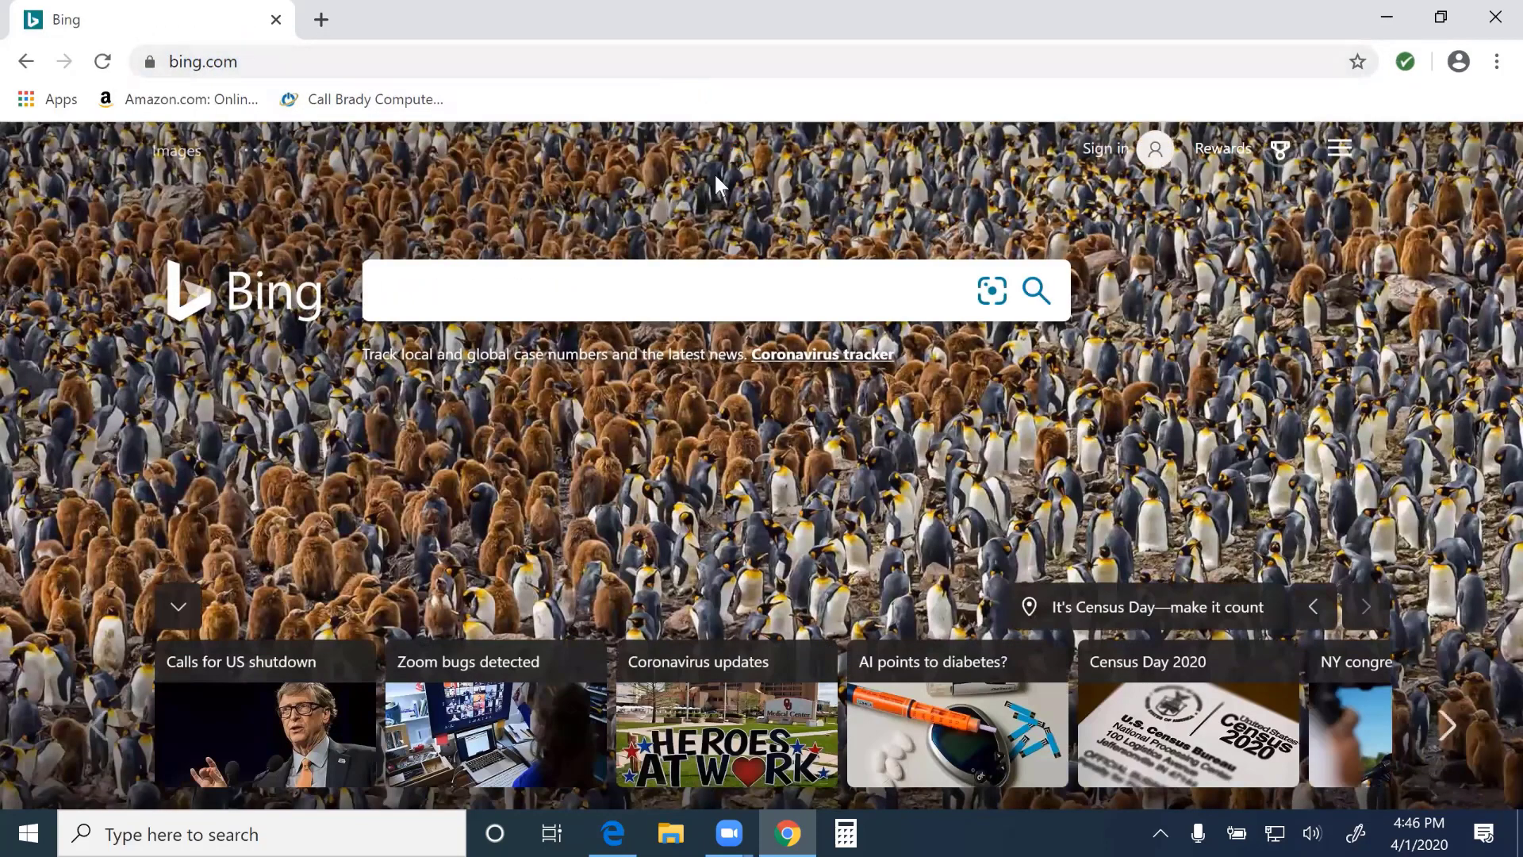
pyautogui.moveTo(149, 62)
pyautogui.mouseDown()
pyautogui.moveTo(520, 102)
pyautogui.moveTo(155, 65)
pyautogui.mouseUp()
pyautogui.moveTo(186, 65); pyautogui.dragTo(272, 96)
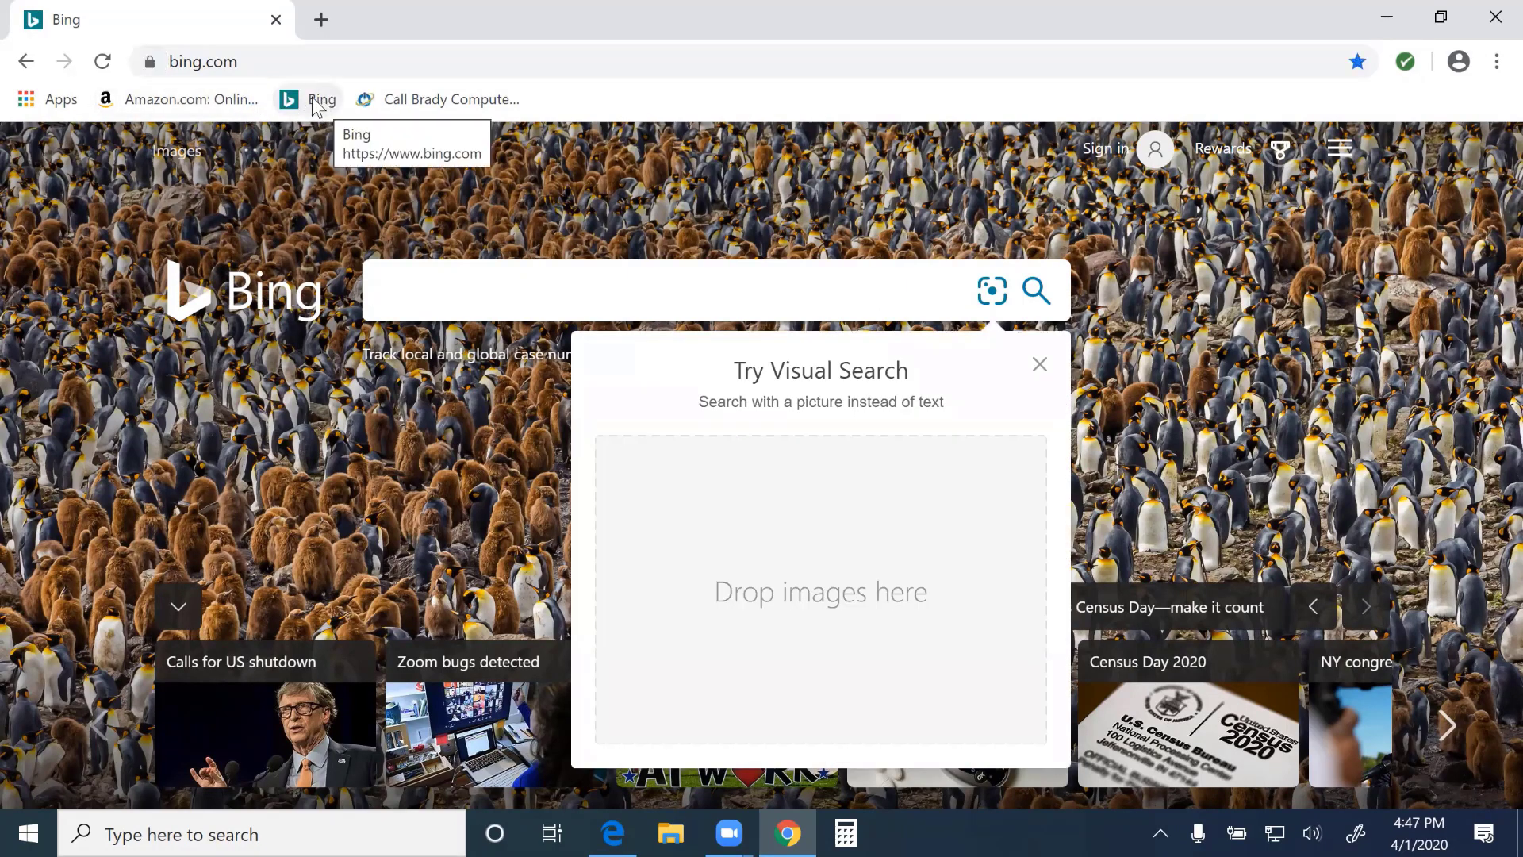
# Try rearranging the Bing and Call Brady bookmarks on the bookmarks bar
pyautogui.moveTo(315, 103)
pyautogui.mouseDown()
pyautogui.moveTo(109, 100)
pyautogui.moveTo(345, 105)
pyautogui.mouseUp()
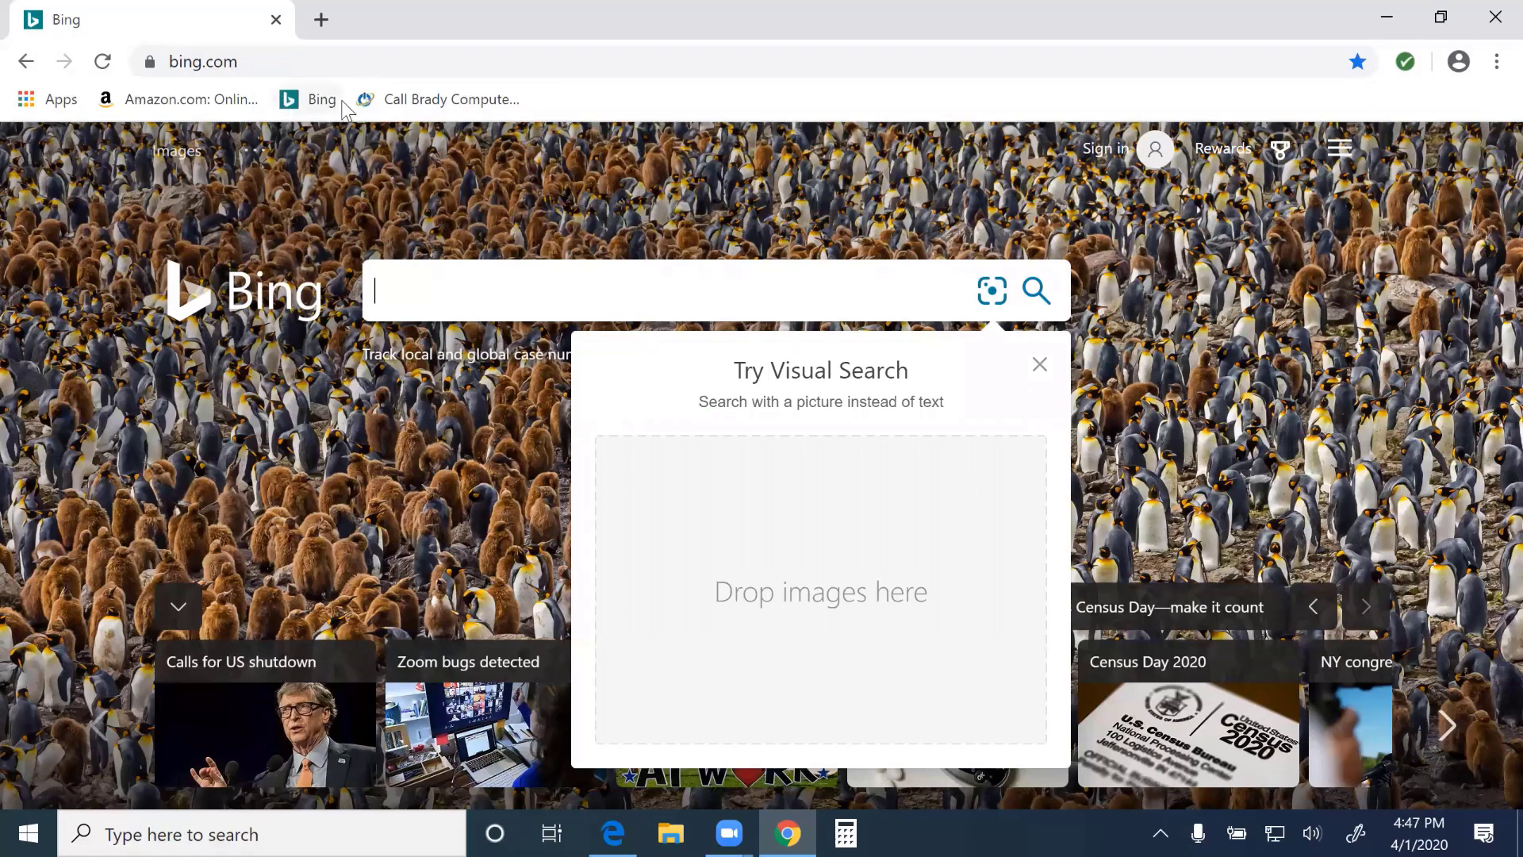
pyautogui.moveTo(467, 115); pyautogui.dragTo(284, 111)
pyautogui.moveTo(499, 100); pyautogui.dragTo(344, 111)
# Load bankoftravelersrest.com and add the site to the bookmarks bar after the Call Brady bookmark
pyautogui.click(531, 72)
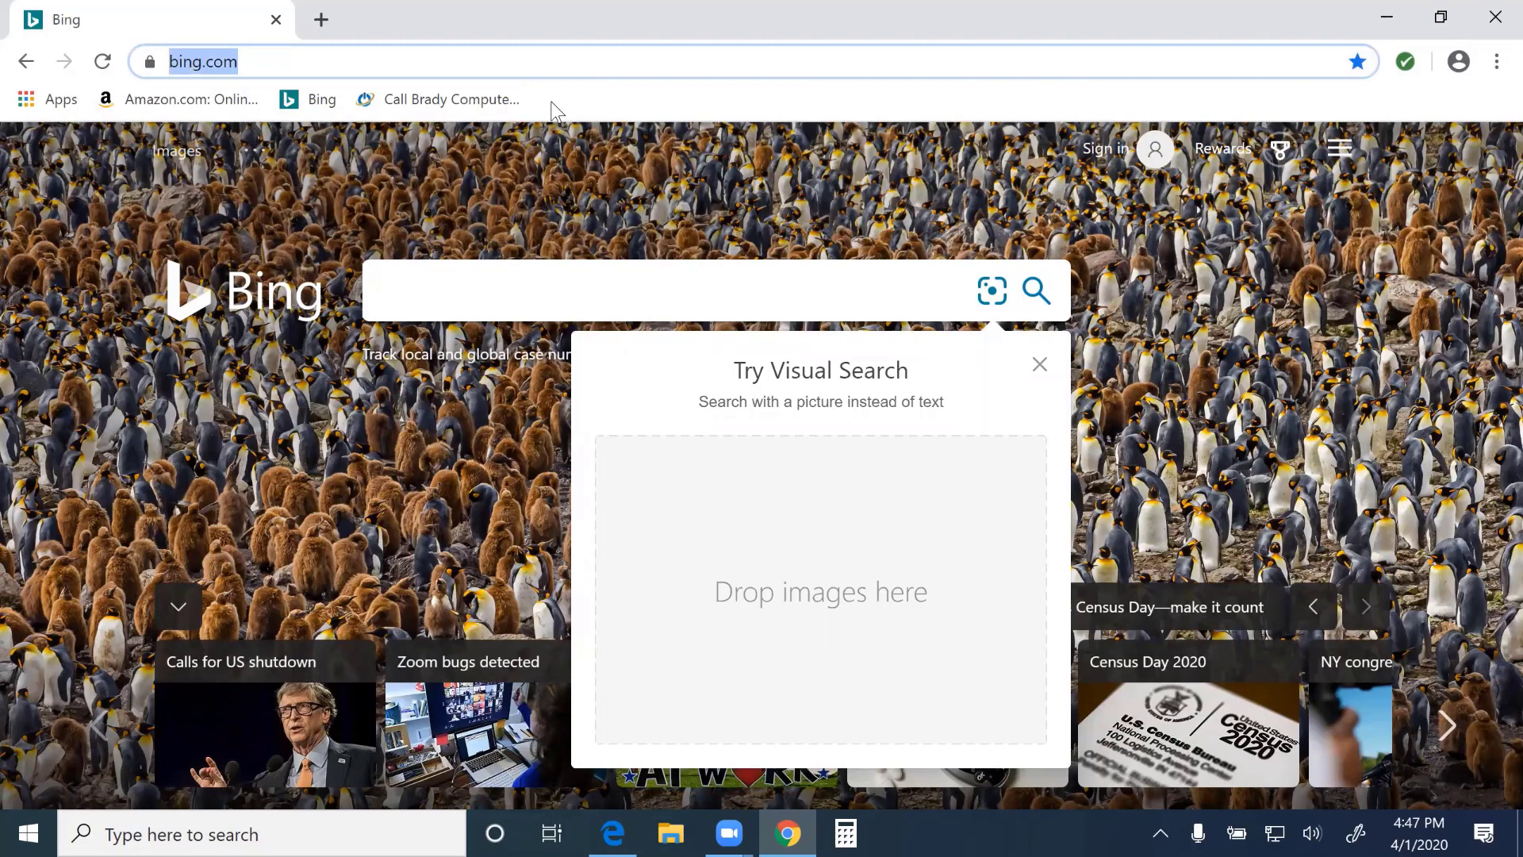
pyautogui.write('bankoftravelersrest.com')
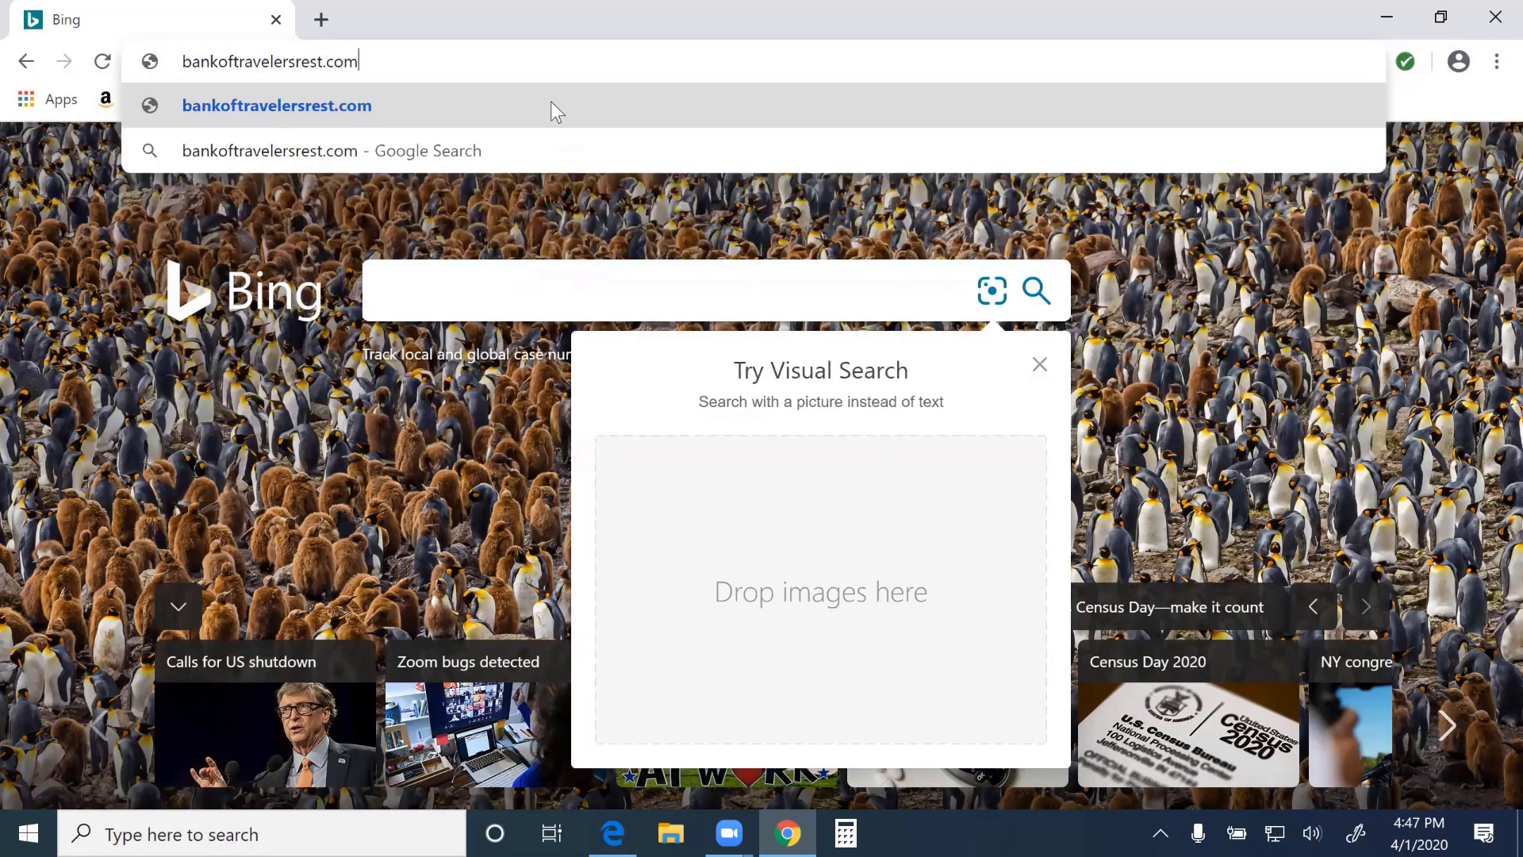
pyautogui.press('Return')
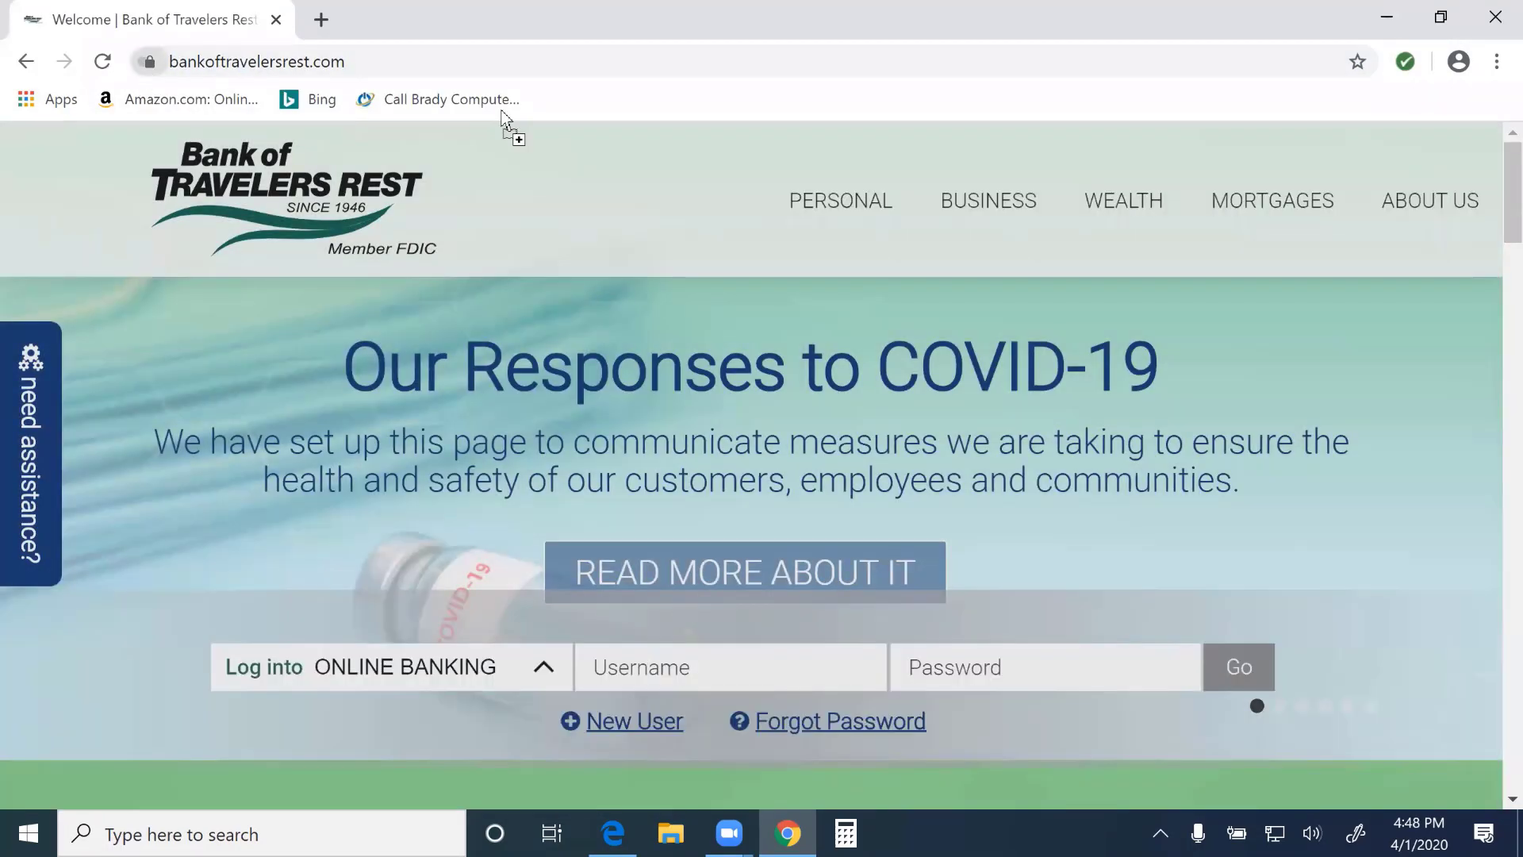
pyautogui.moveTo(502, 115); pyautogui.dragTo(579, 105)
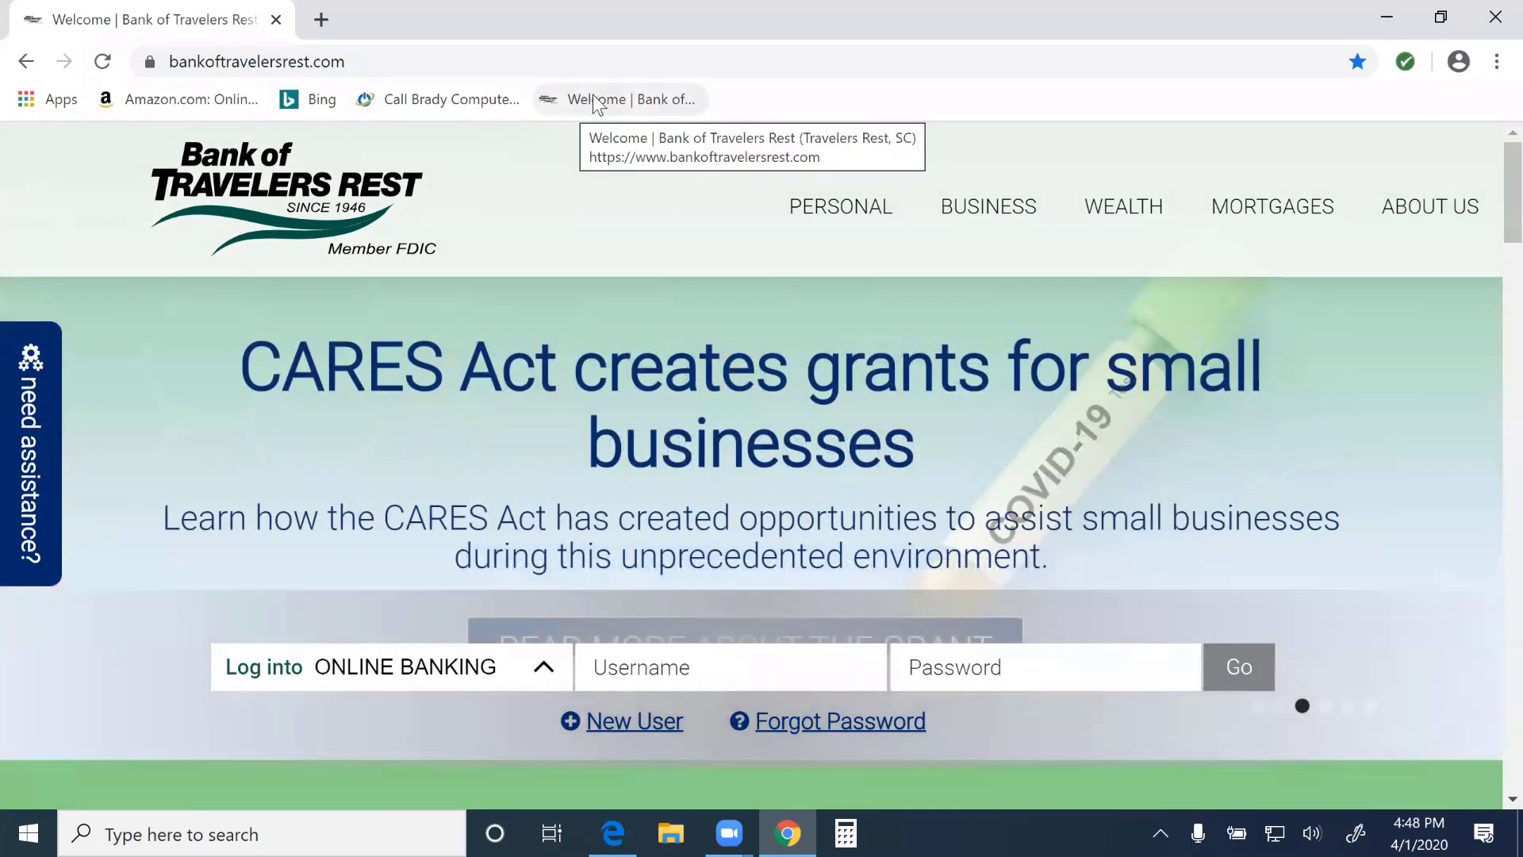
# Rename the Bank of Travelers Rest bookmark as BoTR
pyautogui.rightClick(594, 103)
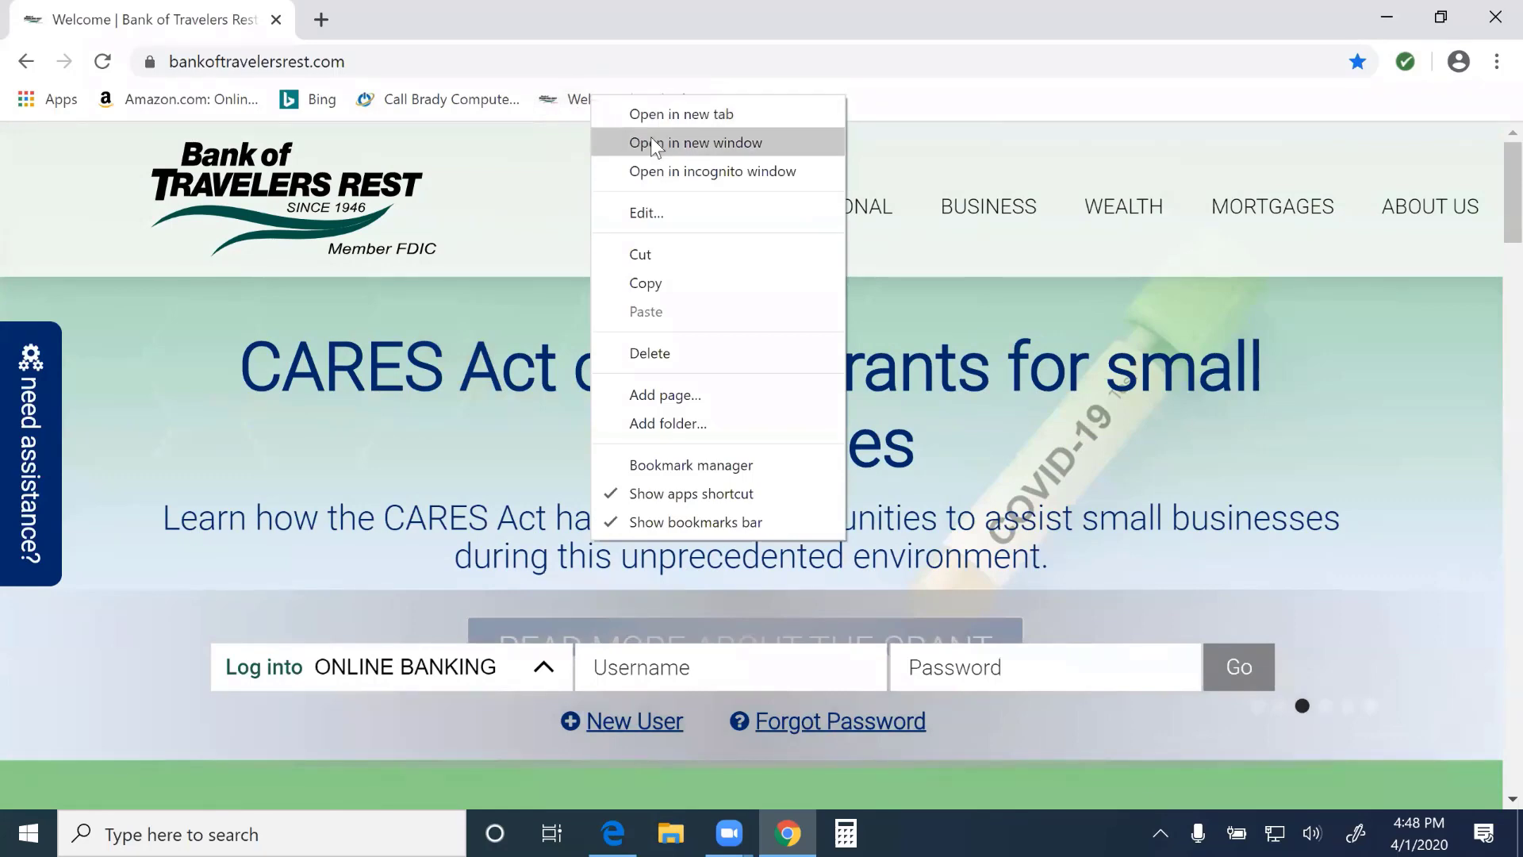
pyautogui.click(647, 211)
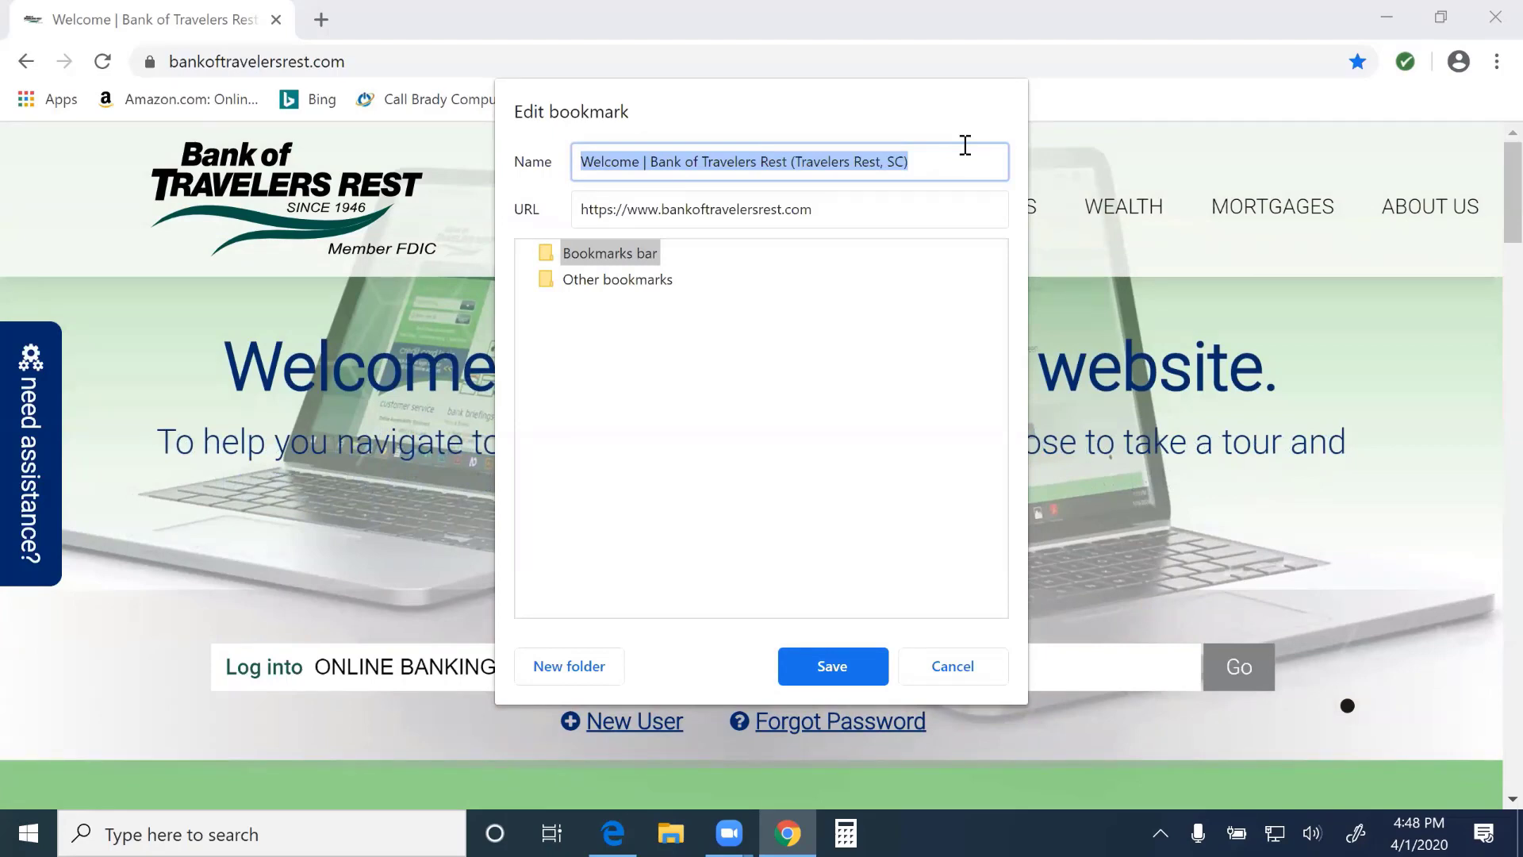
pyautogui.write('BoTR')
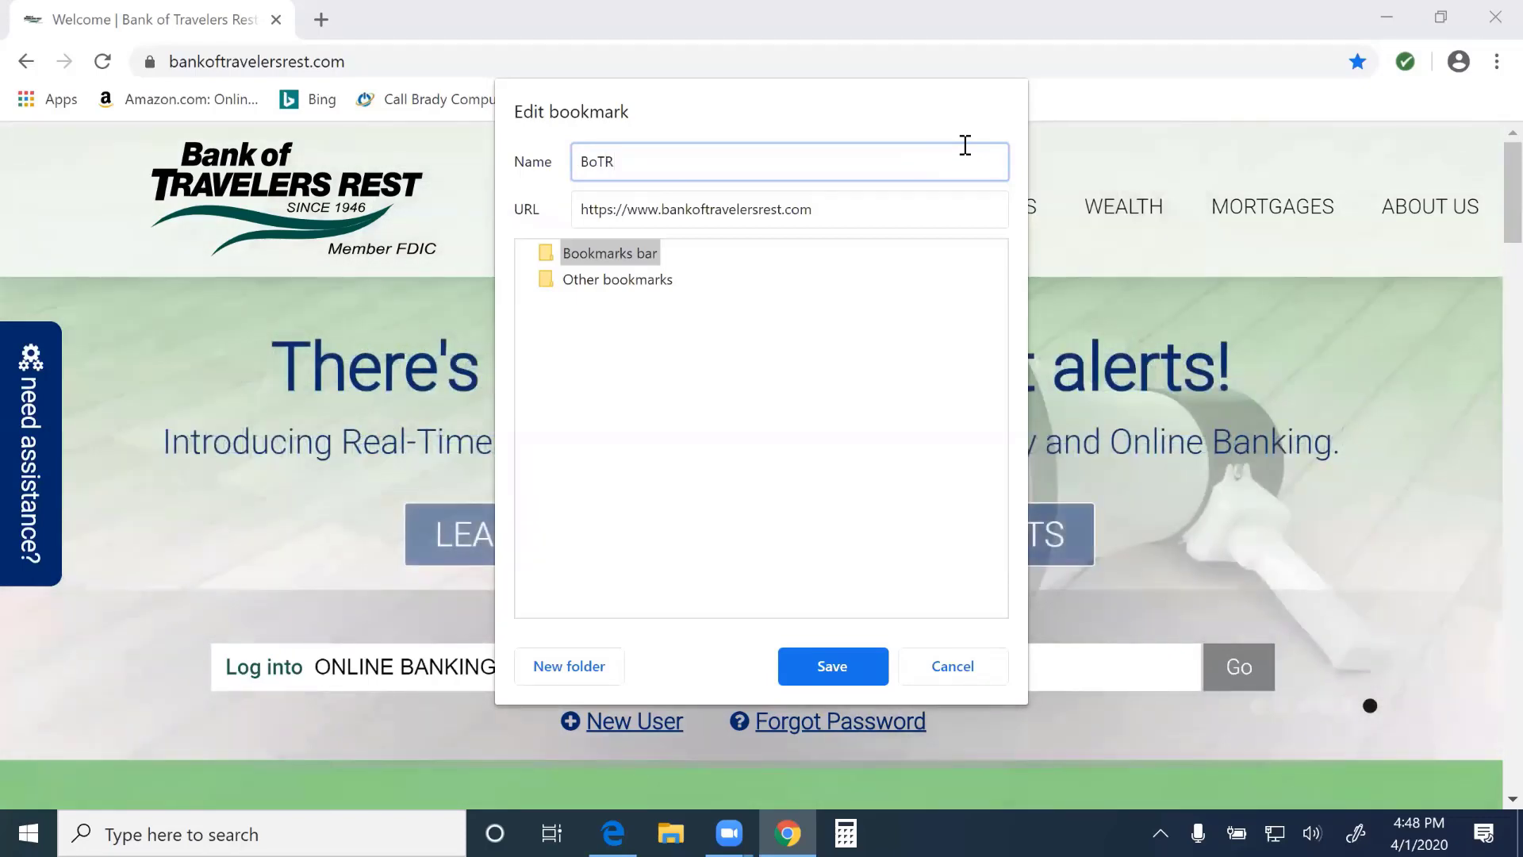
pyautogui.click(832, 666)
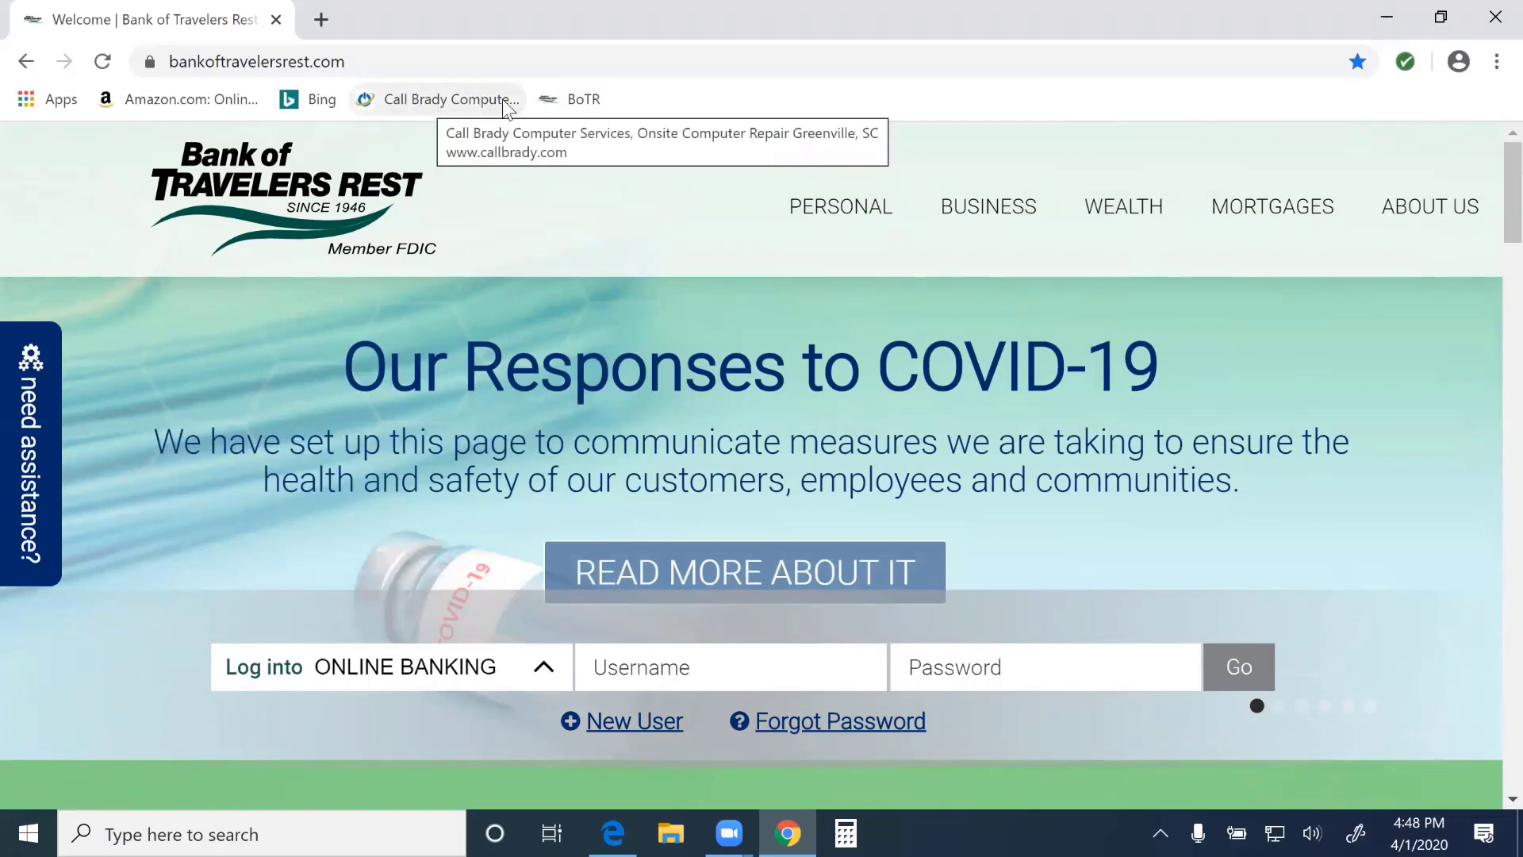
# Shorten the Call Brady Computer Services bookmark's name to CallBrady
pyautogui.rightClick(433, 102)
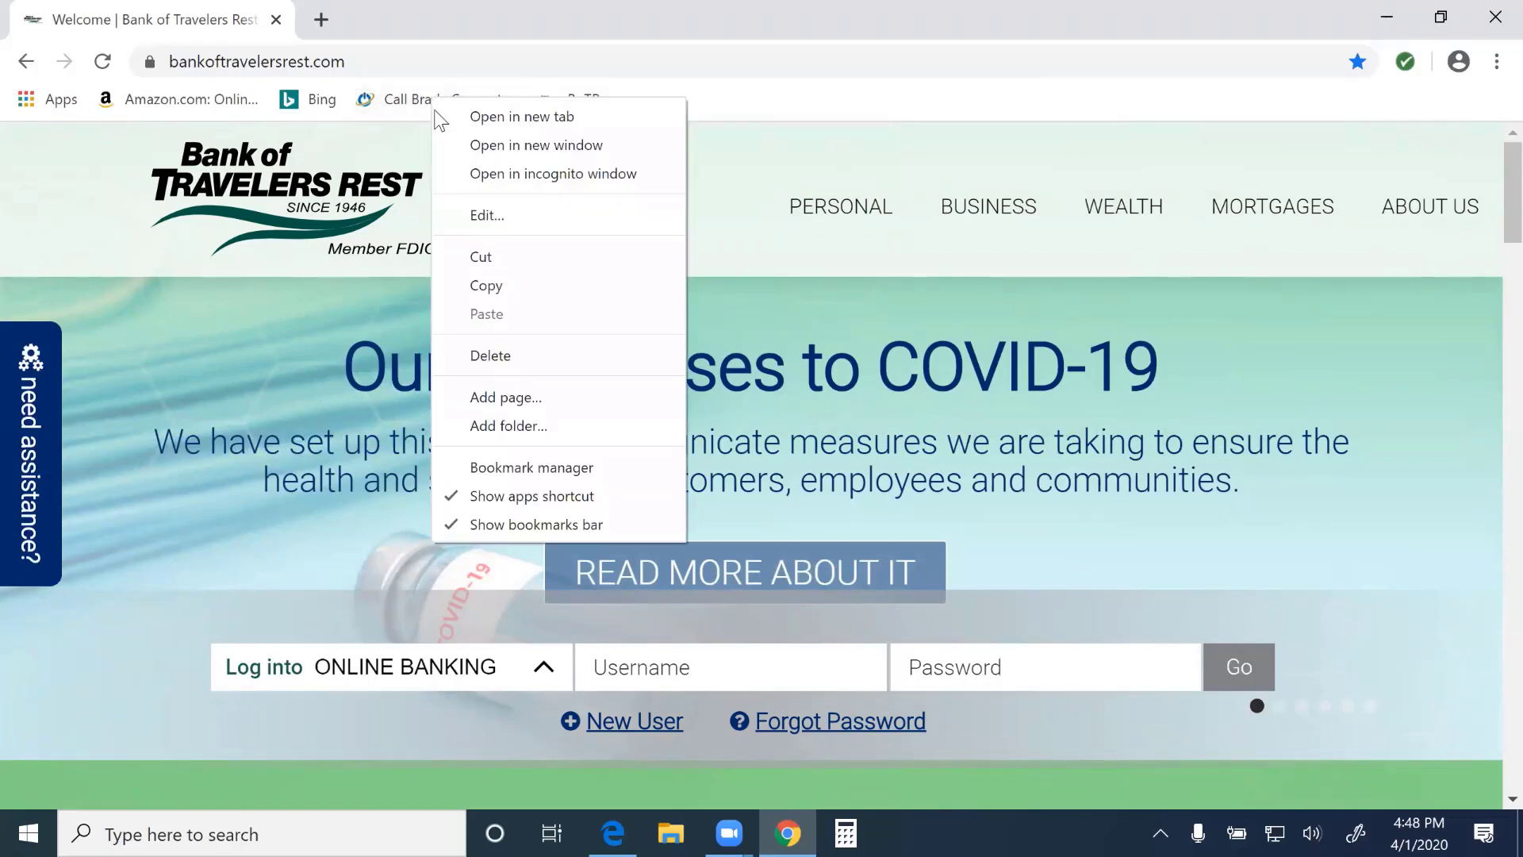
pyautogui.click(483, 214)
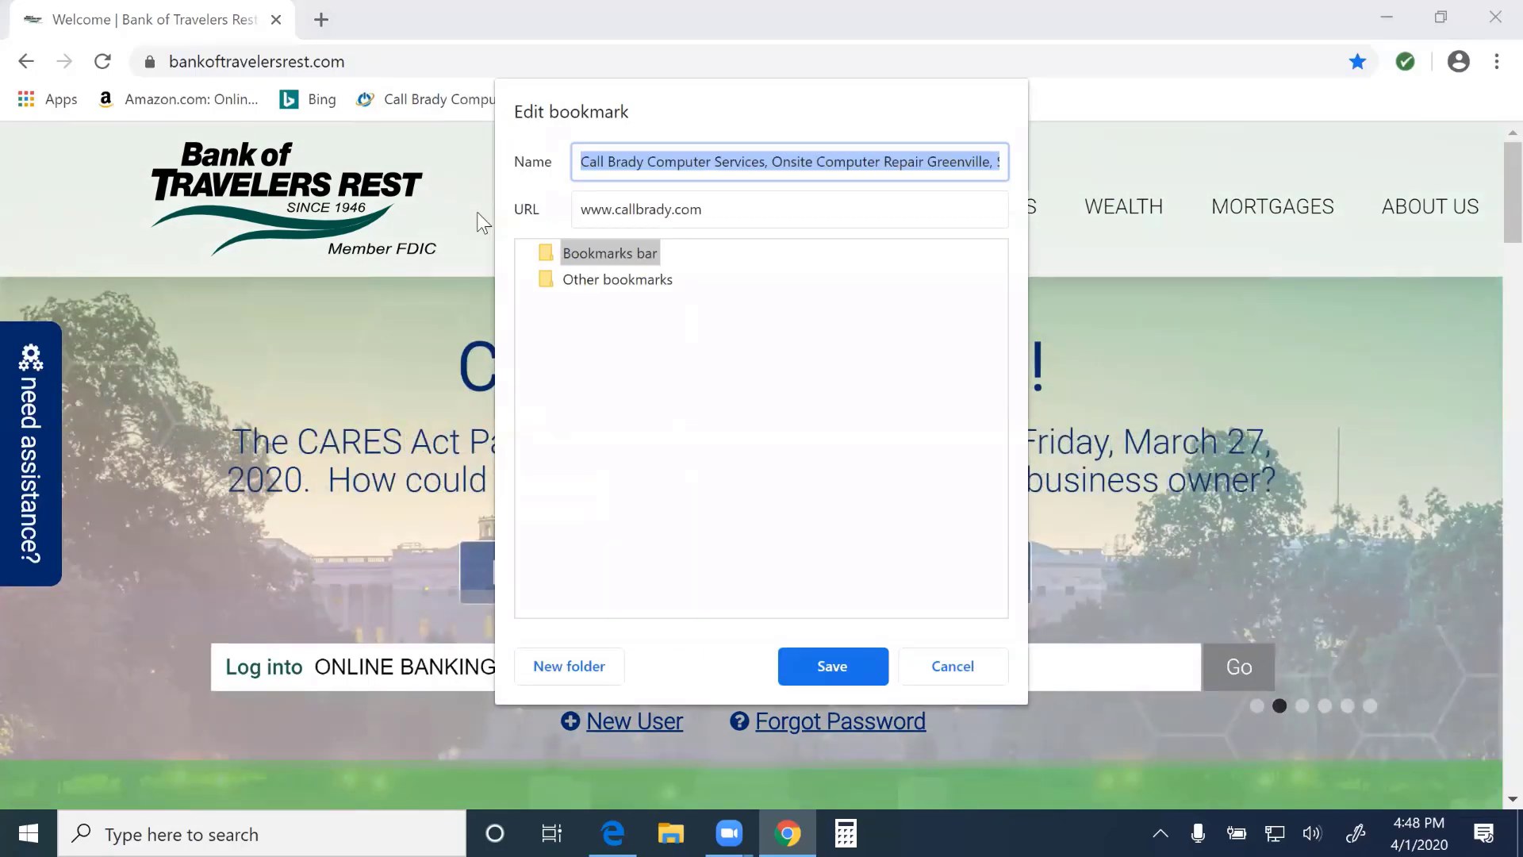
pyautogui.write('CallBrady')
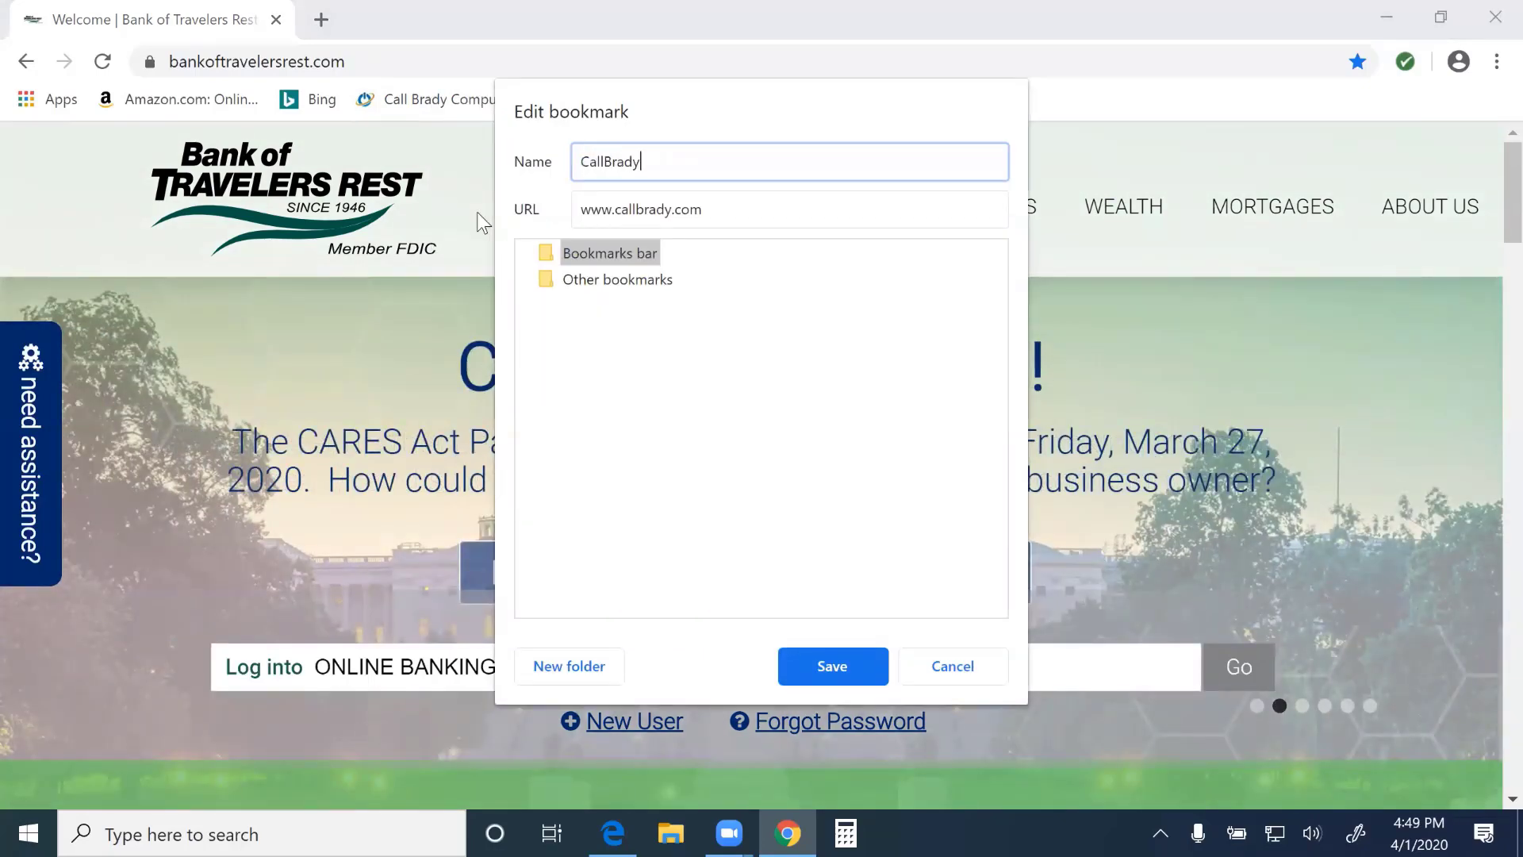
pyautogui.press('Return')
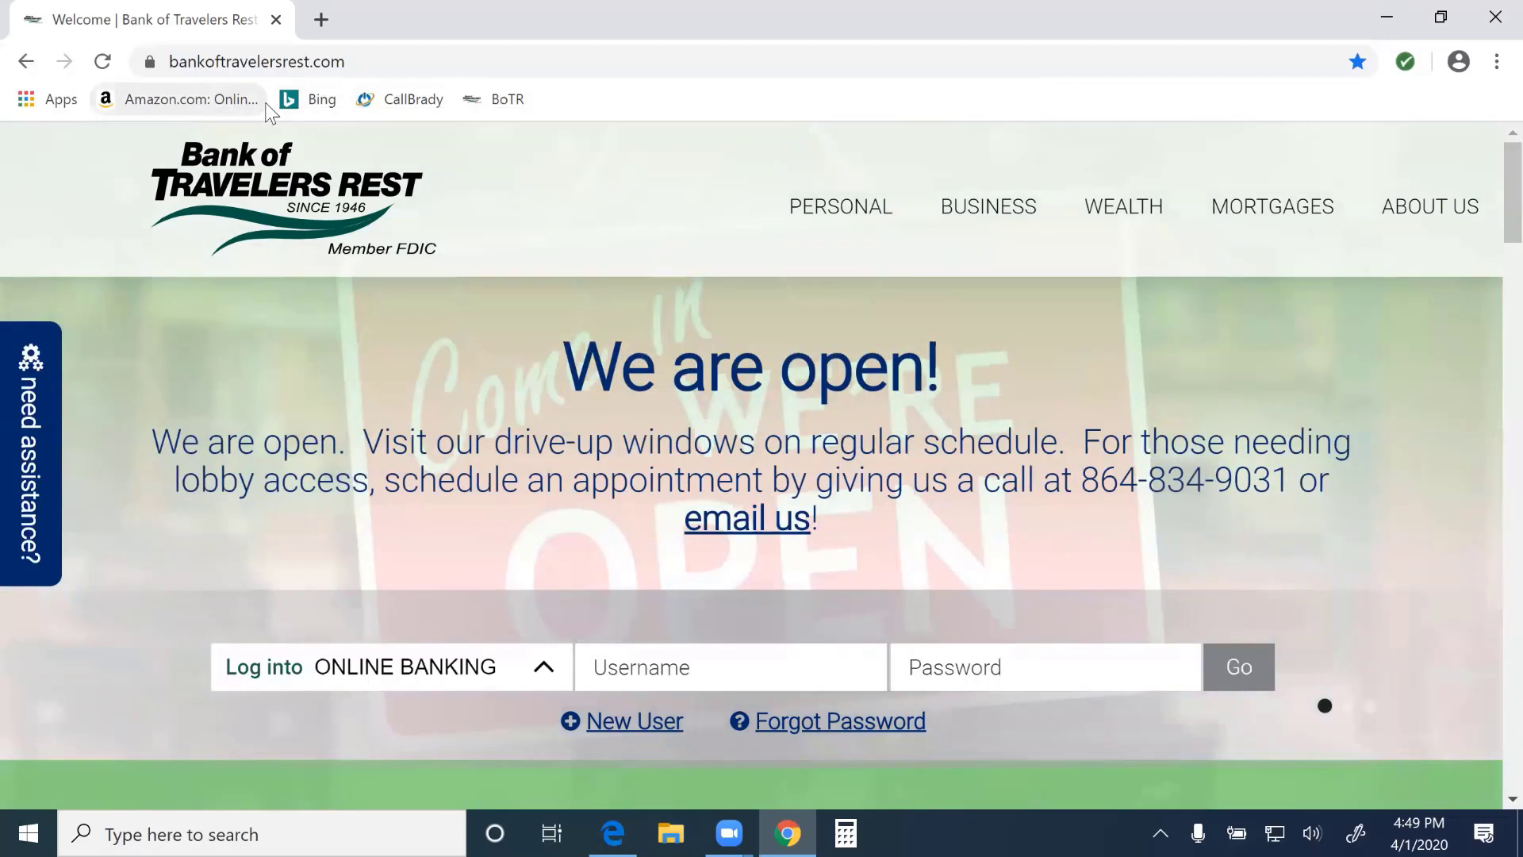
# Shorten the Amazon bookmark's name to Amazon
pyautogui.rightClick(169, 101)
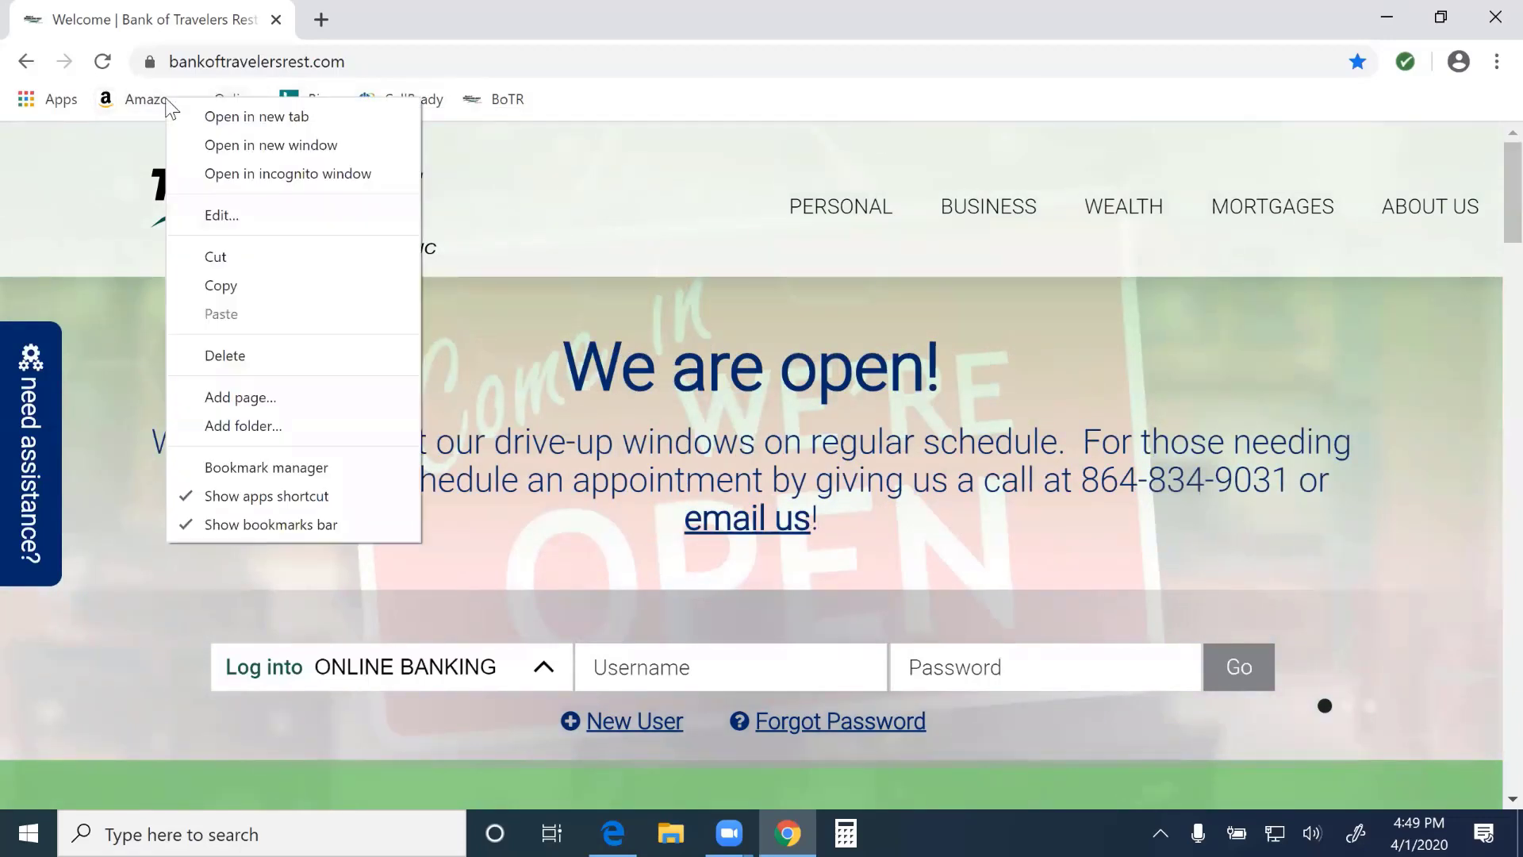
pyautogui.click(238, 213)
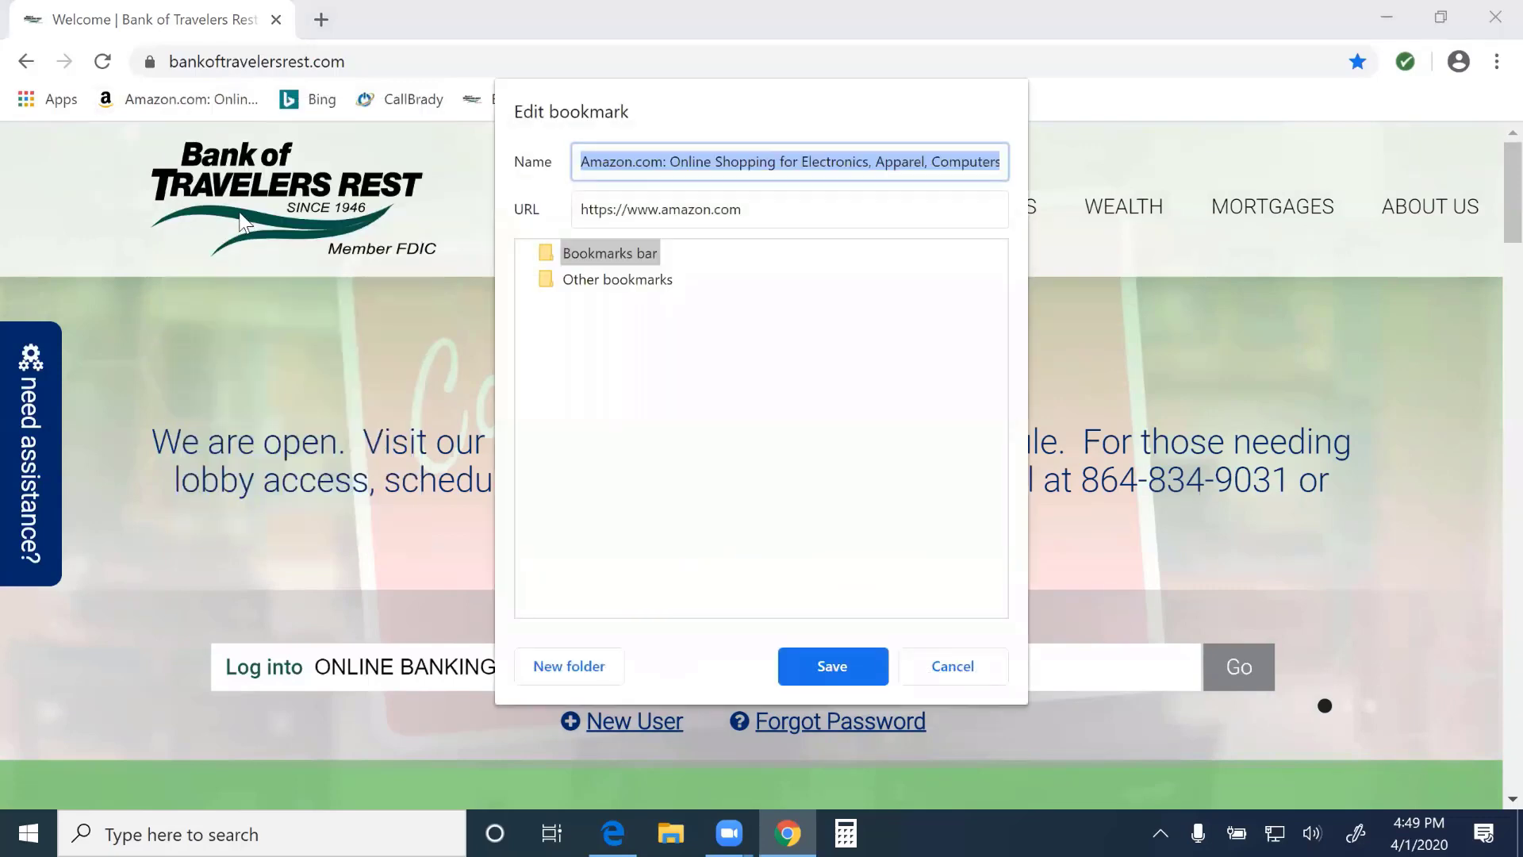
pyautogui.write('Amazon')
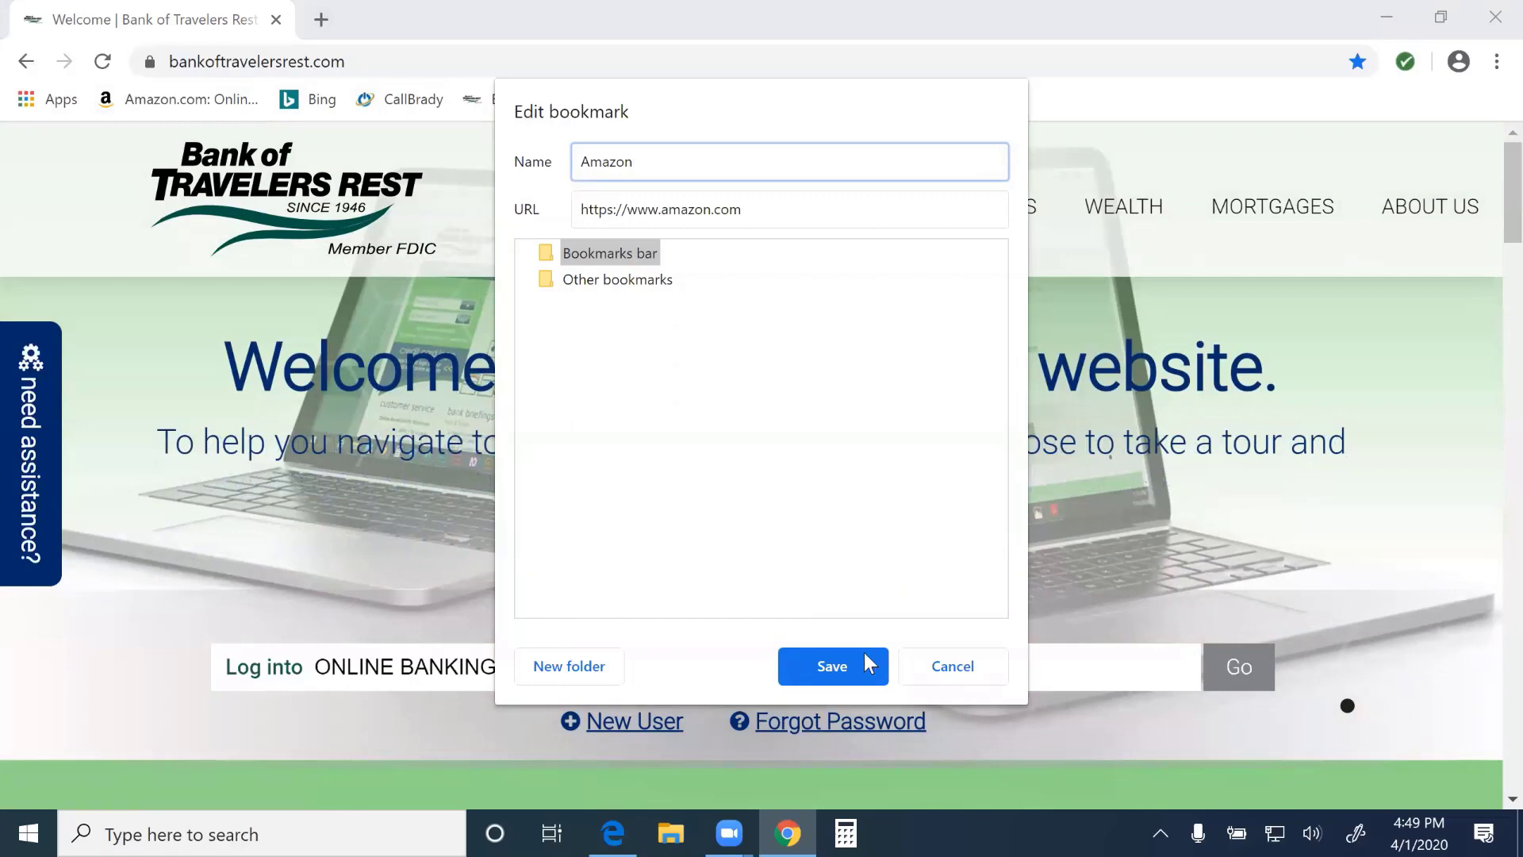
pyautogui.click(833, 667)
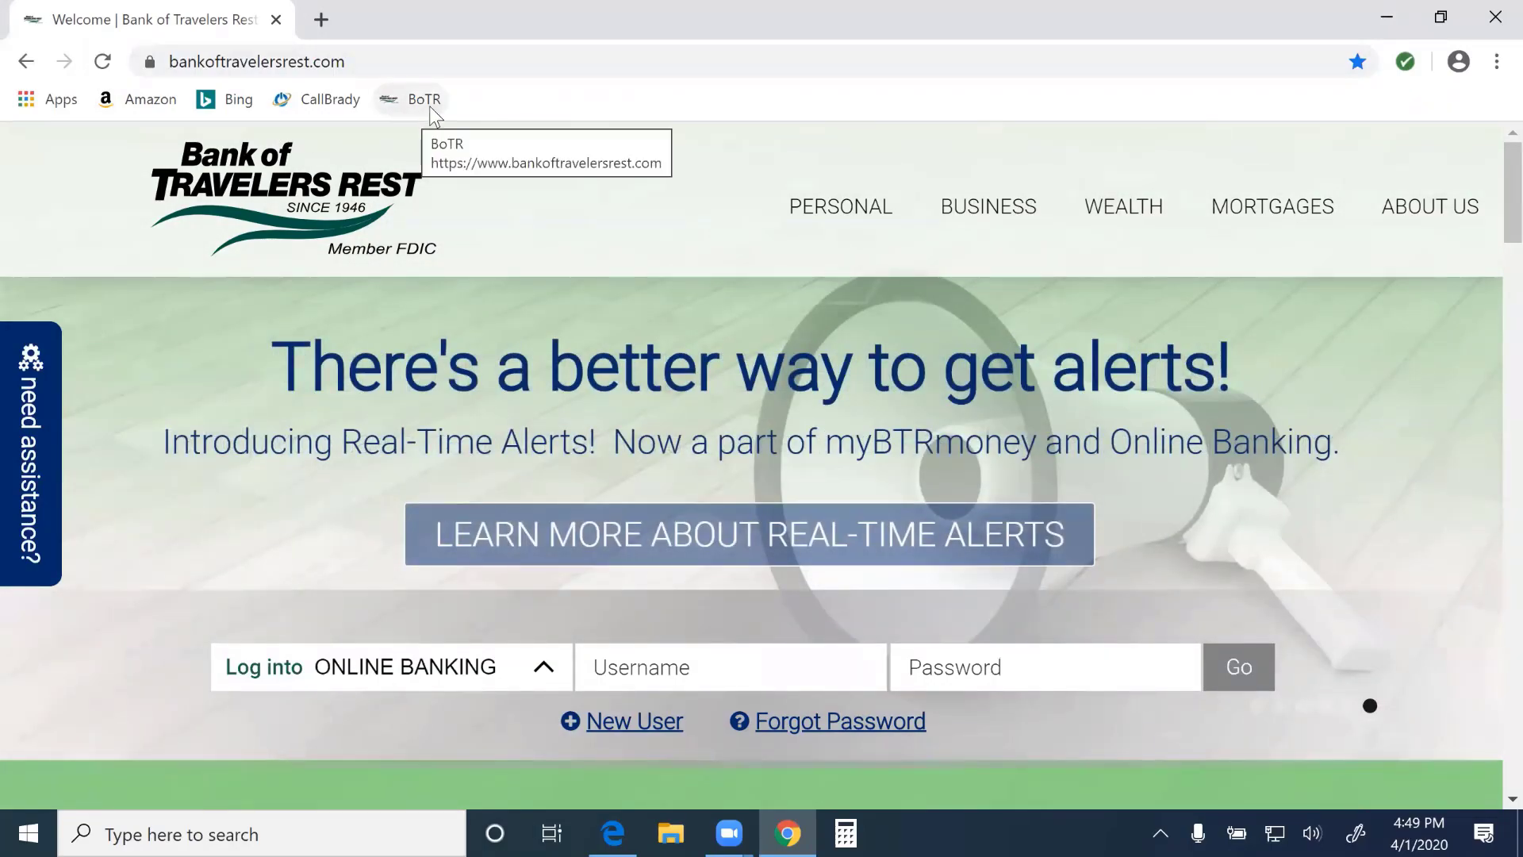
# Try the CallBrady, BoTR, Bing and Amazon bookmarks in turn, and close the browser
pyautogui.click(333, 102)
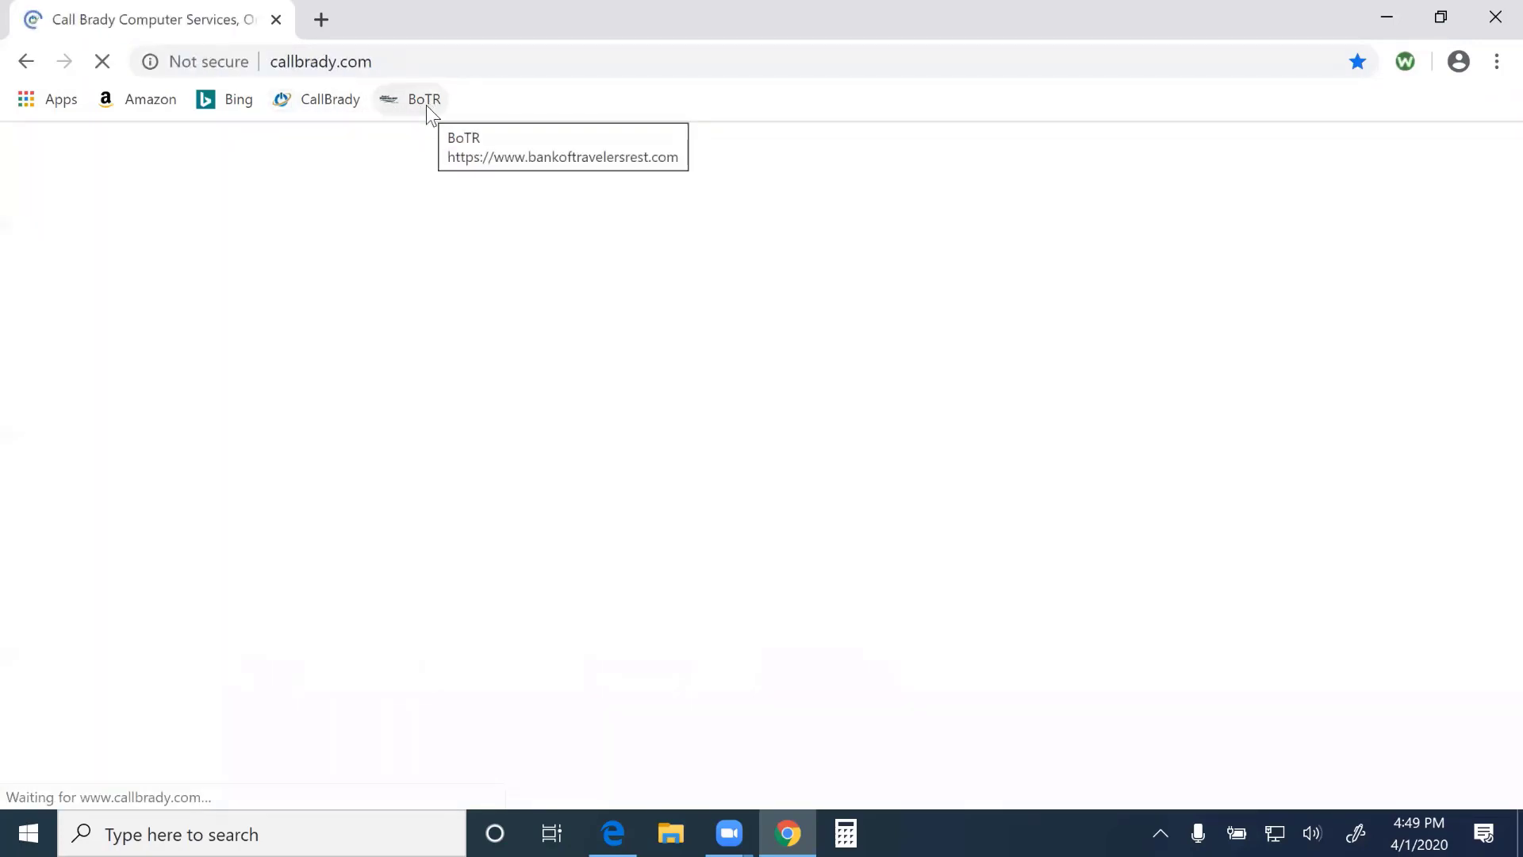
pyautogui.click(426, 105)
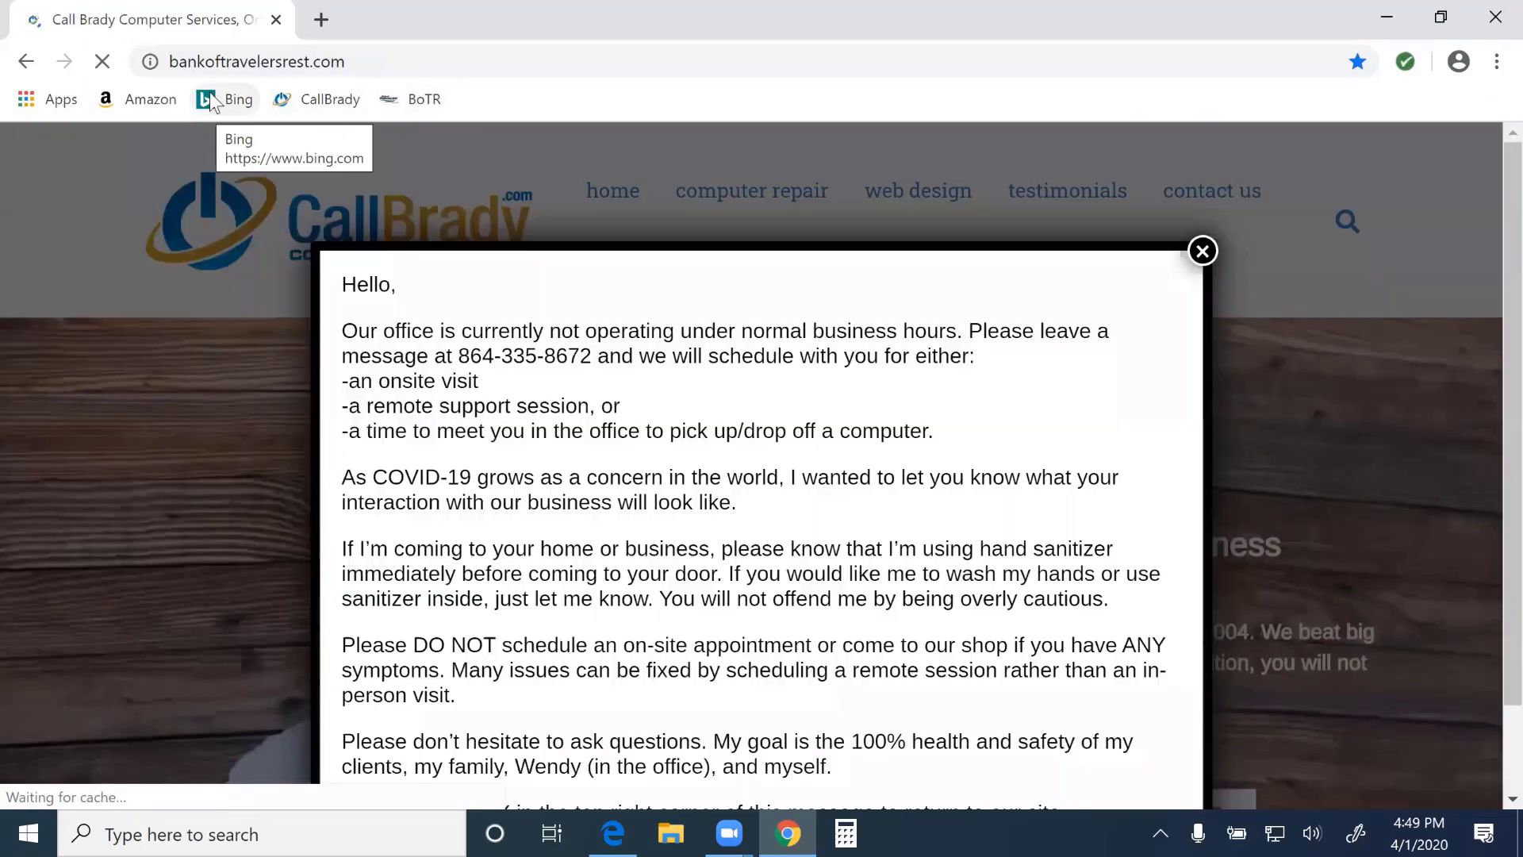
pyautogui.click(211, 100)
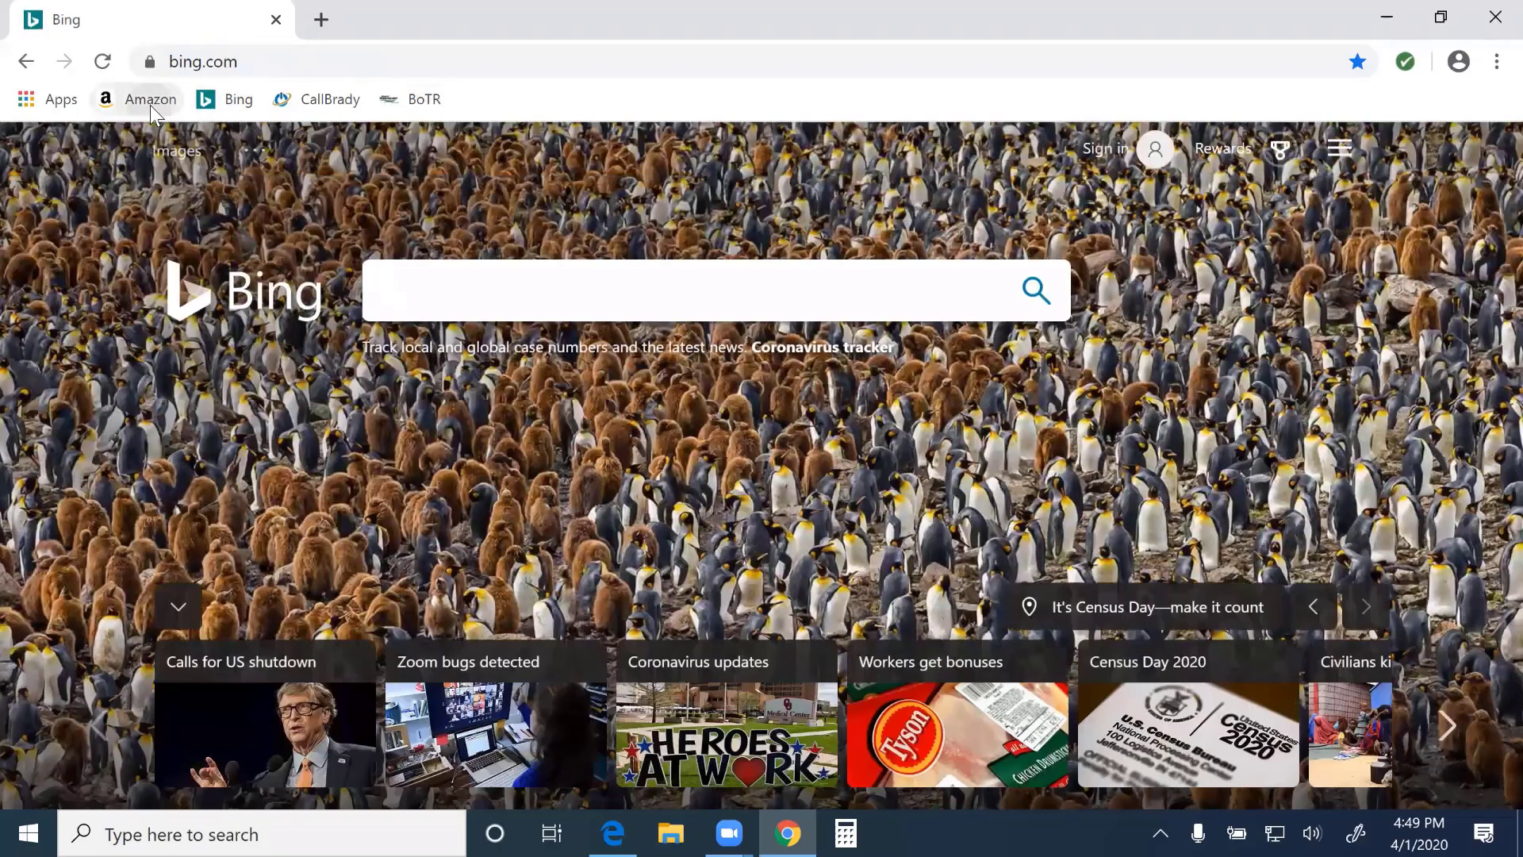
pyautogui.click(150, 106)
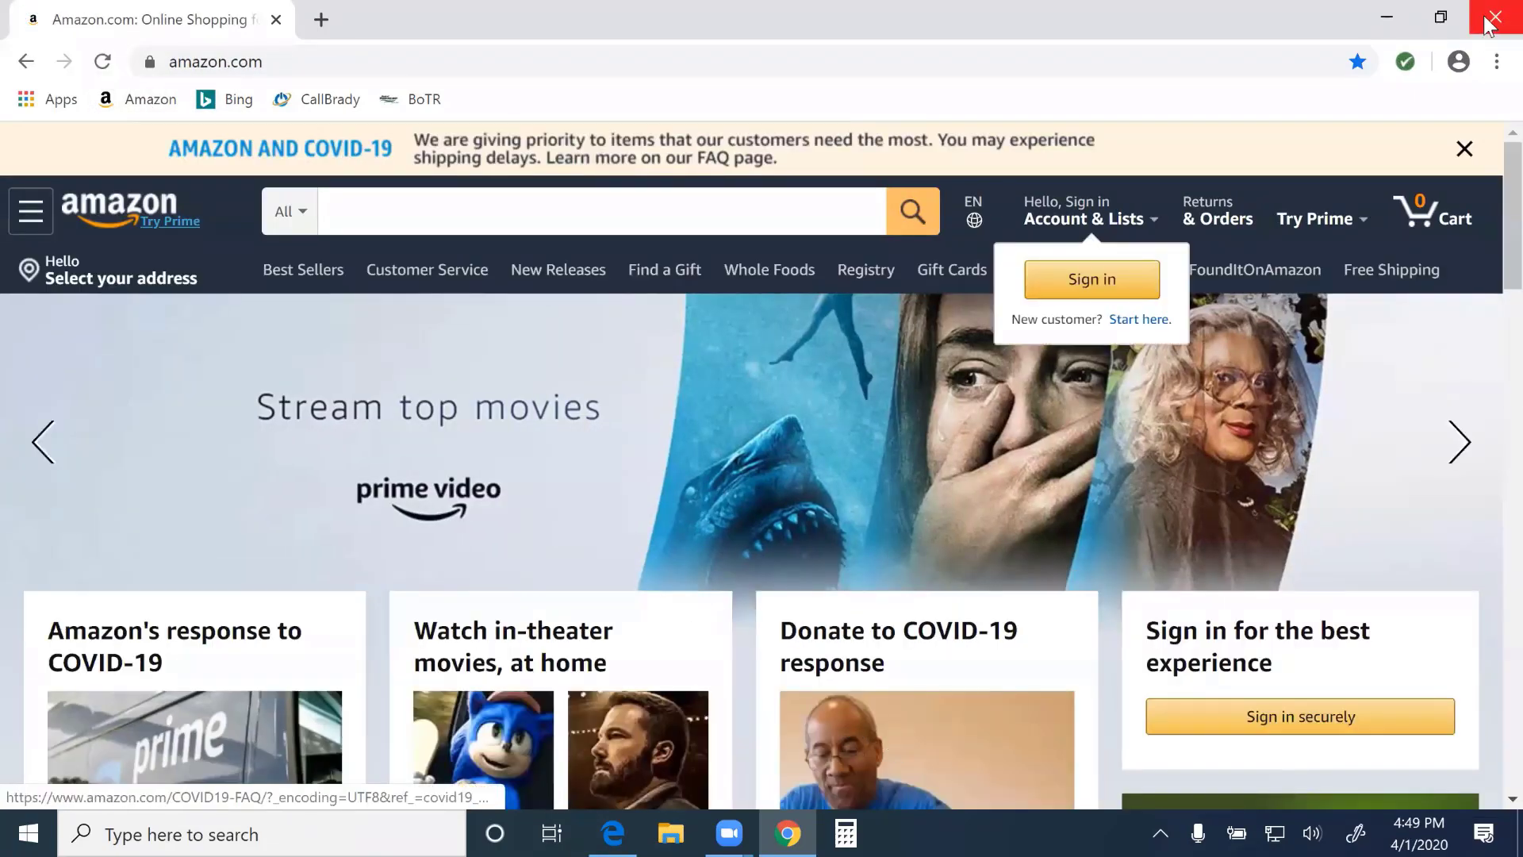
pyautogui.click(1488, 24)
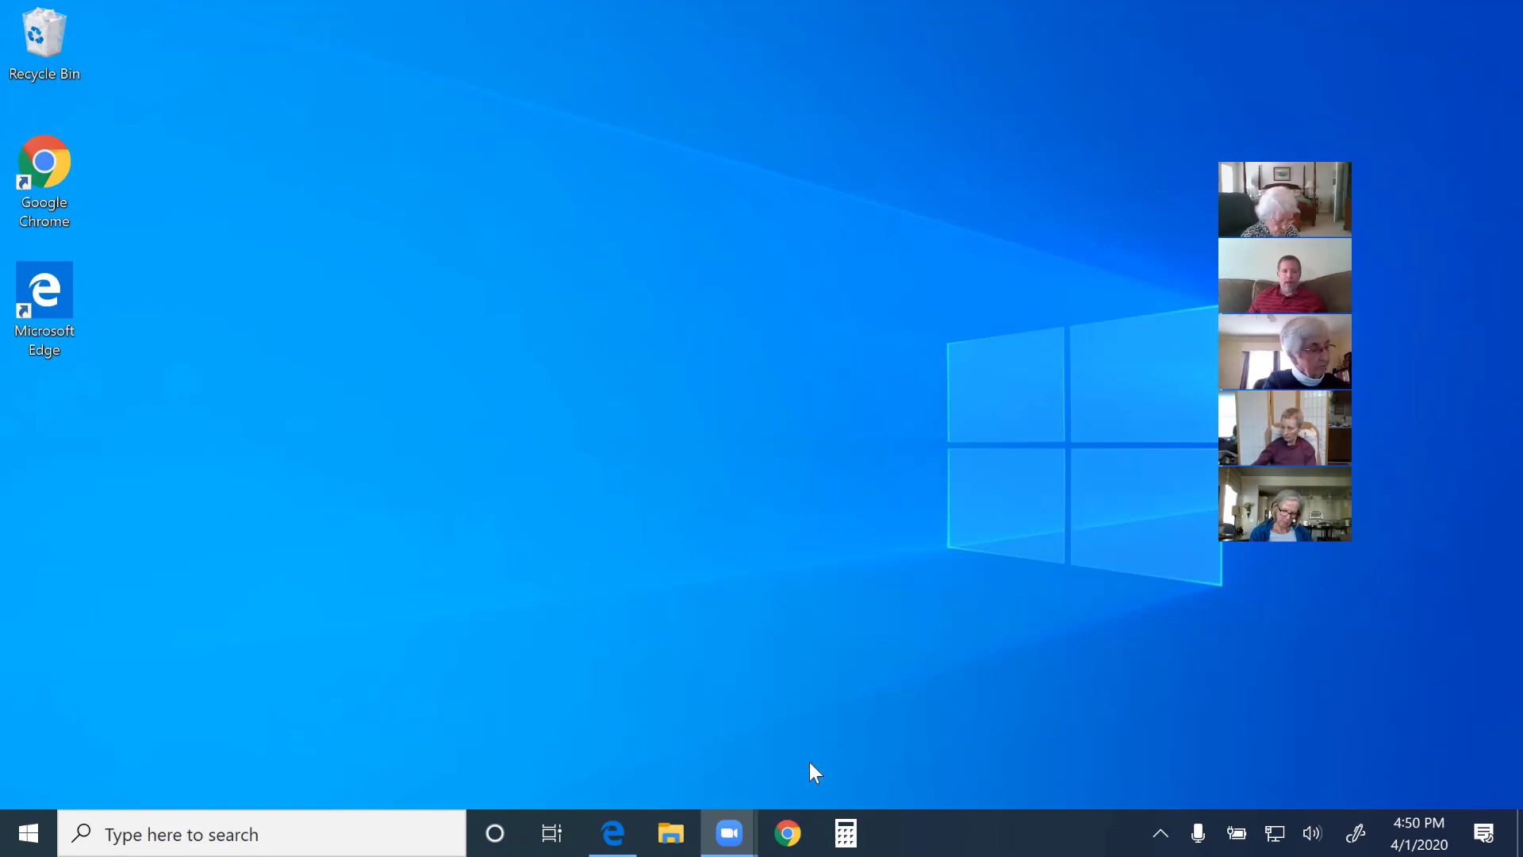
# Reopen Google Chrome, load the CallBrady site from its bookmark, and dismiss the office notice
pyautogui.click(787, 830)
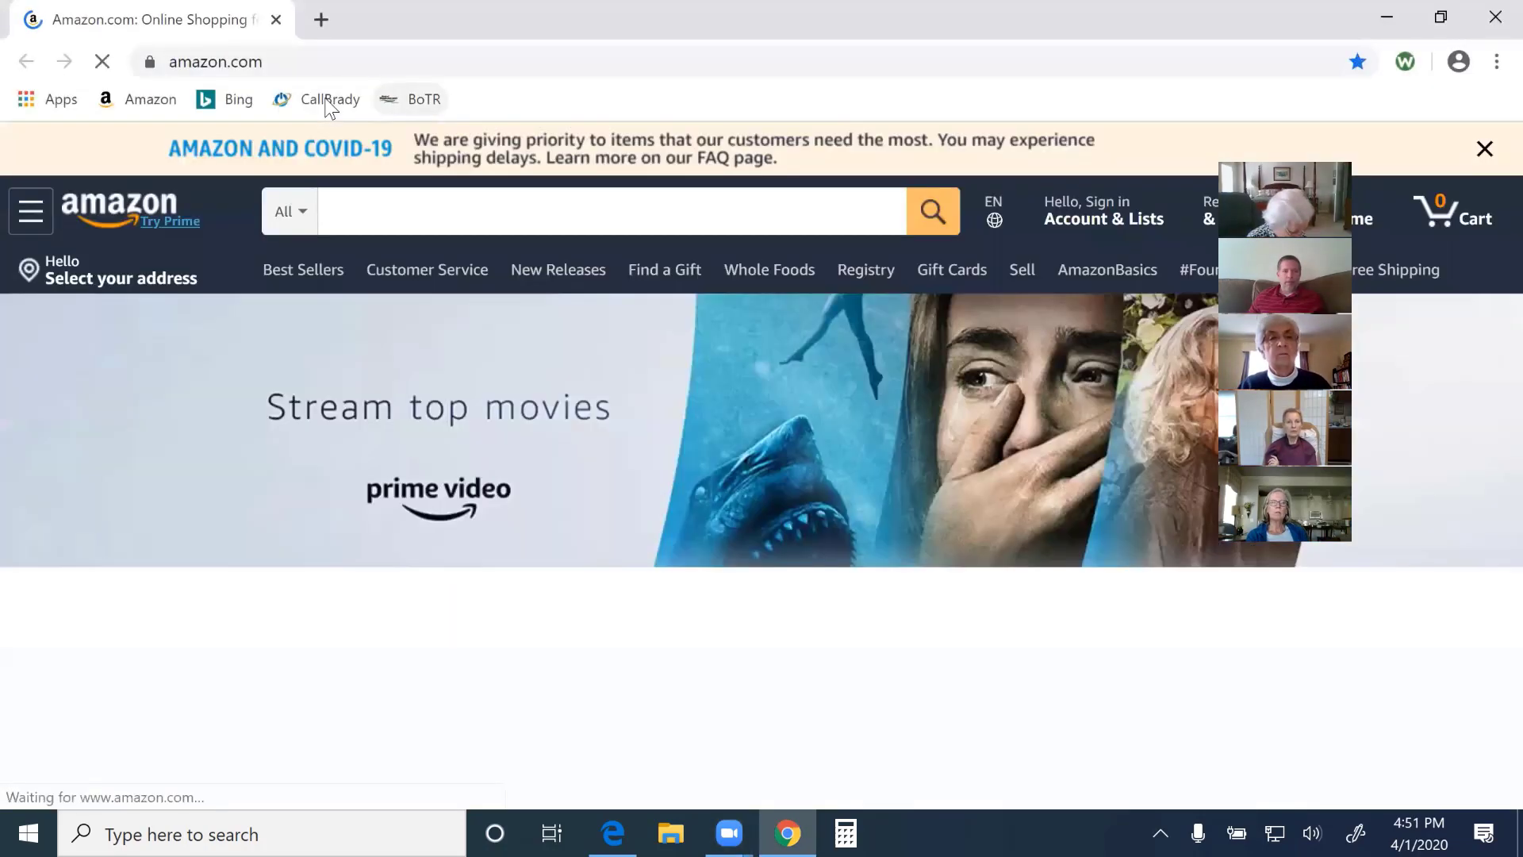
pyautogui.click(330, 100)
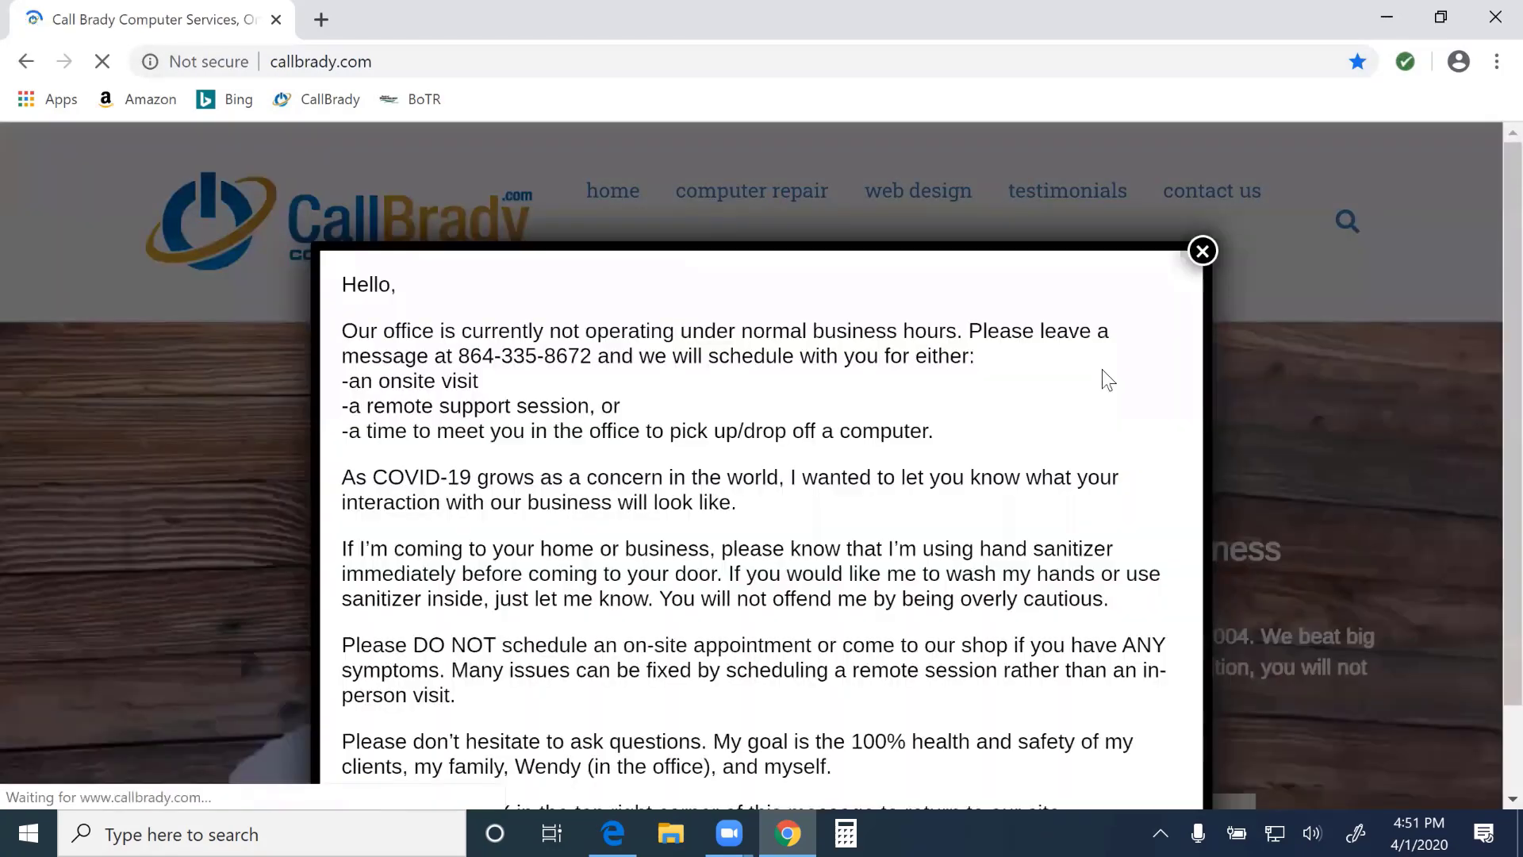
pyautogui.click(1203, 251)
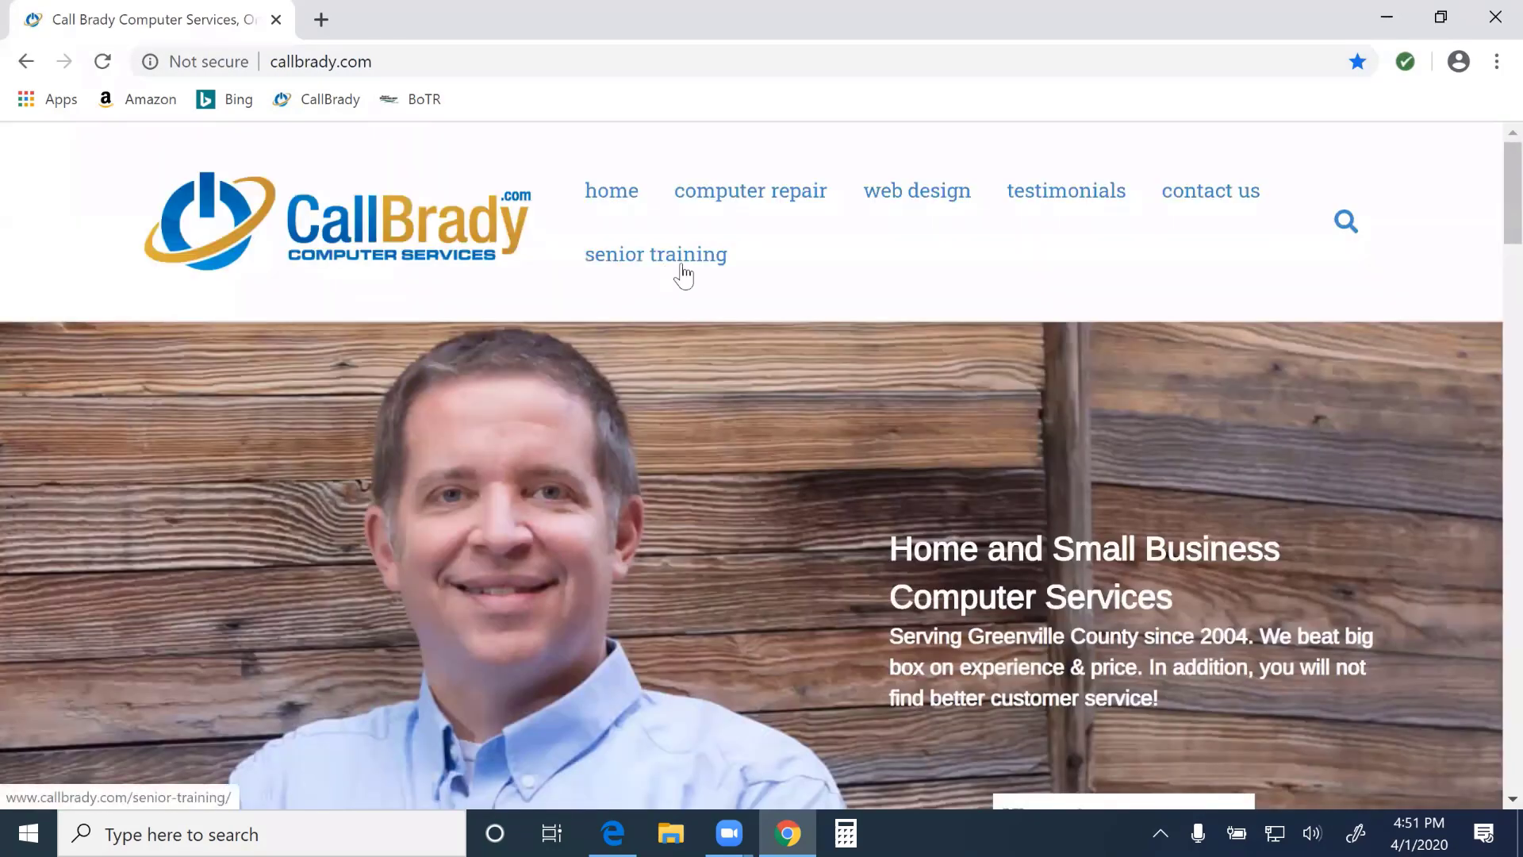
# Open the site's senior training page, review its text and Subscribe form, and highlight the page's web address
pyautogui.click(677, 258)
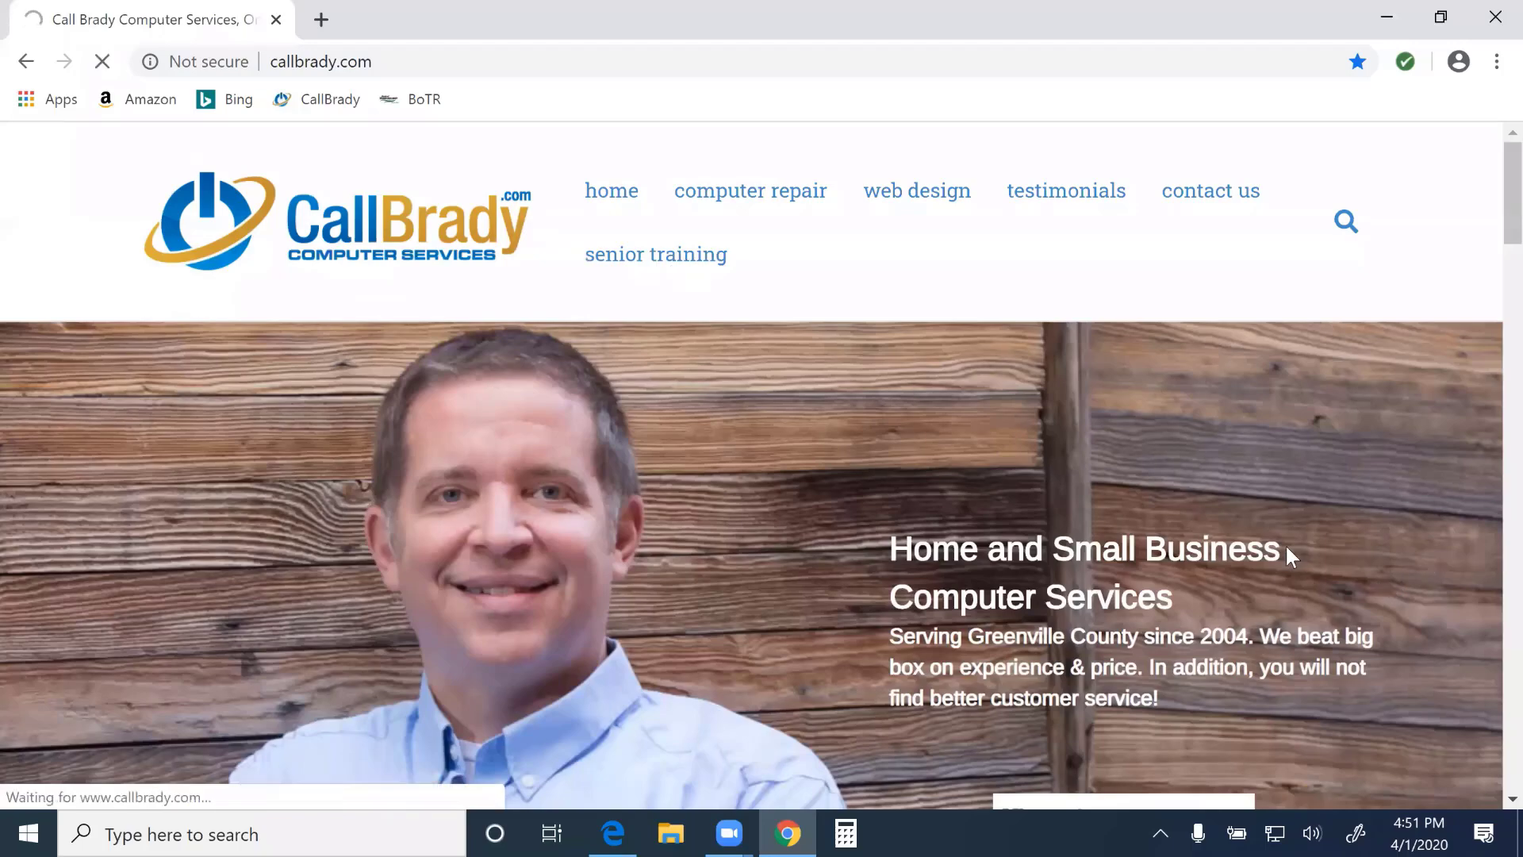
pyautogui.scroll(-3, 930, 508)
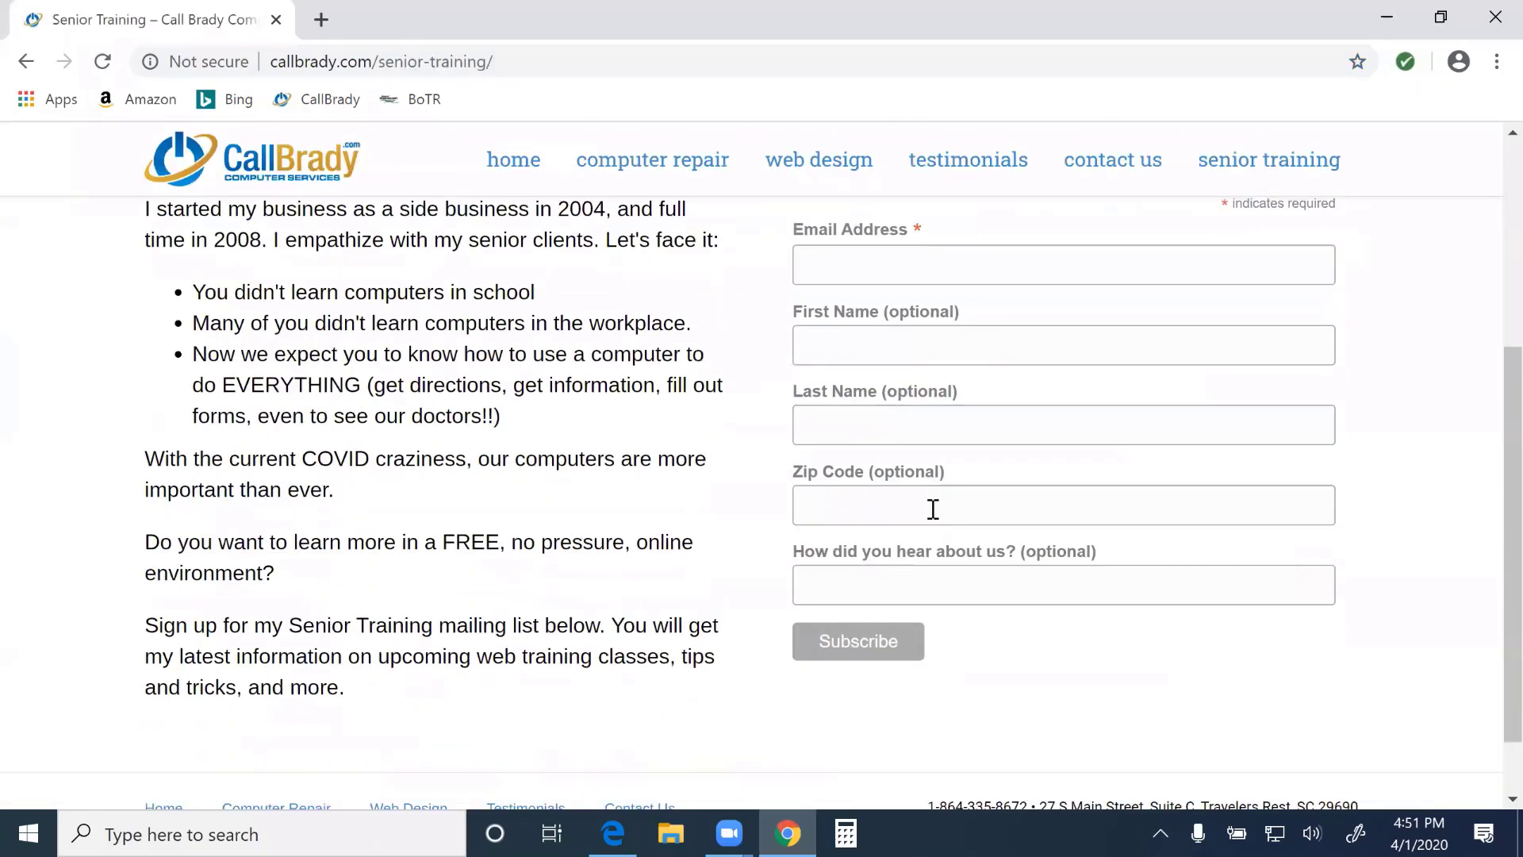
pyautogui.scroll(1, 933, 508)
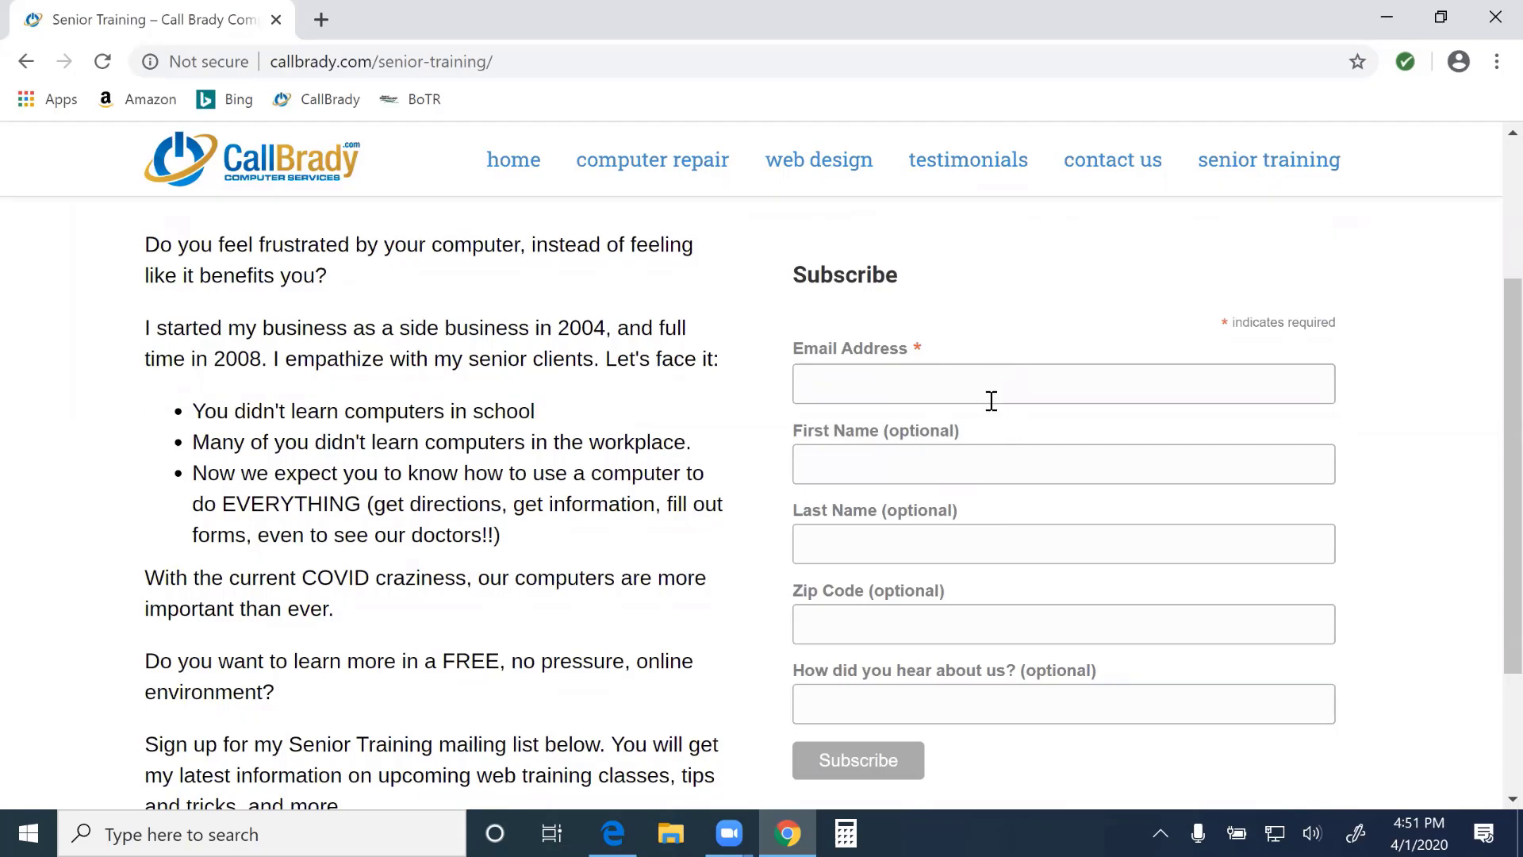
pyautogui.scroll(3, 873, 452)
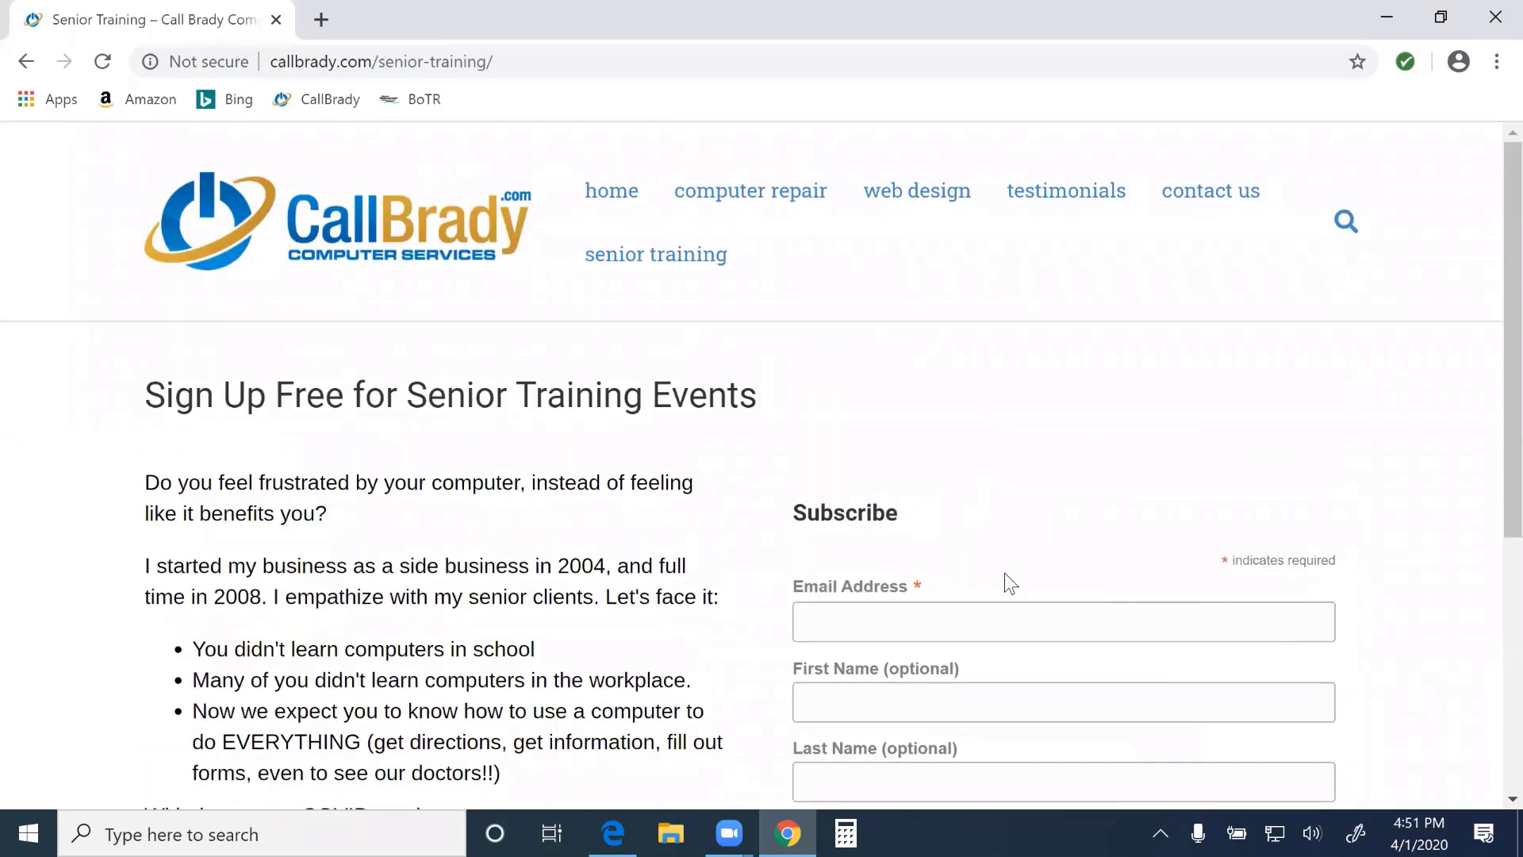
pyautogui.scroll(-5, 990, 622)
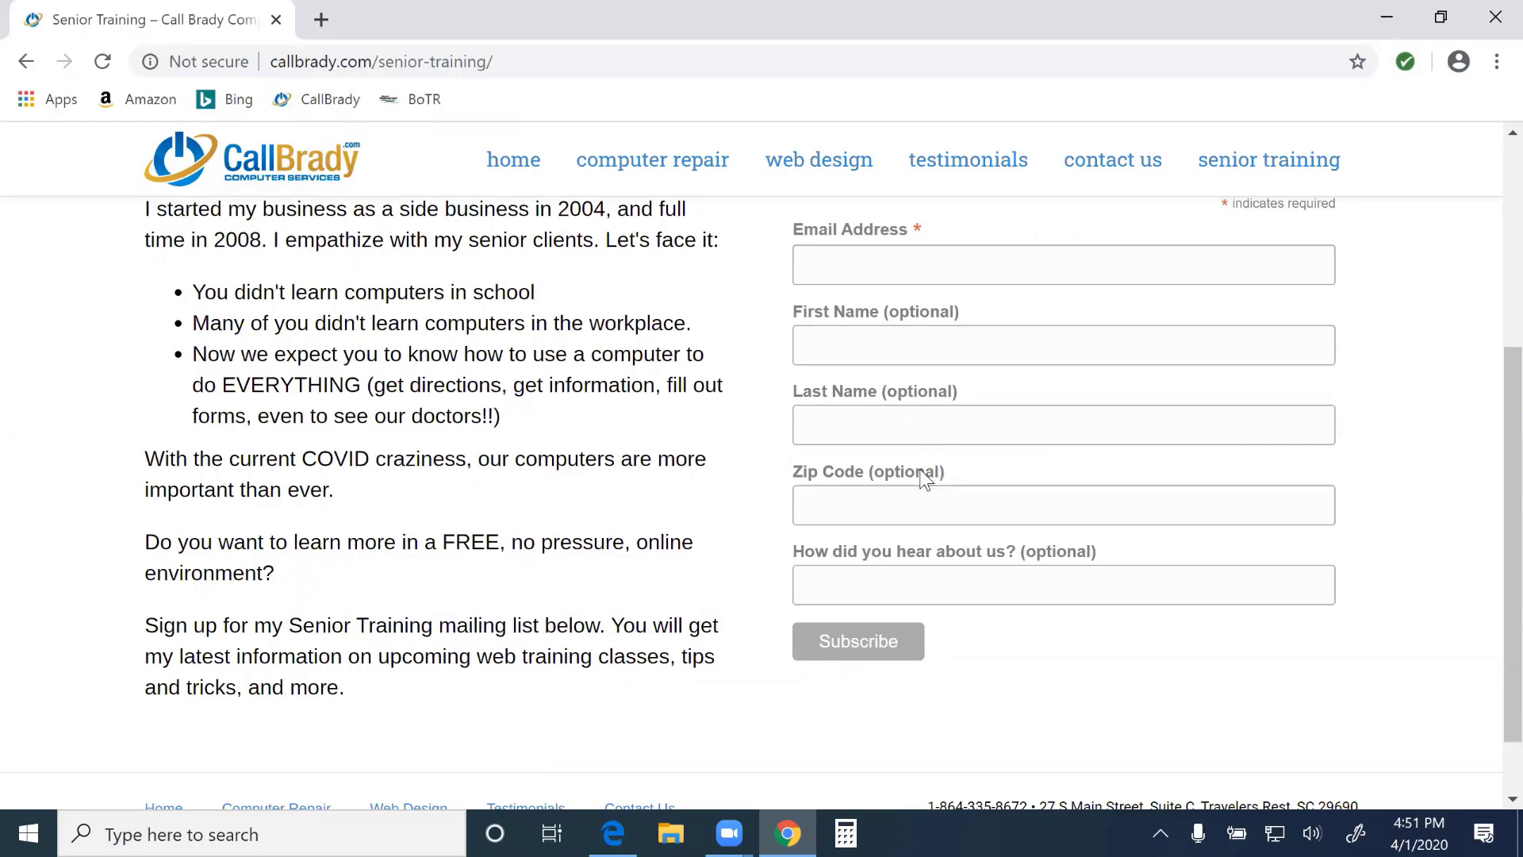
pyautogui.scroll(1, 922, 471)
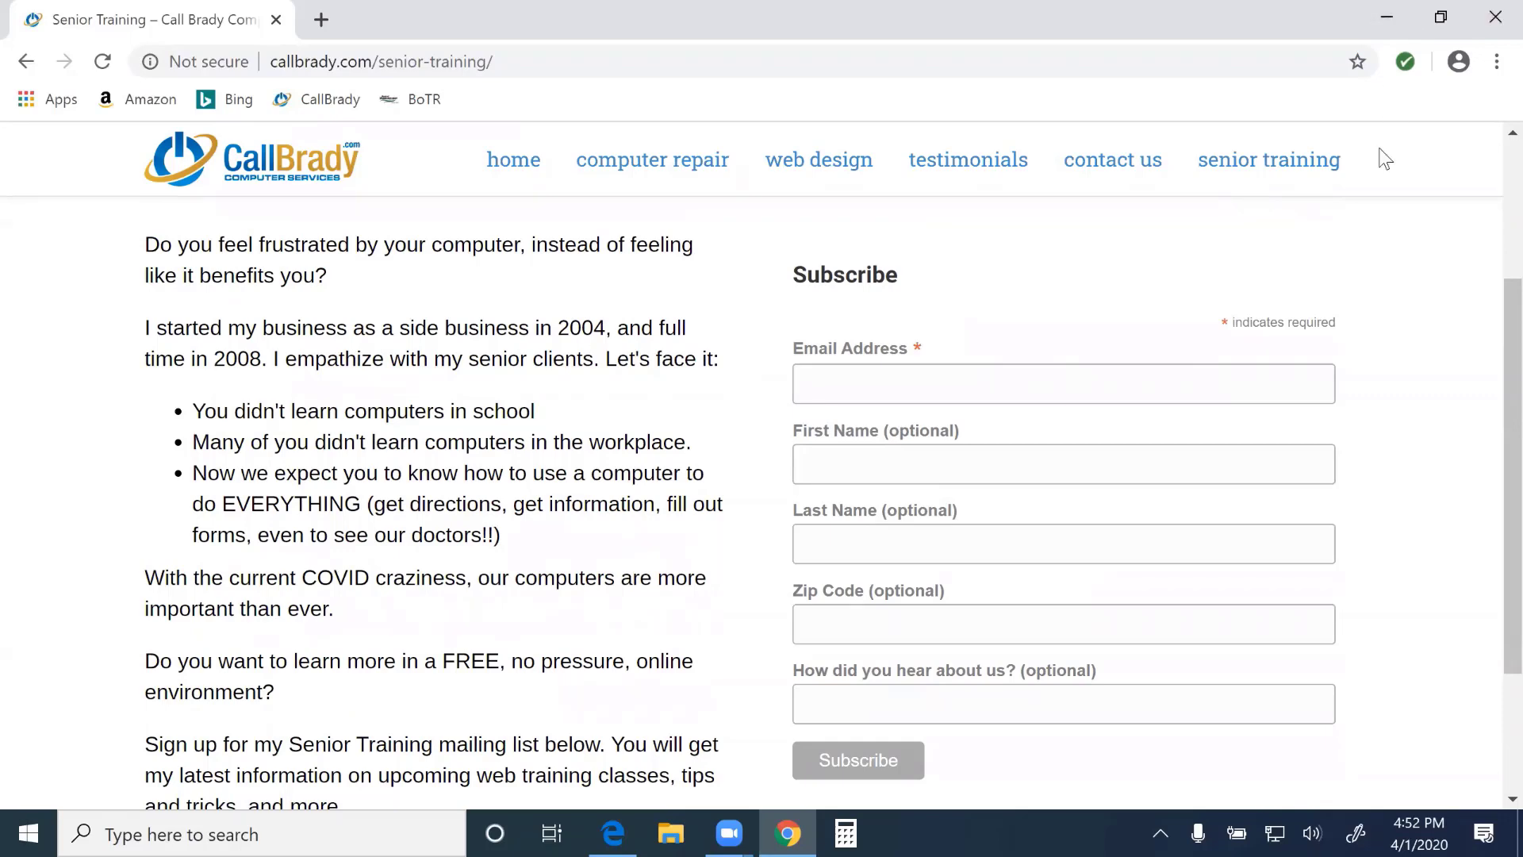
pyautogui.click(382, 63)
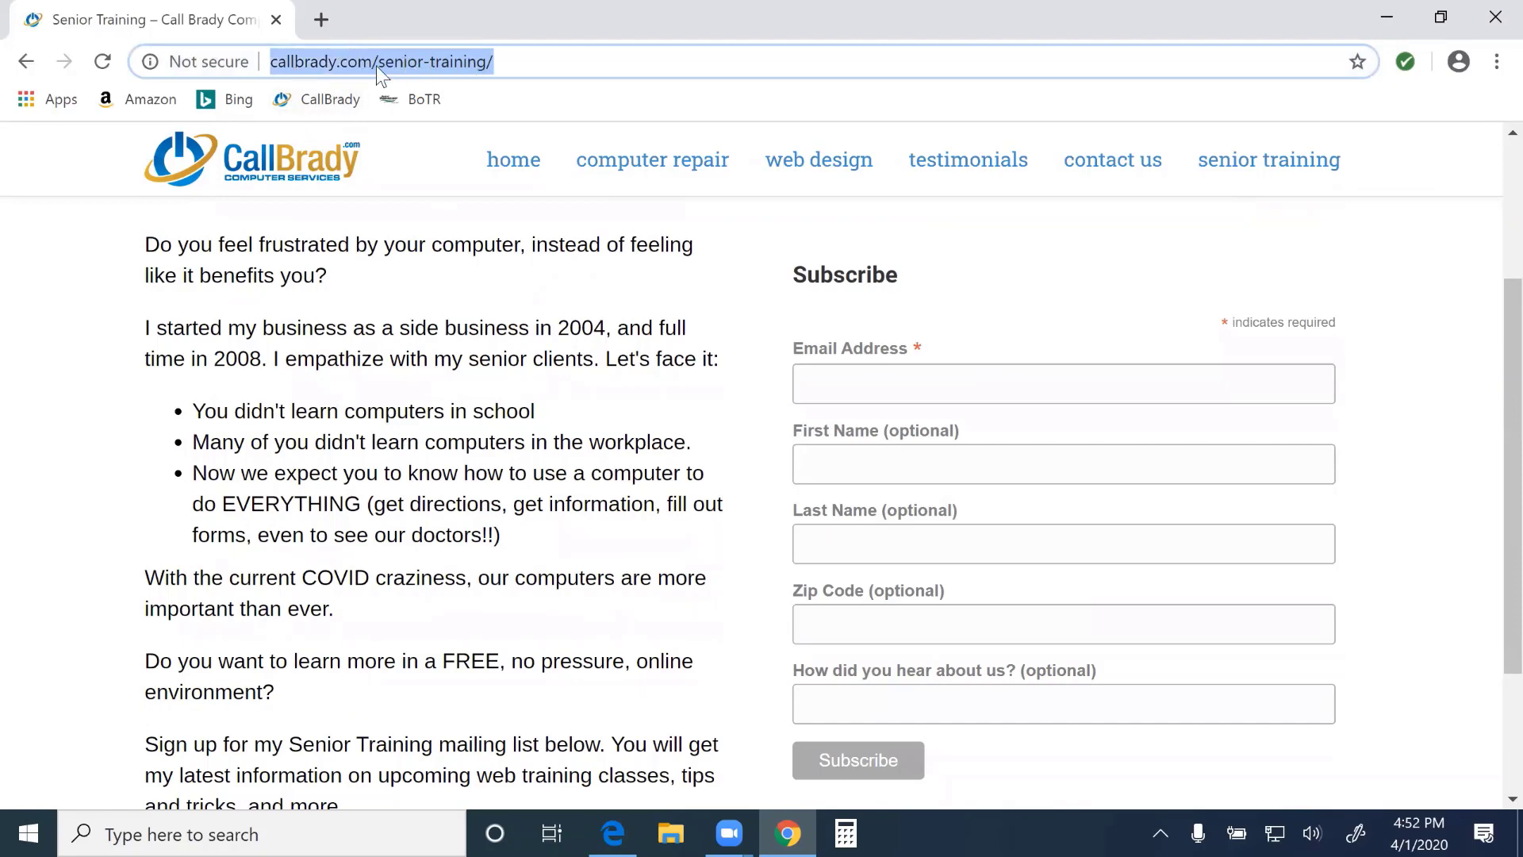